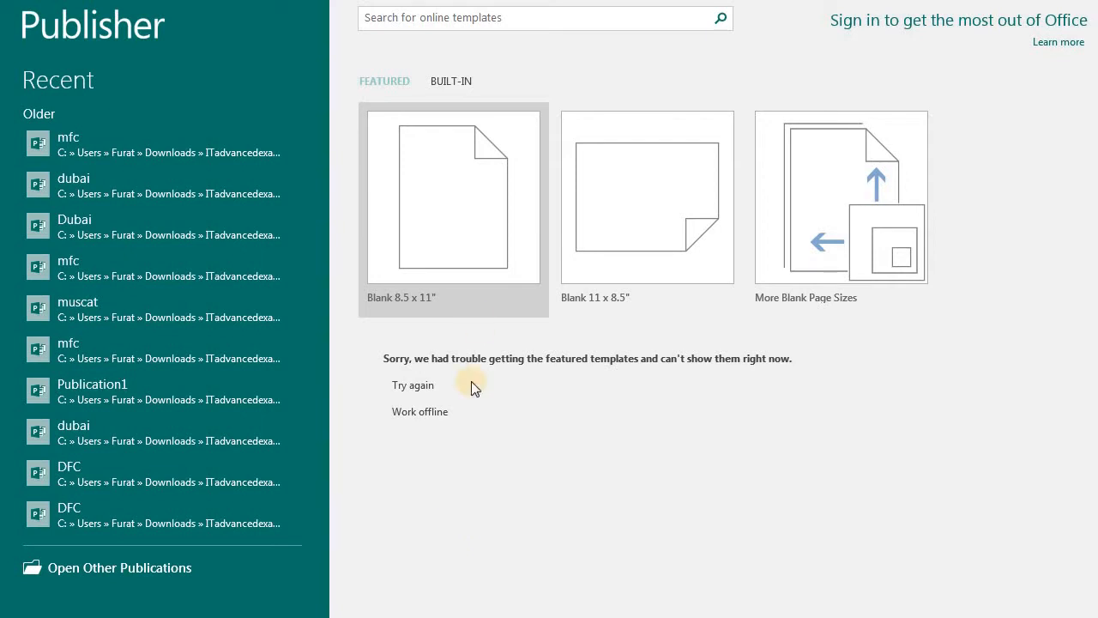
Step: Browse the featured and built-in template categories and open the built-in Calendars templates
click(446, 81)
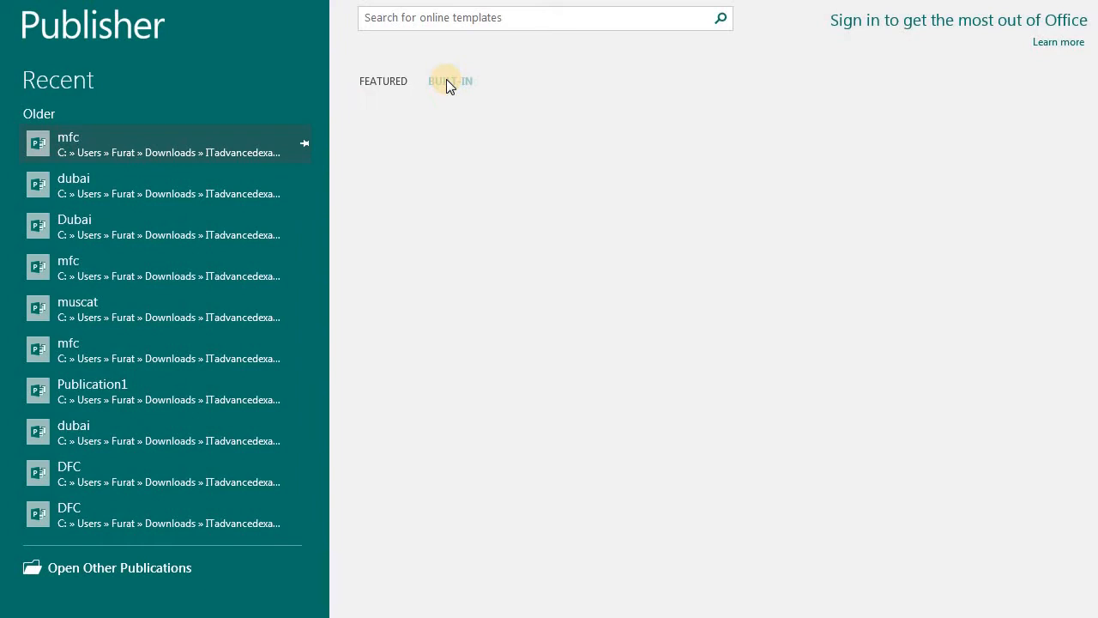
click(390, 79)
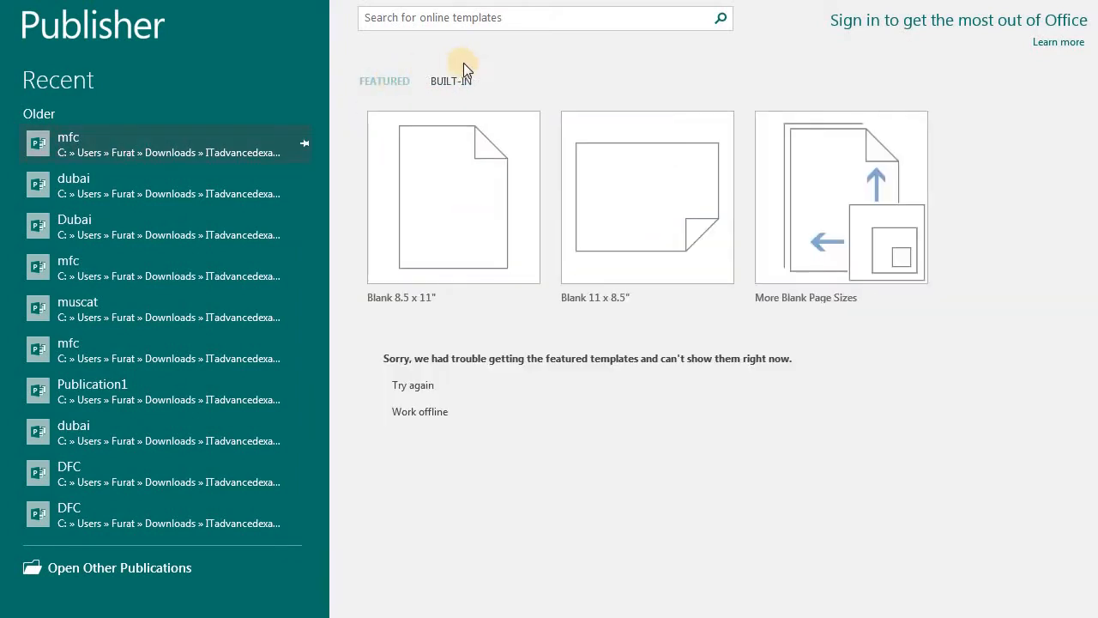
click(454, 89)
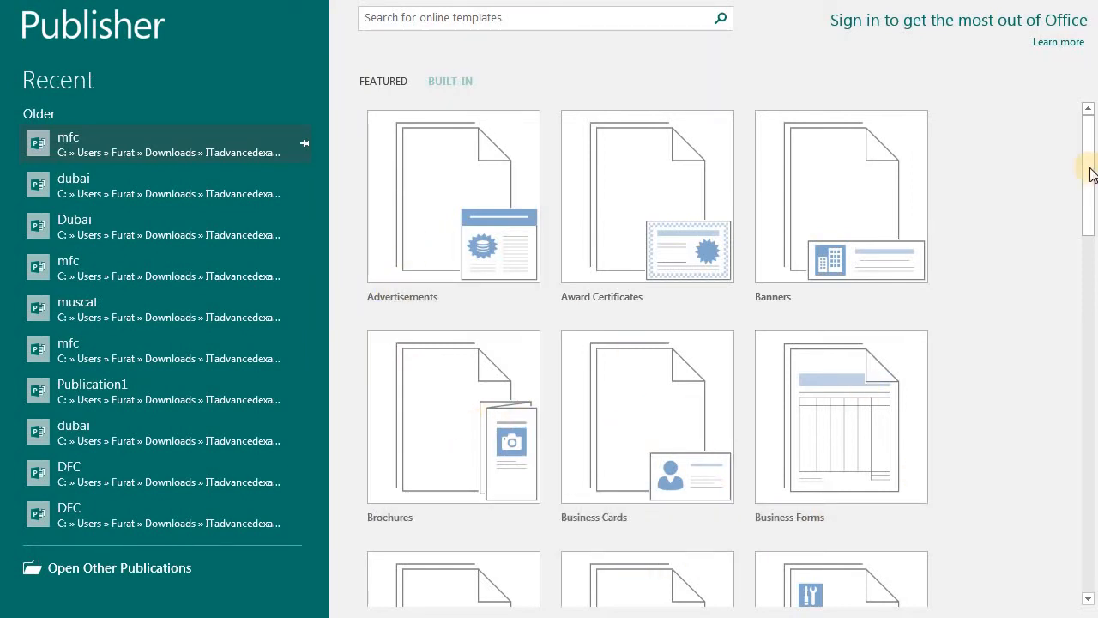
mouse_move(1088, 171)
mouse_down()
mouse_move(1095, 348)
mouse_move(1095, 124)
mouse_up()
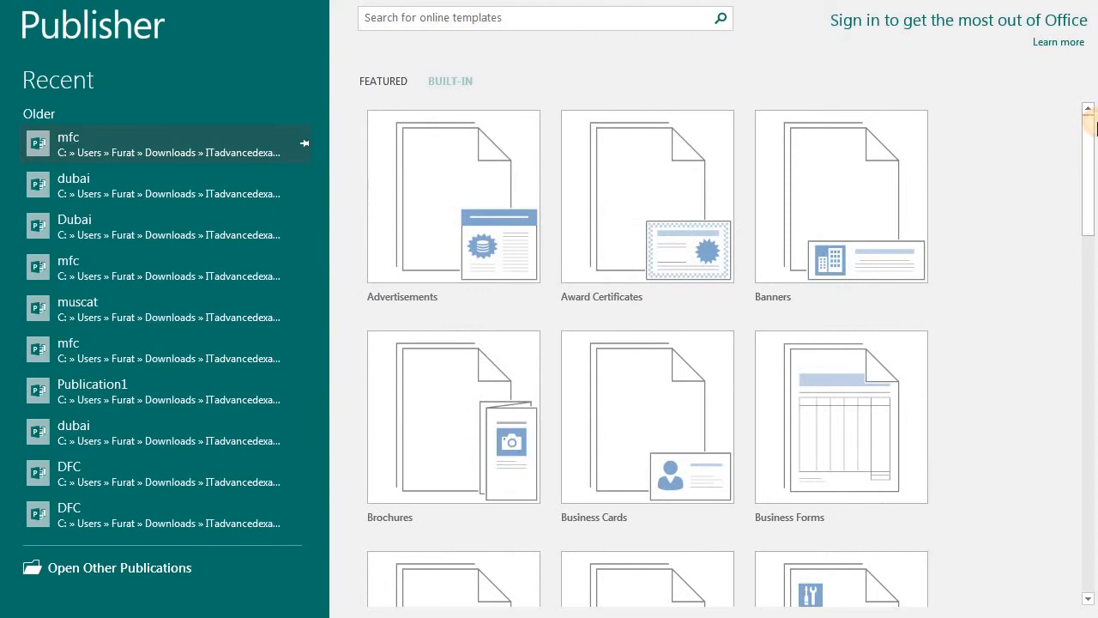
click(374, 82)
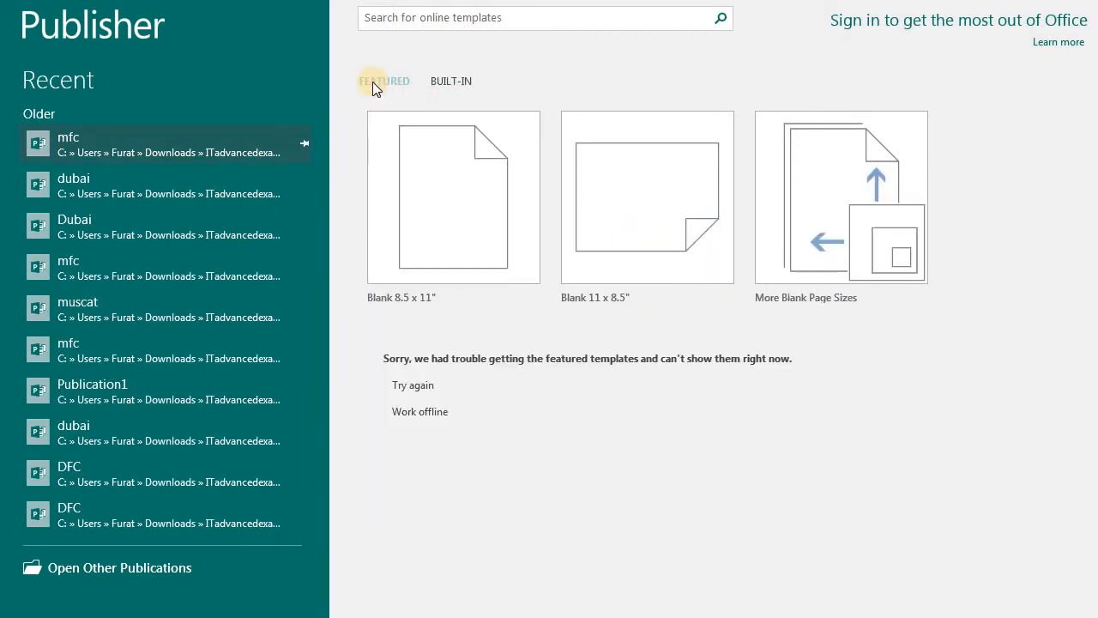
click(435, 82)
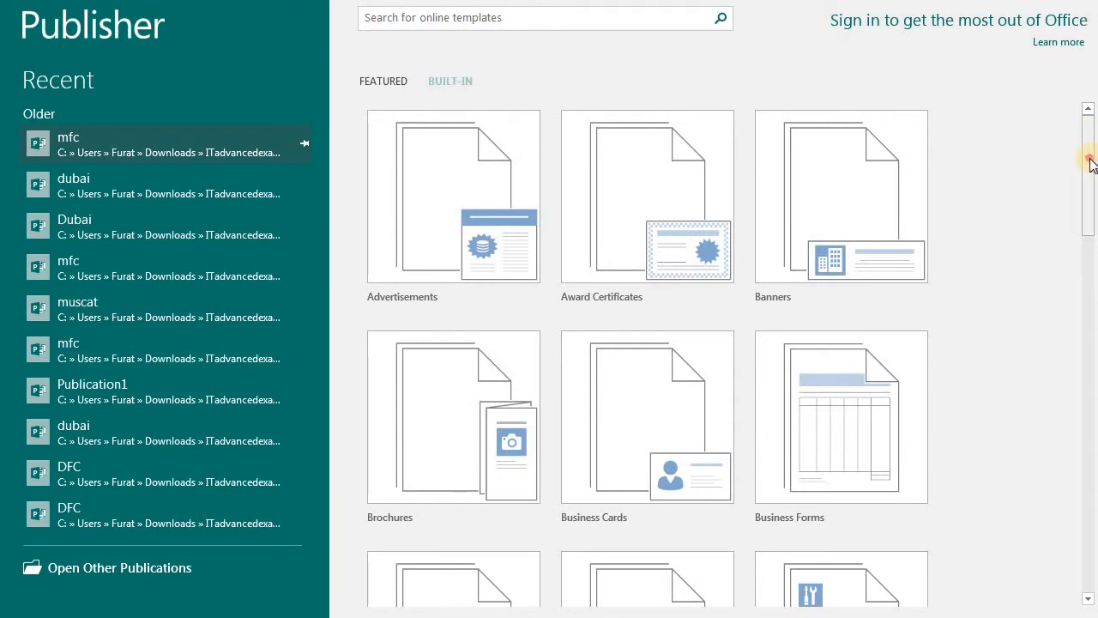
drag(1091, 164, 1066, 358)
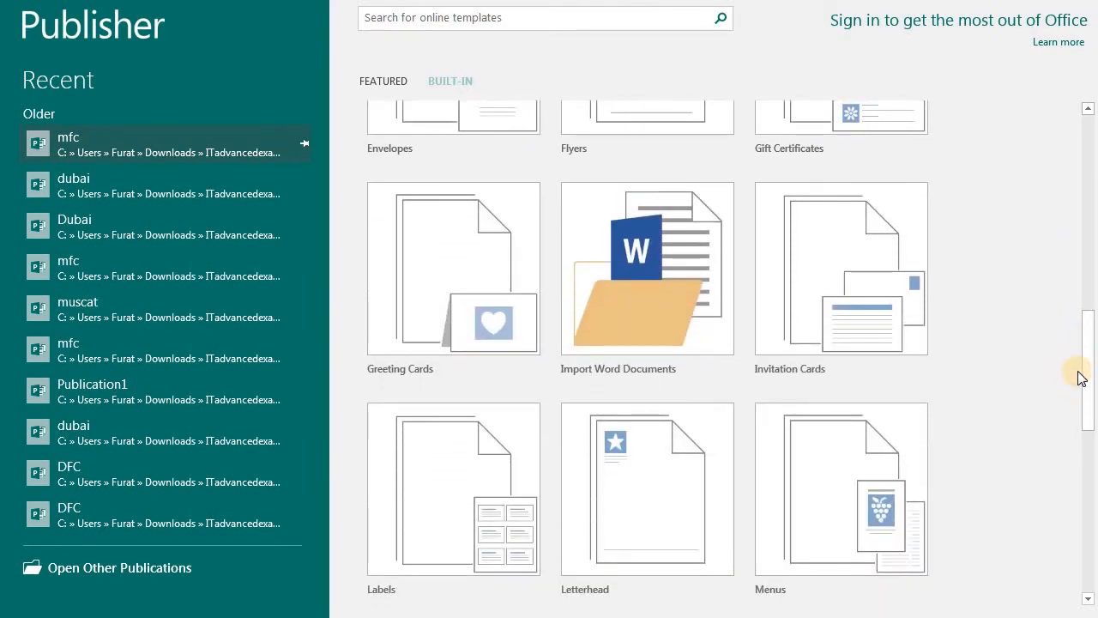
drag(1086, 358, 1089, 277)
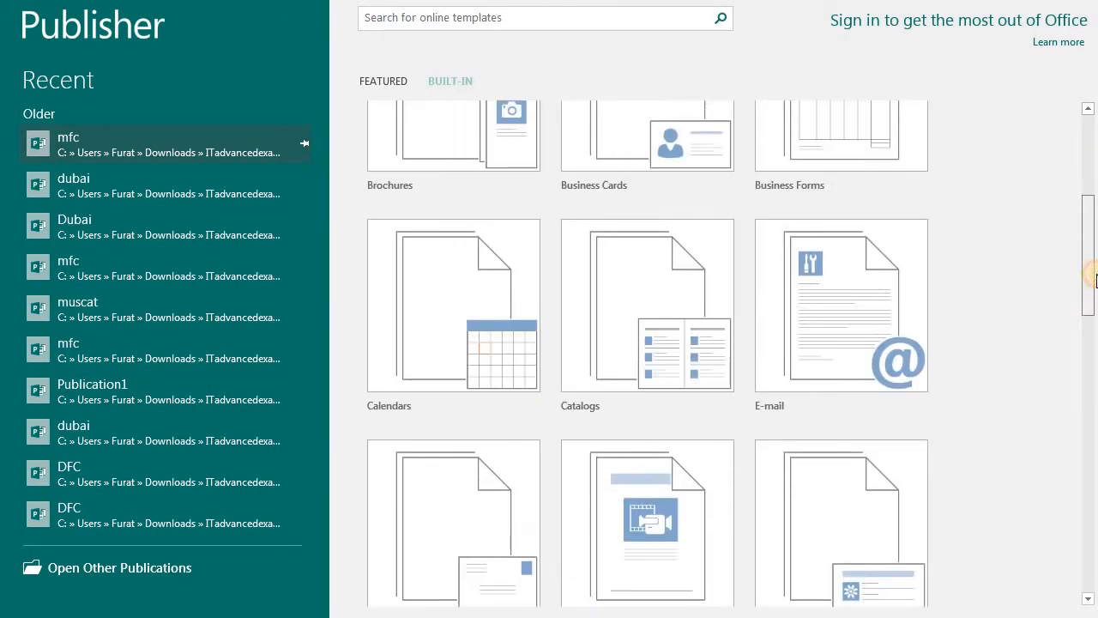
click(457, 297)
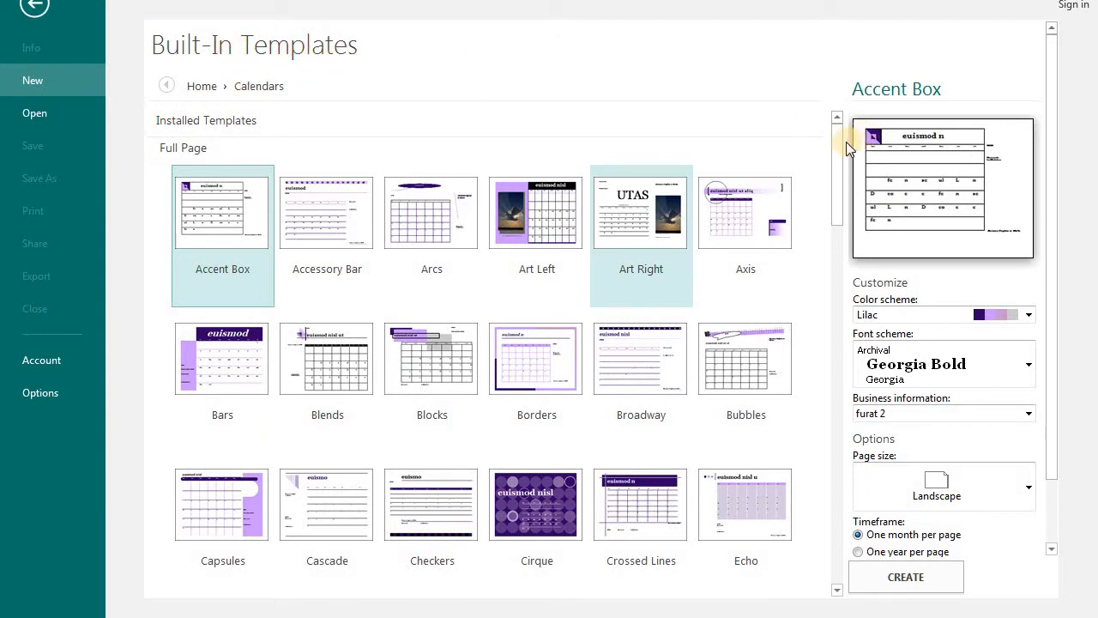
Step: Look through the calendar templates and blank page sizes, previewing the Checkers and Cirque designs
drag(838, 145, 828, 195)
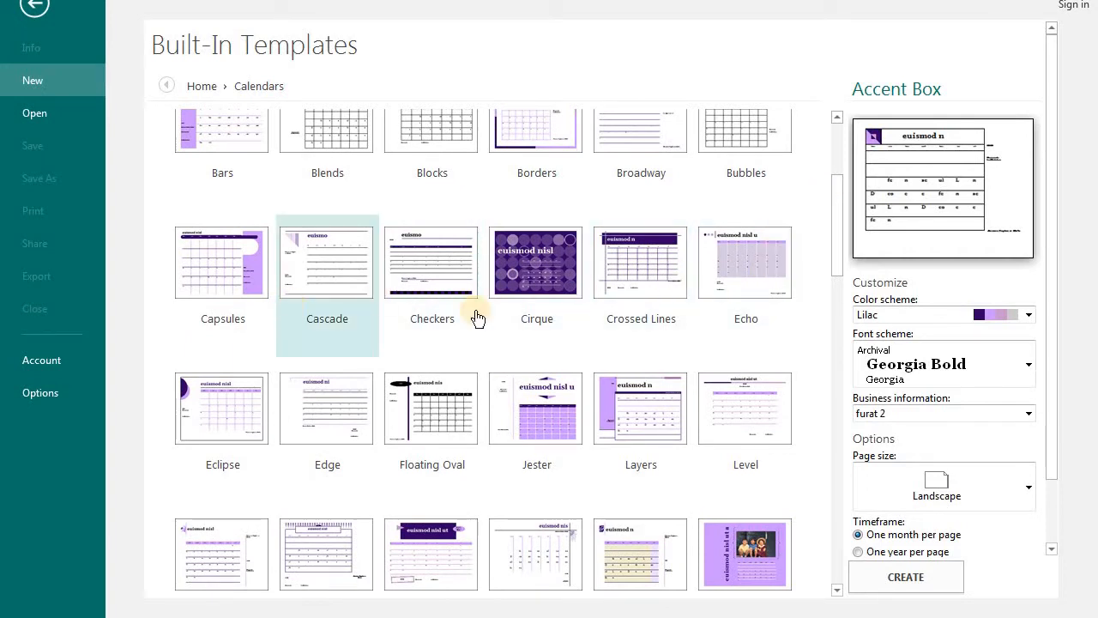
click(445, 297)
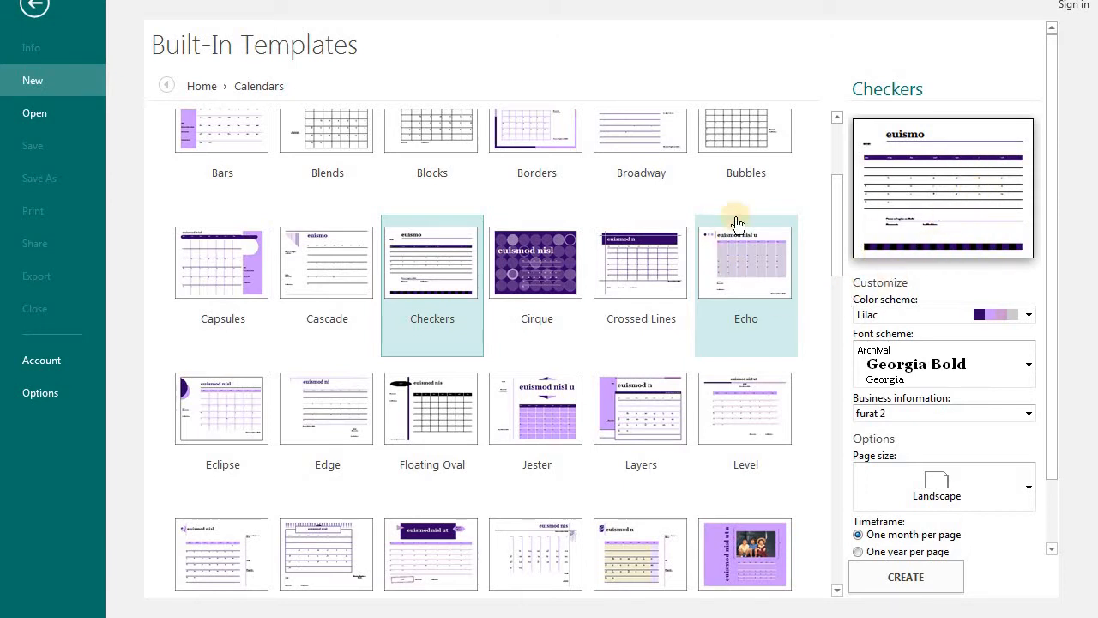
click(566, 276)
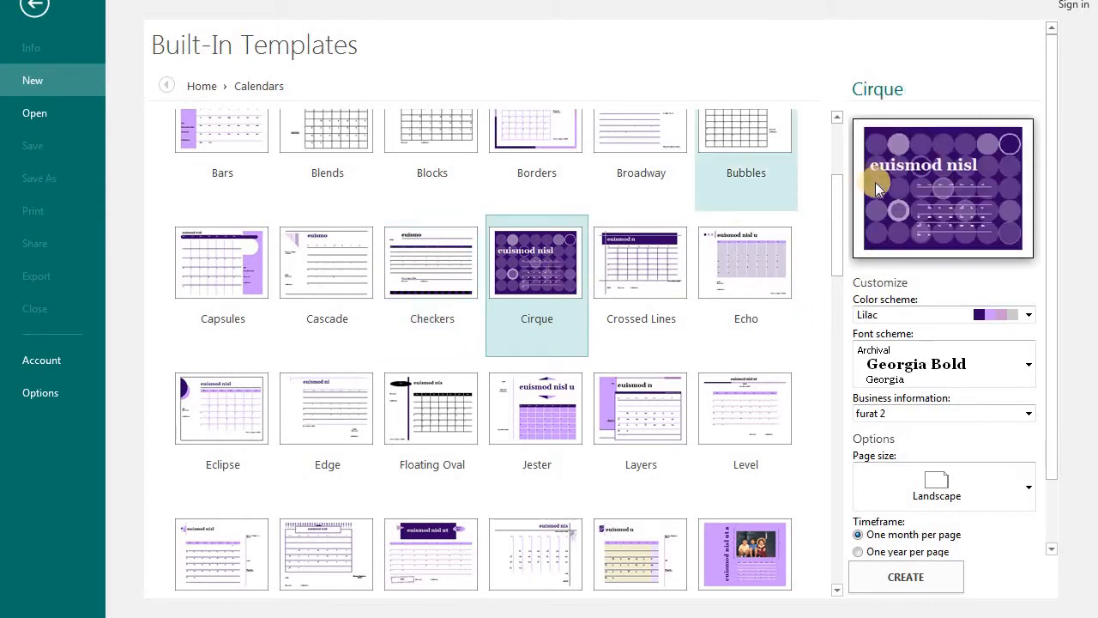
drag(840, 191, 818, 399)
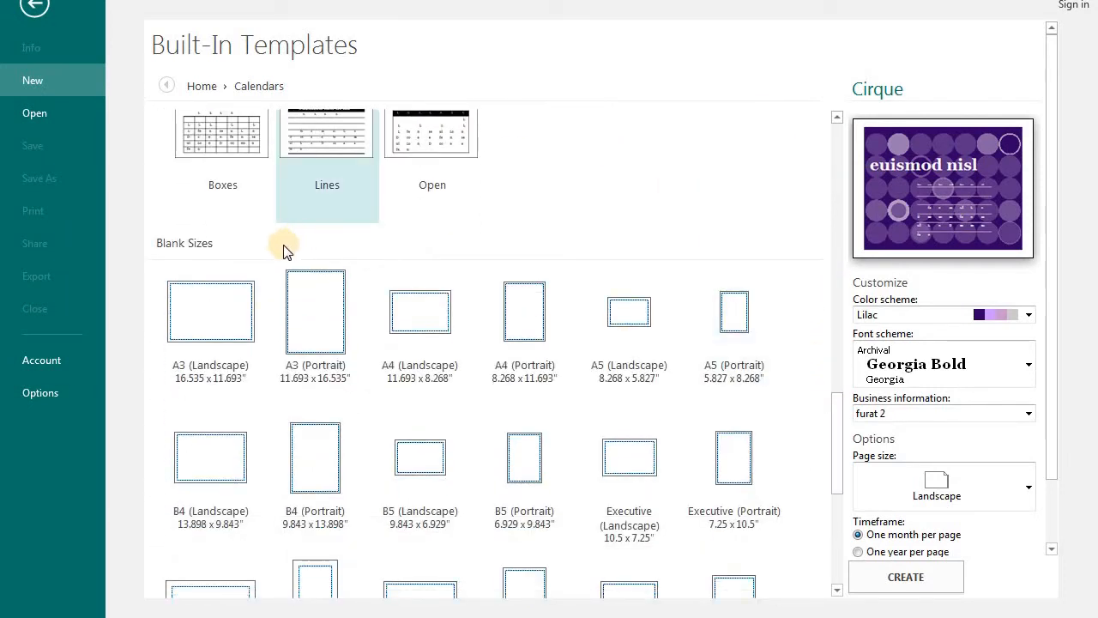
click(225, 320)
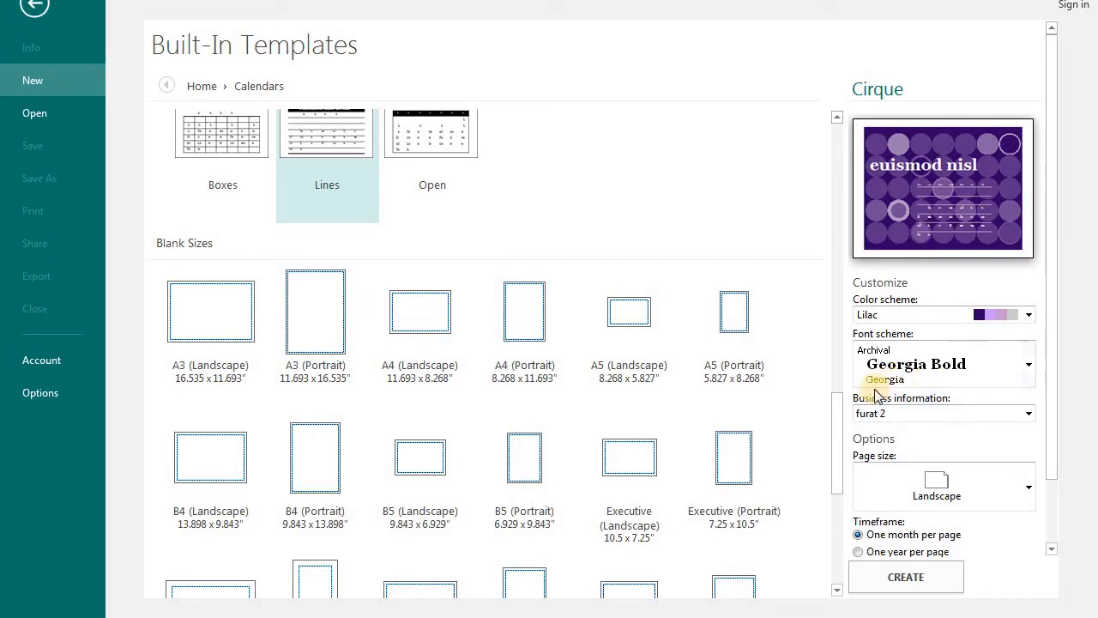
scroll(826, 394, up, 3)
drag(835, 310, 829, 159)
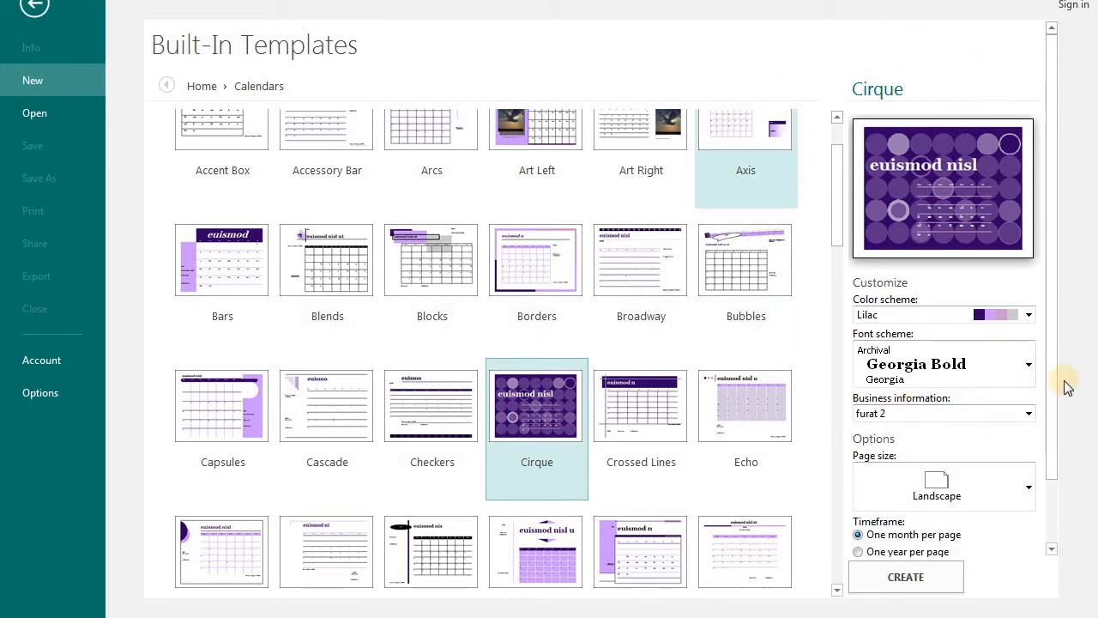
Step: Set the color scheme of the calendar templates to Maroon
click(1029, 316)
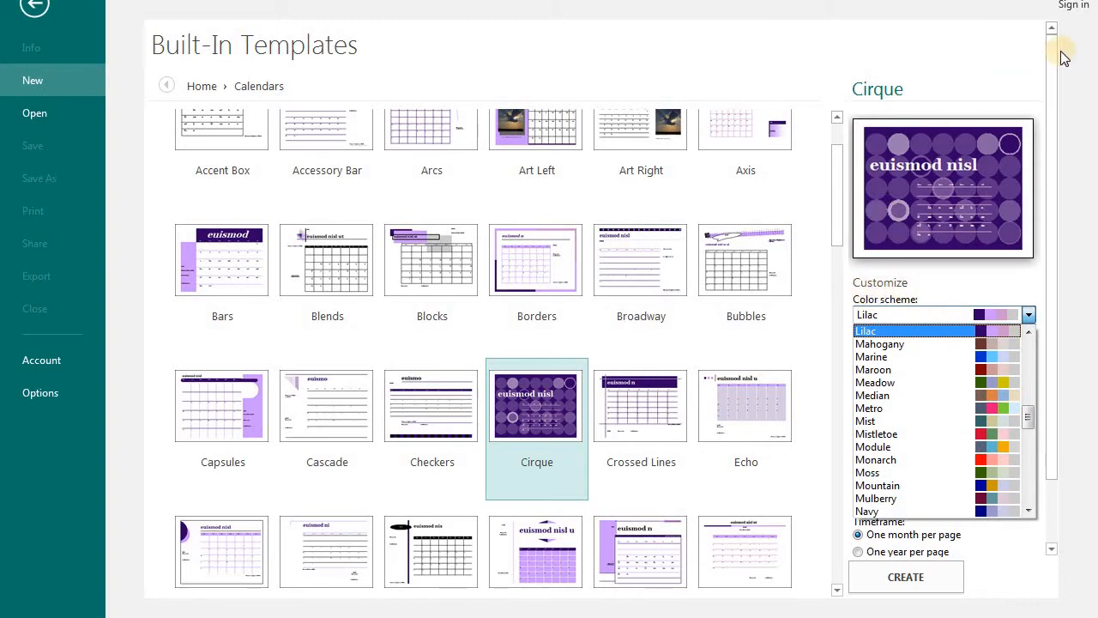
click(1084, 86)
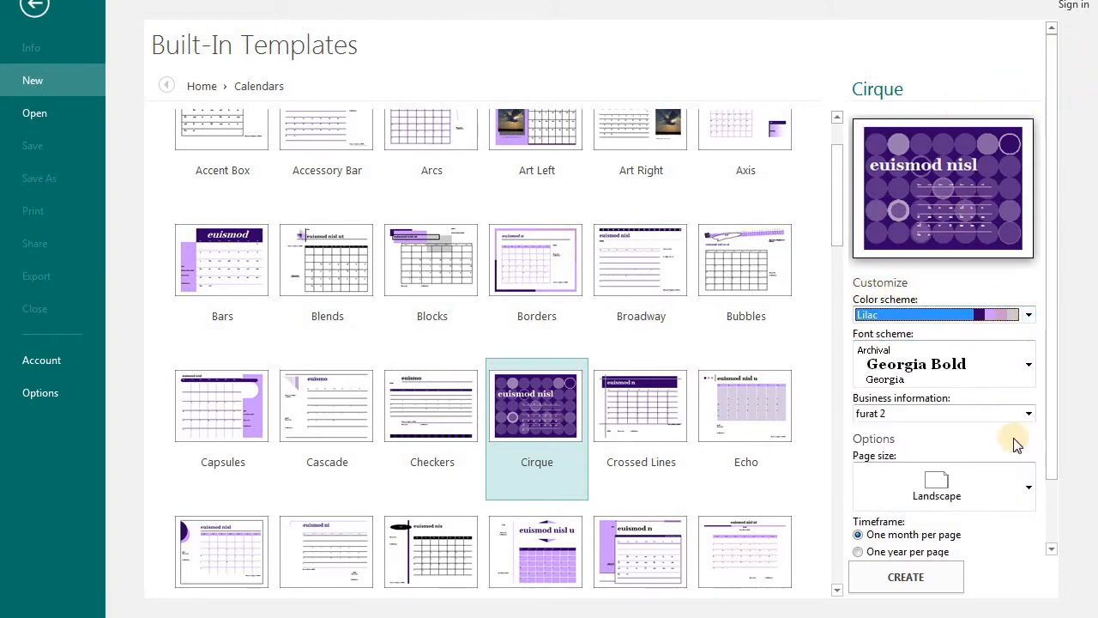
drag(1048, 340, 1054, 318)
click(1023, 315)
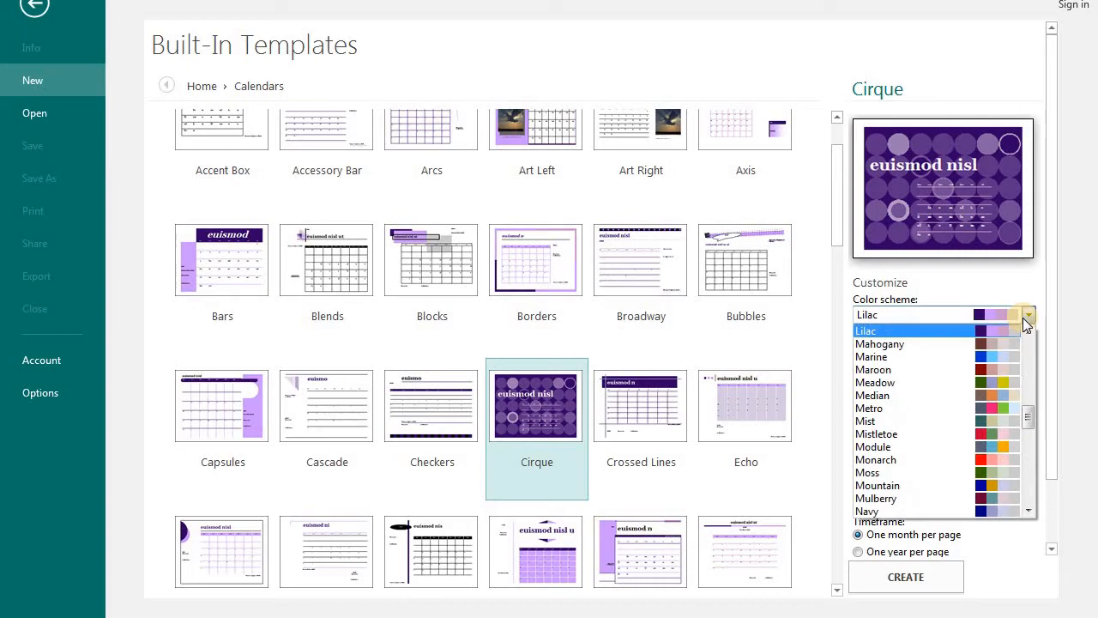
click(1002, 369)
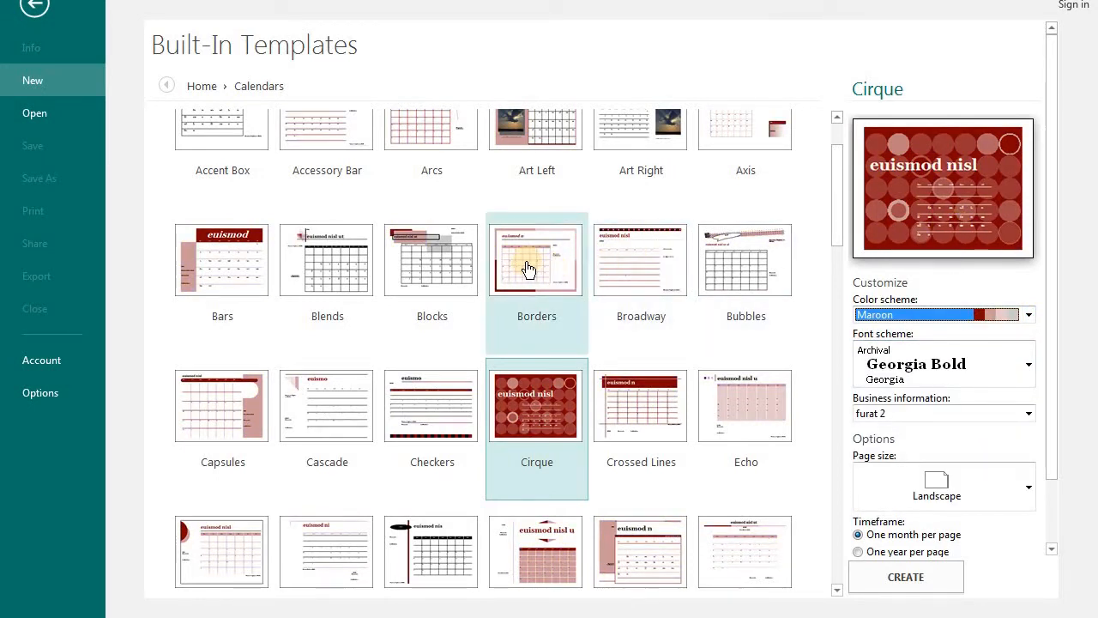
Step: Select the Bars calendar template and set its font scheme to Aspect with Verdana
click(233, 276)
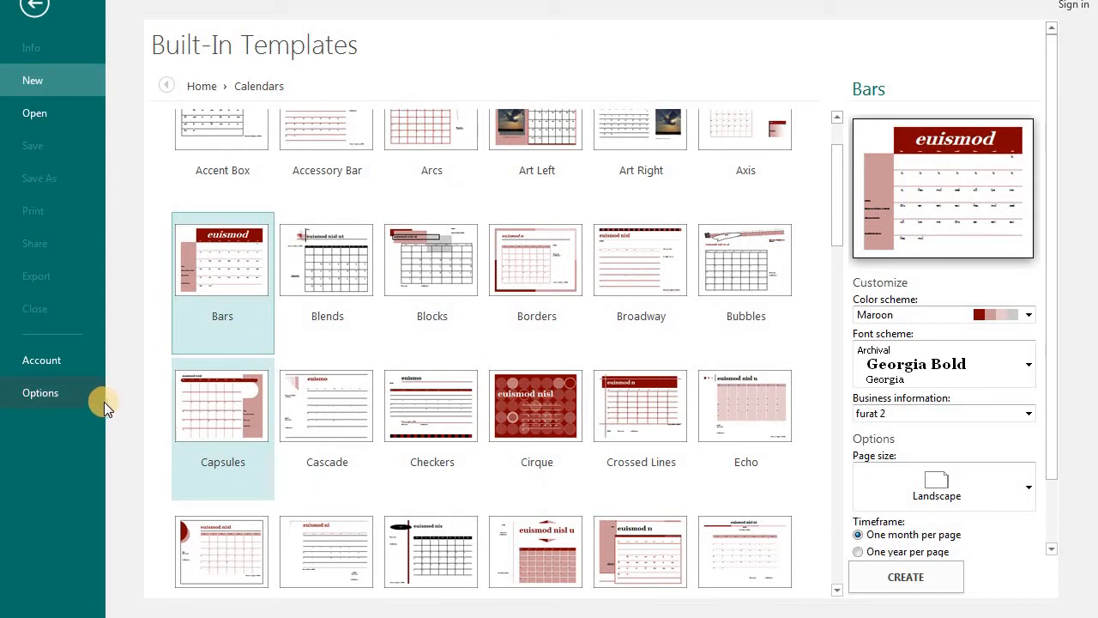
click(1019, 372)
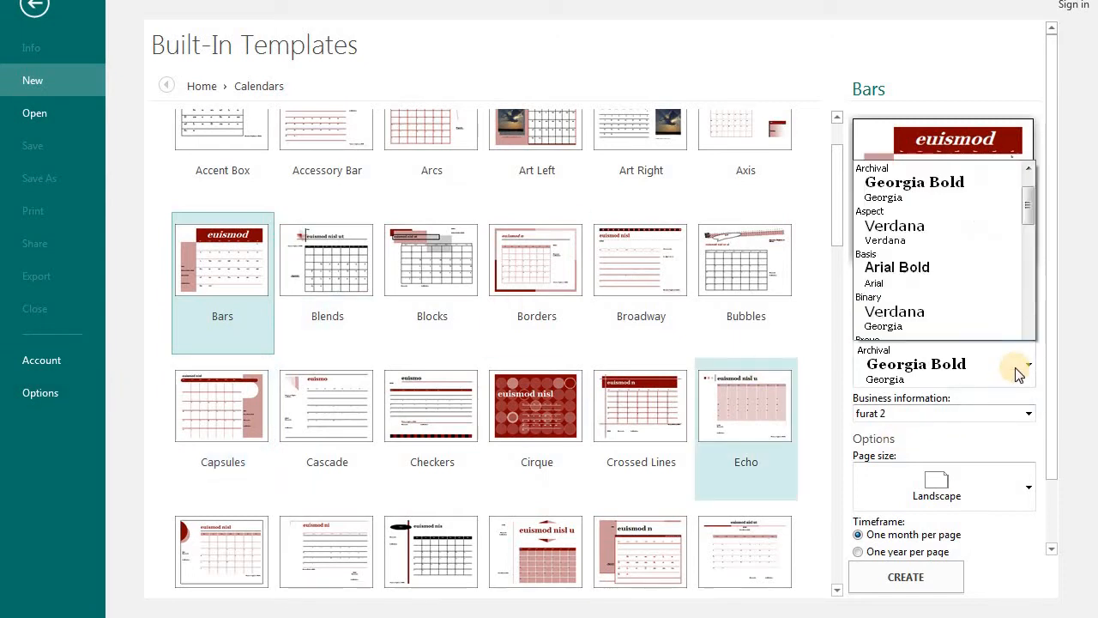
scroll(1022, 289, down, 1)
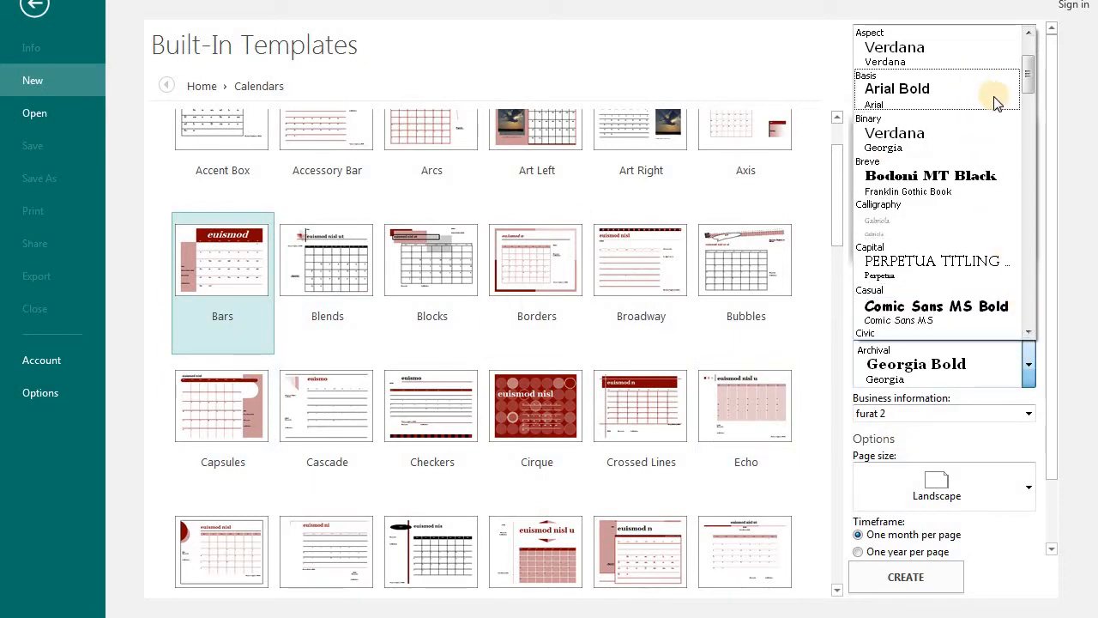
click(955, 52)
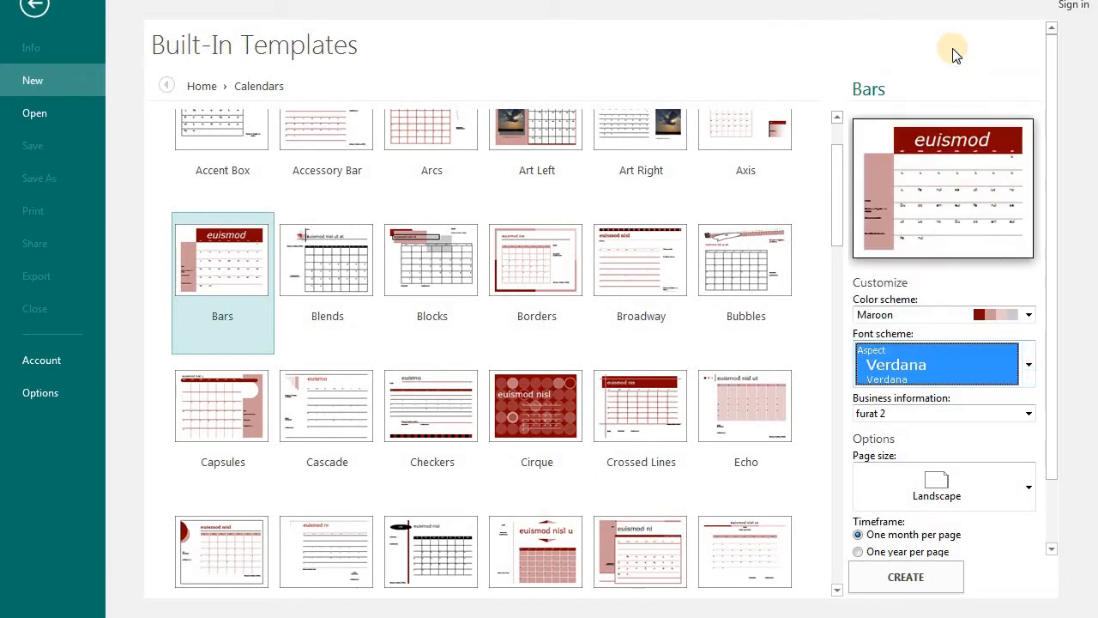
Step: Examine the fields and logo option for creating a new business information set, and close it without saving
click(953, 412)
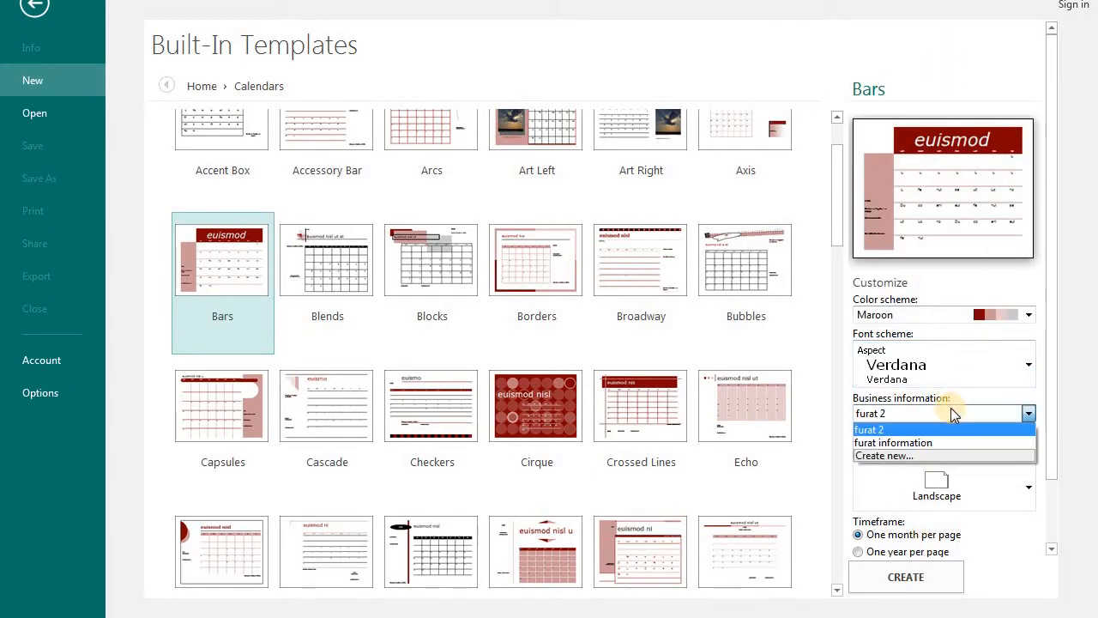
click(951, 408)
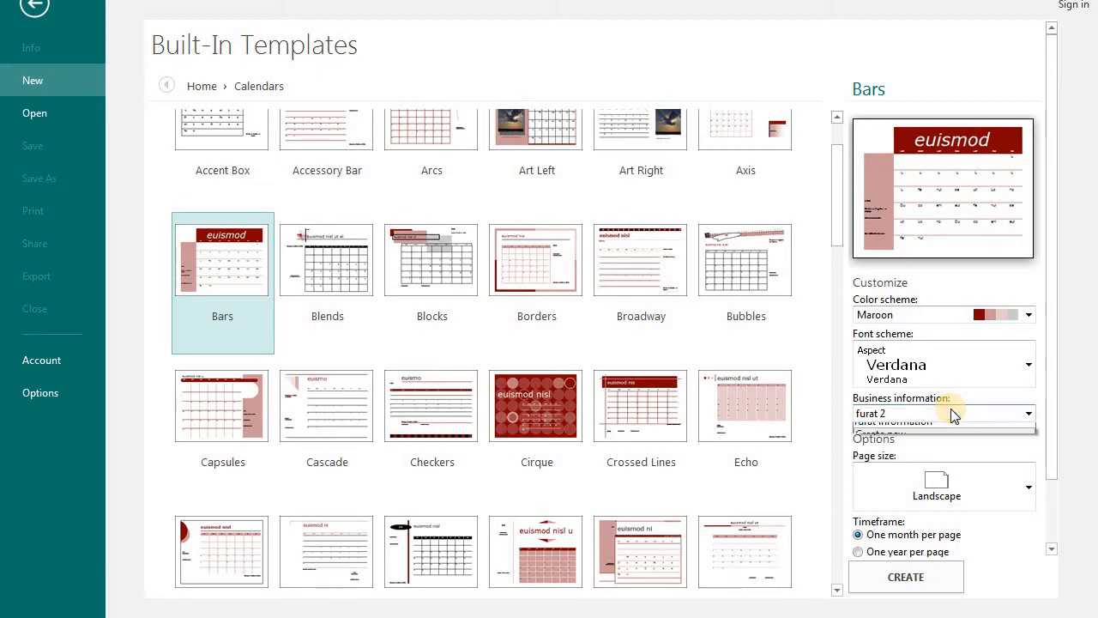
click(951, 409)
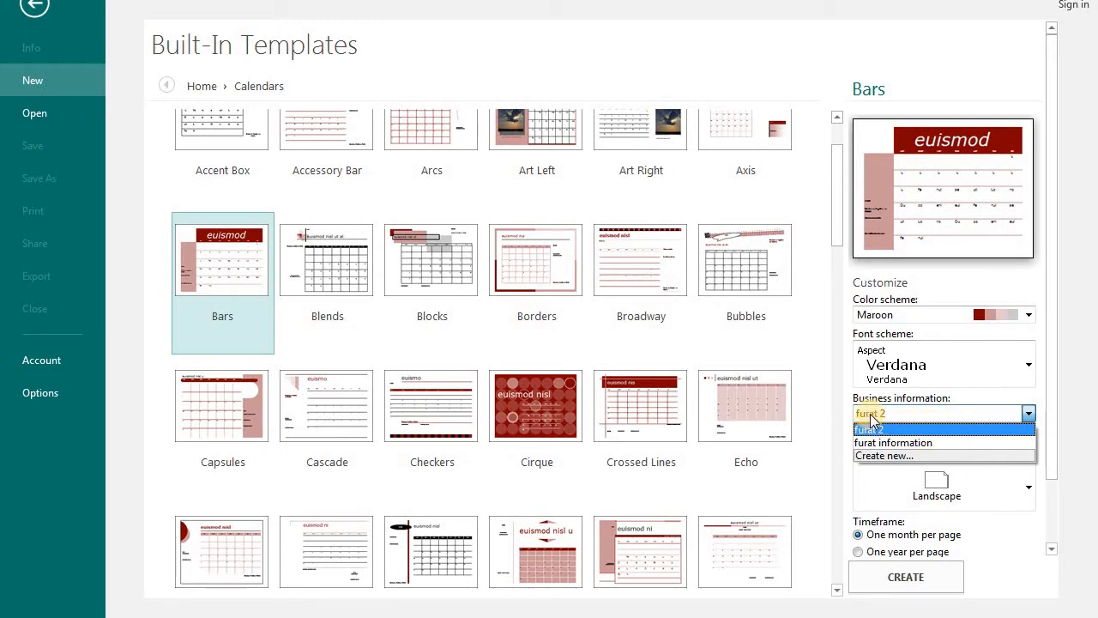
click(898, 455)
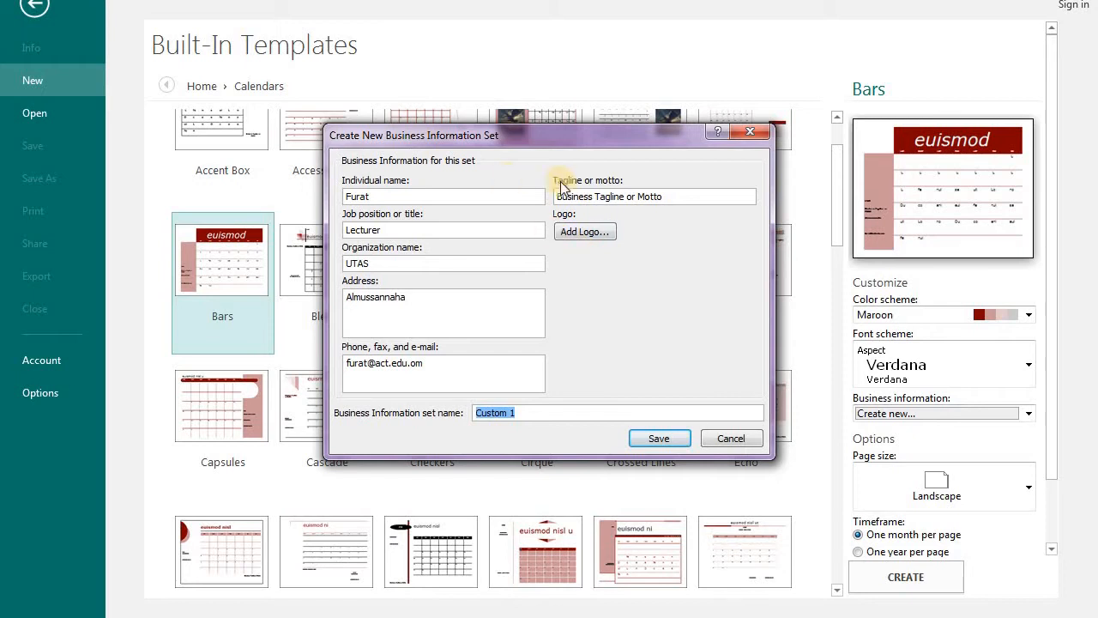
click(590, 236)
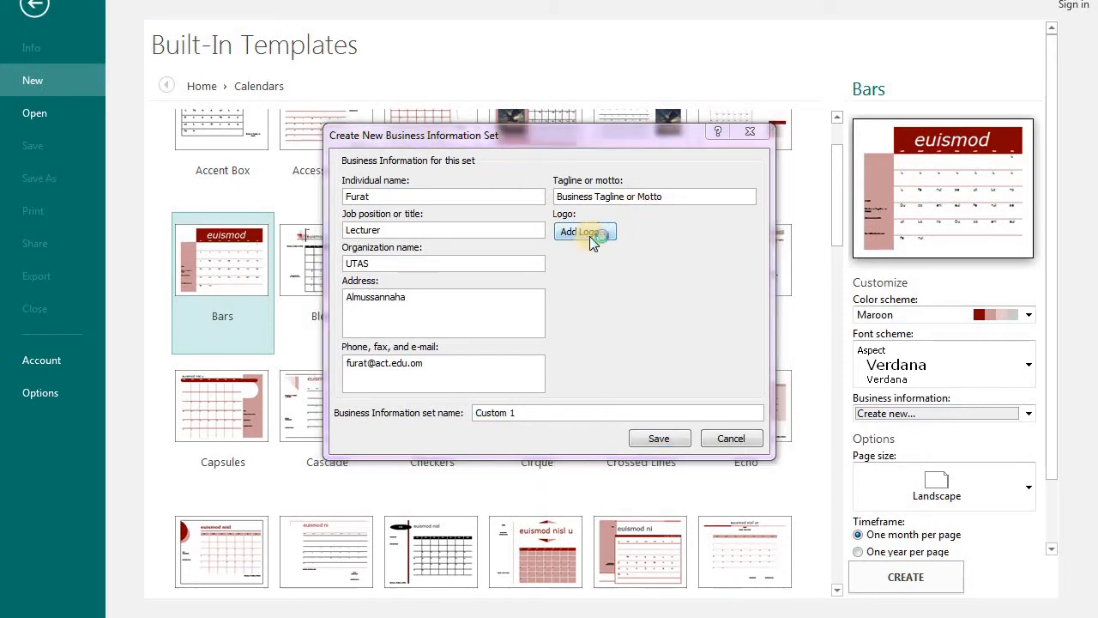
click(853, 157)
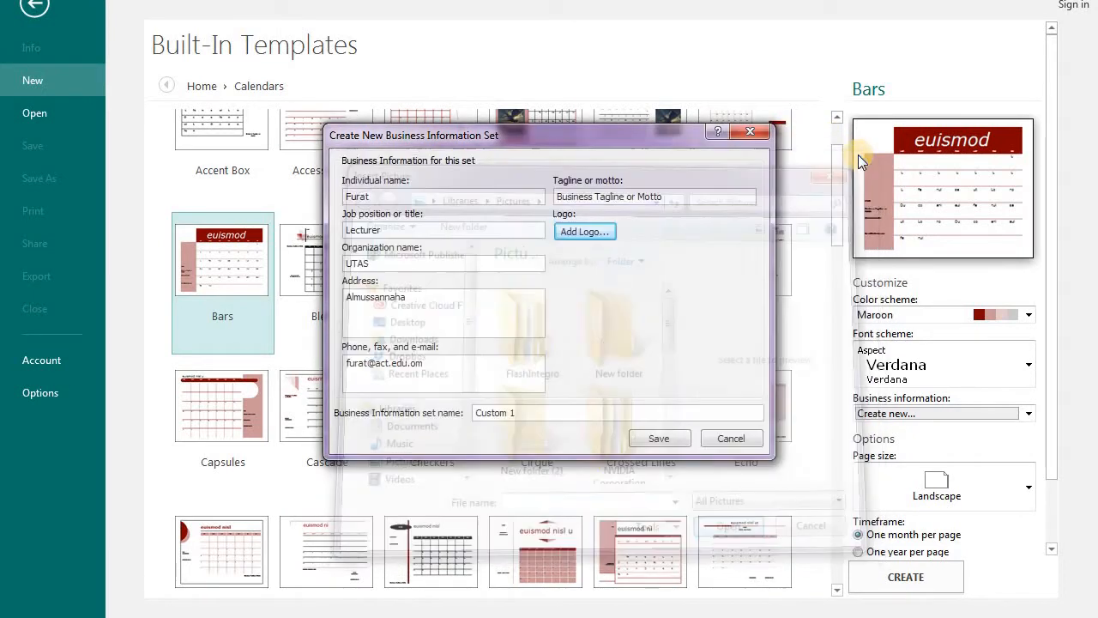
click(495, 417)
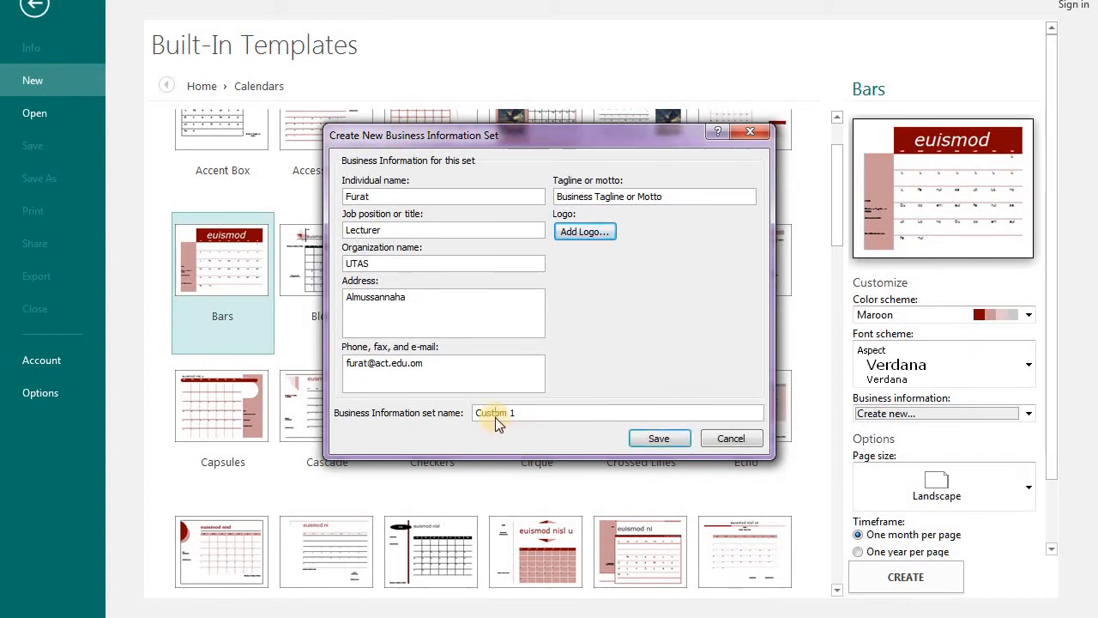
click(731, 439)
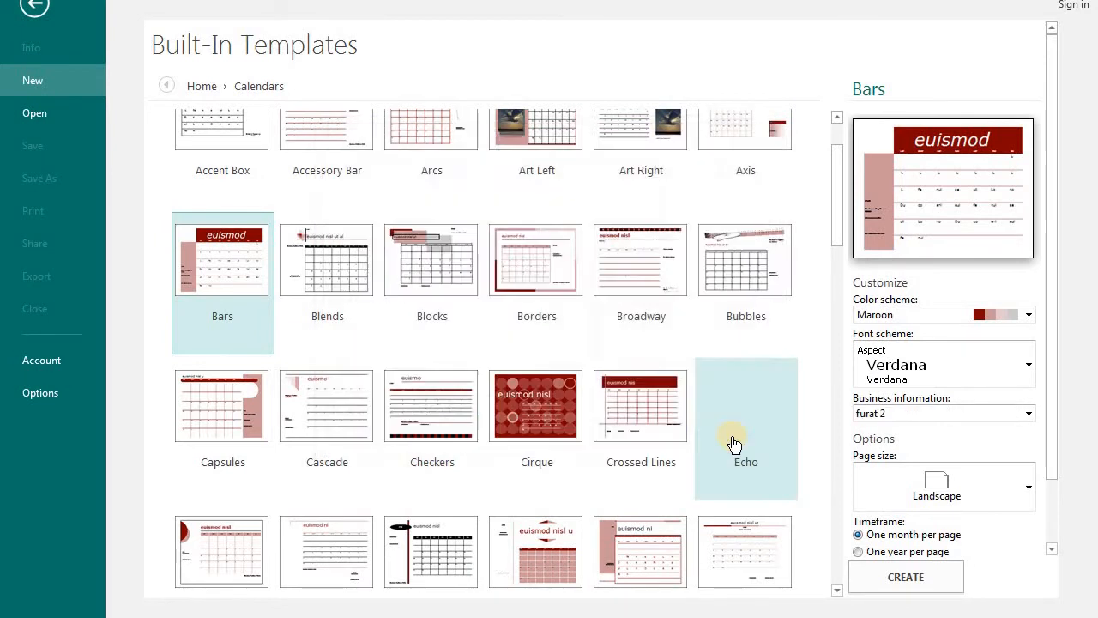
Step: Review the business information sets and the page size options for the Bars calendar, keeping Landscape
click(908, 416)
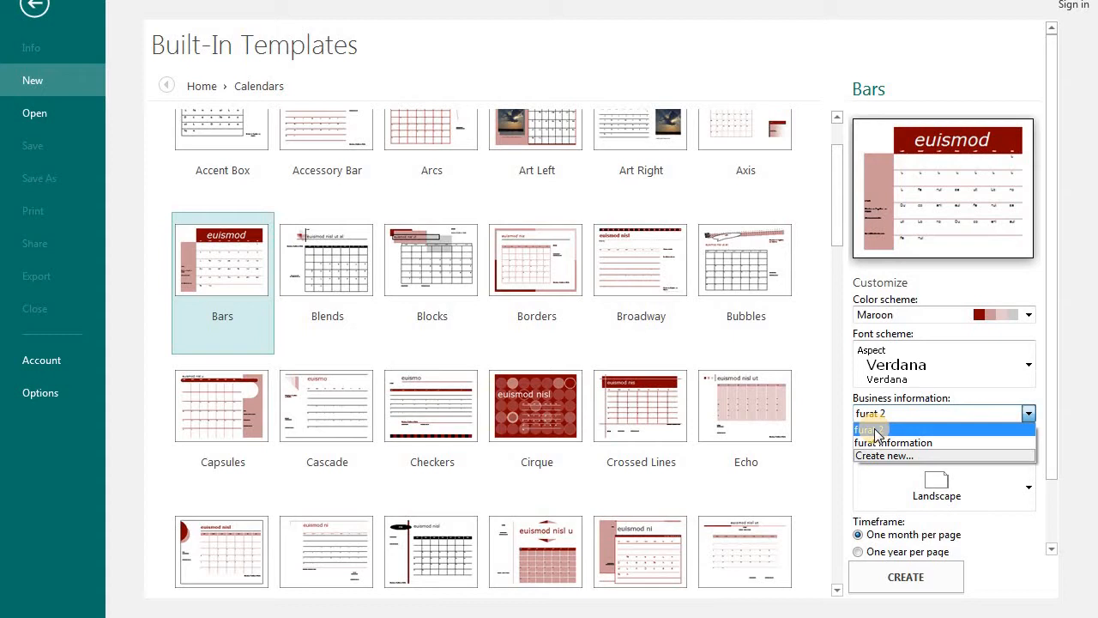
click(1061, 355)
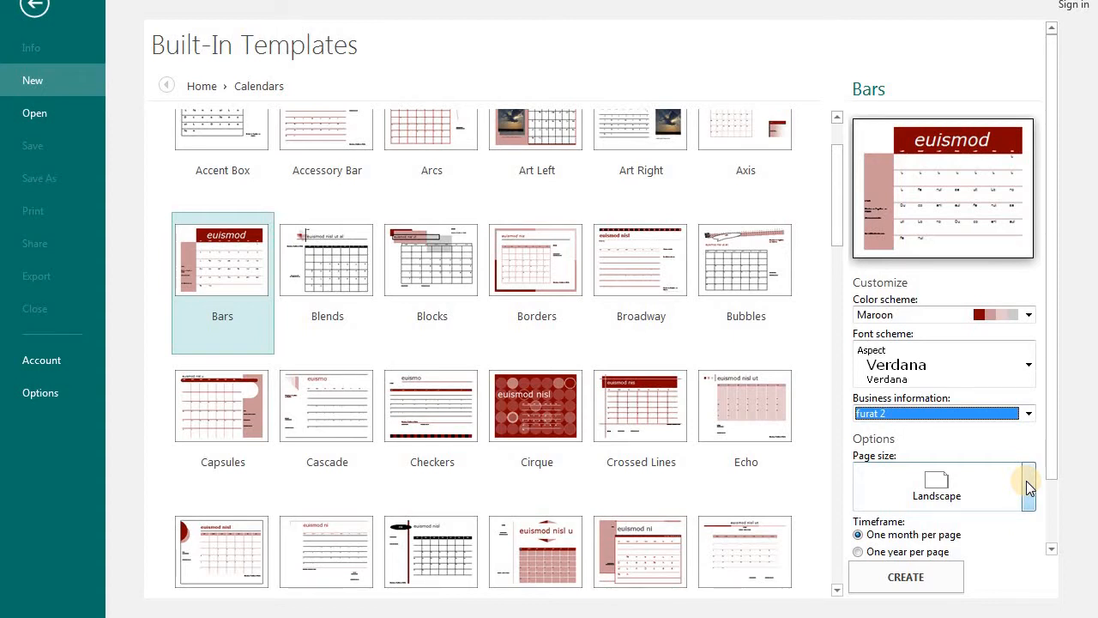
click(1028, 486)
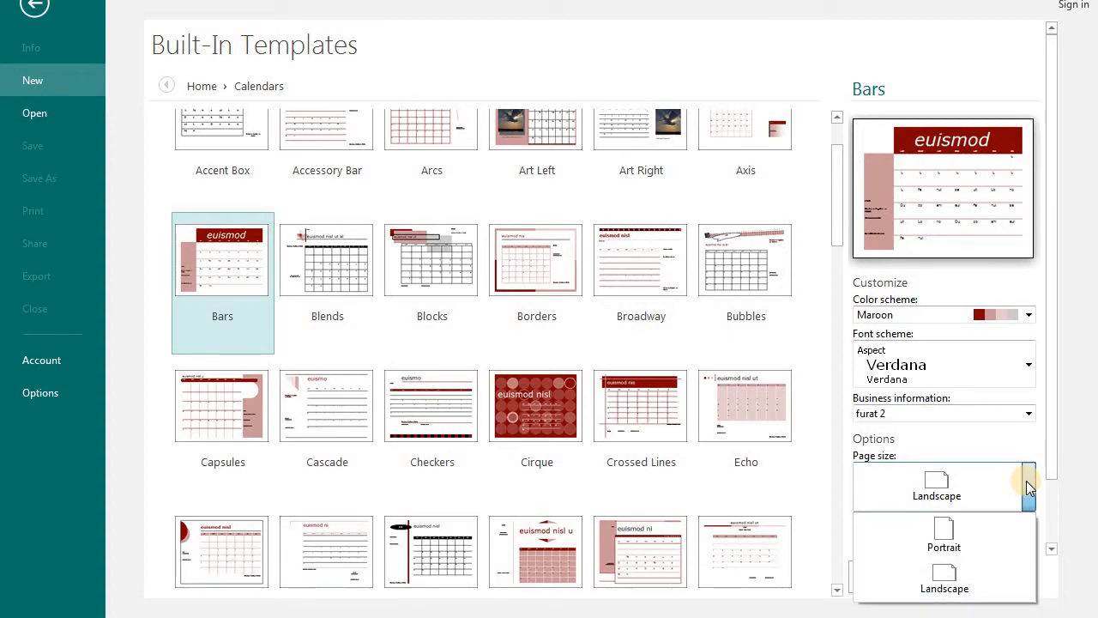
click(1028, 486)
click(1029, 485)
click(1026, 481)
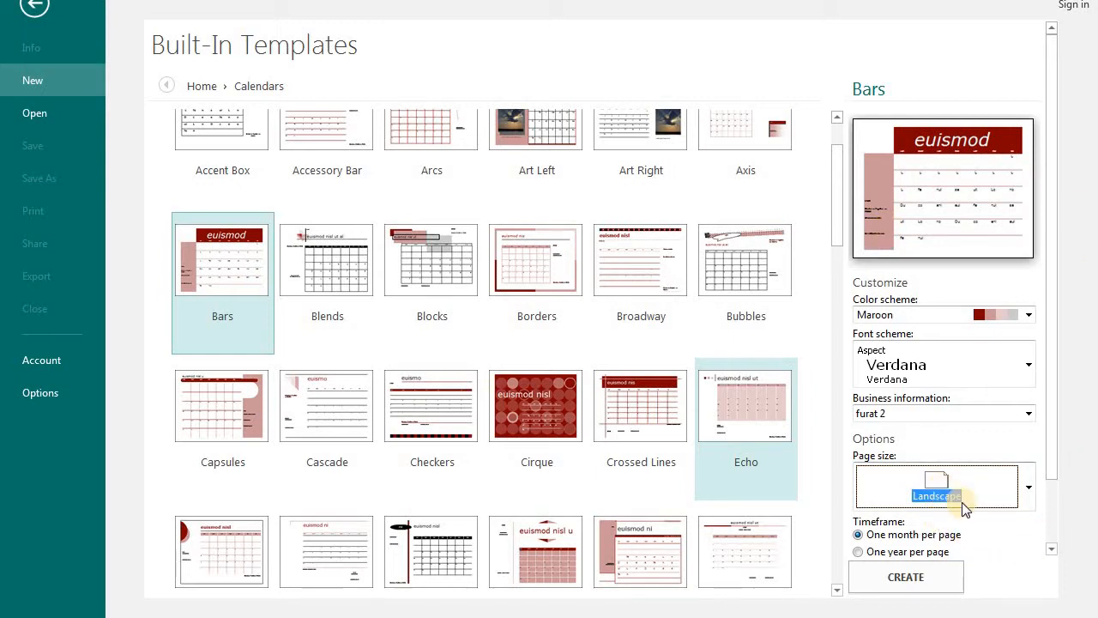
Step: Compare the Portrait and Landscape page size choices for the Bars calendar without changing the page size
click(1029, 489)
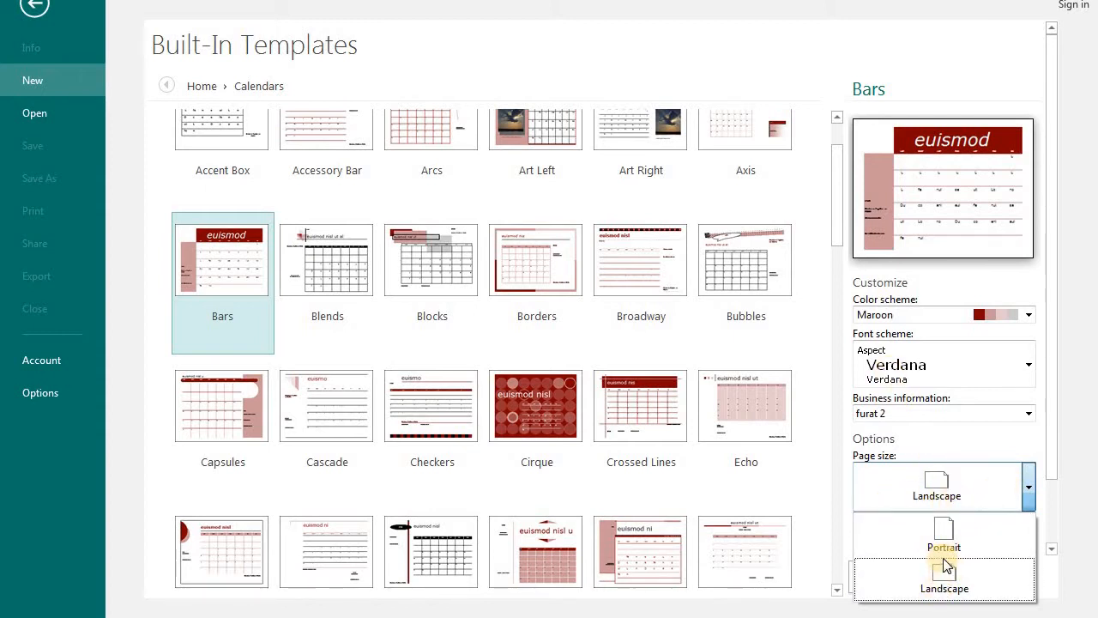
click(1080, 445)
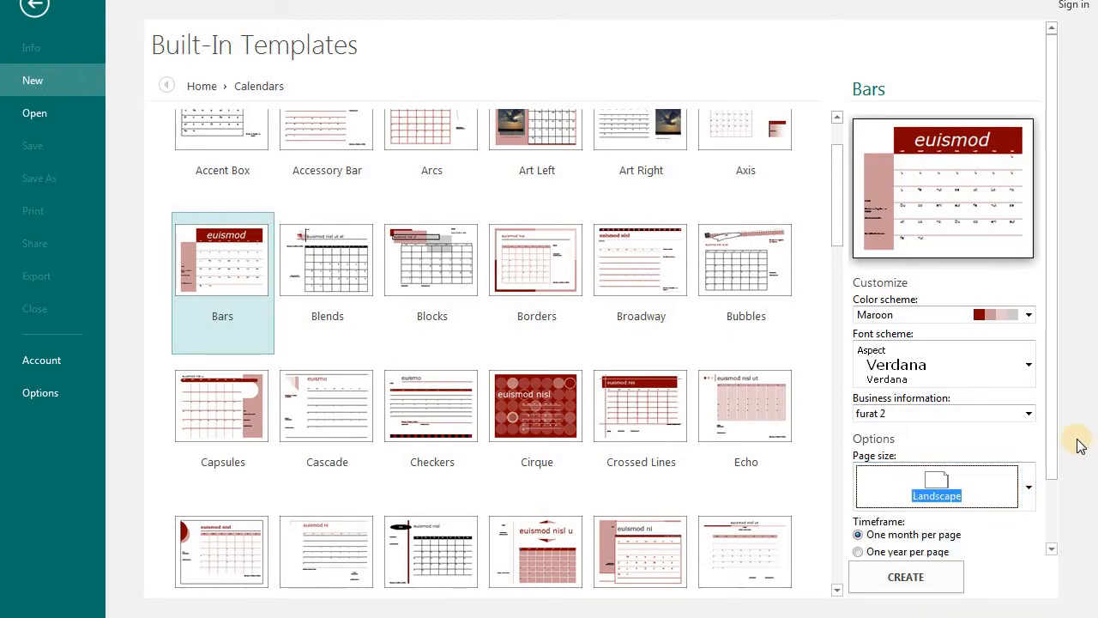
click(1027, 483)
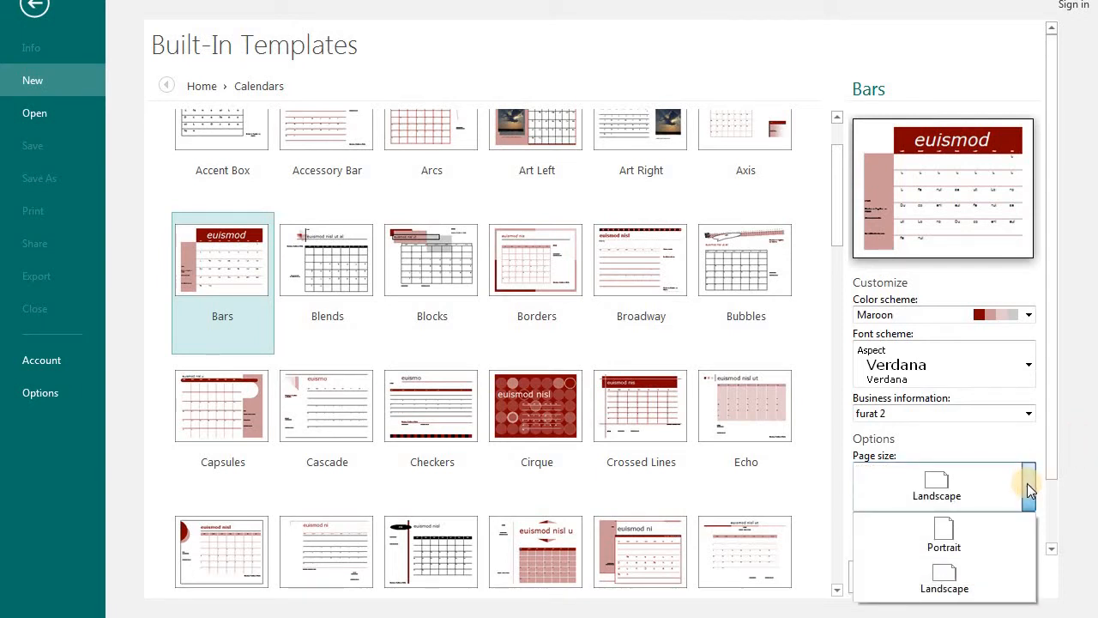
click(1027, 483)
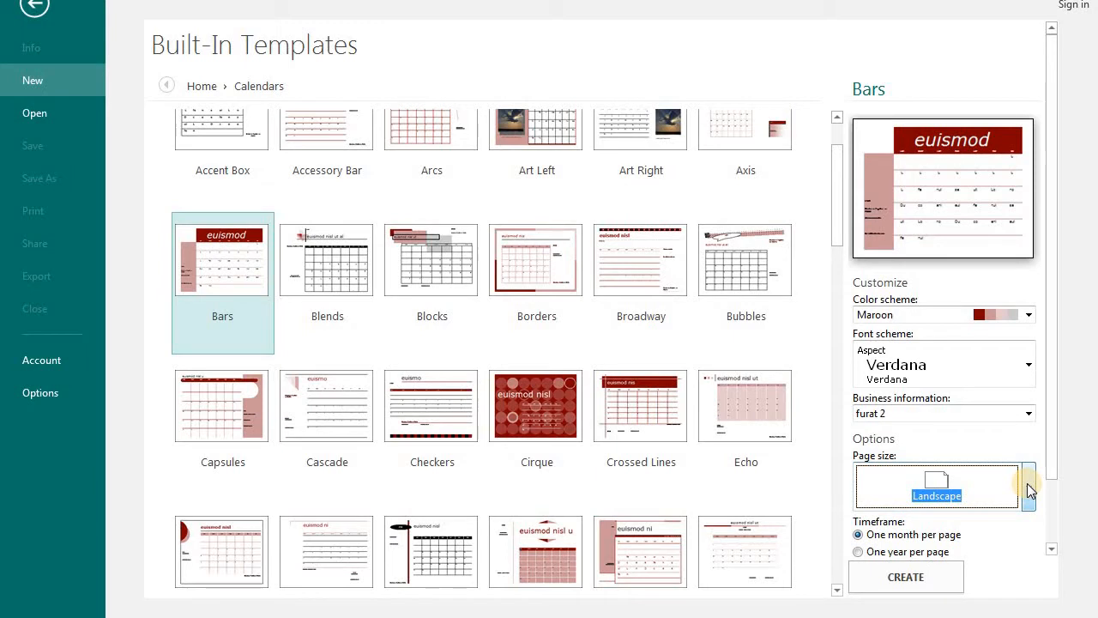
click(1028, 483)
click(1027, 483)
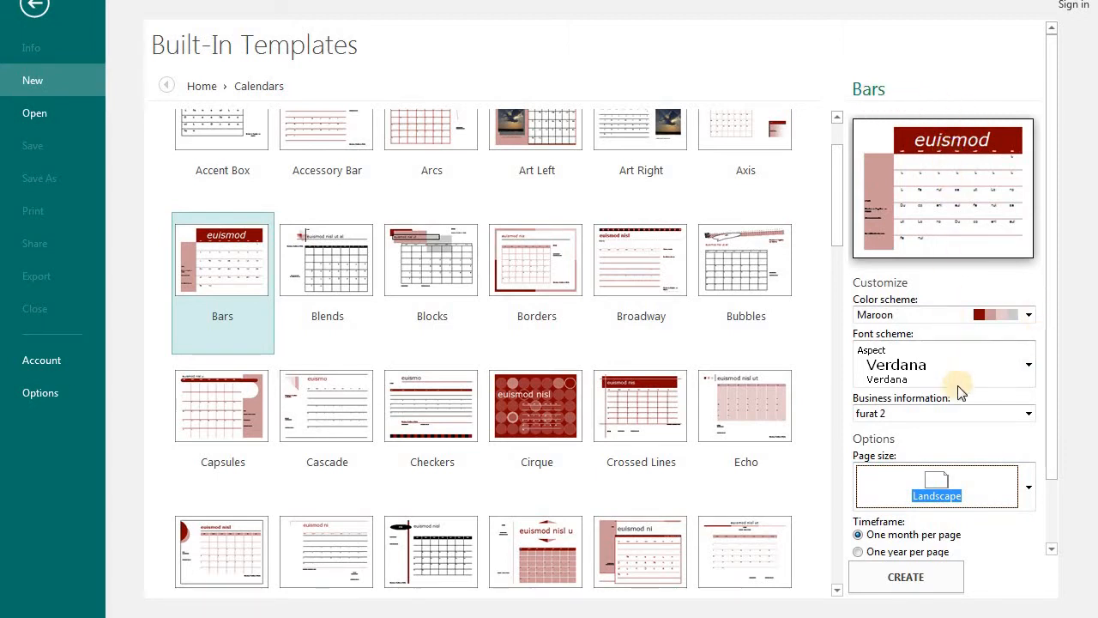
Step: Set the Bars calendar's timeframe to One year per page
click(858, 535)
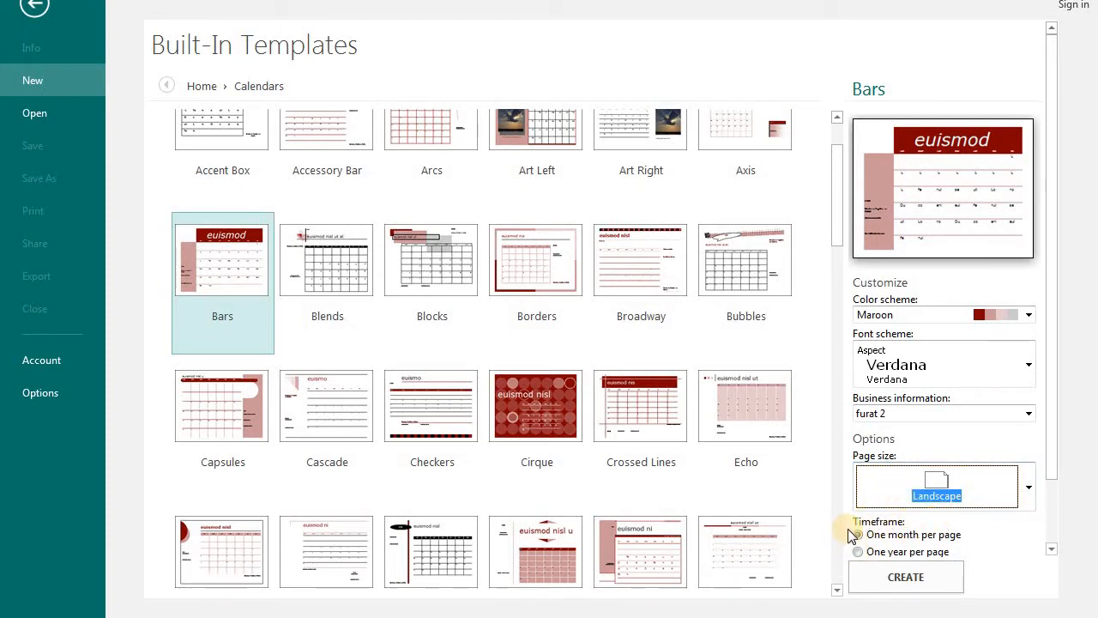
click(859, 535)
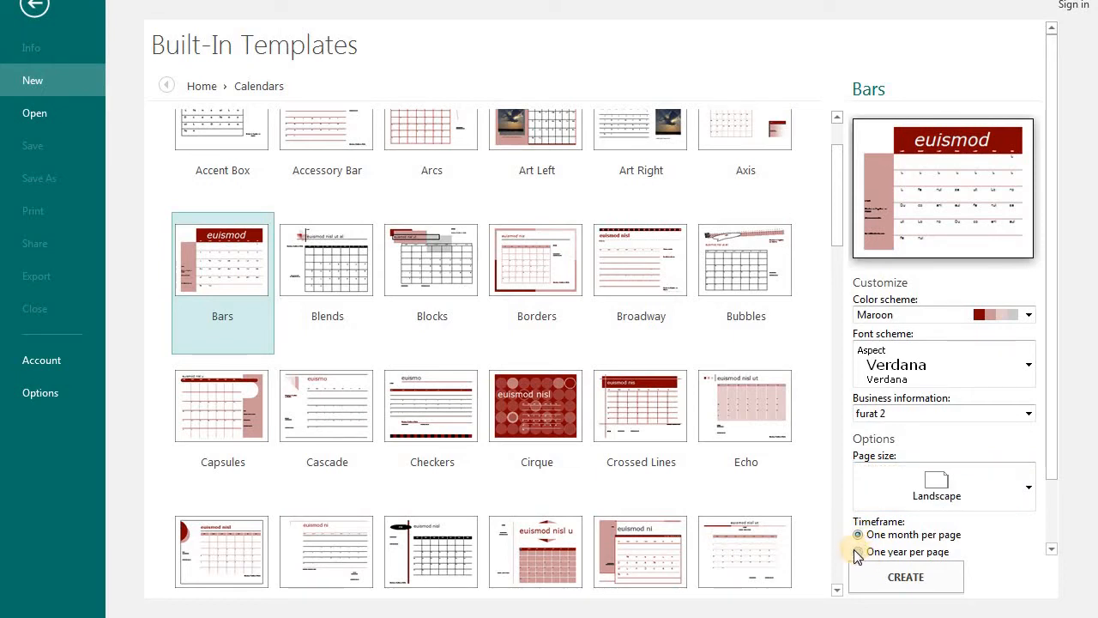
click(858, 552)
click(858, 535)
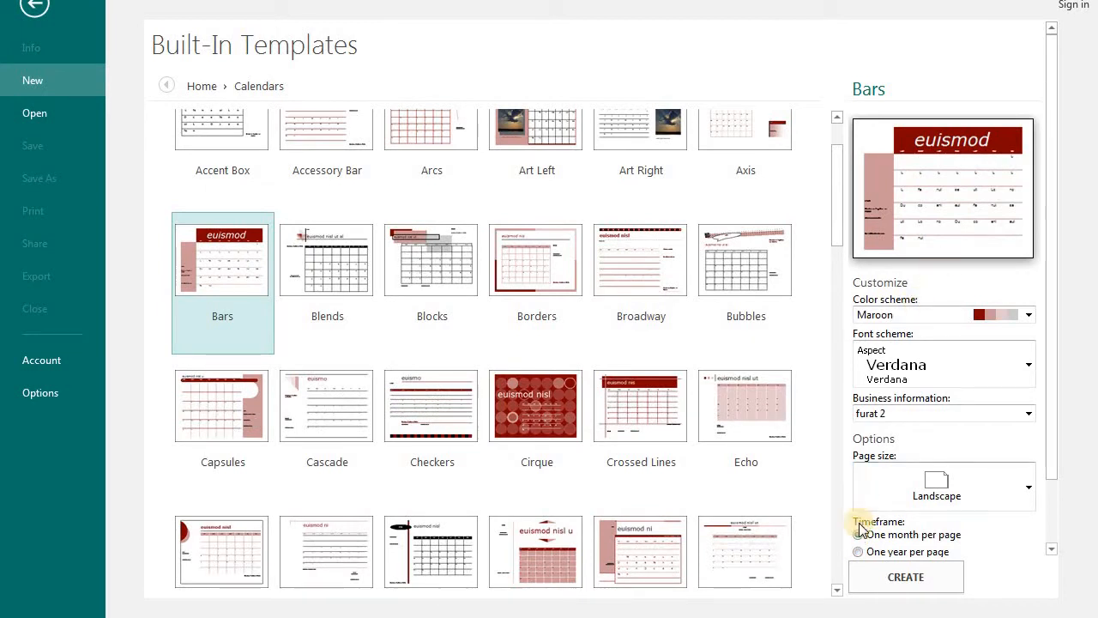
click(858, 552)
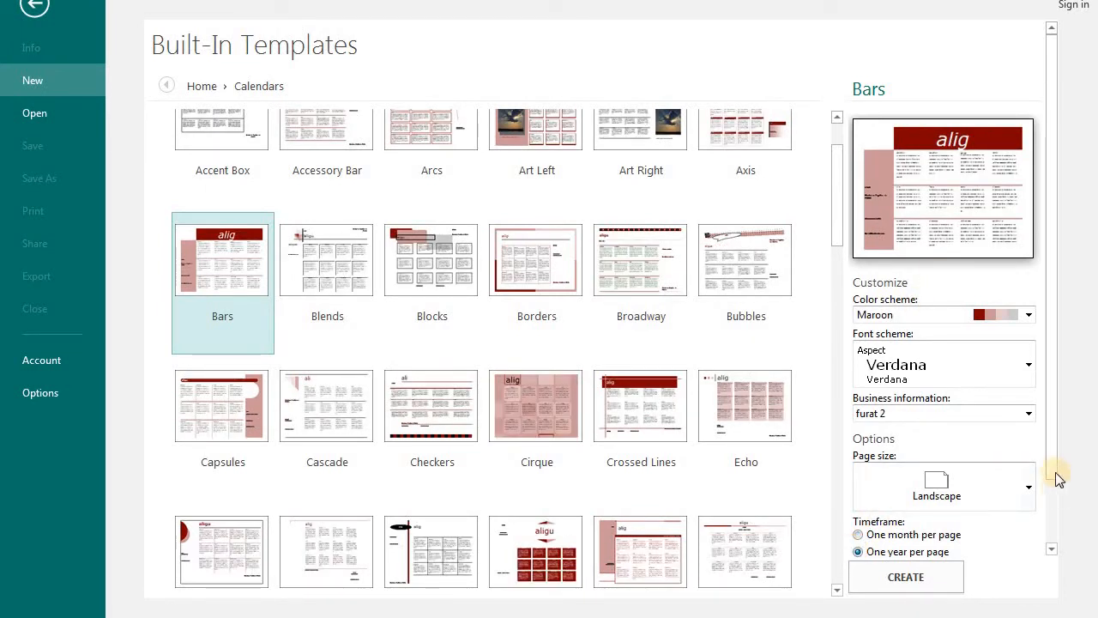
Step: Set the yearly calendar dates to run from January 2020 to December 2021
drag(1051, 461, 1050, 491)
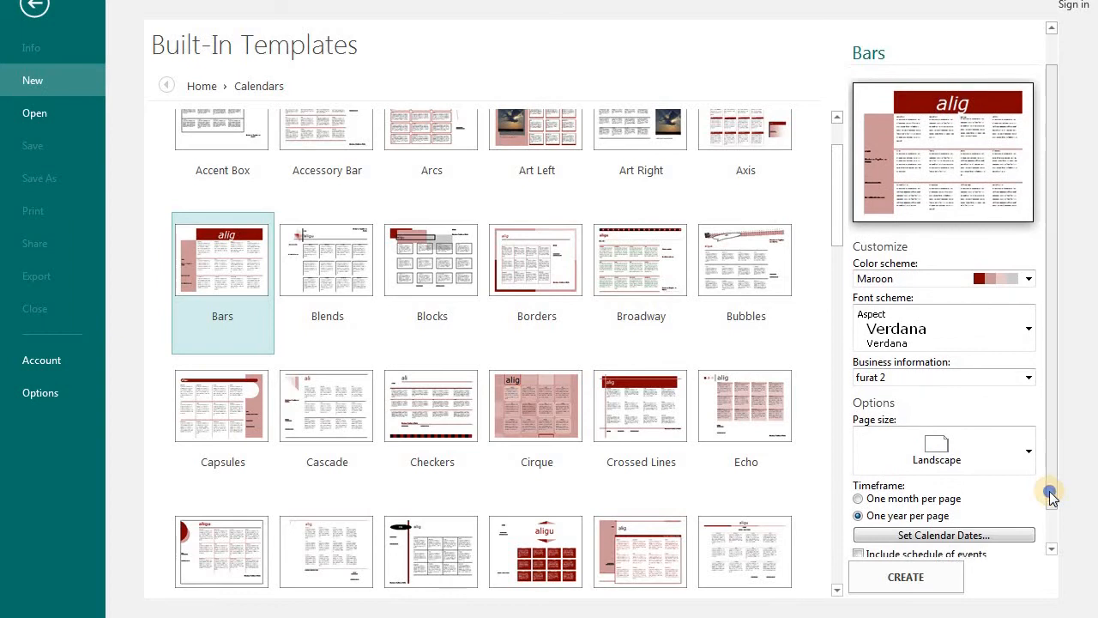
right_click(1050, 491)
click(1053, 549)
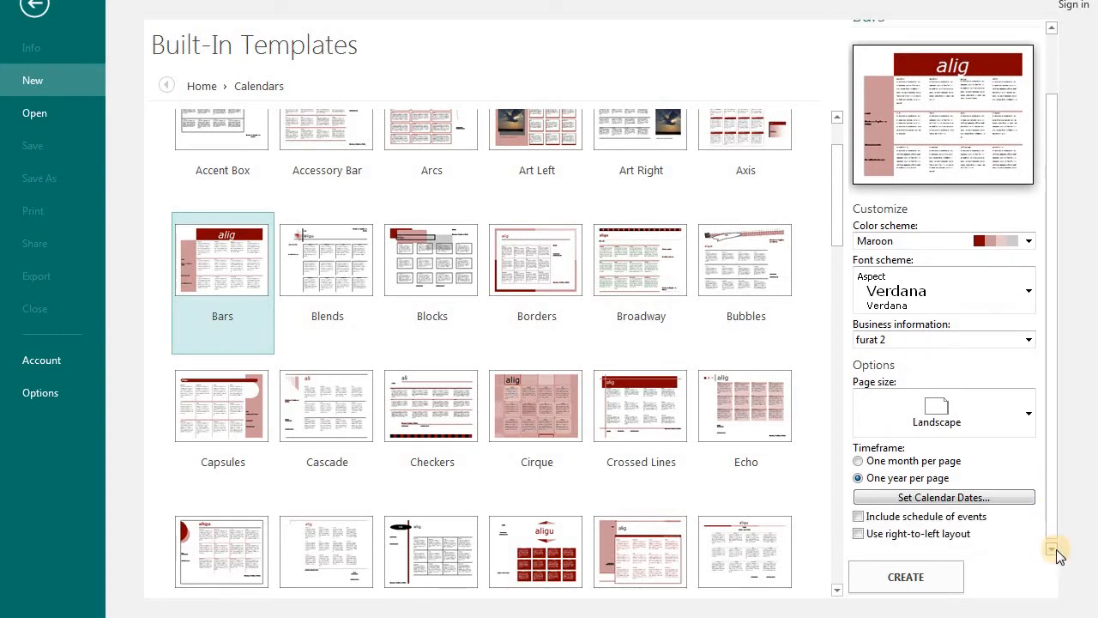
click(953, 499)
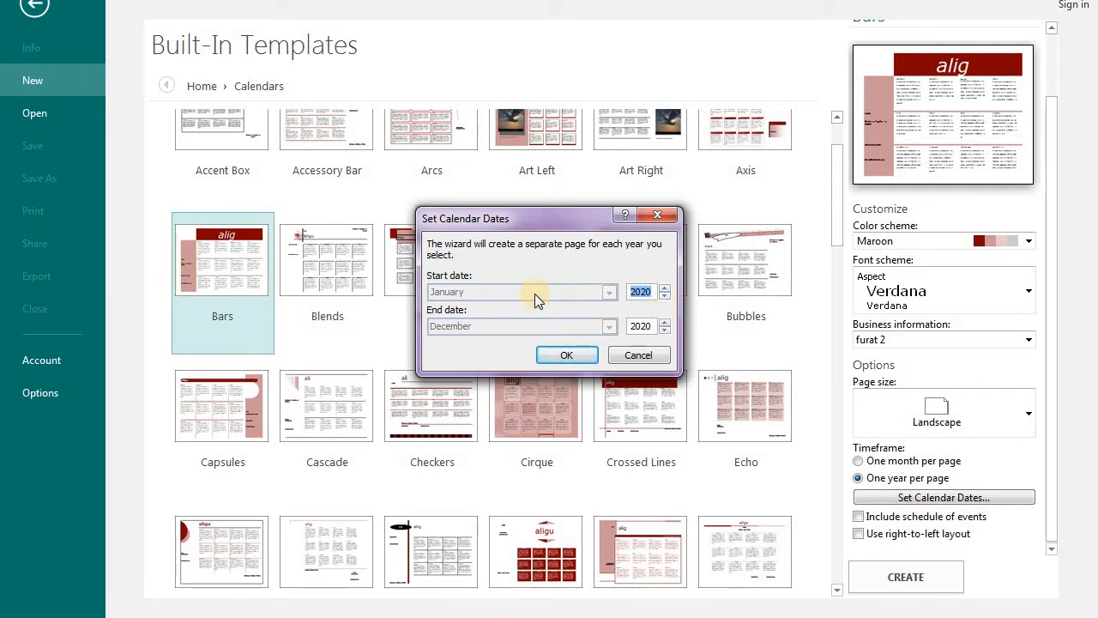
click(666, 288)
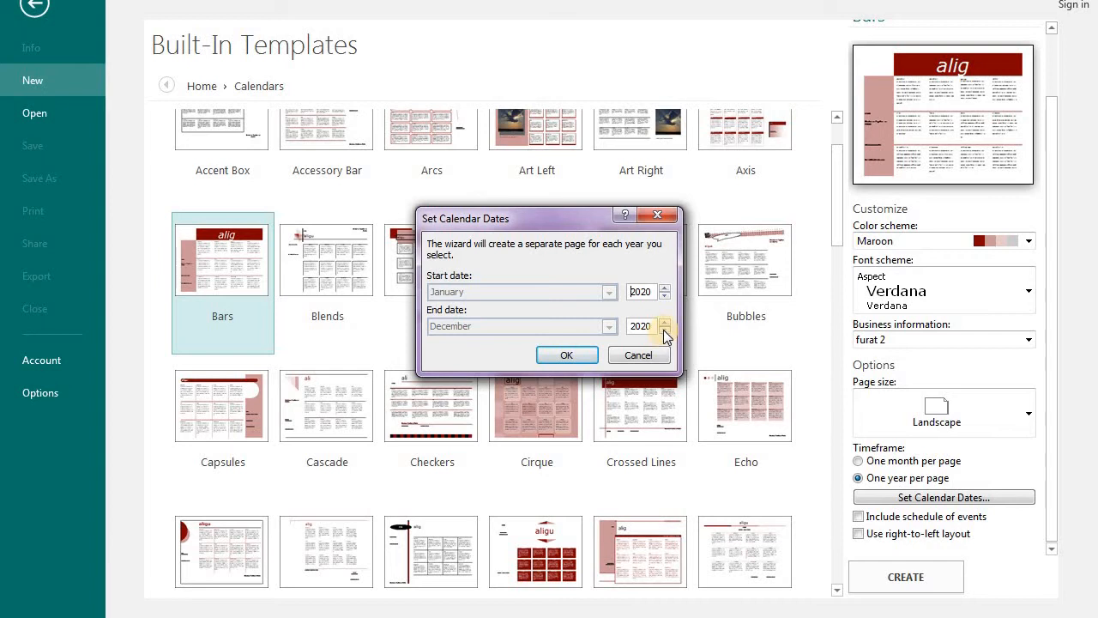
click(664, 326)
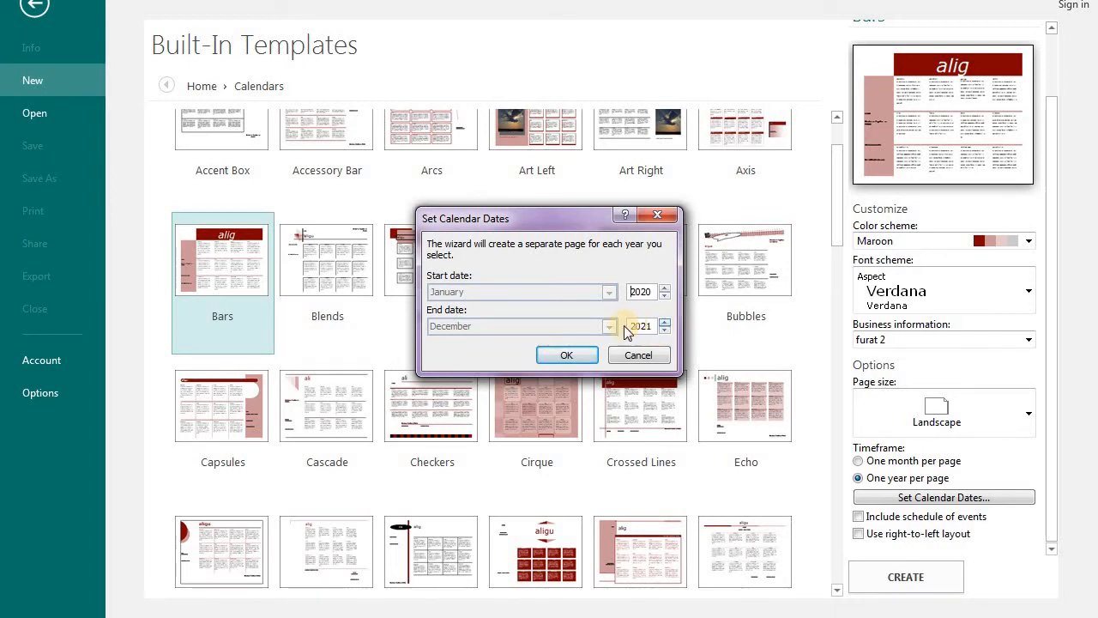
click(570, 355)
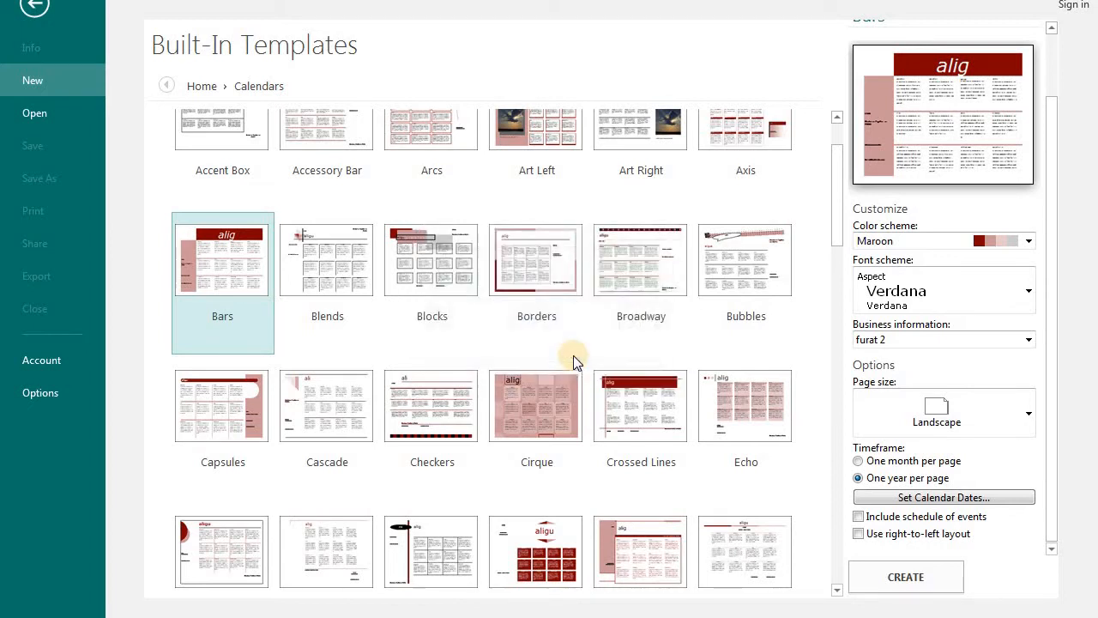
Step: Set both the start and end years of the yearly calendar to 2021
click(970, 499)
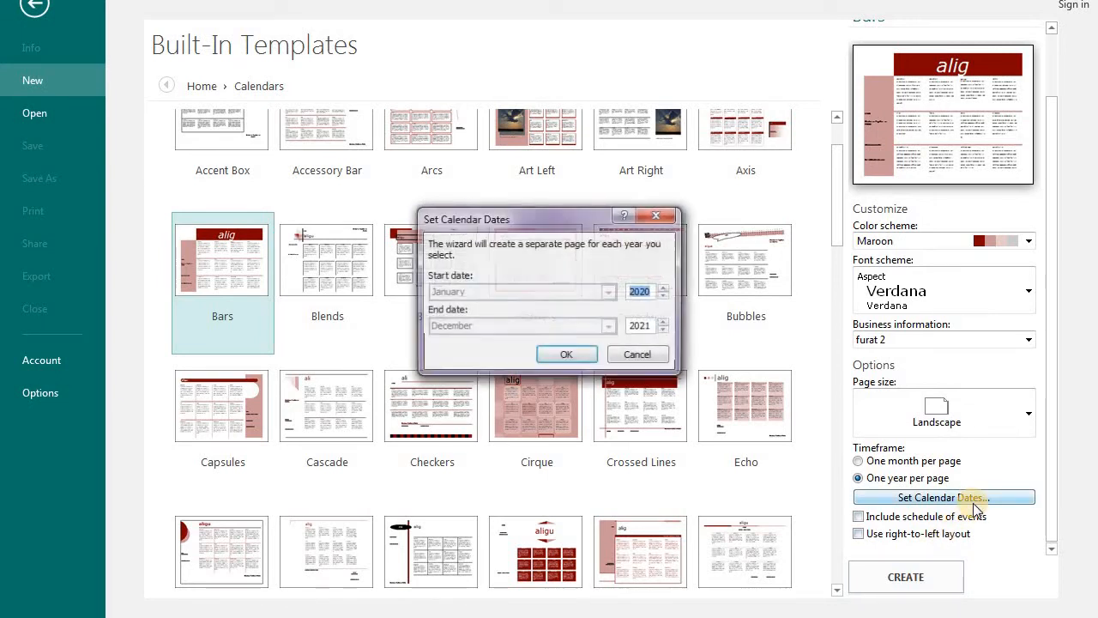
click(665, 288)
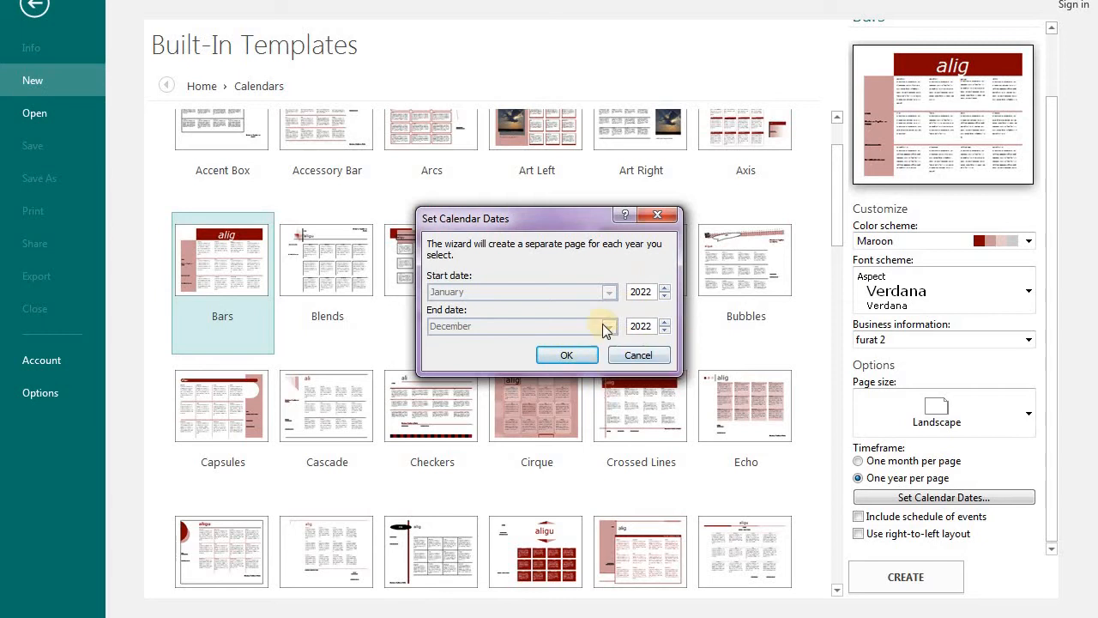
click(668, 297)
click(665, 289)
click(665, 289)
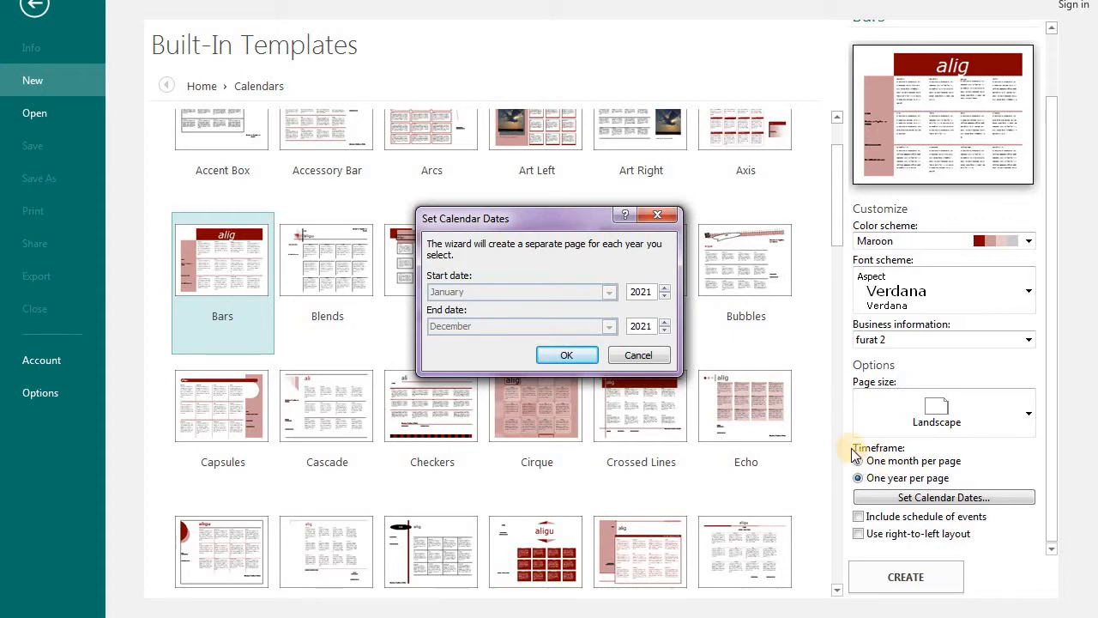
click(569, 357)
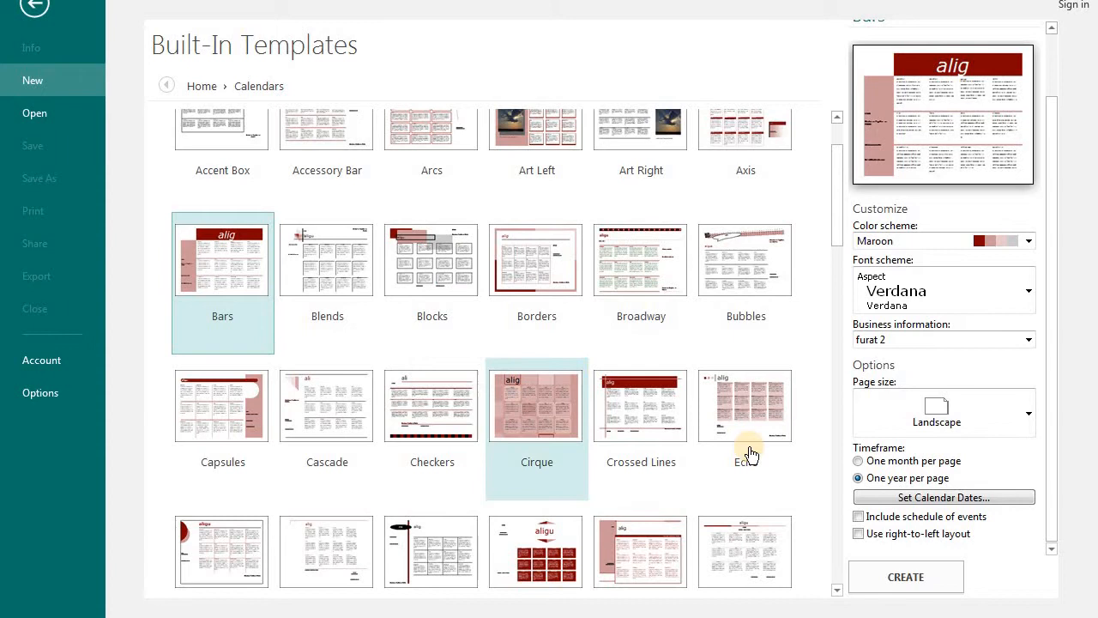
Step: Switch the timeframe to One month per page and set the calendar's end date to November 2021
click(859, 460)
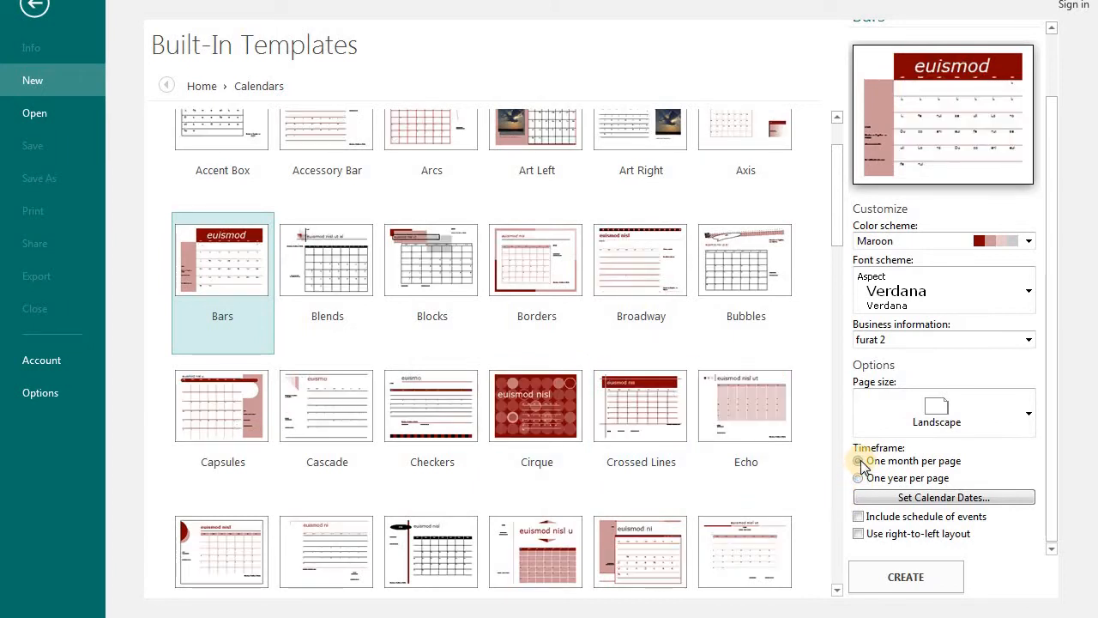
click(900, 498)
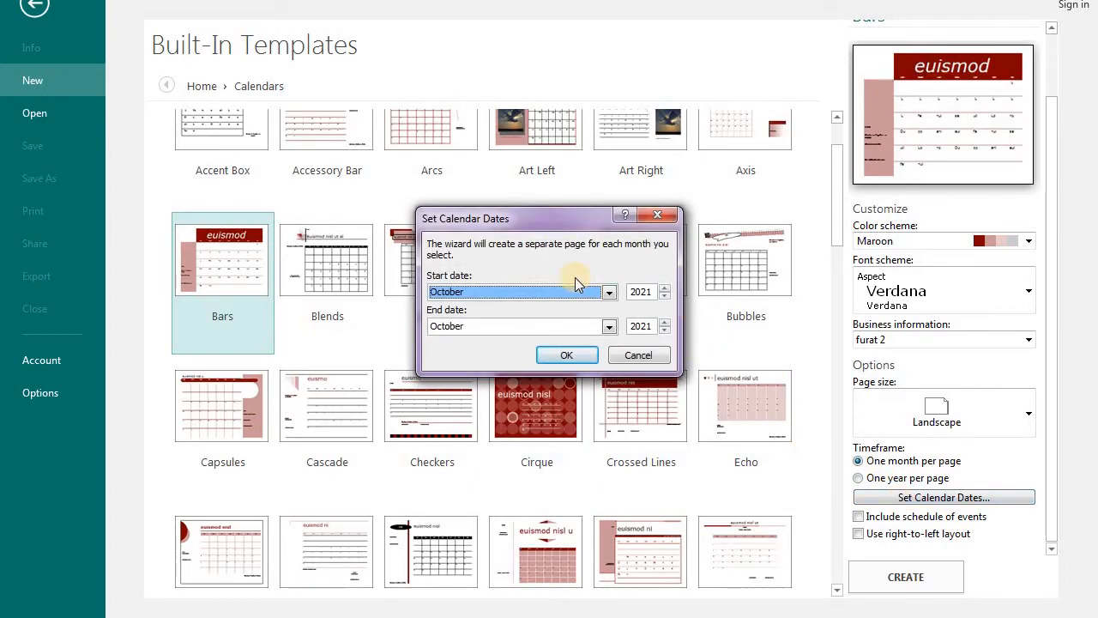
click(610, 327)
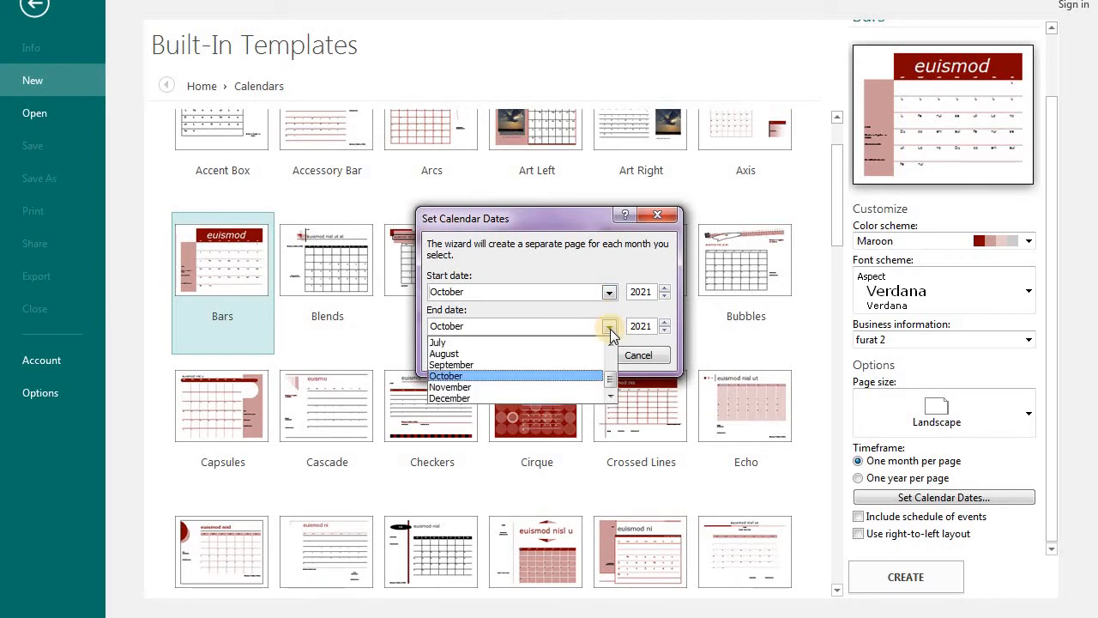
click(579, 387)
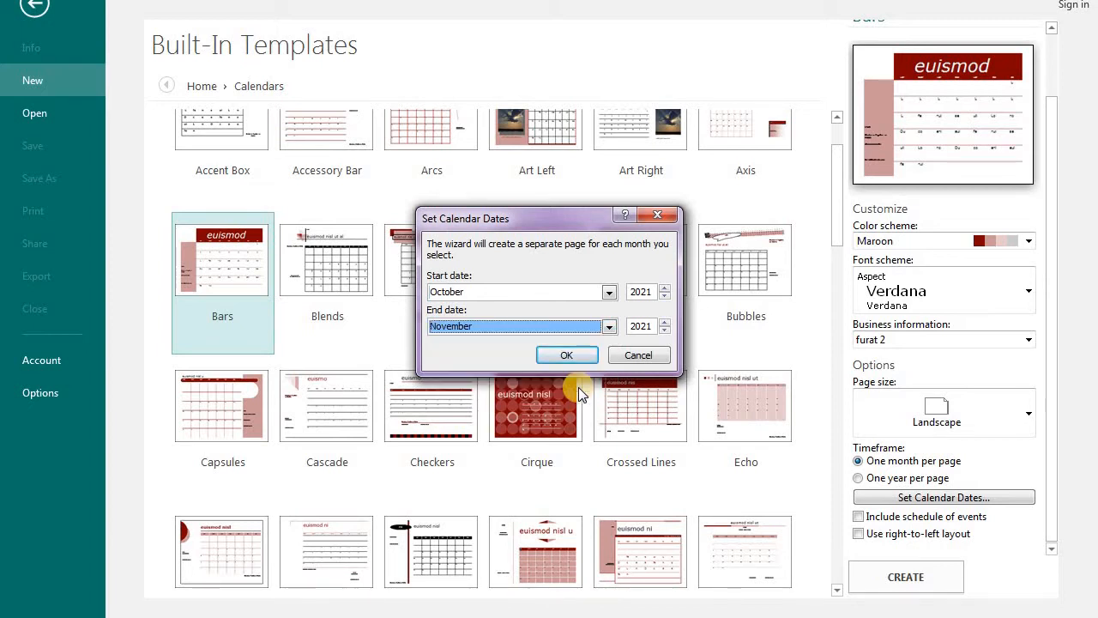
click(580, 354)
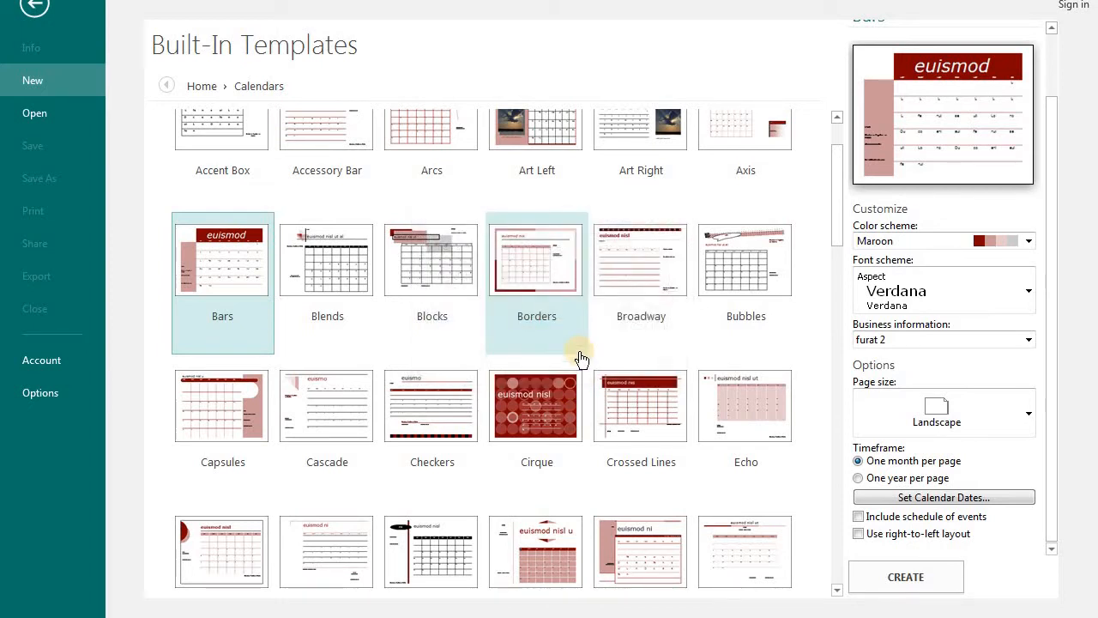
Step: Create the calendar publication from the Borders template and view its October and November pages
click(580, 351)
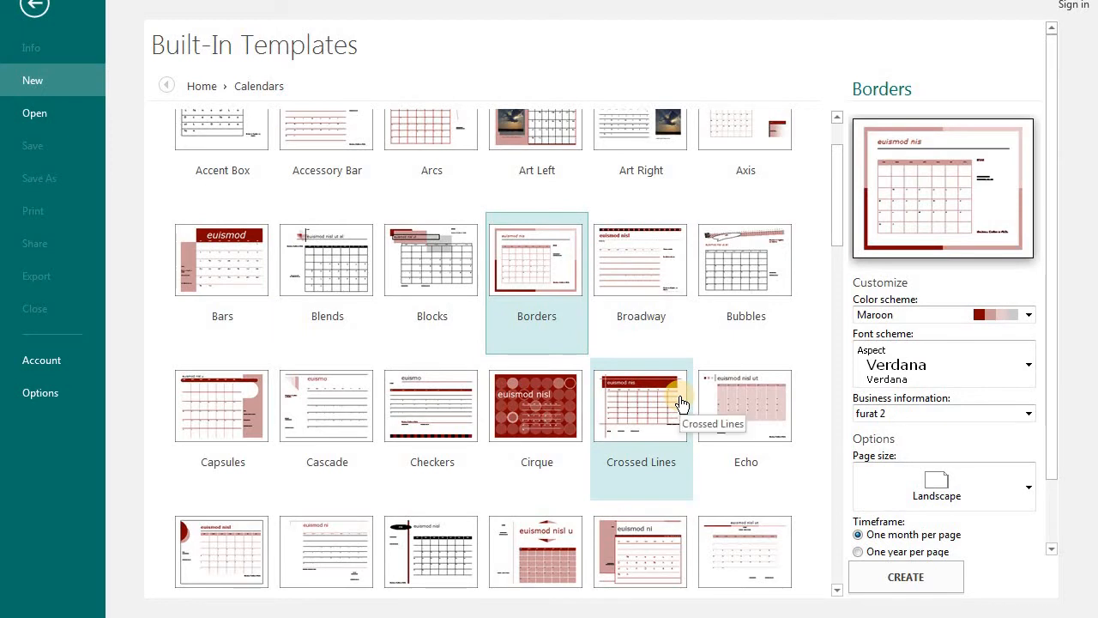
click(893, 577)
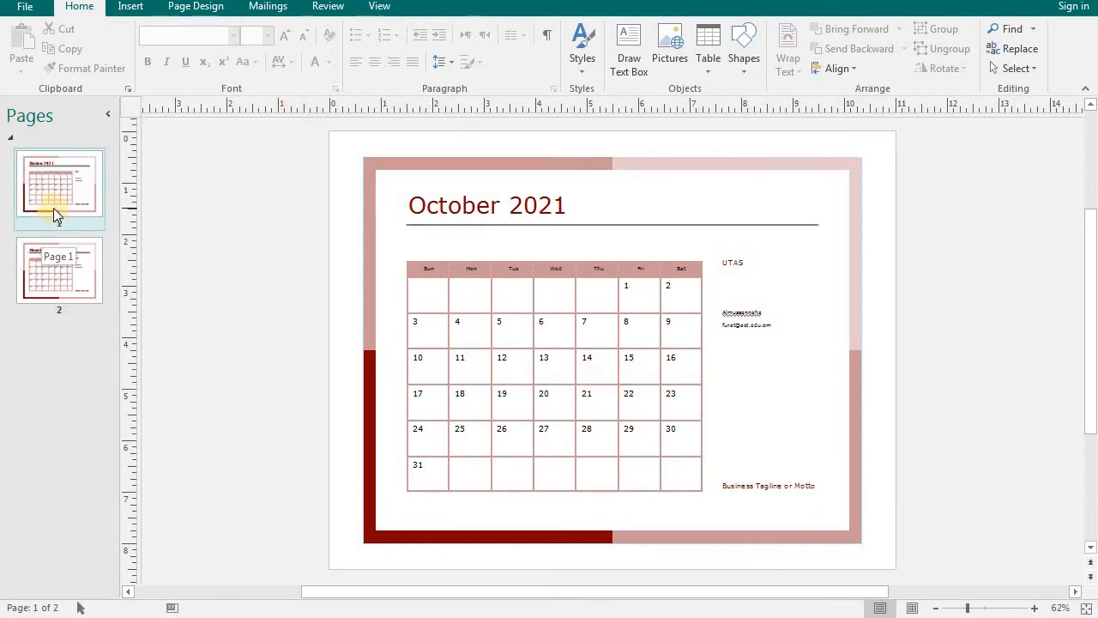
click(75, 286)
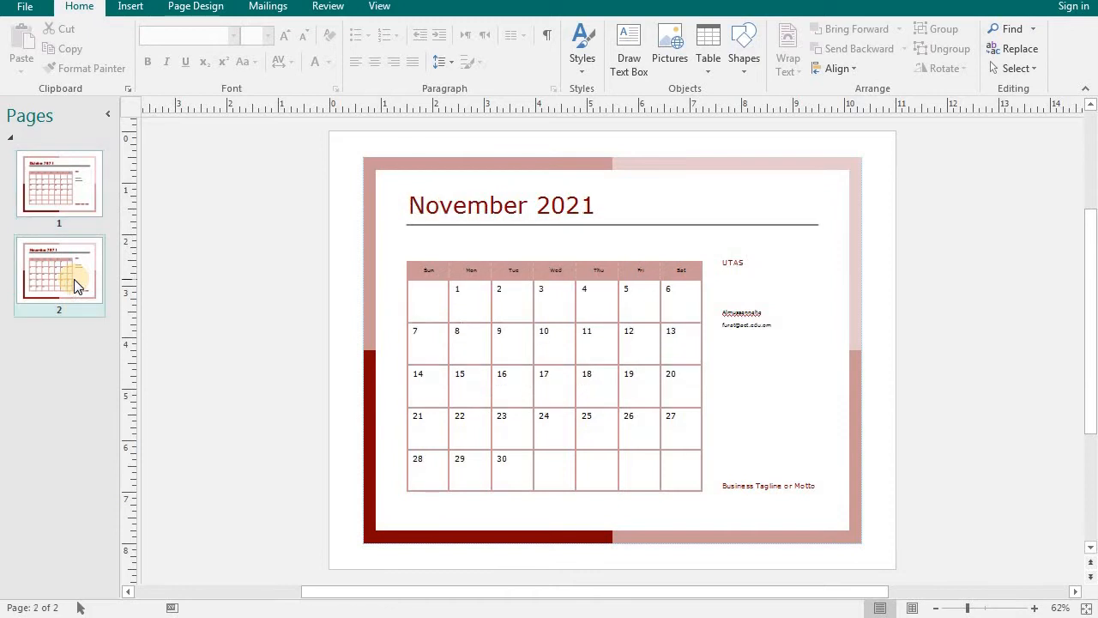
click(82, 182)
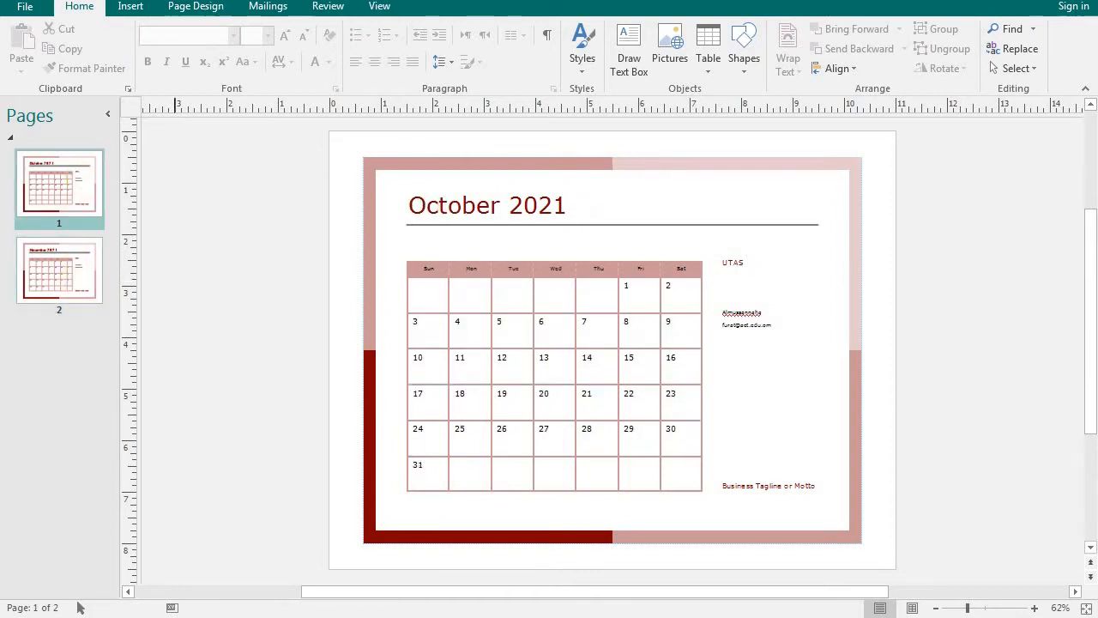
Step: Start changing the publication's template, switching the Borders calendar to One year per page and accepting 2021 as its start and end years
click(210, 9)
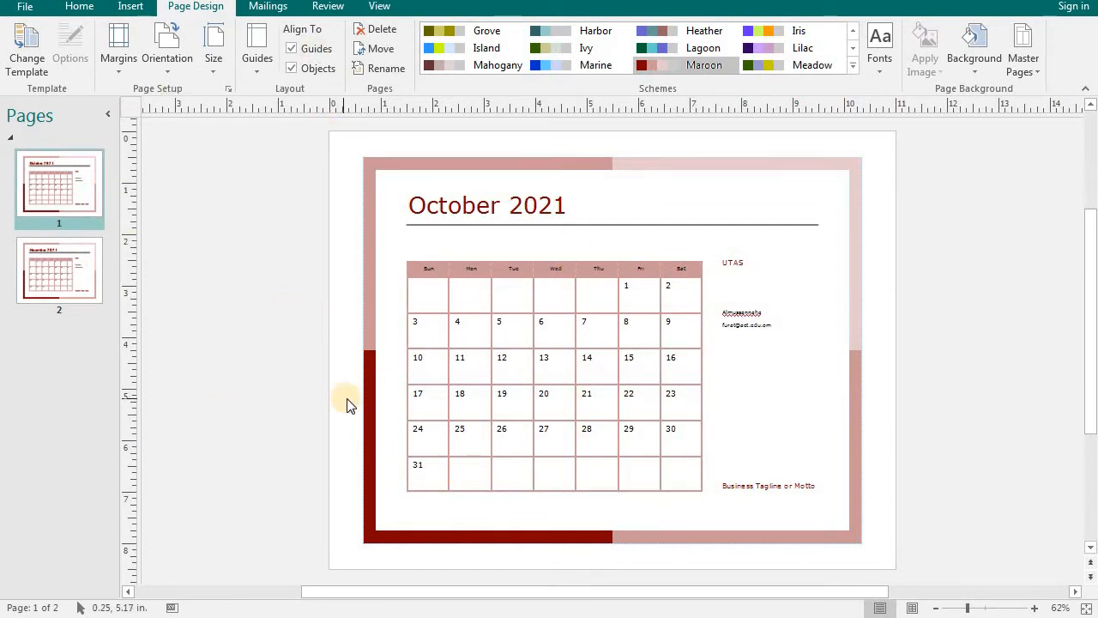
click(420, 271)
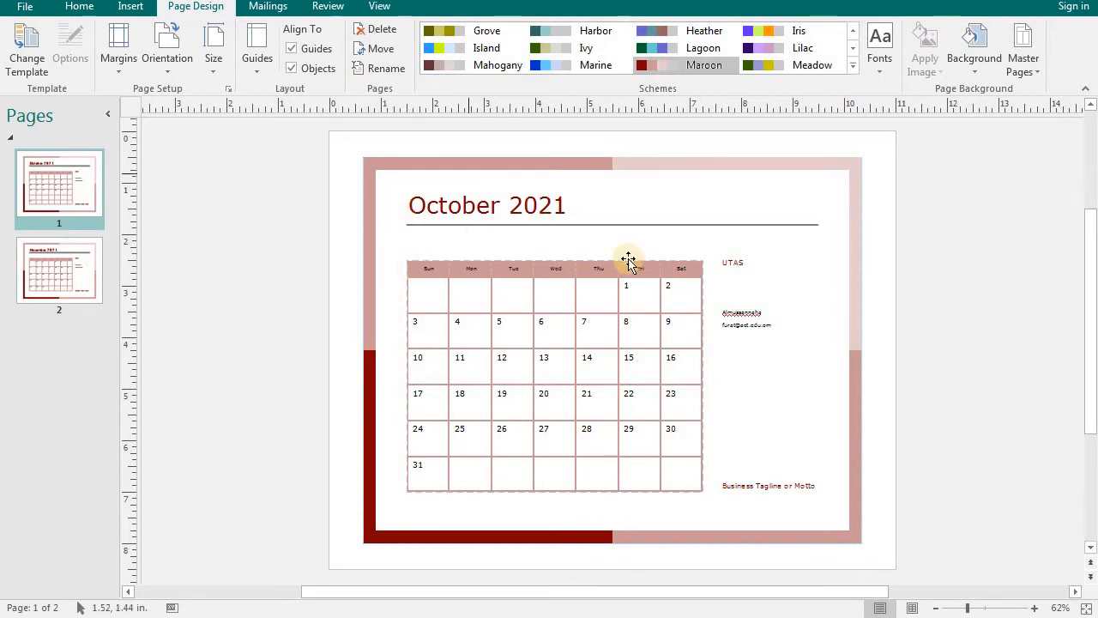
click(26, 47)
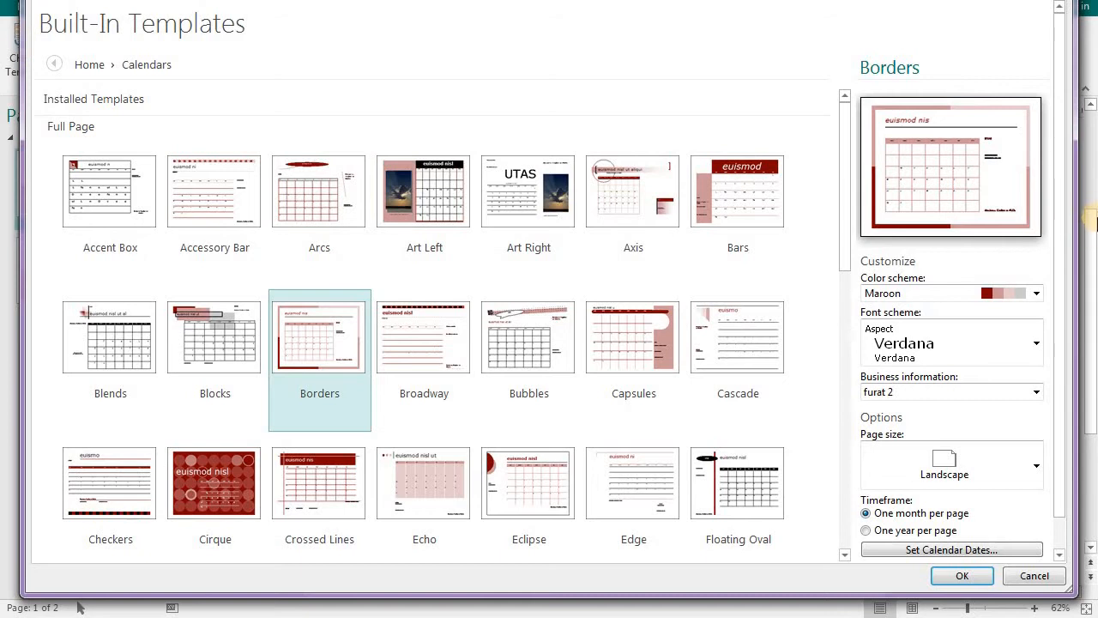
scroll(1064, 197, down, 2)
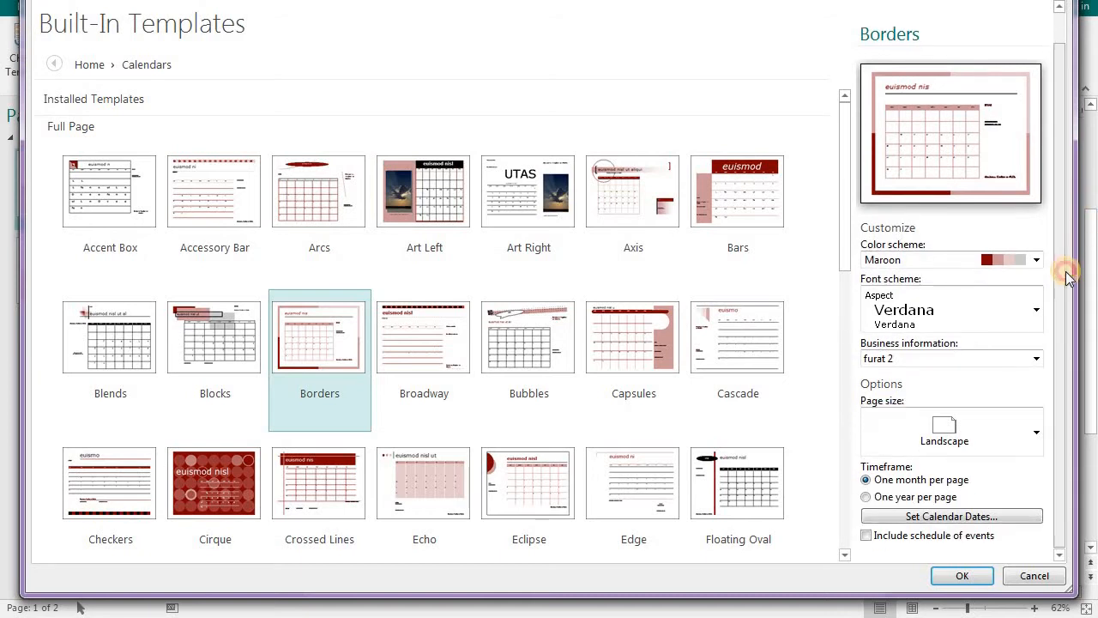
click(866, 497)
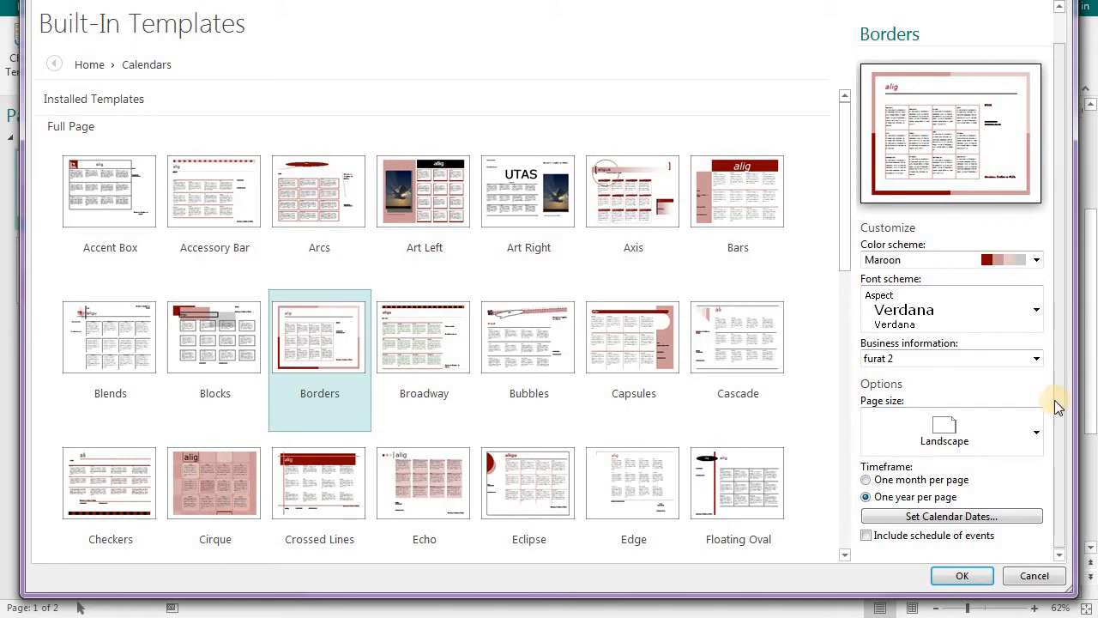
click(944, 516)
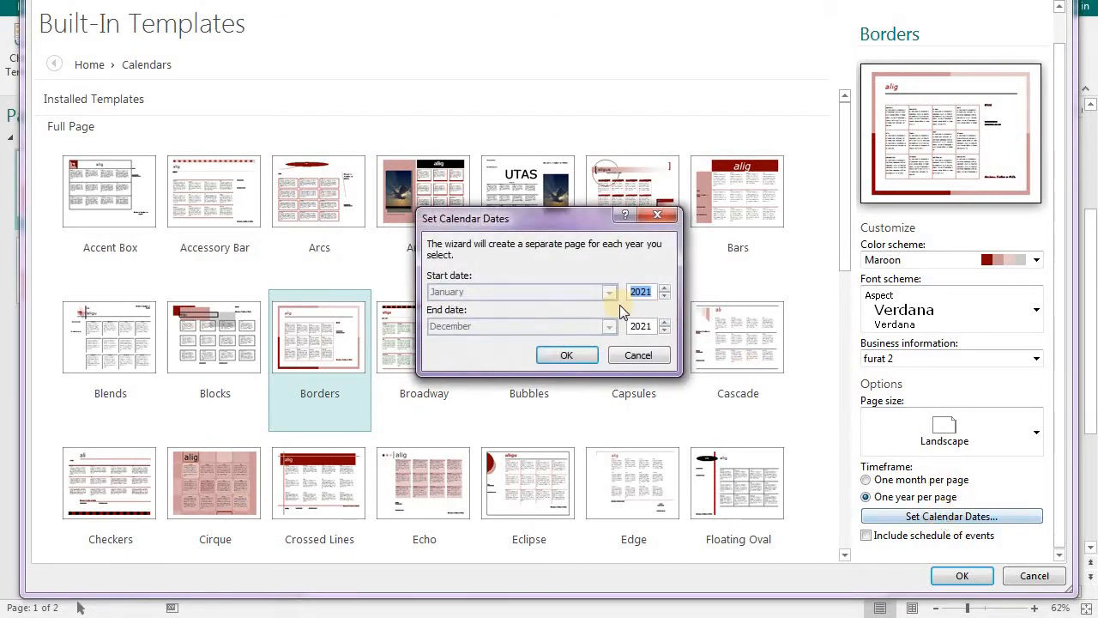
click(568, 357)
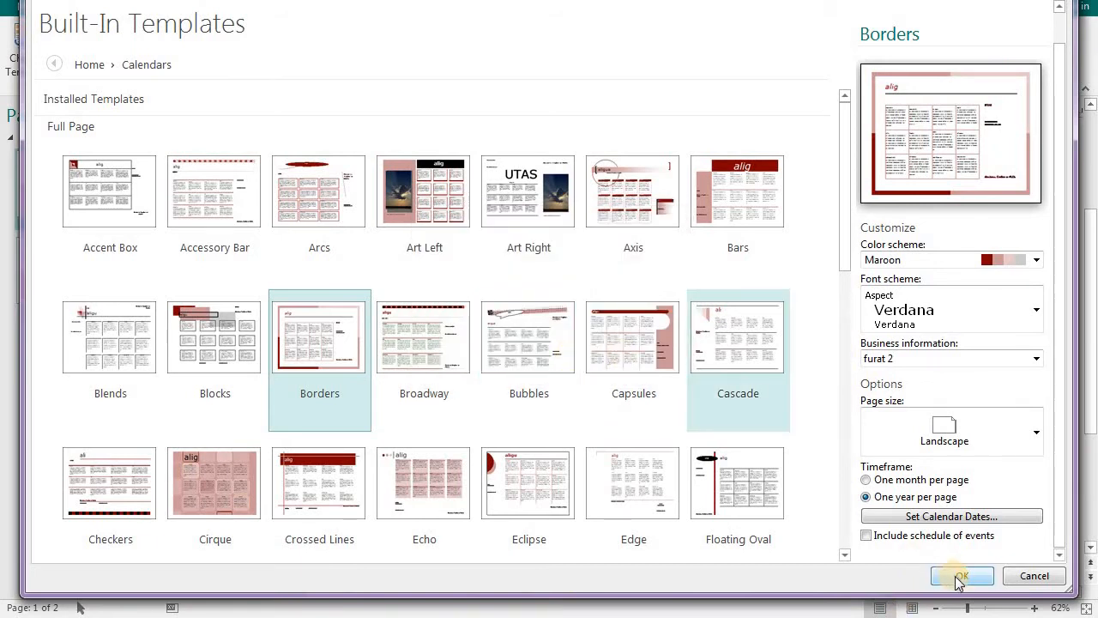
Step: Include the schedule of events and create a new publication from the template using the existing text and graphics
click(867, 536)
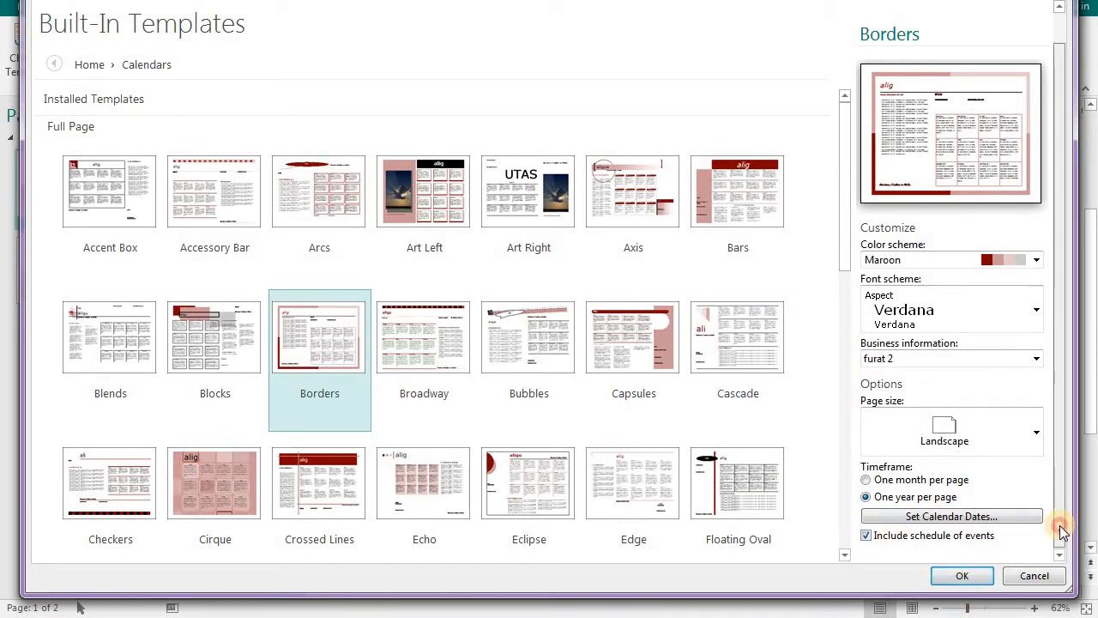
click(958, 576)
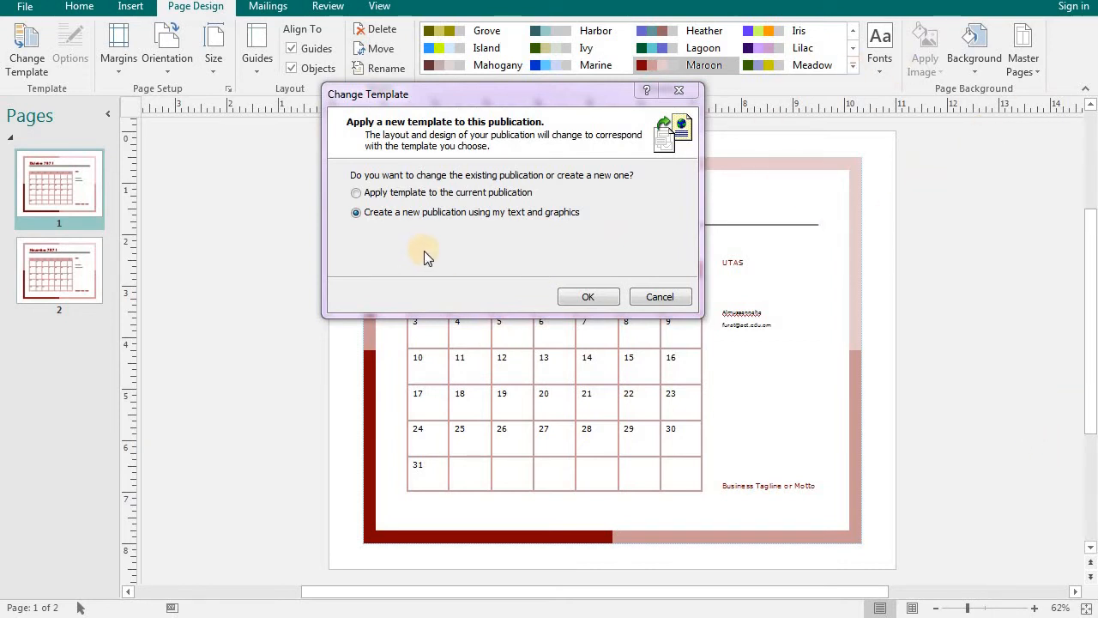
click(587, 298)
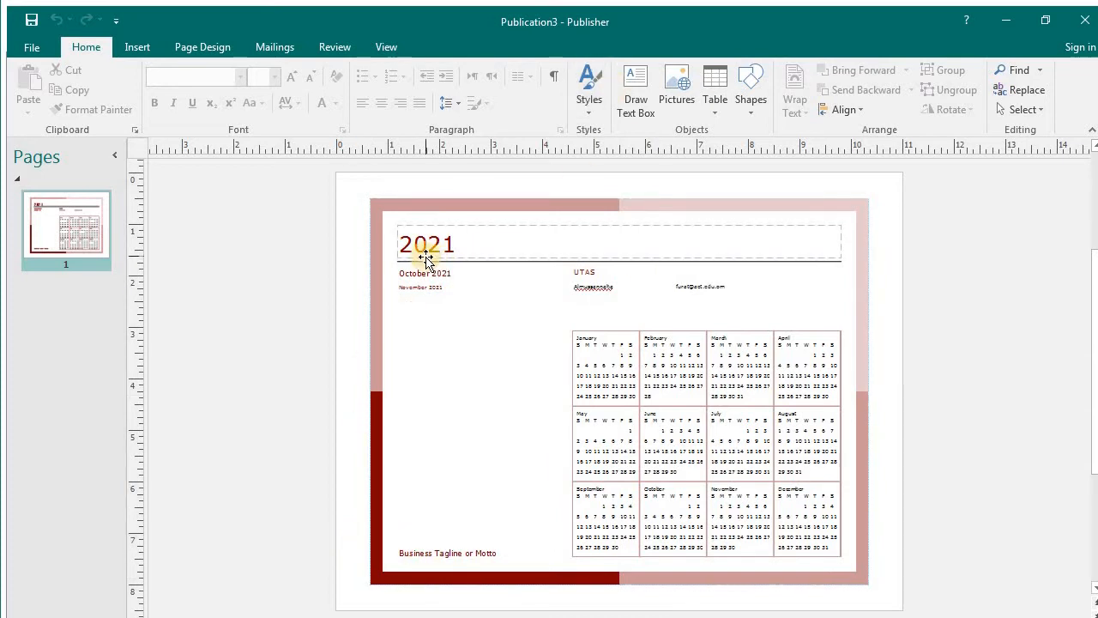
click(474, 239)
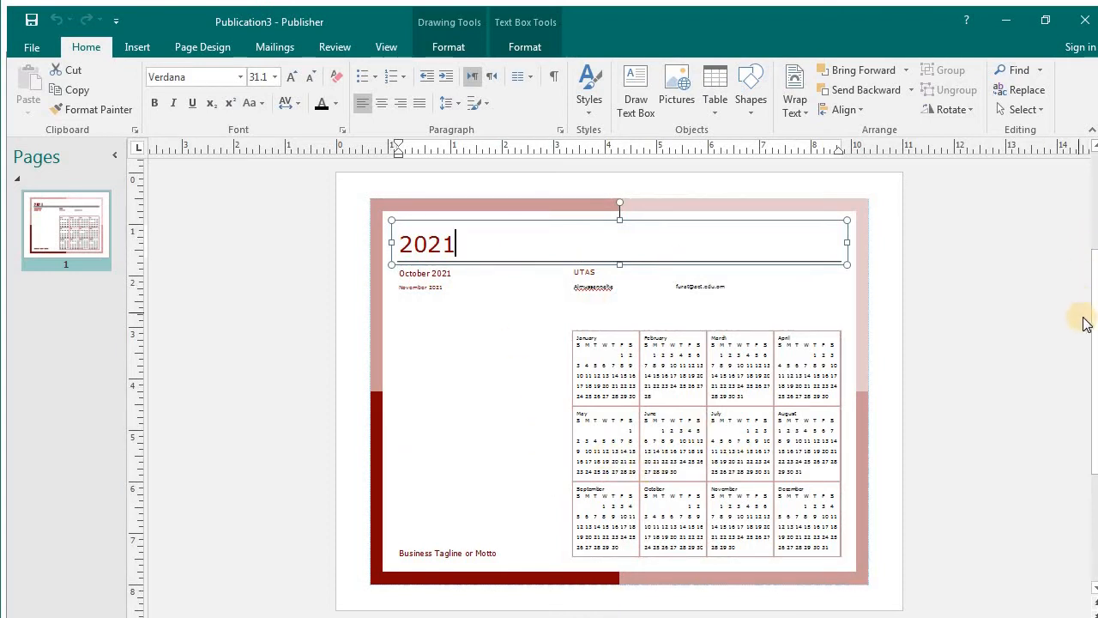
mouse_move(1093, 318)
mouse_down()
mouse_move(1095, 386)
mouse_move(1096, 324)
mouse_up()
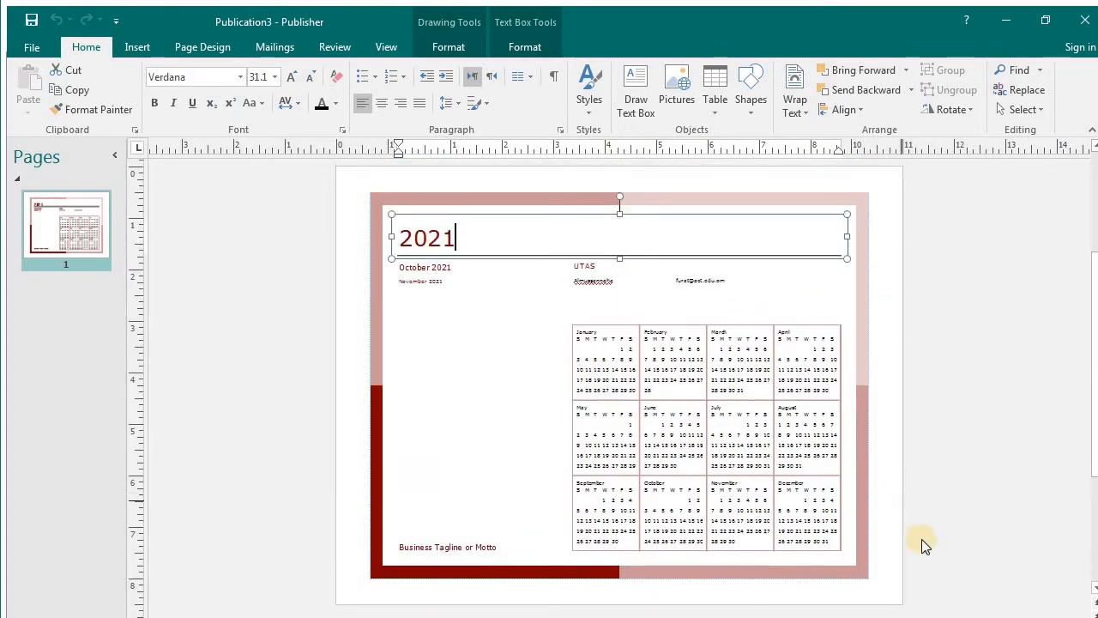
click(929, 617)
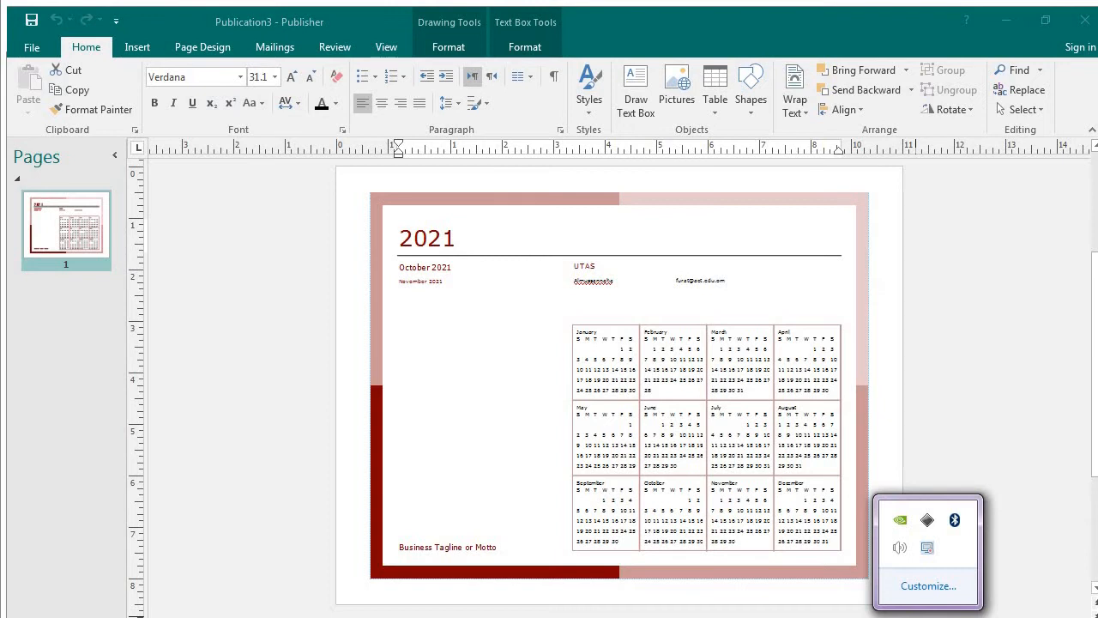
click(929, 617)
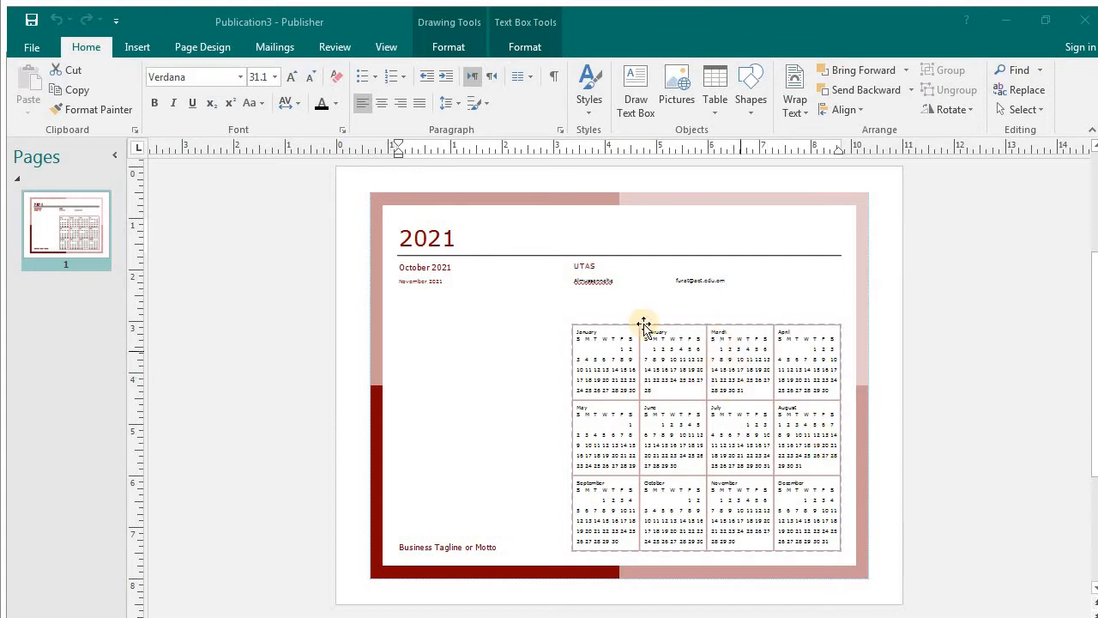
Step: Enlarge the twelve-month calendar grid from its upper-left corner and select the business tagline placeholder text
click(576, 328)
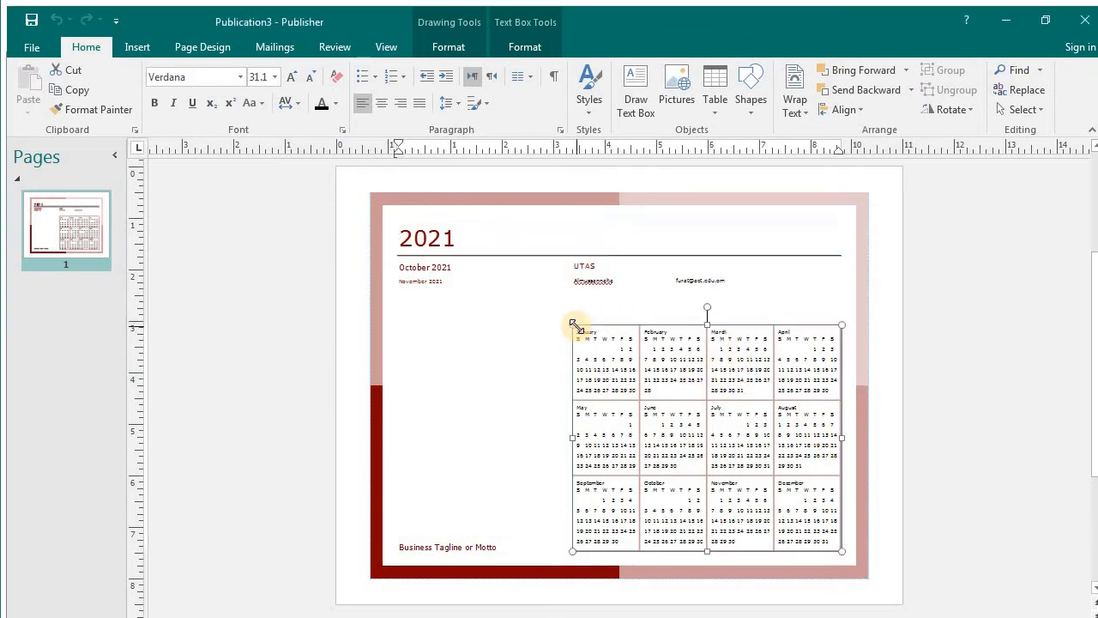
drag(576, 326, 461, 299)
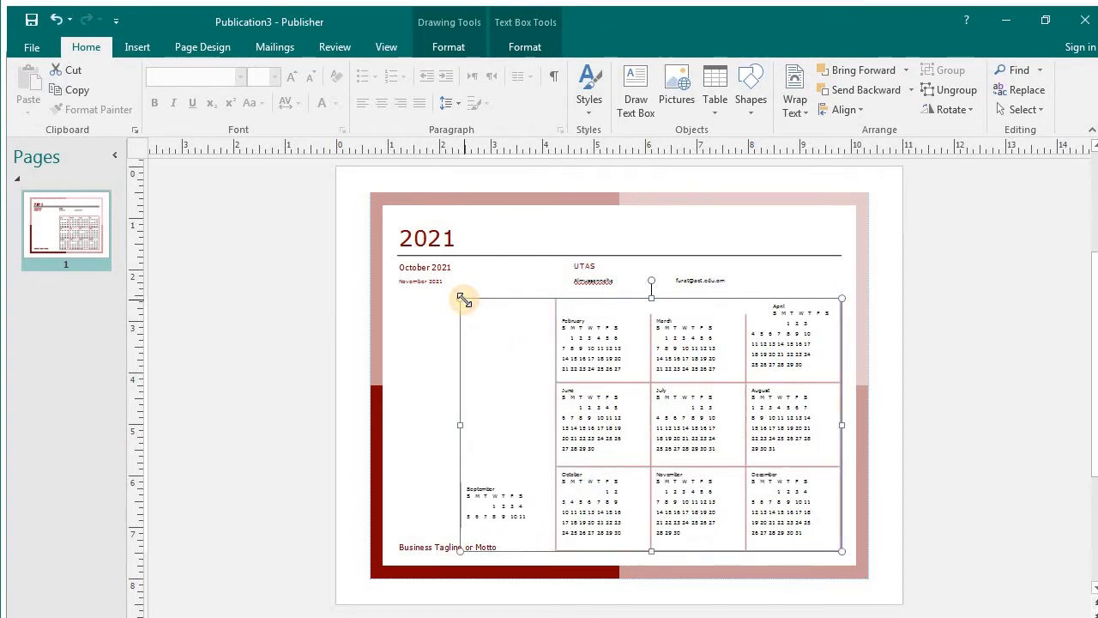
click(426, 546)
click(428, 545)
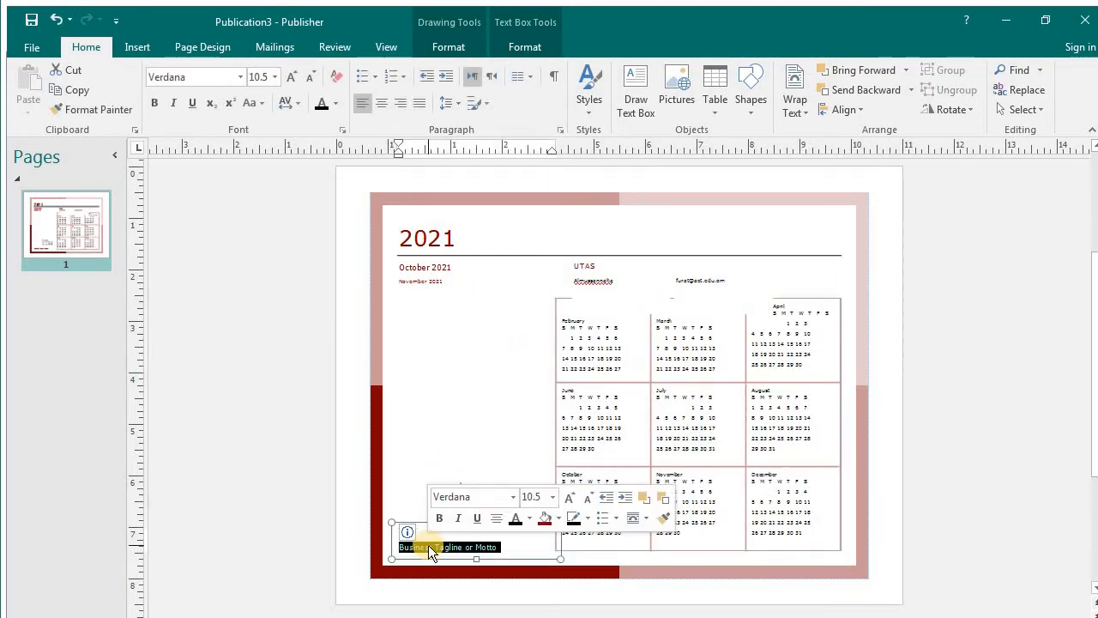
Step: In the schedule of events text box, look through the font, size and colour choices and turn on bold formatting
click(461, 299)
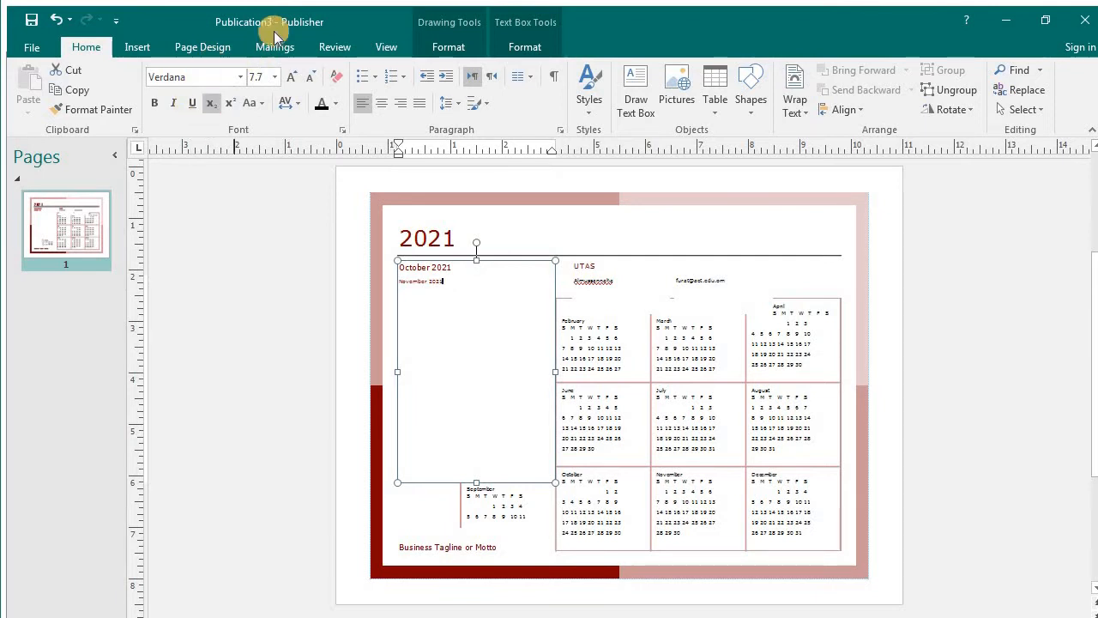
click(243, 76)
click(243, 77)
click(243, 76)
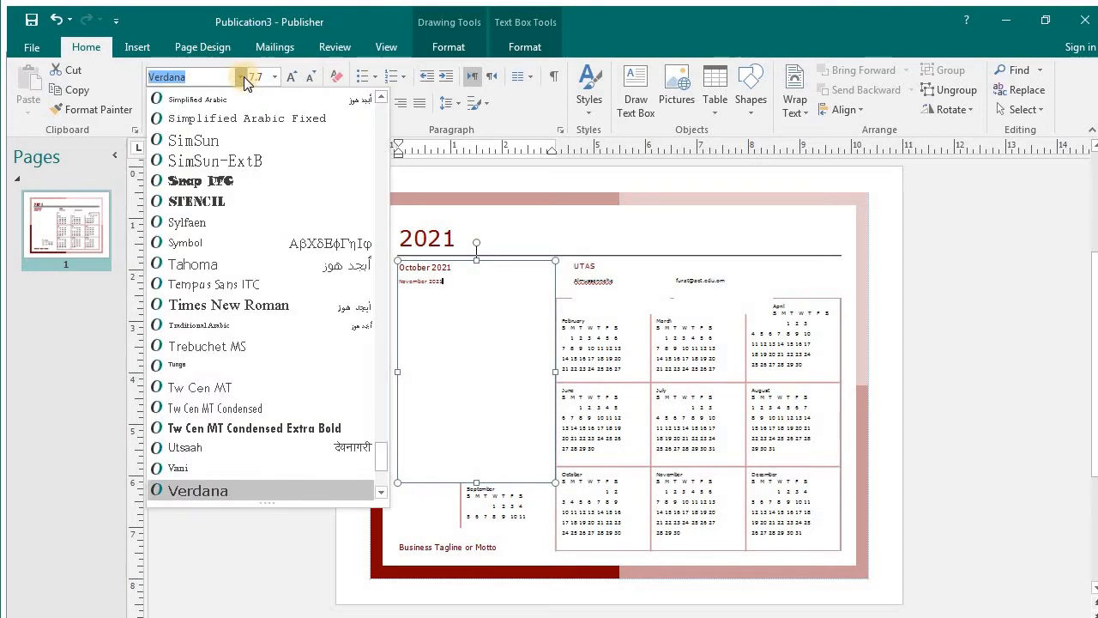
click(243, 76)
click(243, 76)
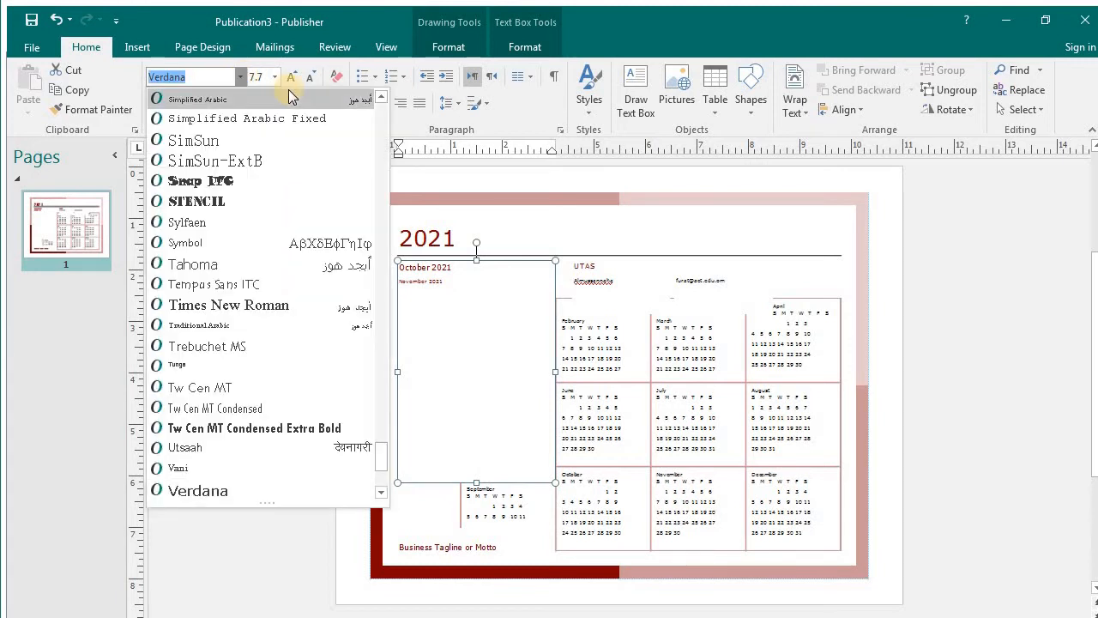
click(276, 79)
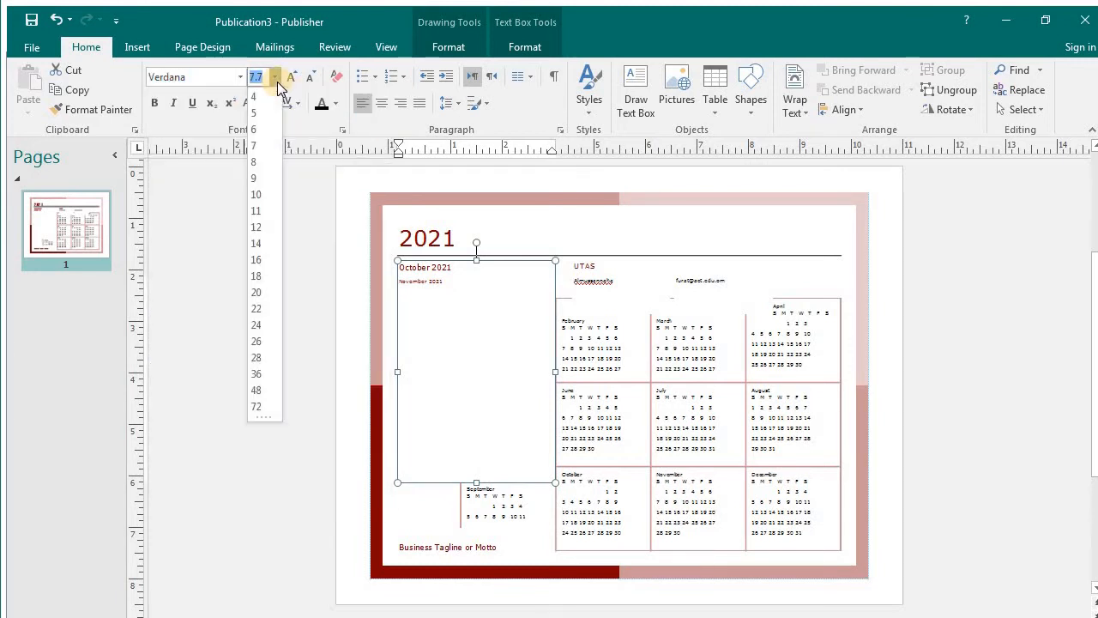
click(152, 108)
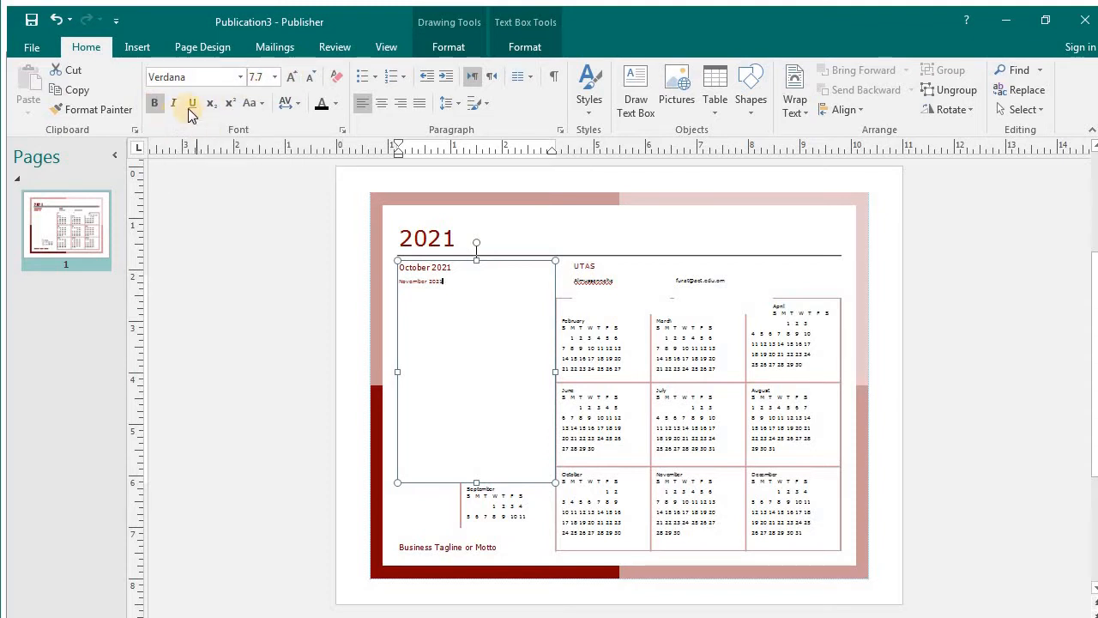
click(335, 103)
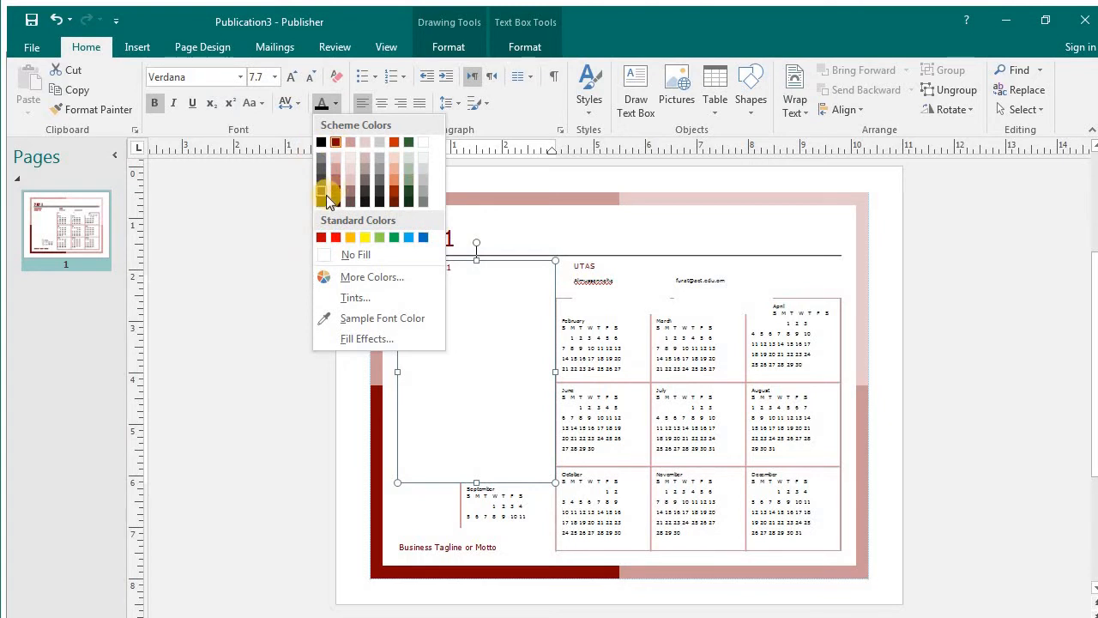
click(218, 244)
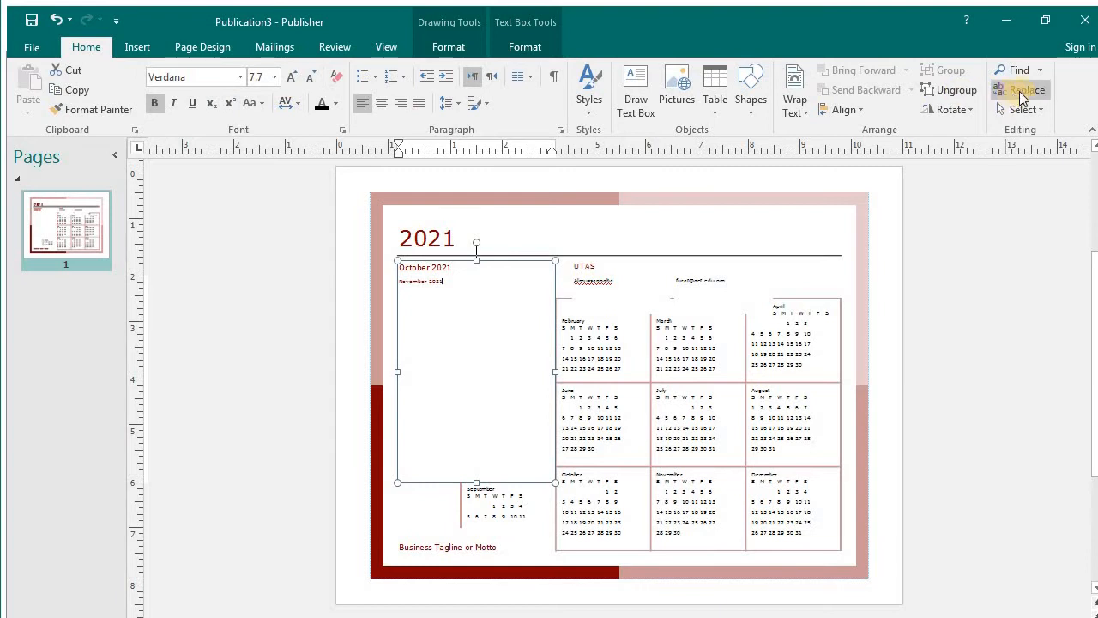
Step: Insert a blank page after the yearly calendar page
click(142, 50)
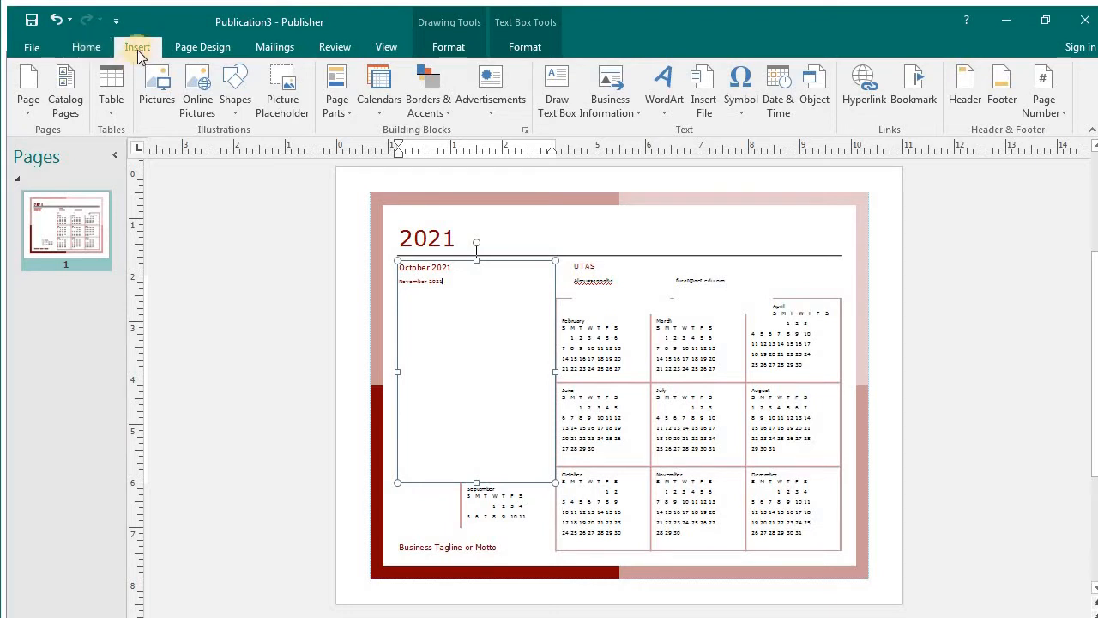
click(23, 103)
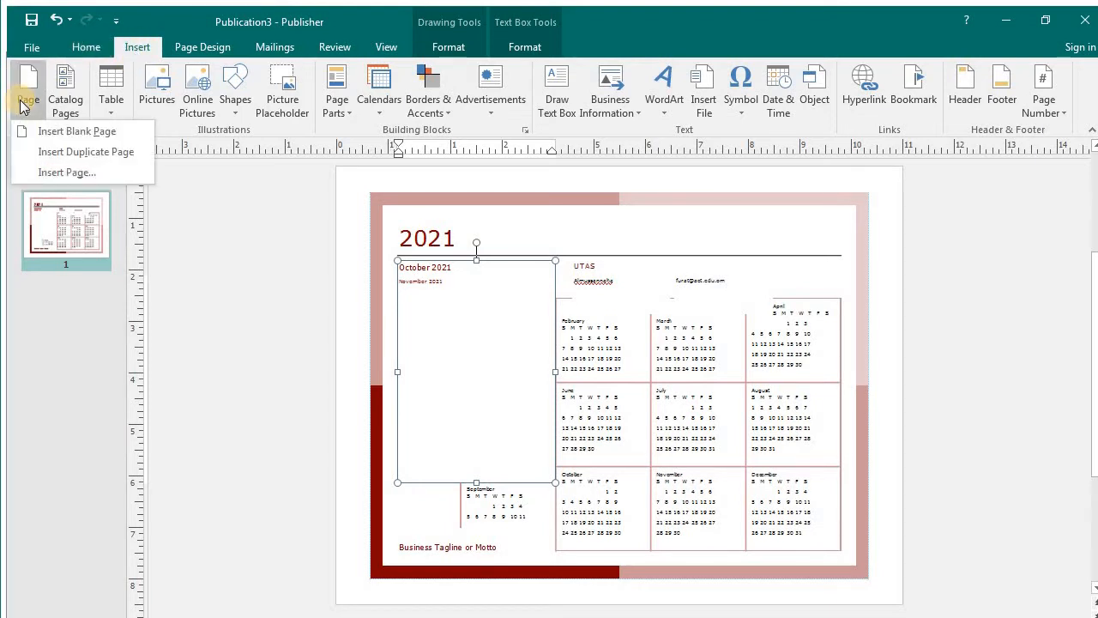
click(24, 132)
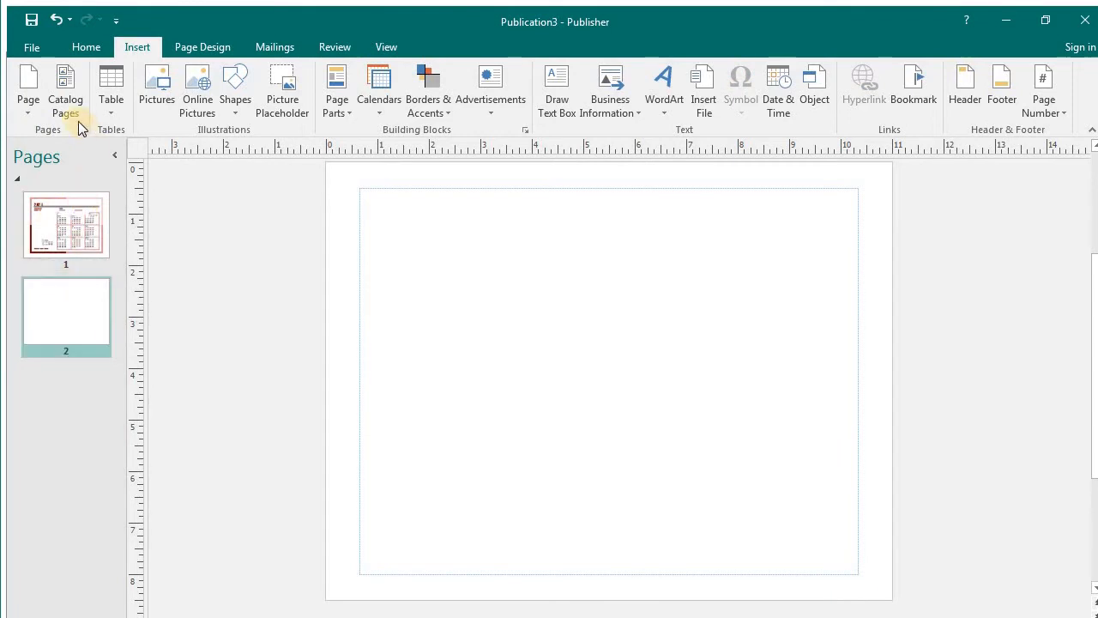
click(110, 91)
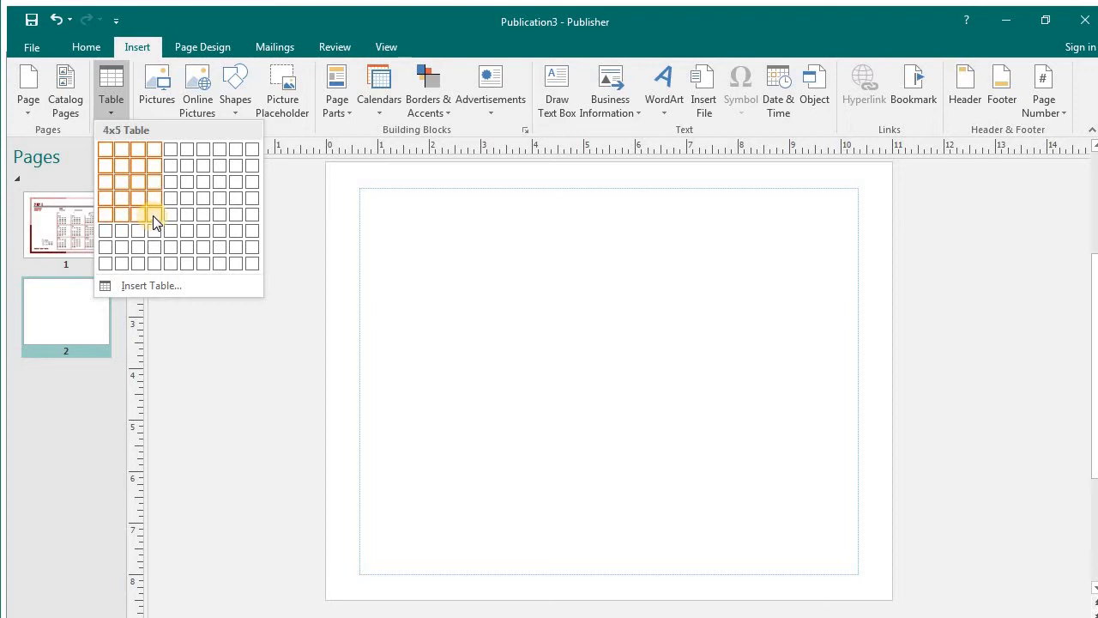
click(169, 103)
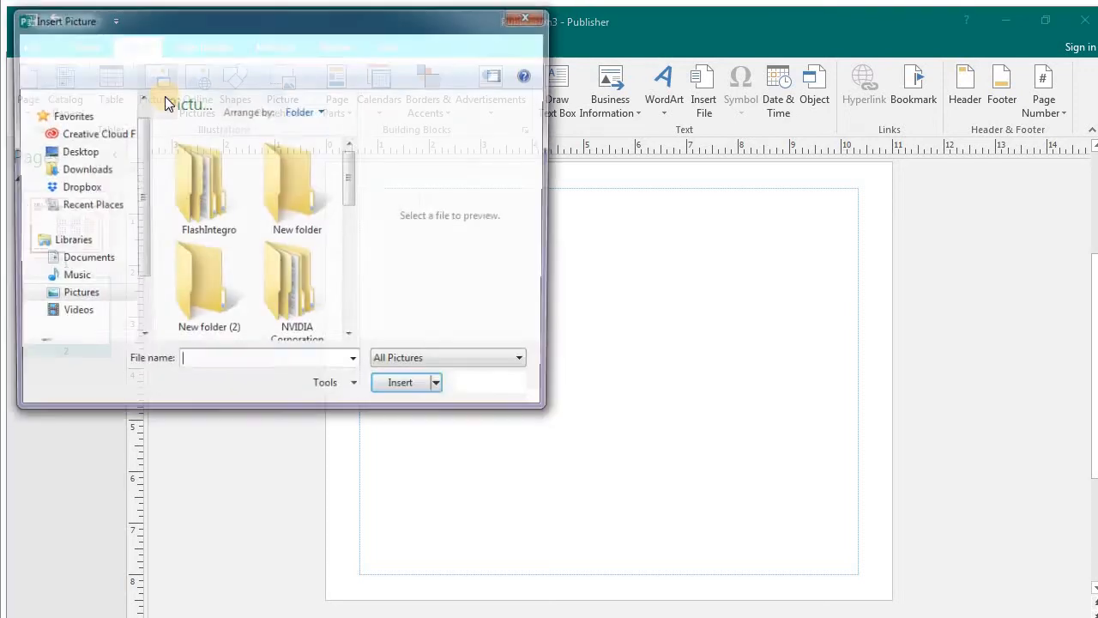
click(537, 16)
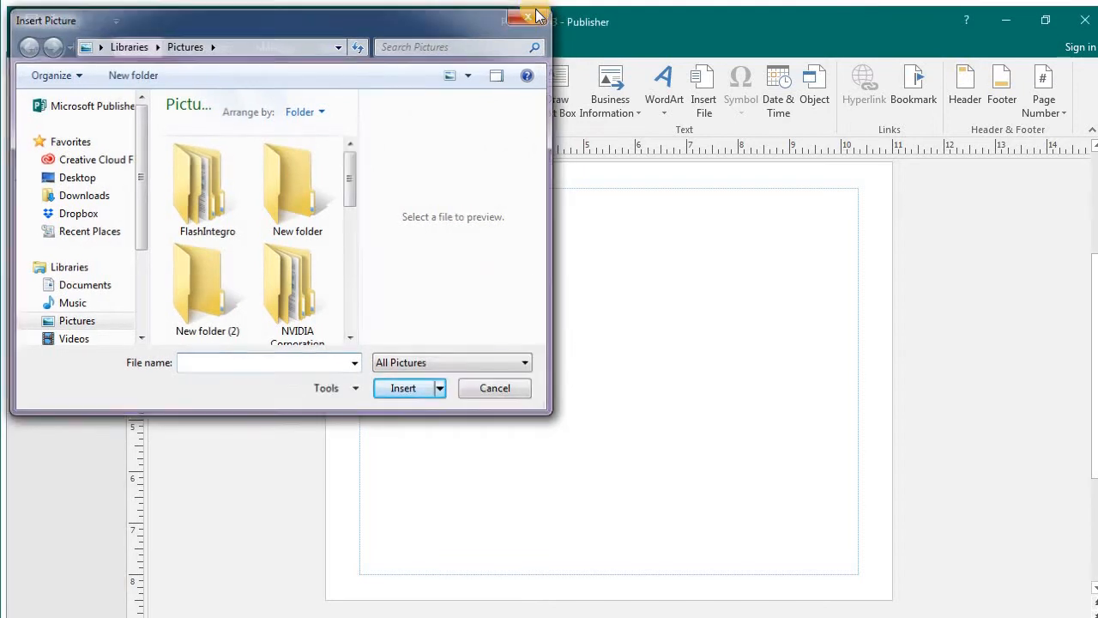
Step: Insert the red open-top vintage car photo from an online image search for "car" and enlarge it to about 6.06" wide by 4.55" high
click(197, 81)
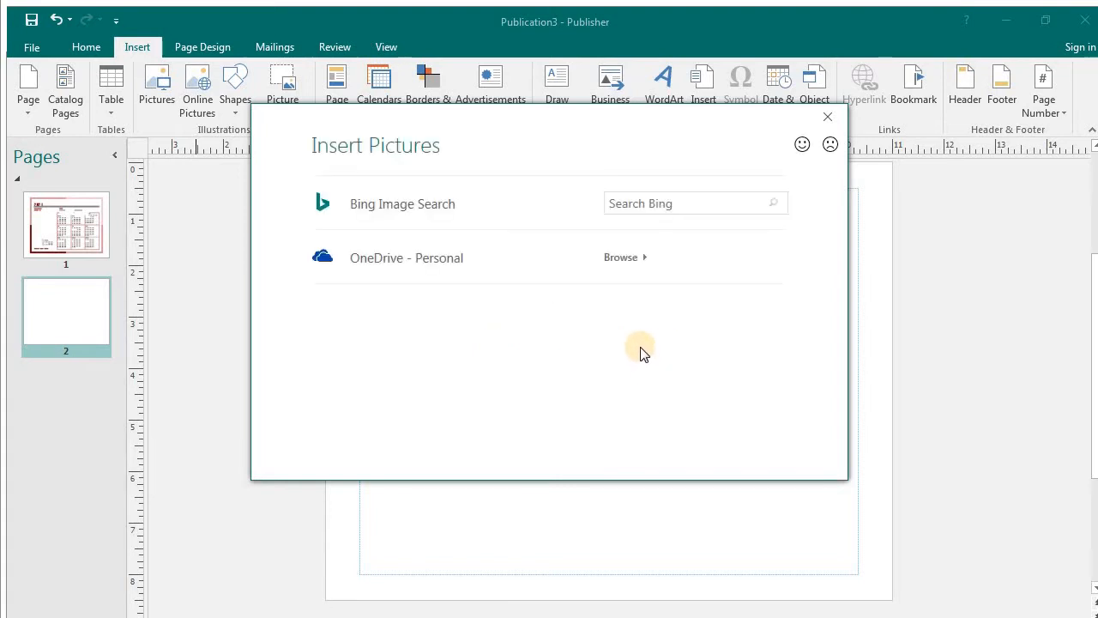
click(635, 204)
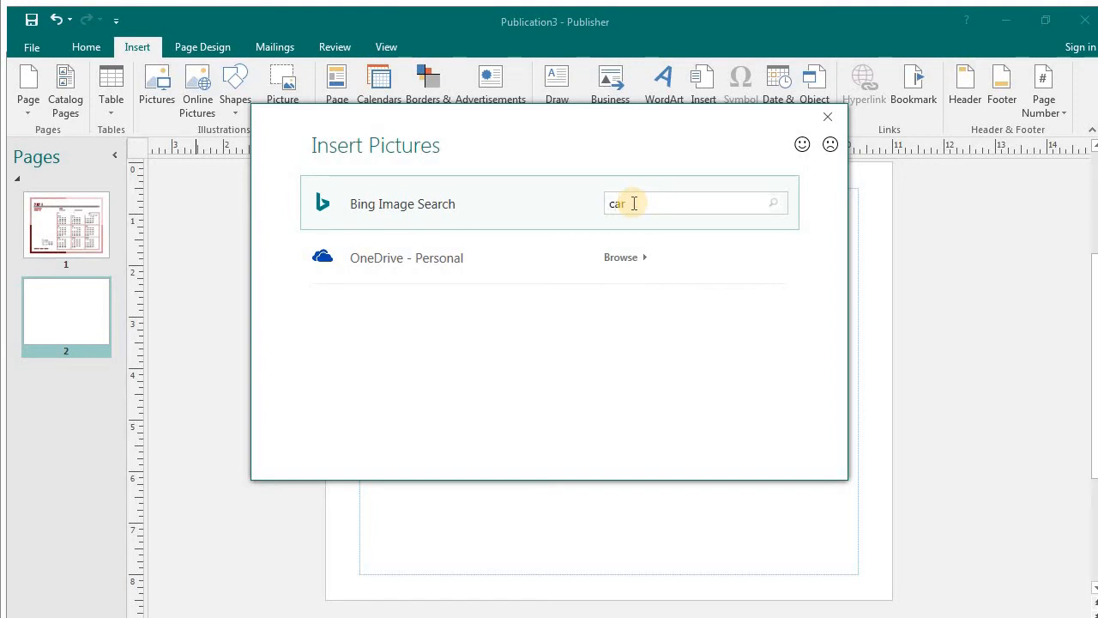
key(Return)
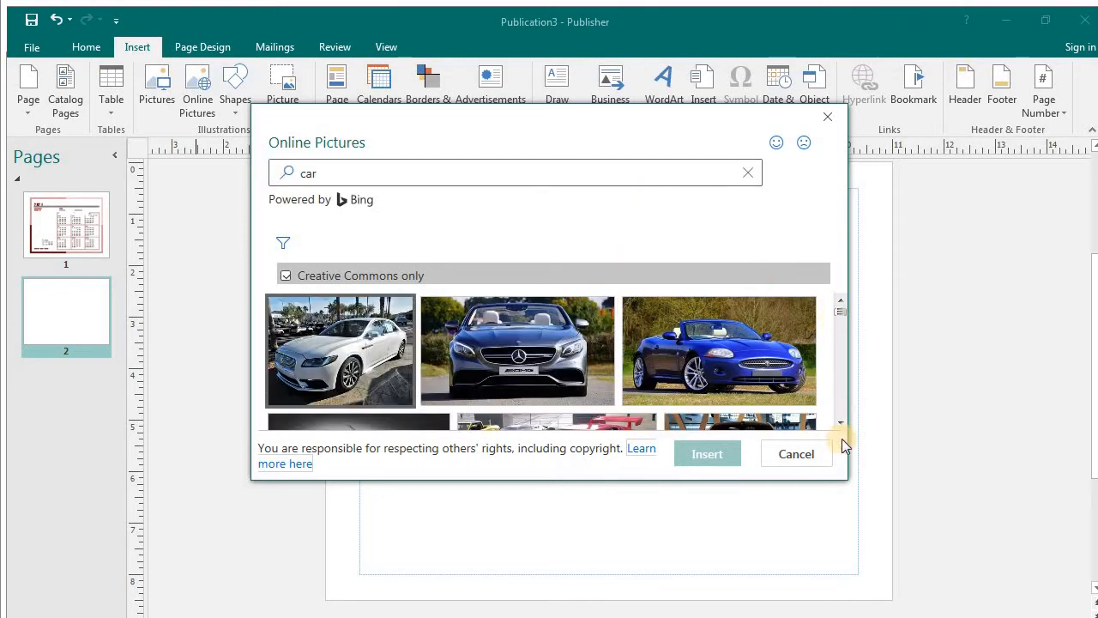
scroll(839, 418, down, 3)
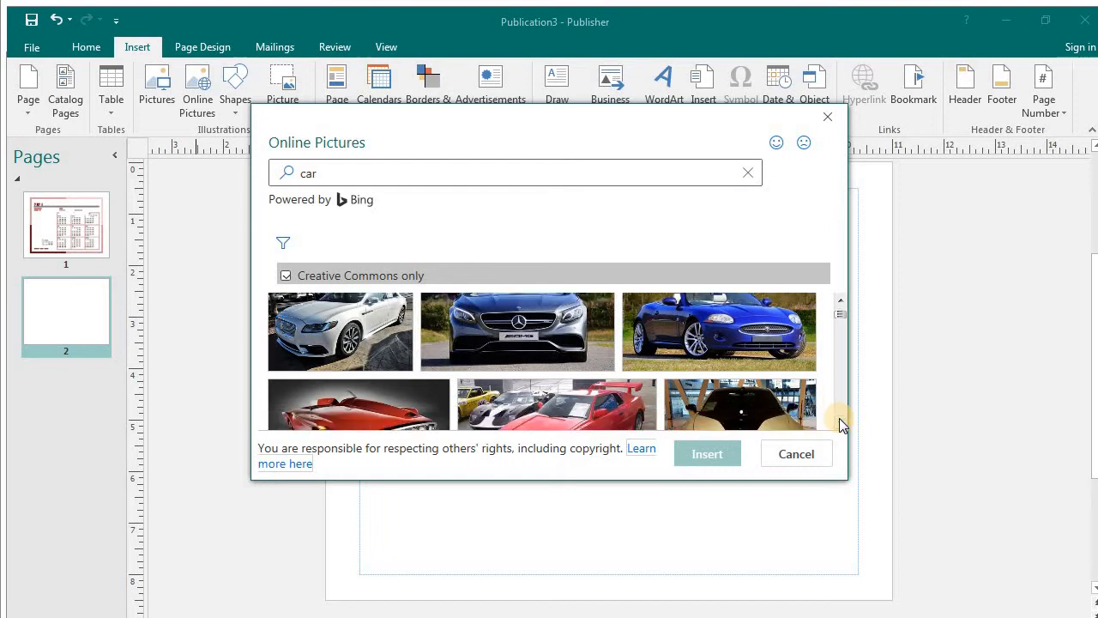
scroll(839, 418, down, 3)
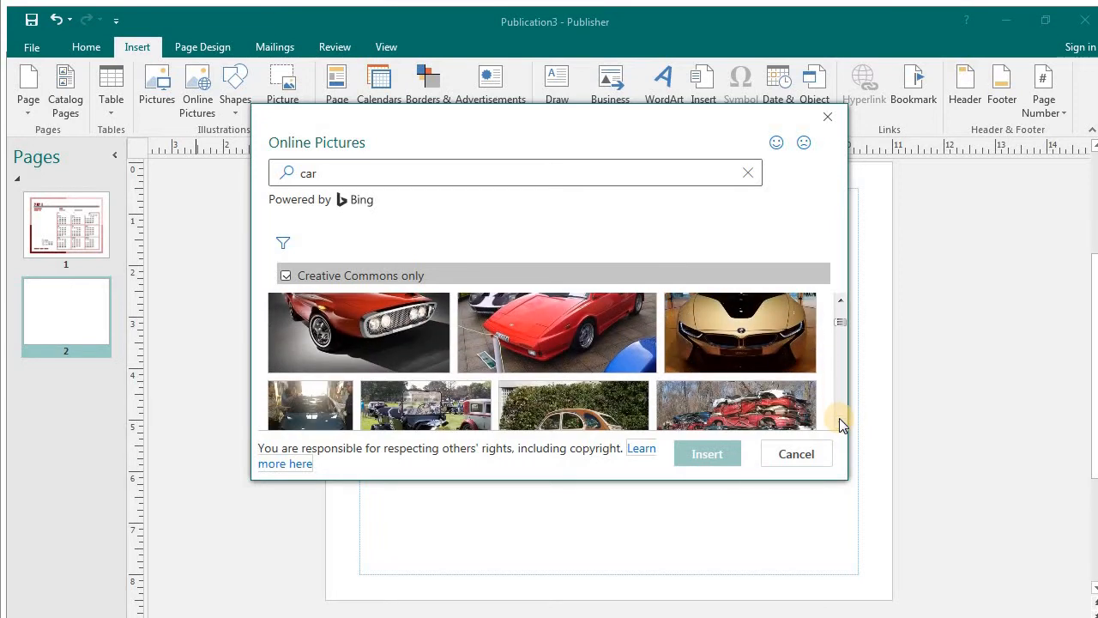
scroll(839, 418, down, 2)
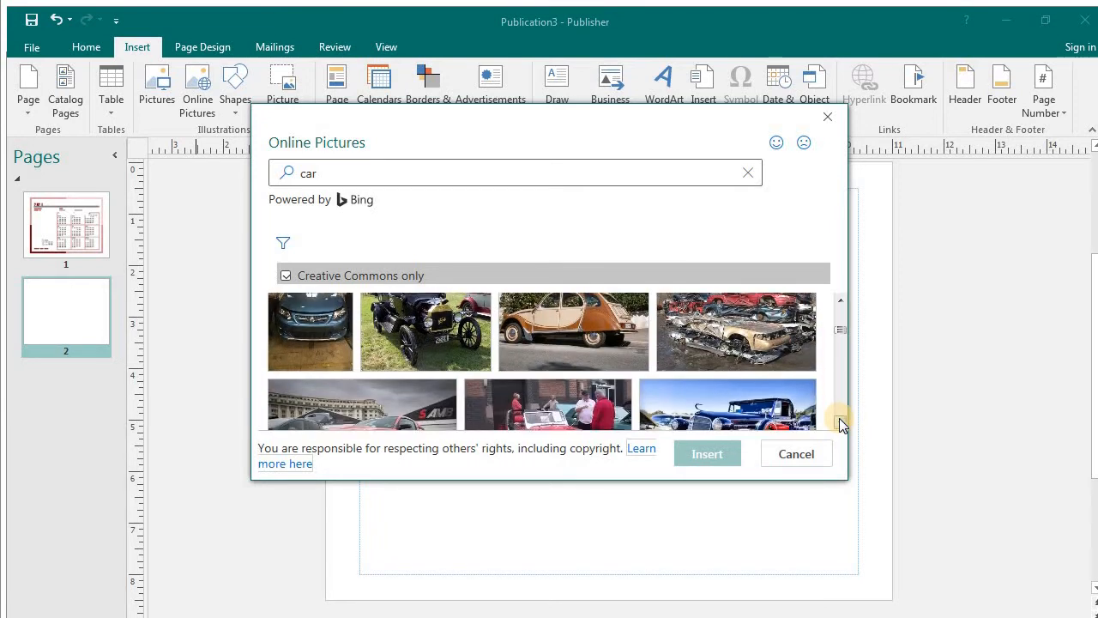
click(582, 393)
click(692, 461)
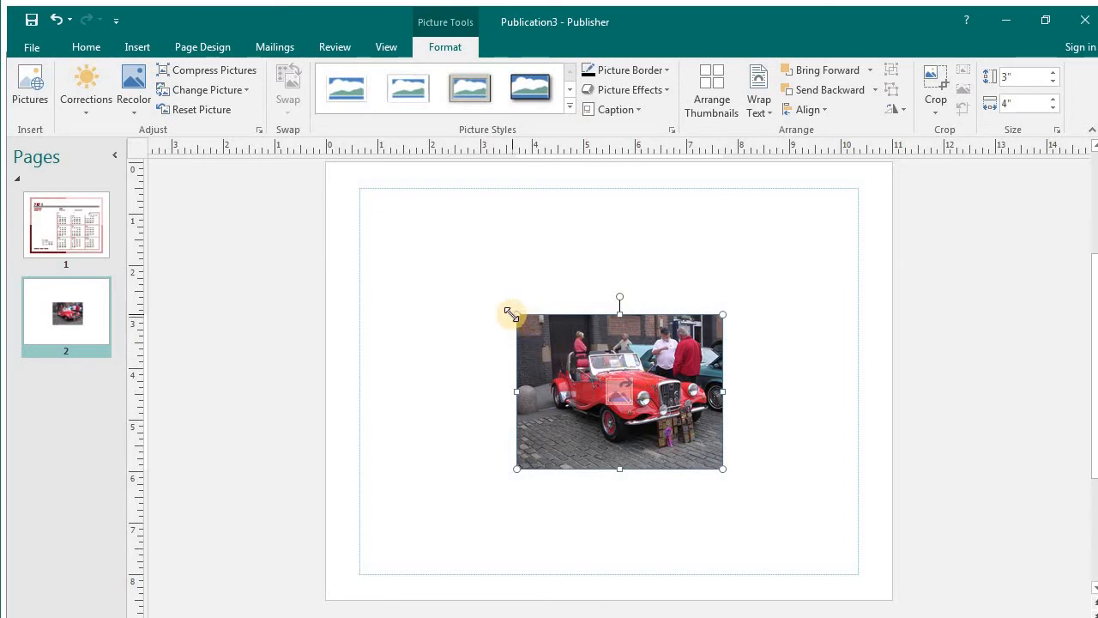
drag(516, 316, 447, 262)
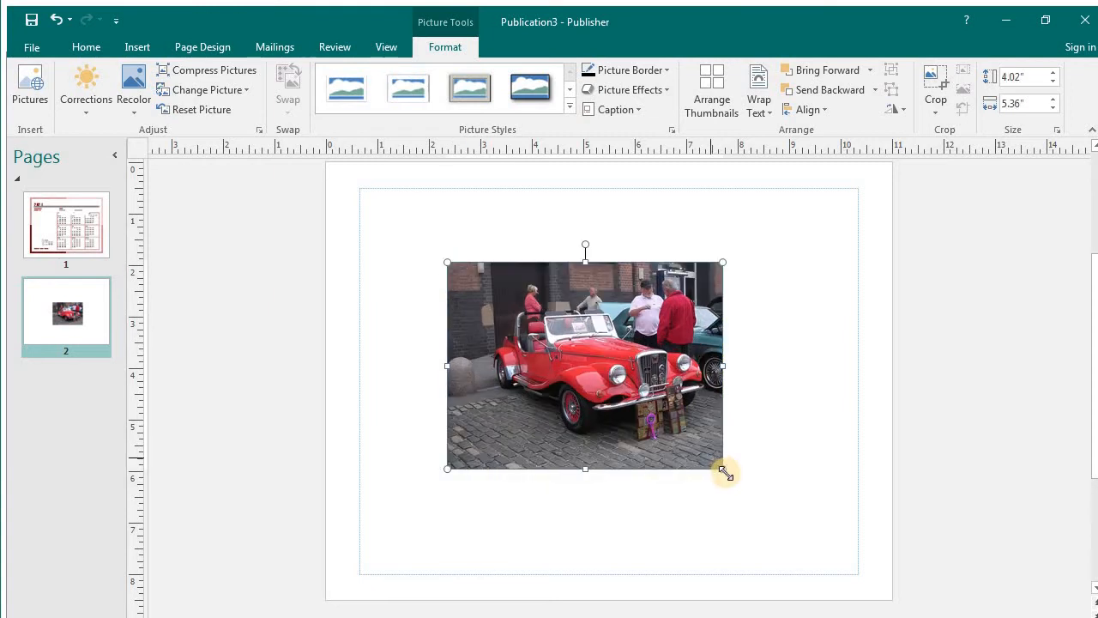
drag(723, 468, 759, 496)
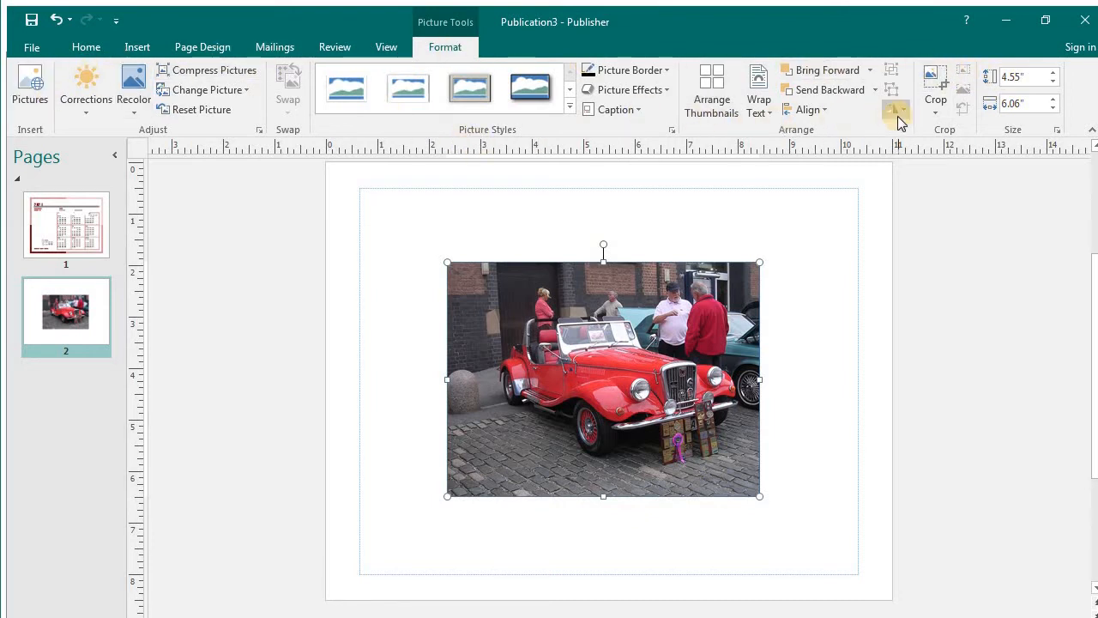
Step: Try the black-framed oval picture style with a shadow and the dashed-outline oval style on the car picture
click(570, 107)
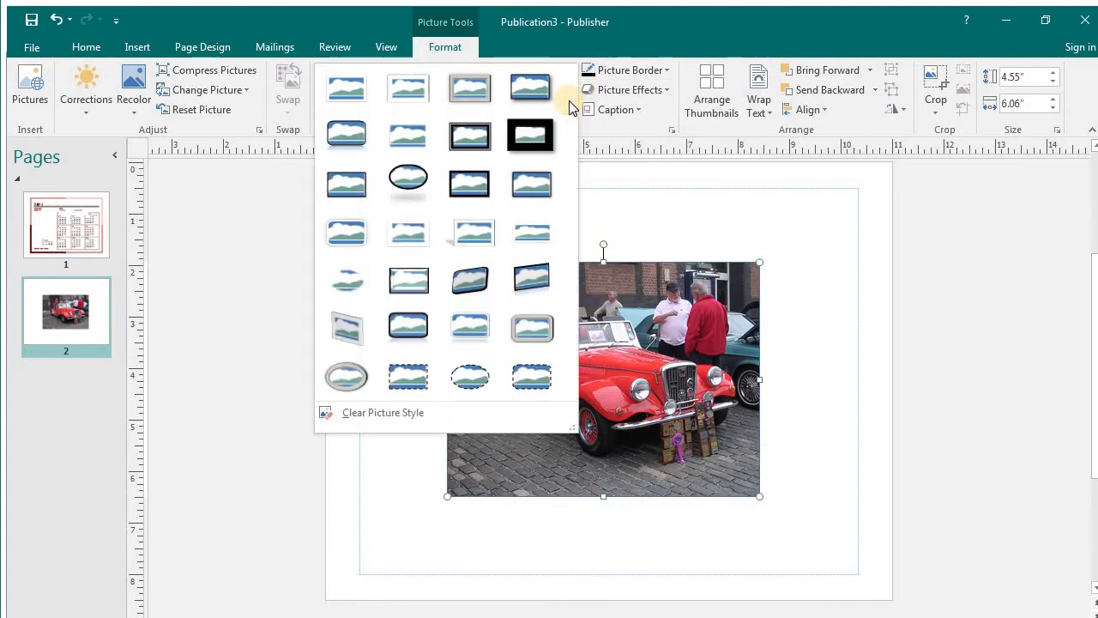
click(414, 184)
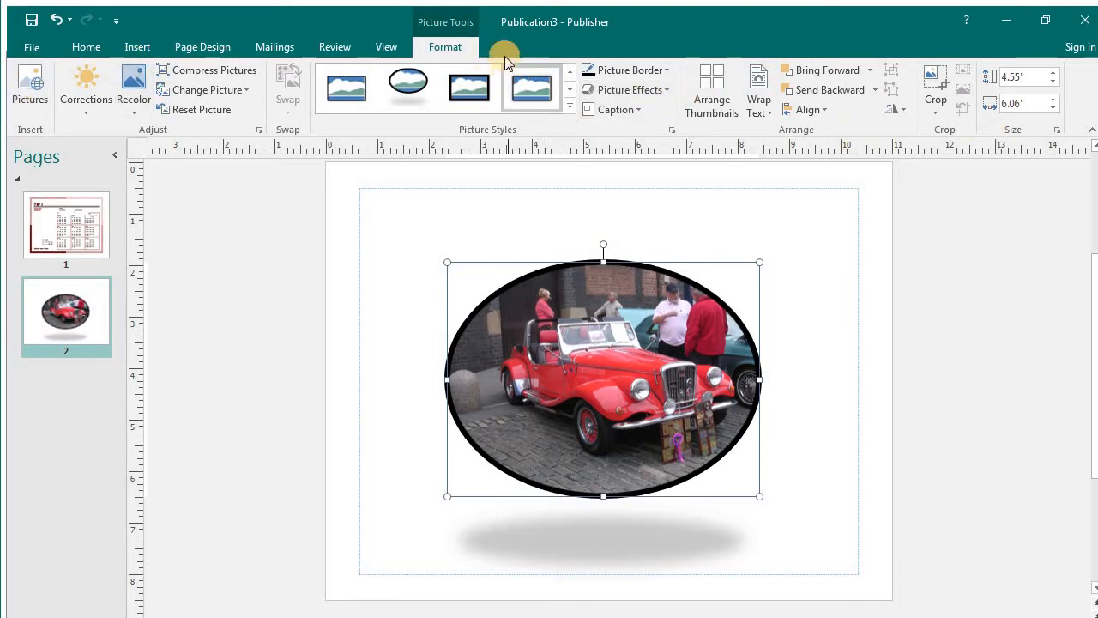
click(569, 107)
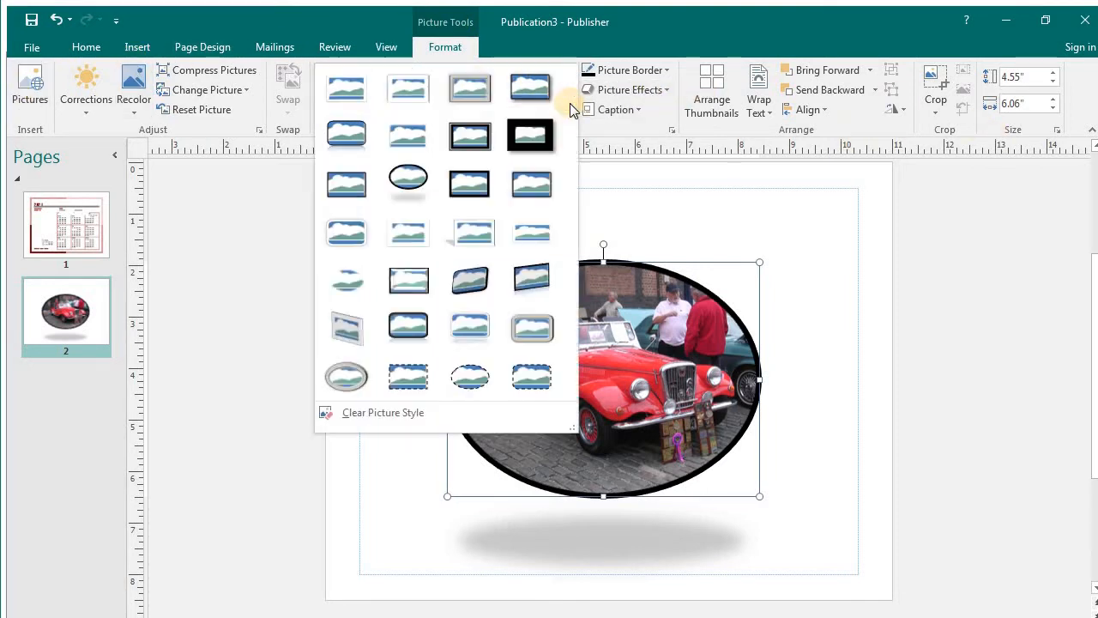
click(465, 375)
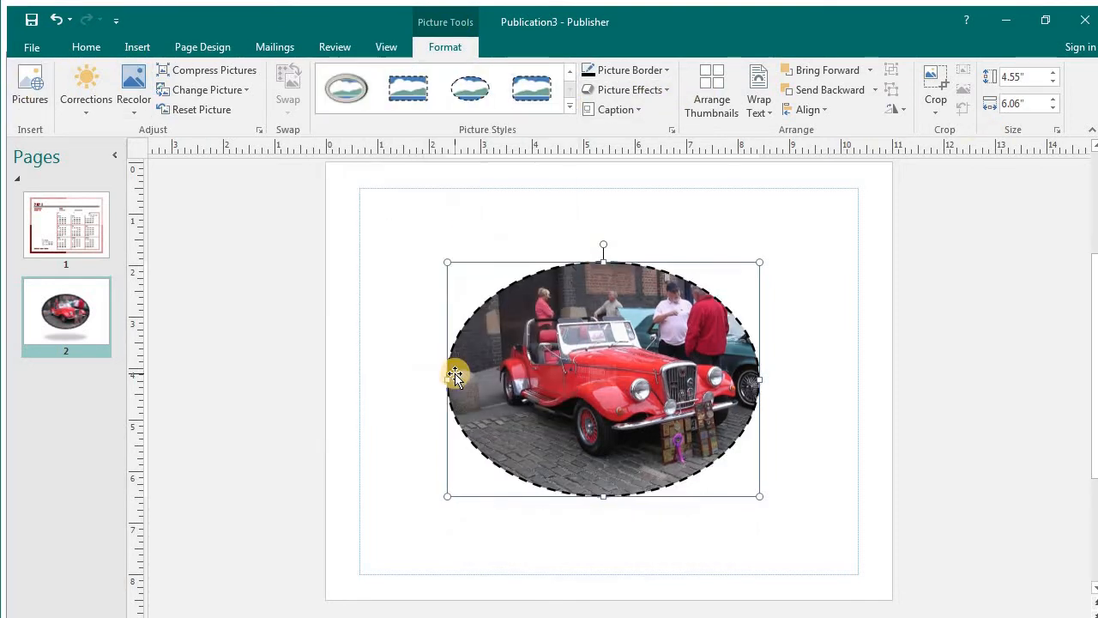
Step: Give the car picture the soft-edged rectangle style and set its border to the pink scheme color
click(569, 107)
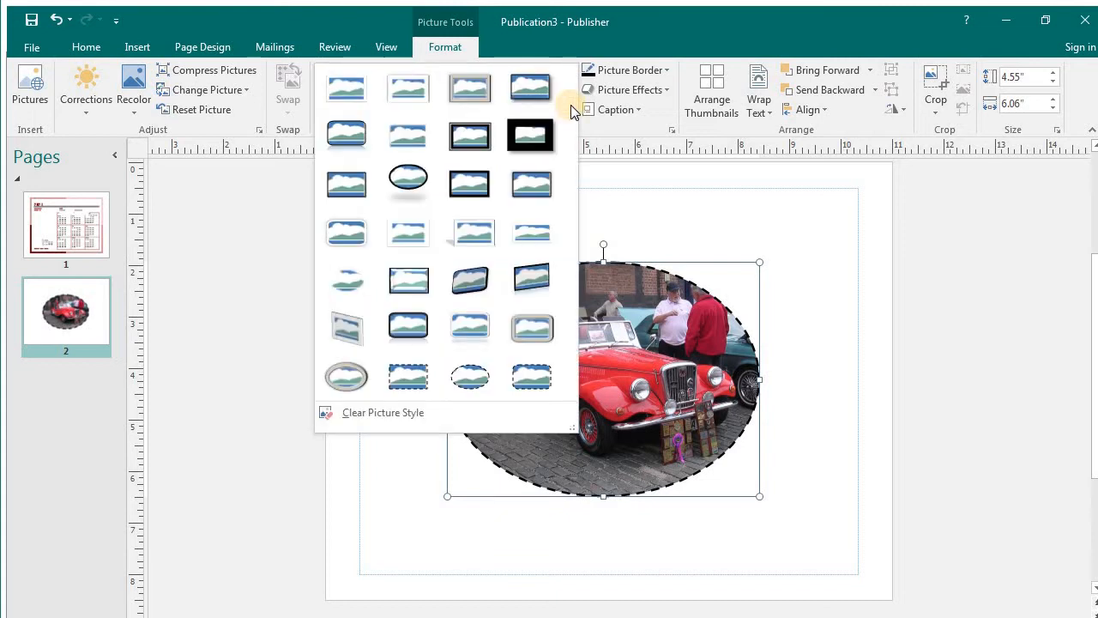
click(407, 136)
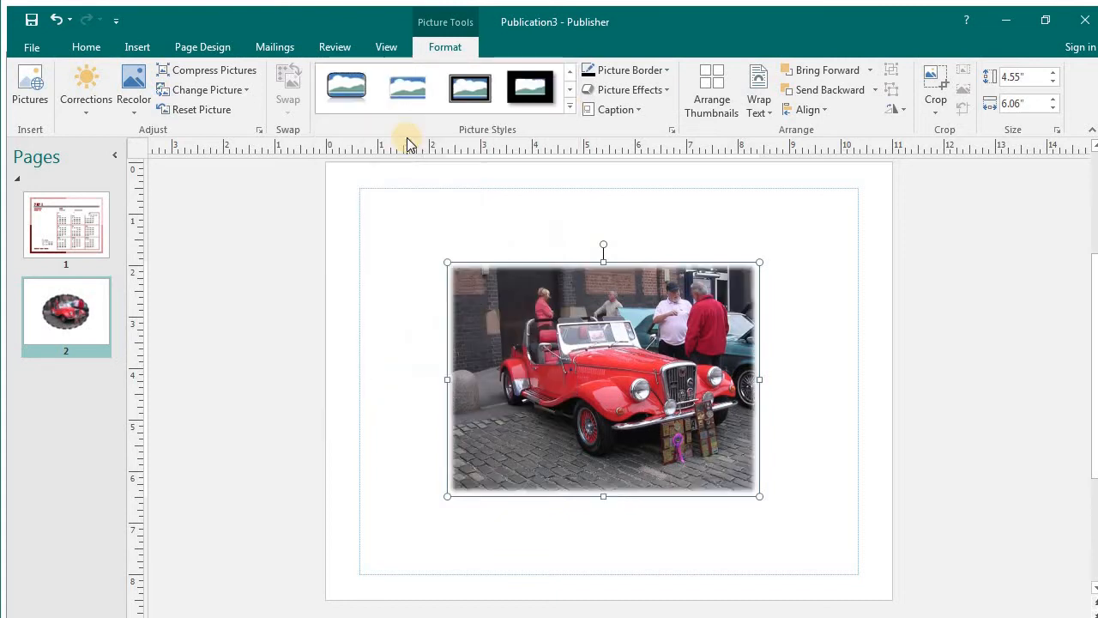
click(668, 75)
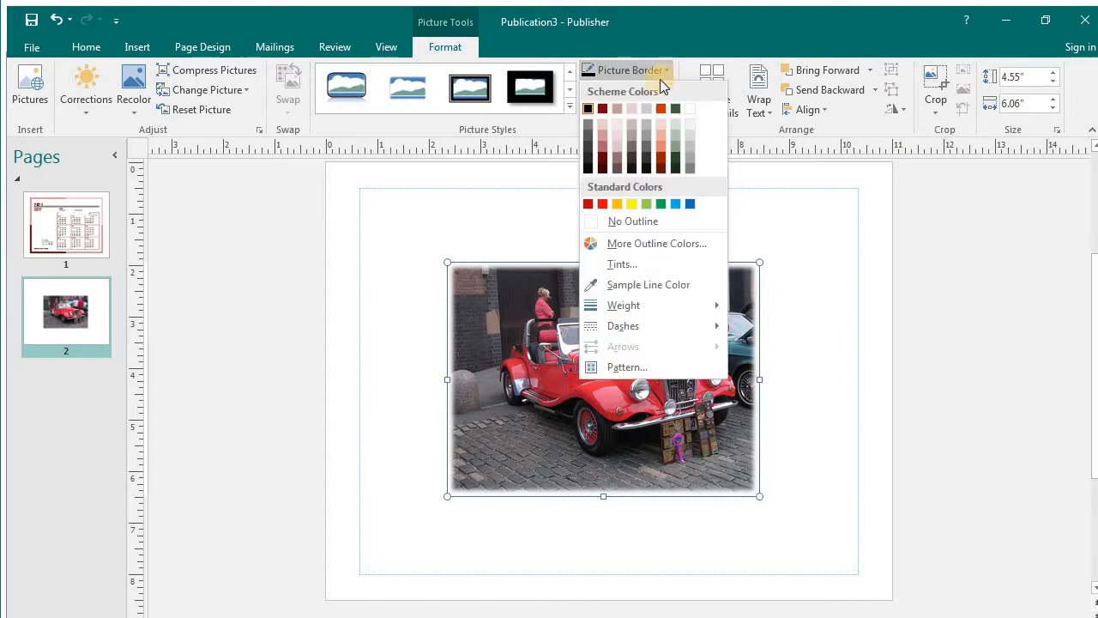
click(617, 125)
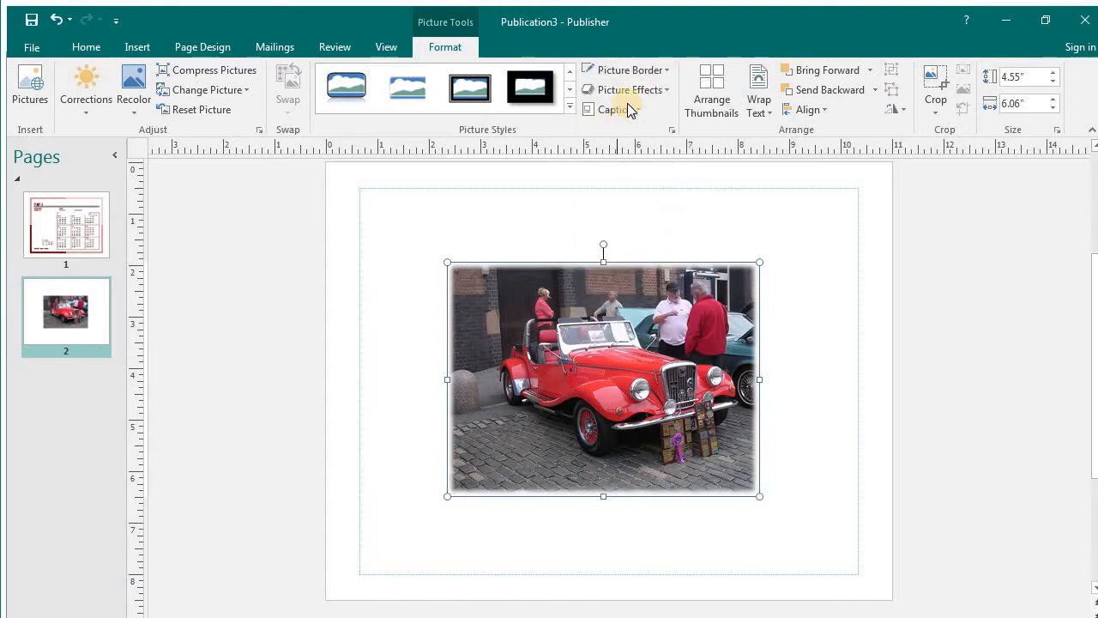
click(668, 72)
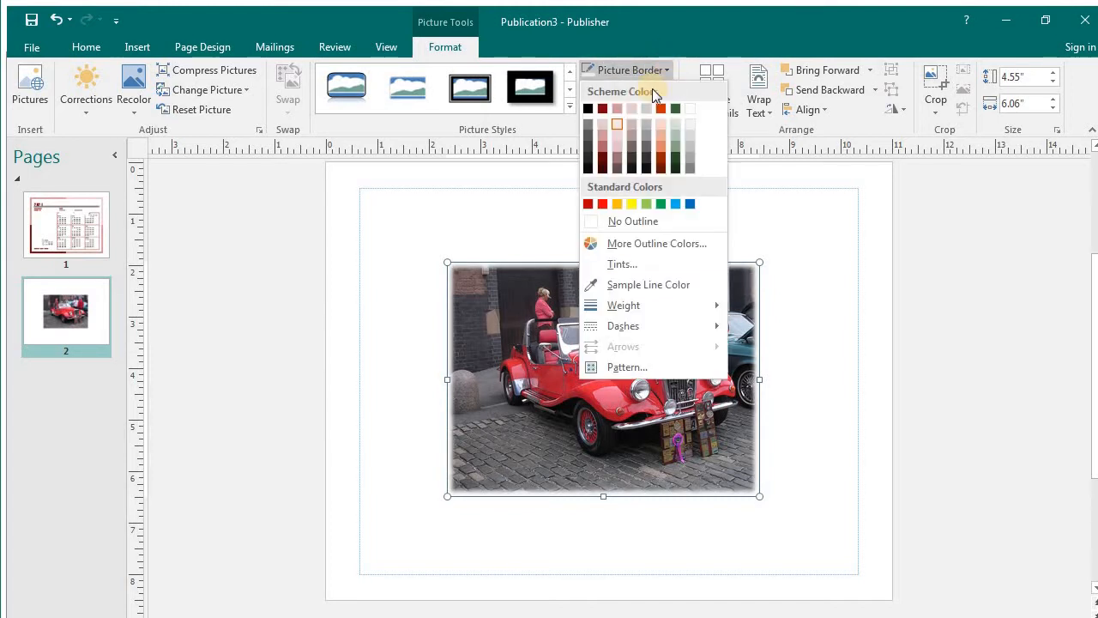
click(618, 113)
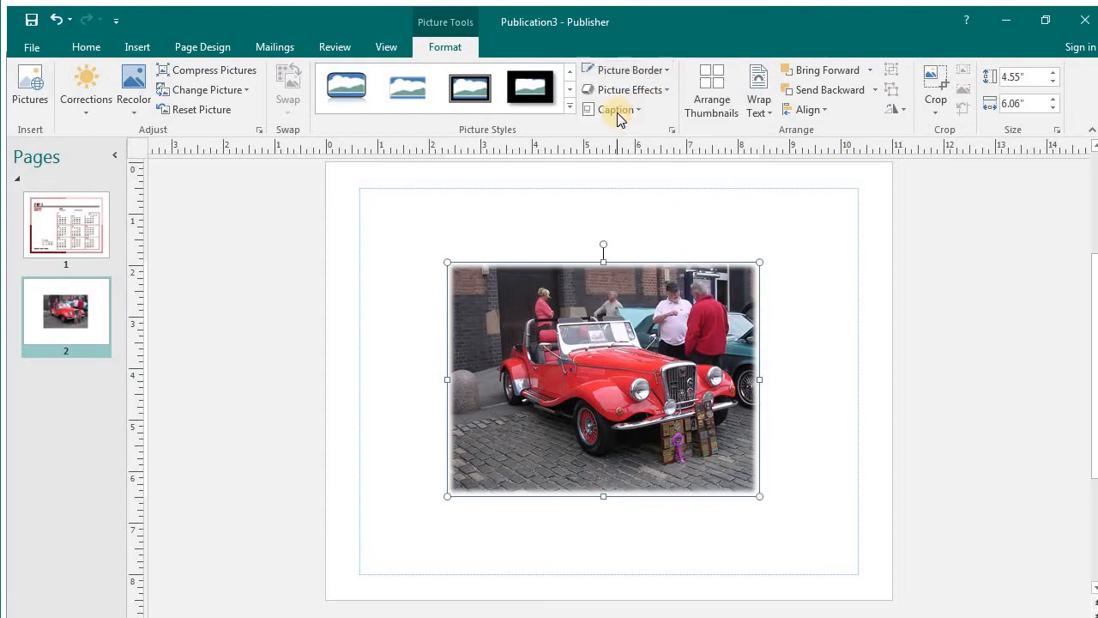
Step: Add the perspective shadow cast below the car picture and the third reflection variation in the first row
click(663, 91)
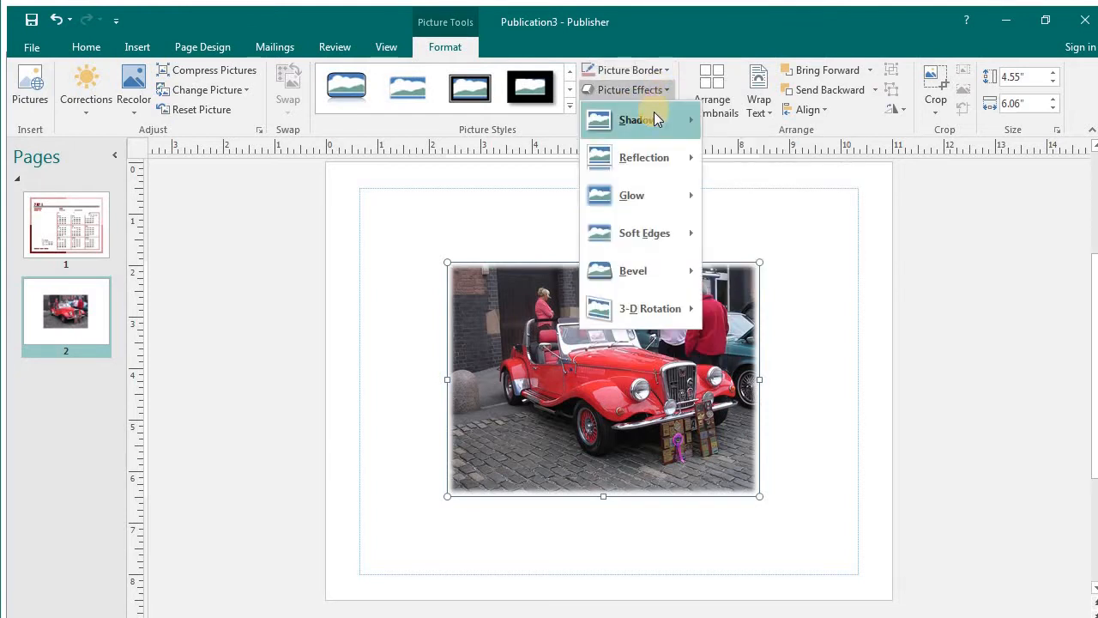
mouse_move(654, 120)
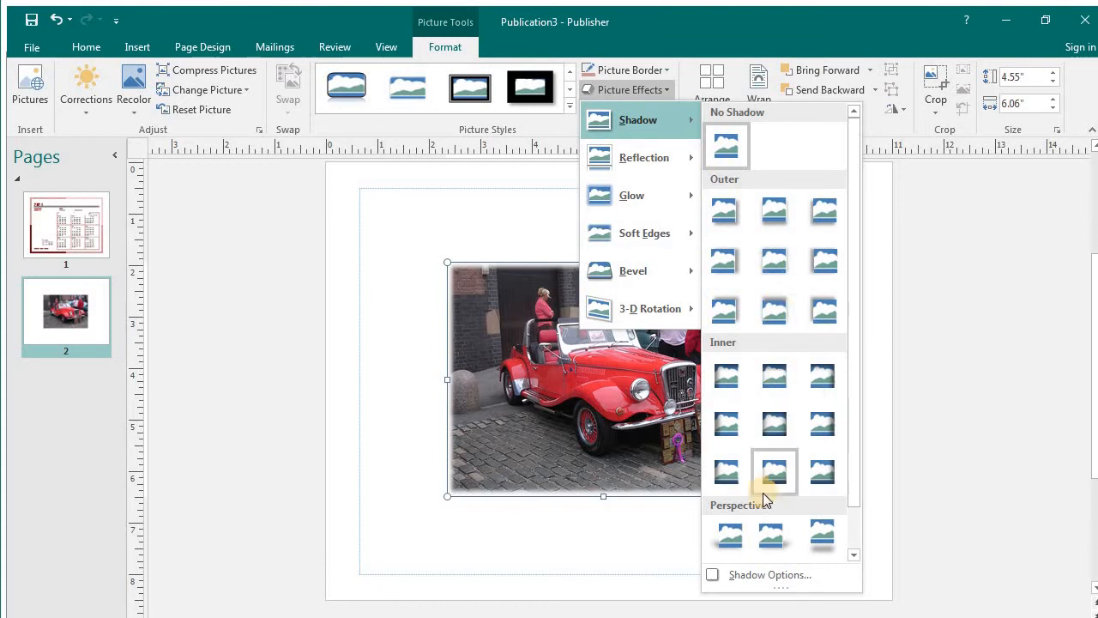
click(810, 541)
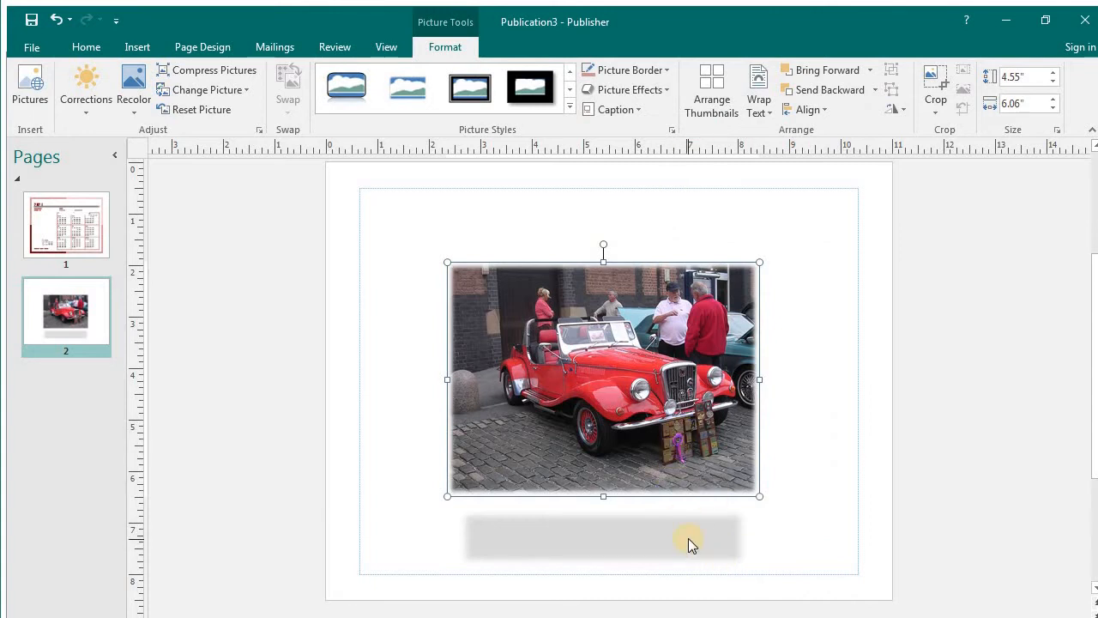
click(662, 91)
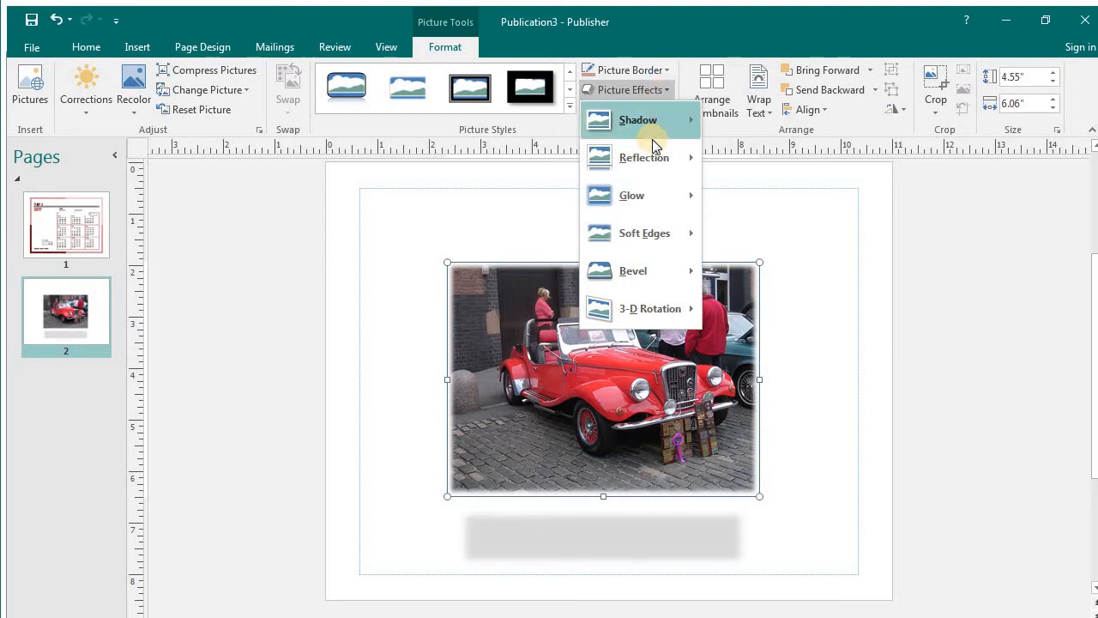
mouse_move(678, 167)
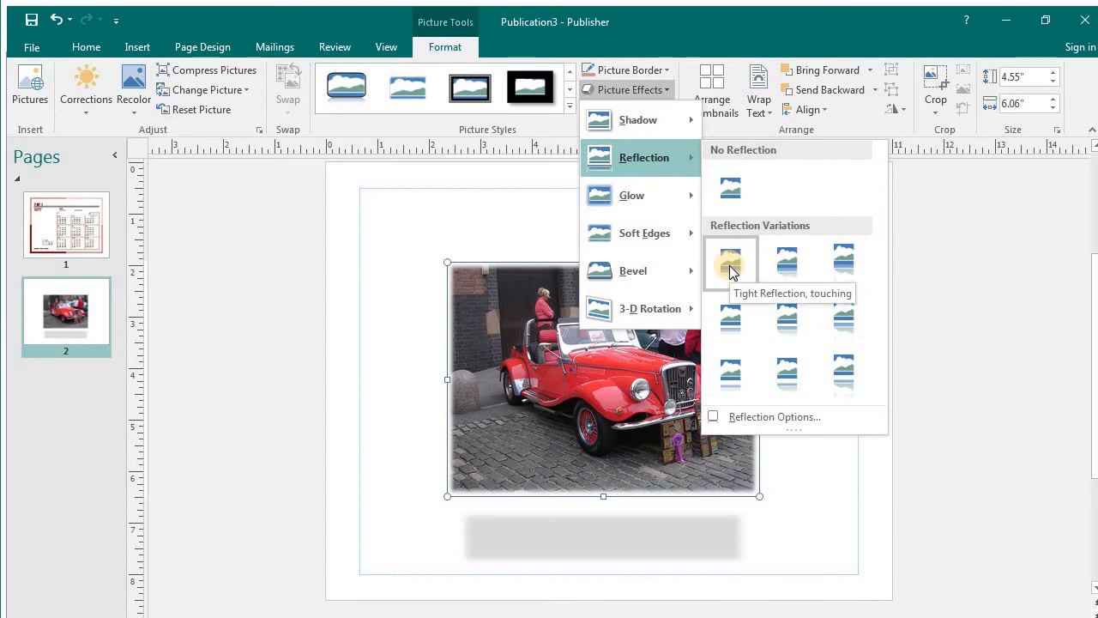
click(846, 270)
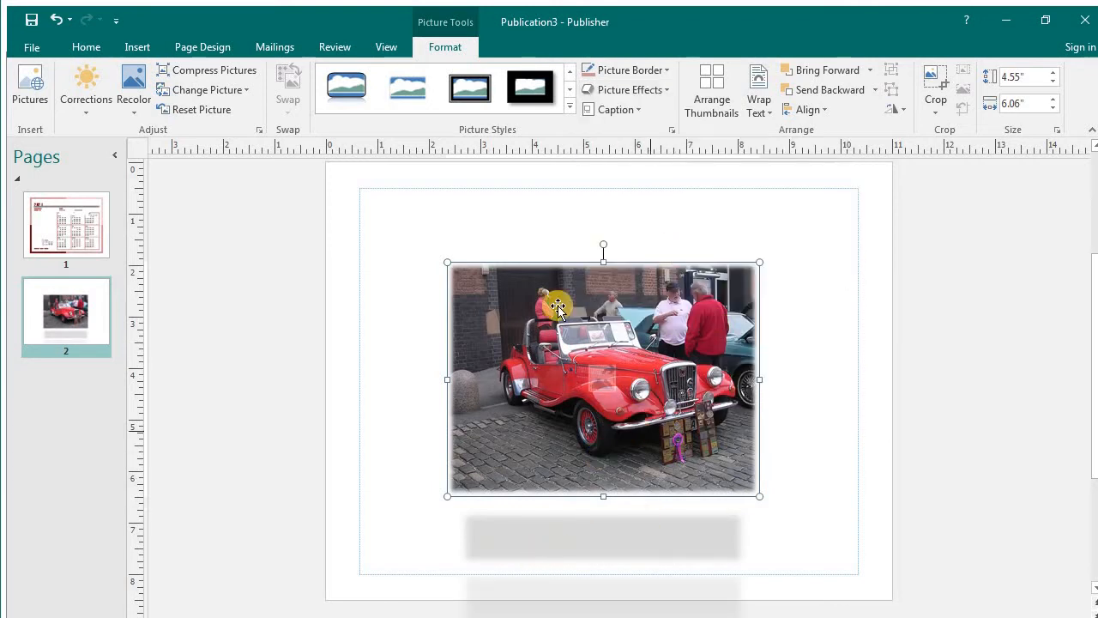
Step: Add the reddish second-row glow variation to the car picture and apply the second bevel in the third row
click(661, 91)
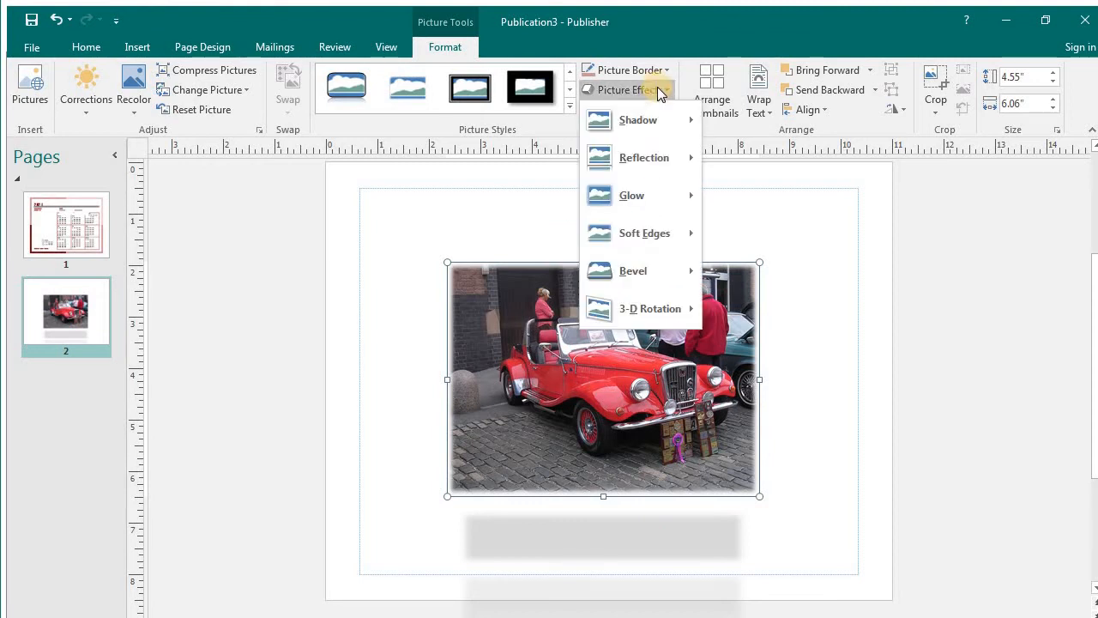
mouse_move(655, 195)
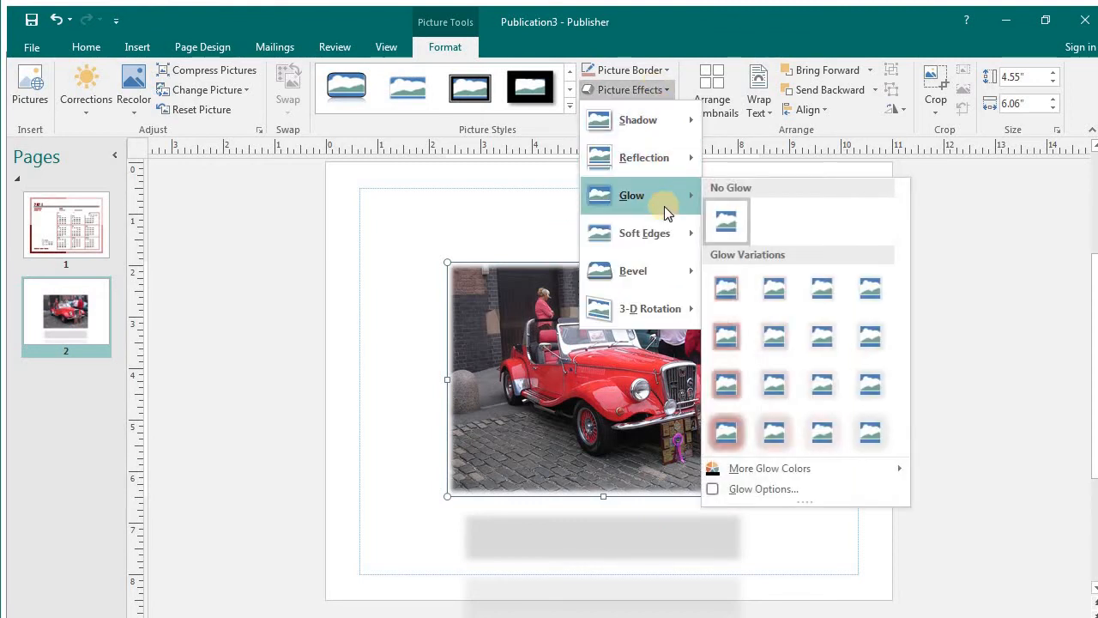
click(726, 333)
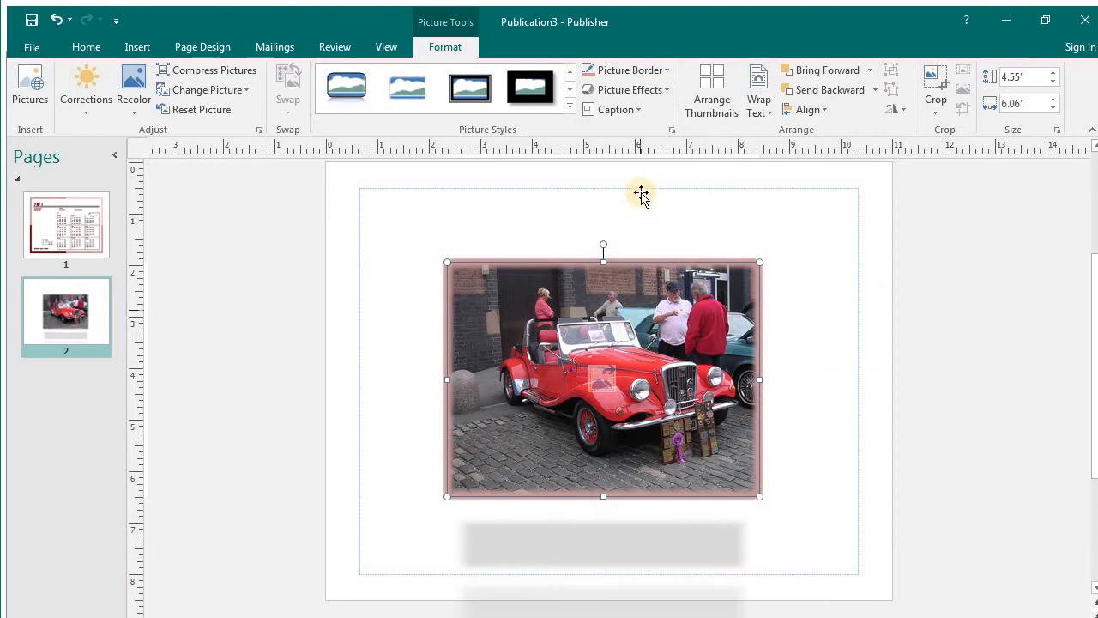
click(663, 97)
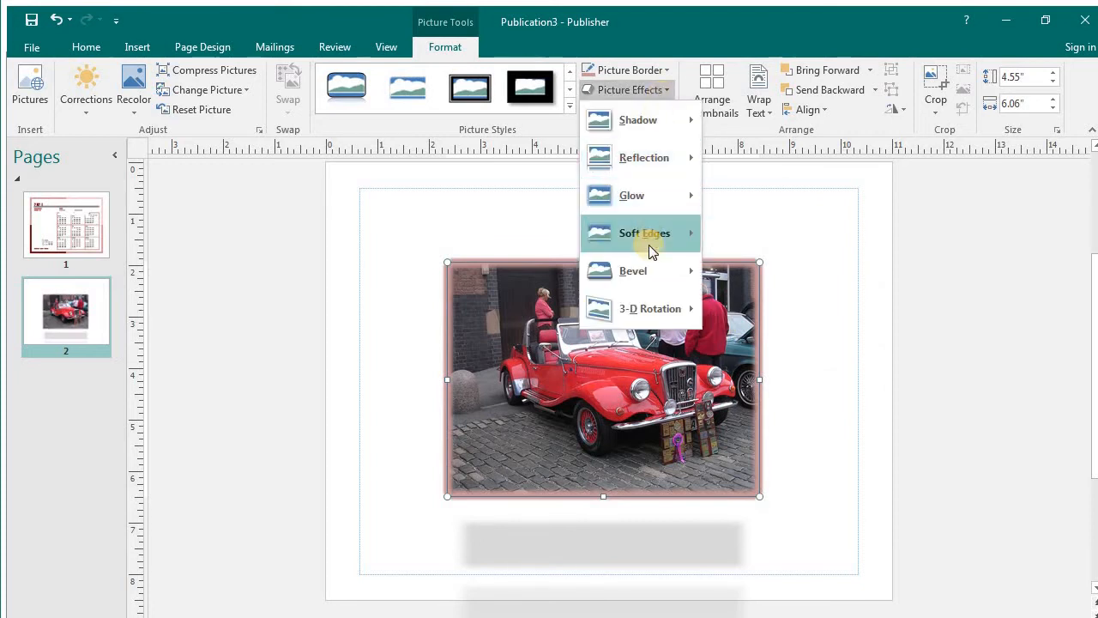
mouse_move(650, 269)
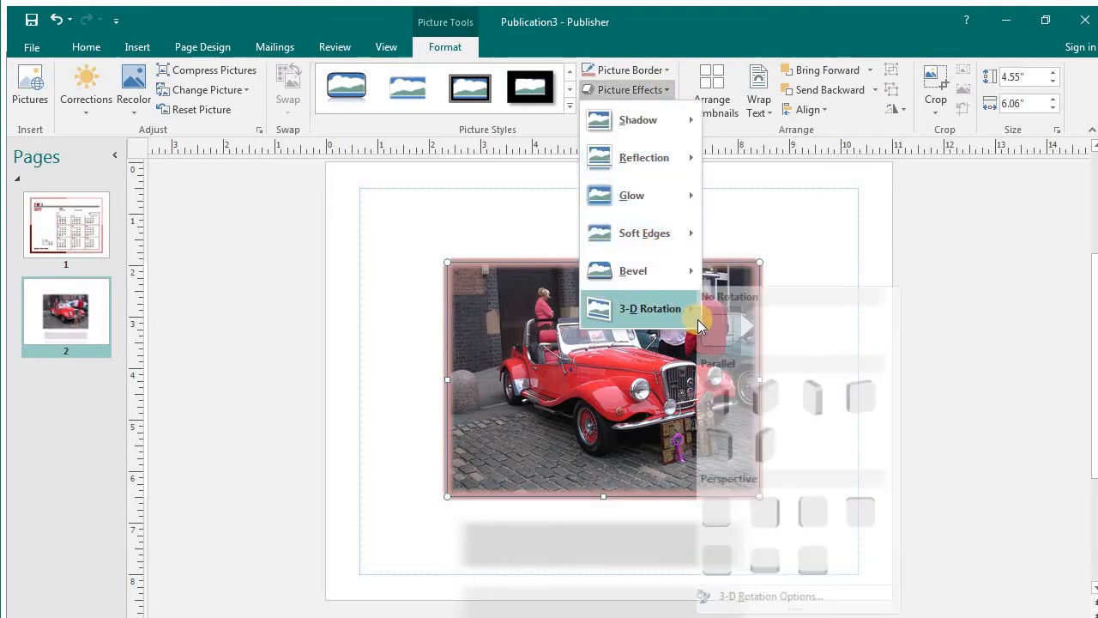
mouse_move(675, 284)
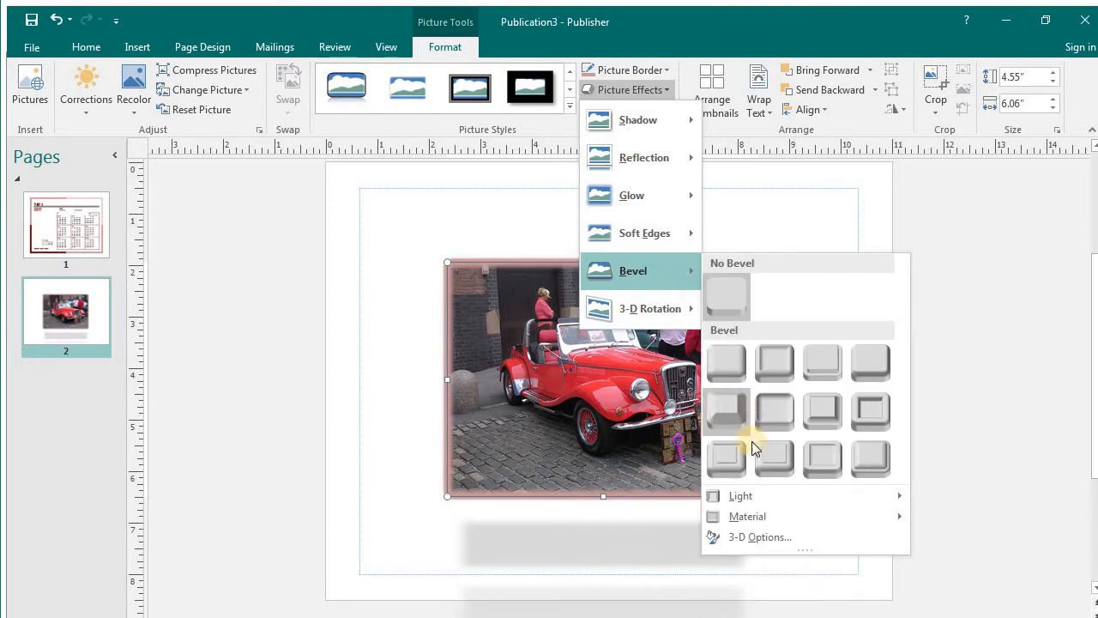
click(778, 467)
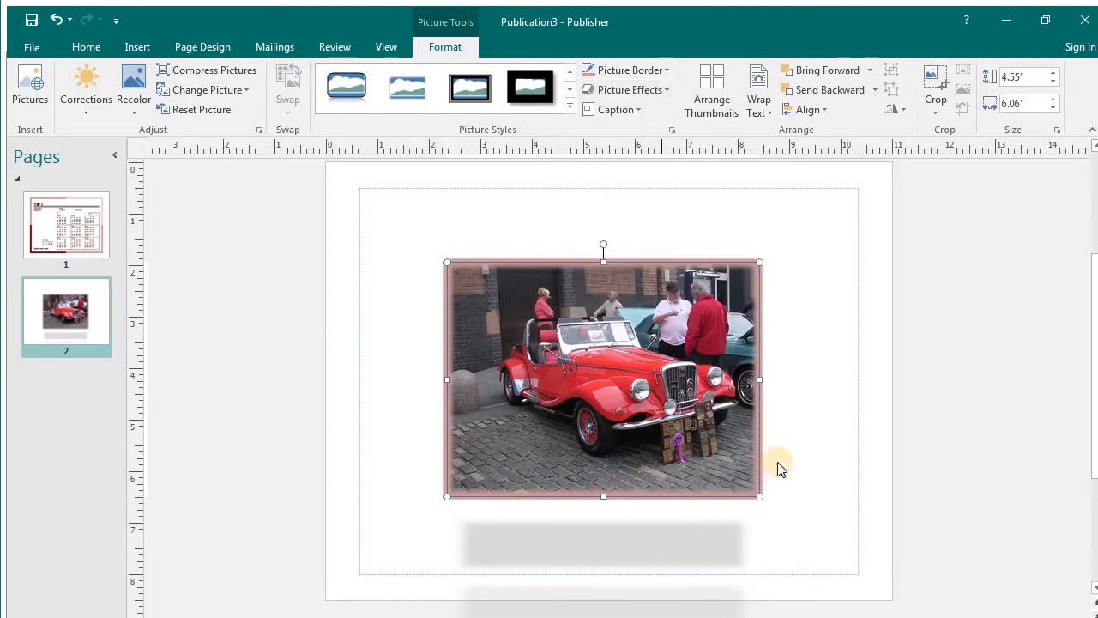
click(635, 110)
Step: Apply the last parallel 3-D rotation preset to the car picture
click(667, 91)
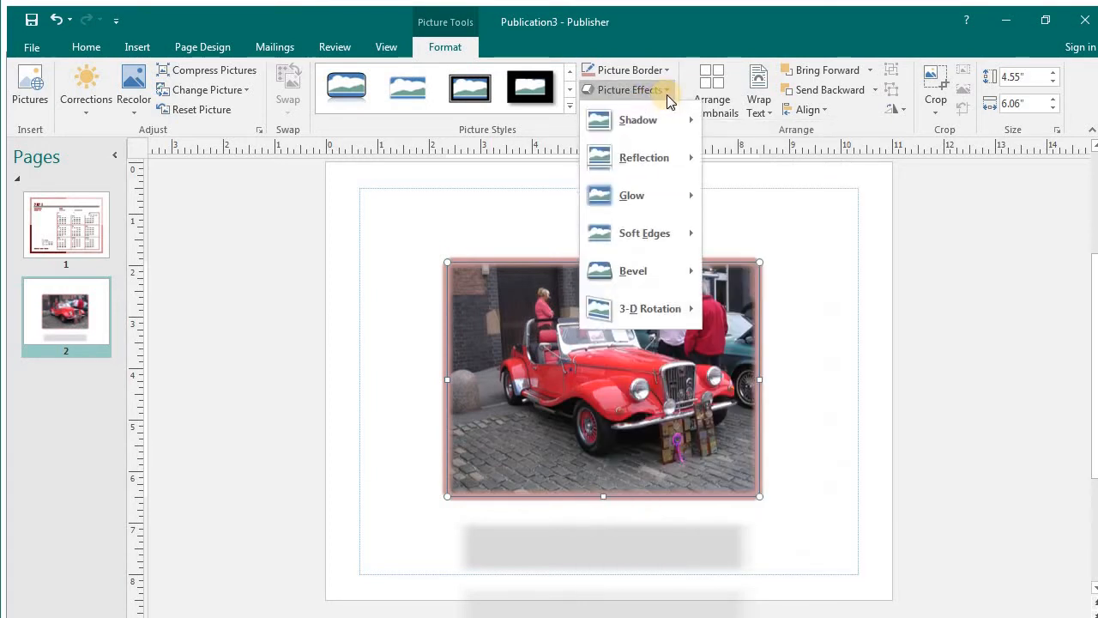
mouse_move(653, 307)
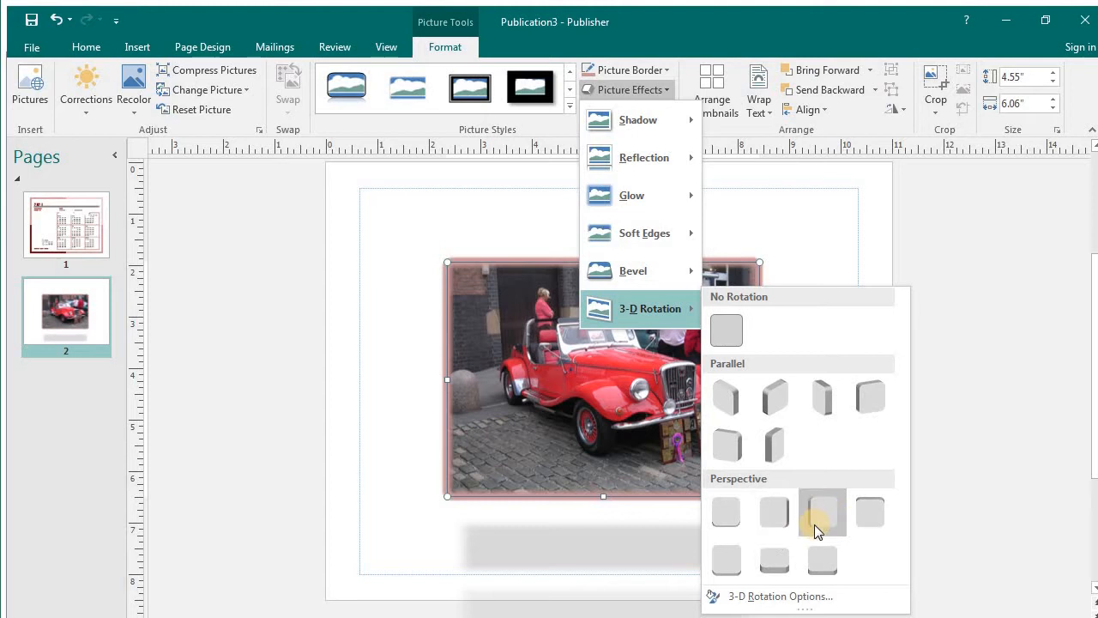
click(776, 438)
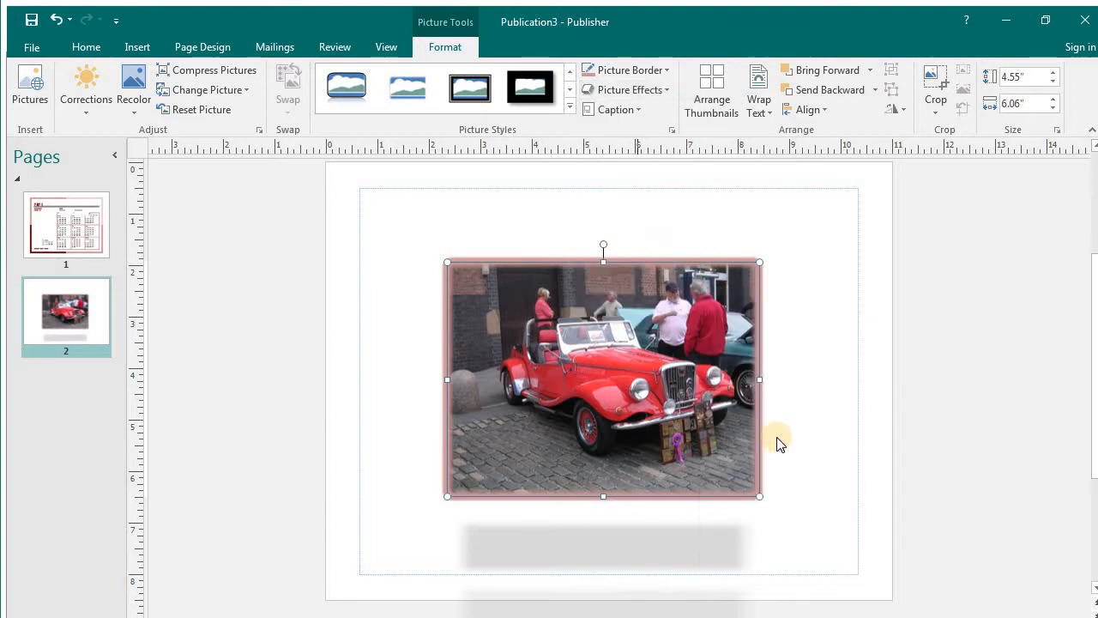
Step: Reduce the car picture to 3.6" high and 4.8" wide
click(813, 385)
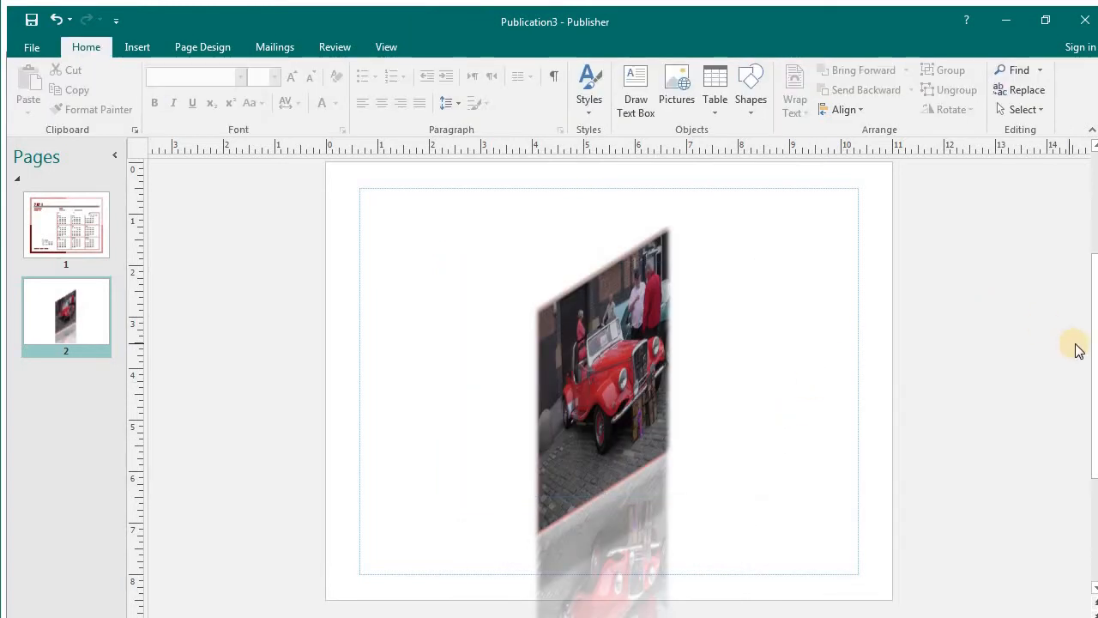
scroll(1091, 319, down, 1)
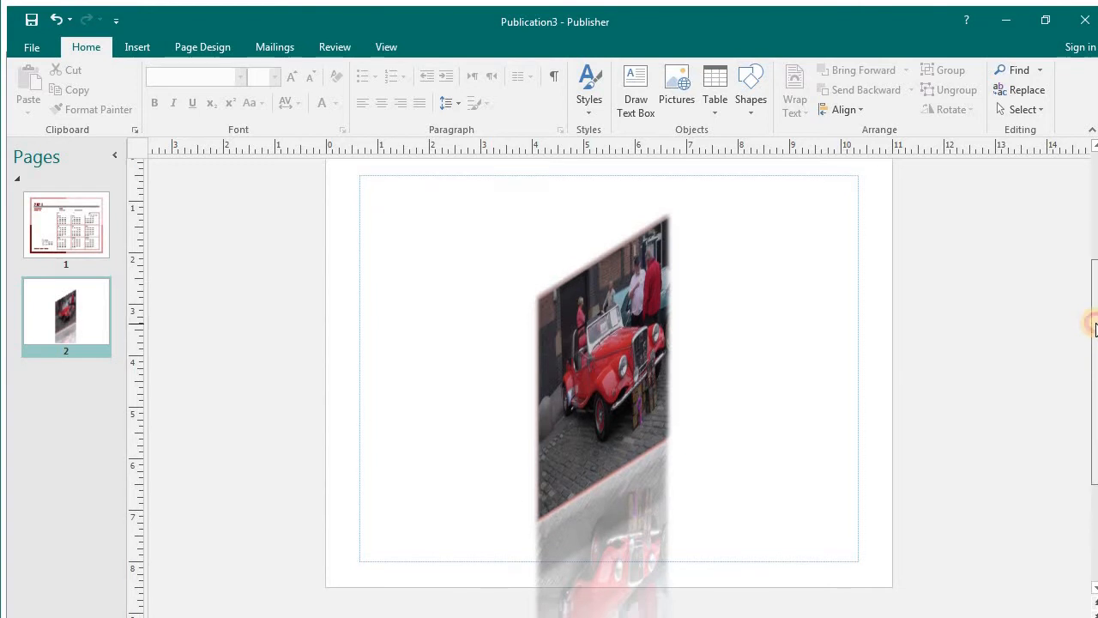
click(618, 354)
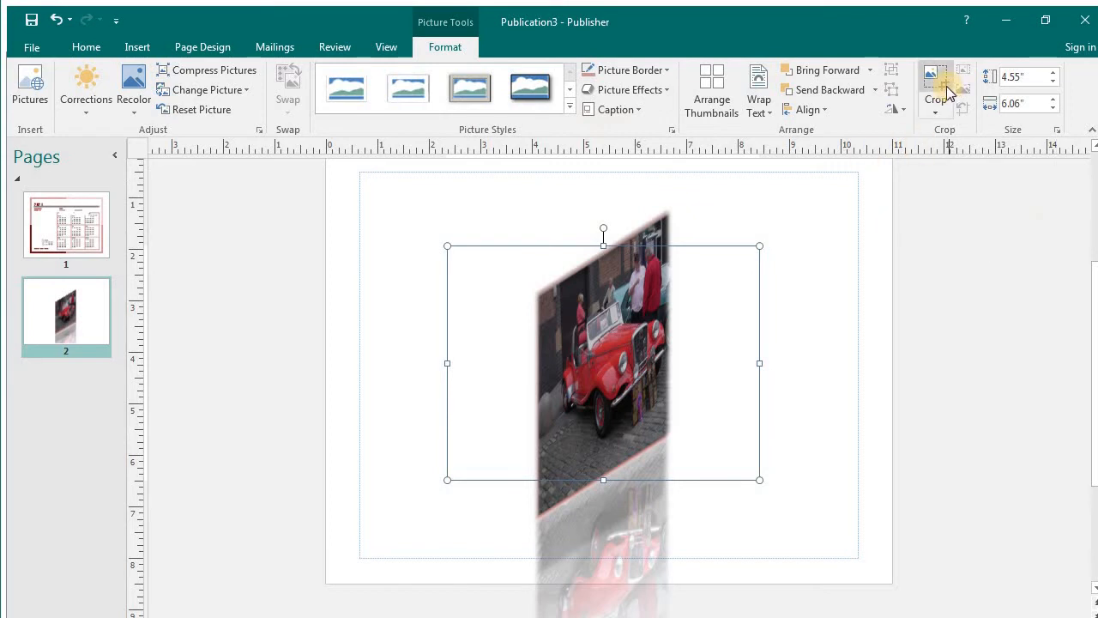
click(1053, 83)
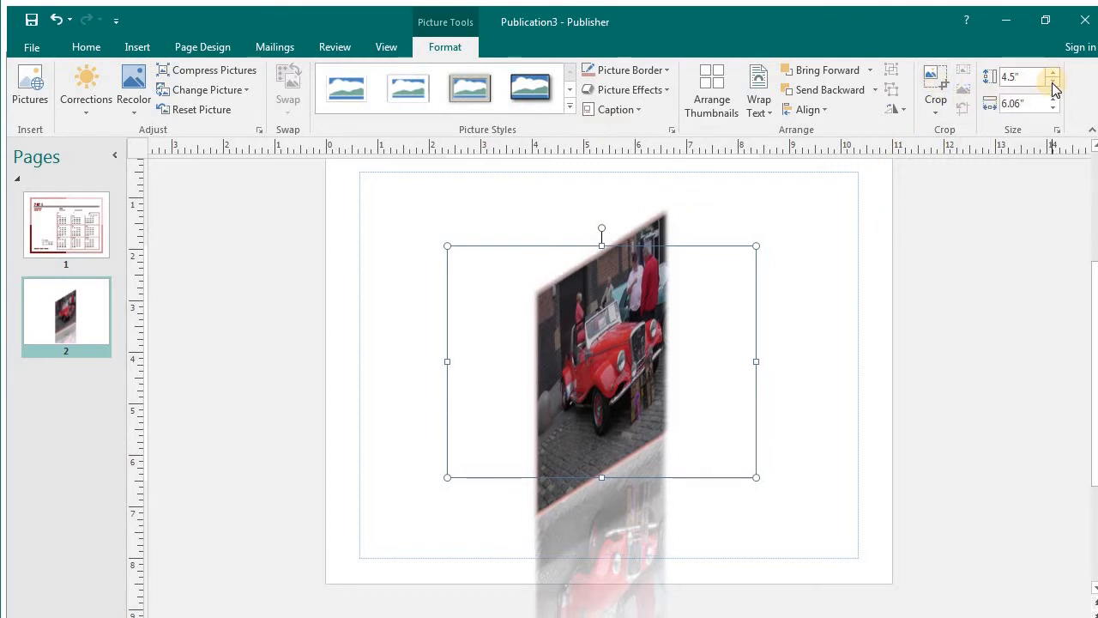
click(1053, 83)
click(1053, 83)
click(1053, 83)
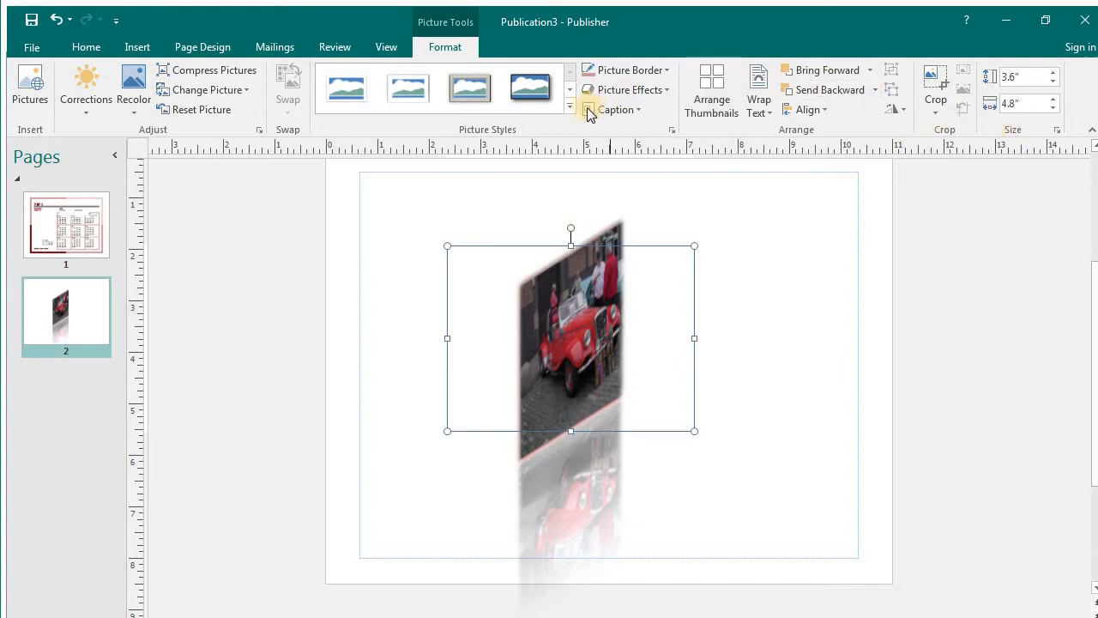
Step: Compare the calendar page with the car picture page by viewing them in turn
click(137, 47)
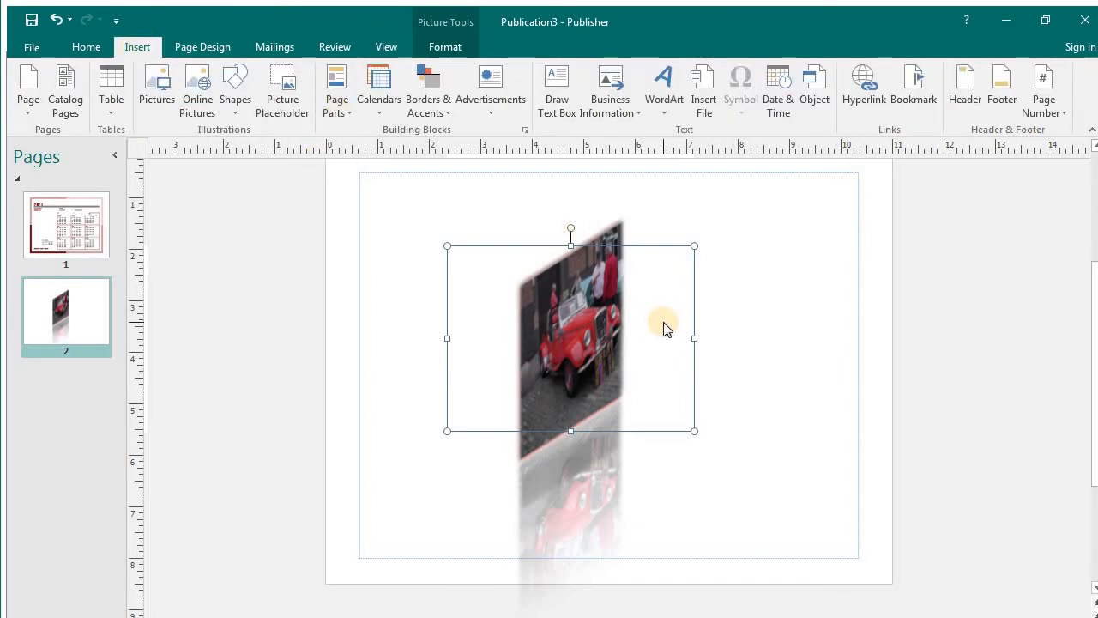
click(714, 320)
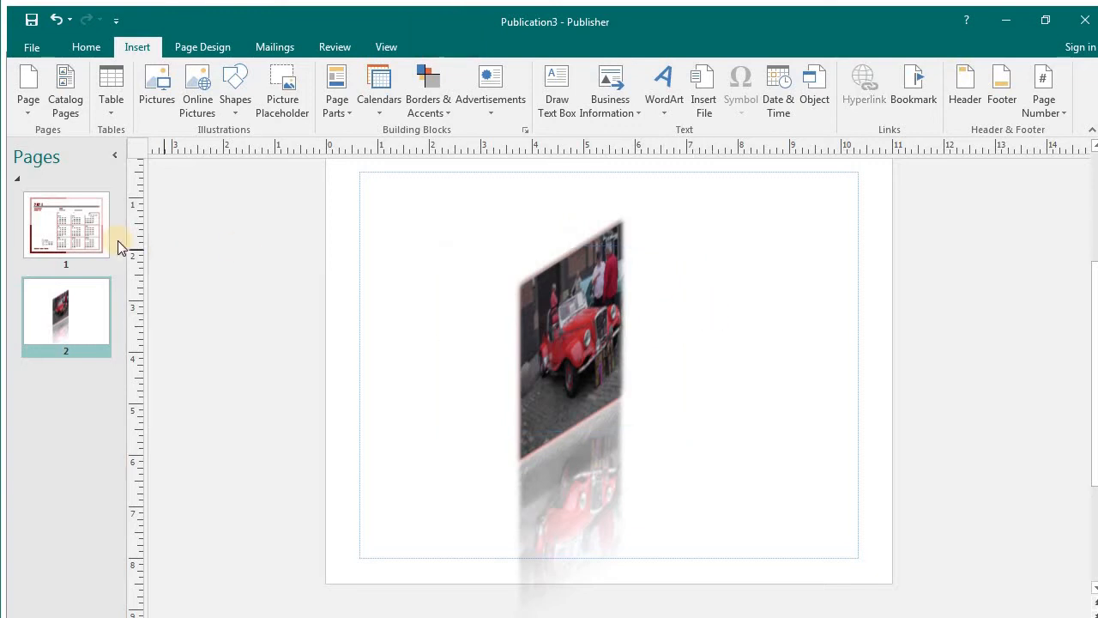
click(79, 225)
click(66, 320)
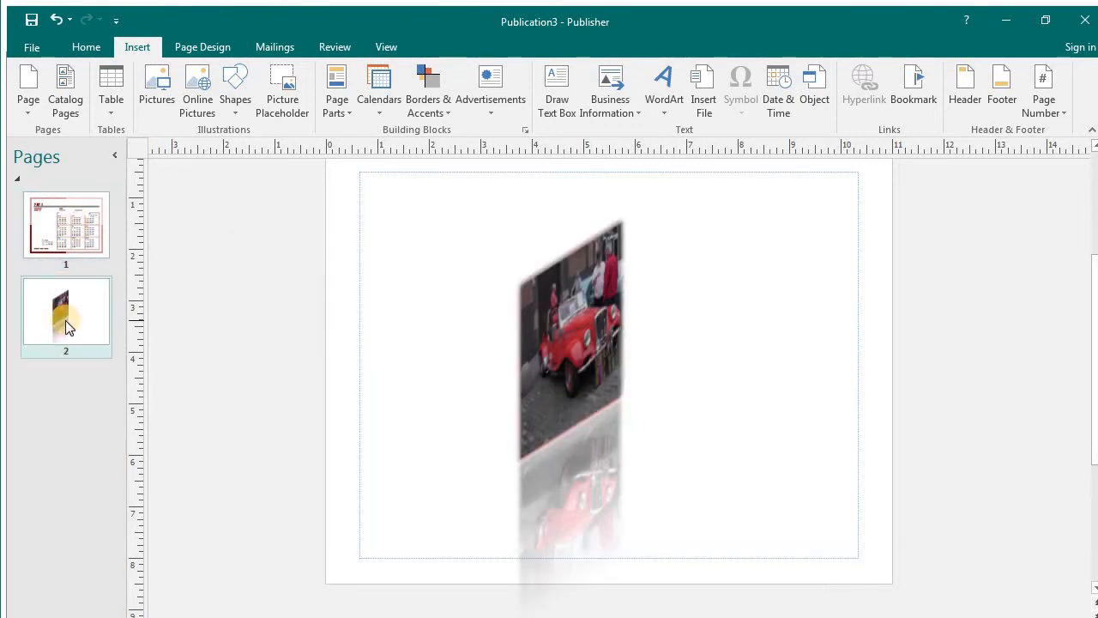
click(82, 224)
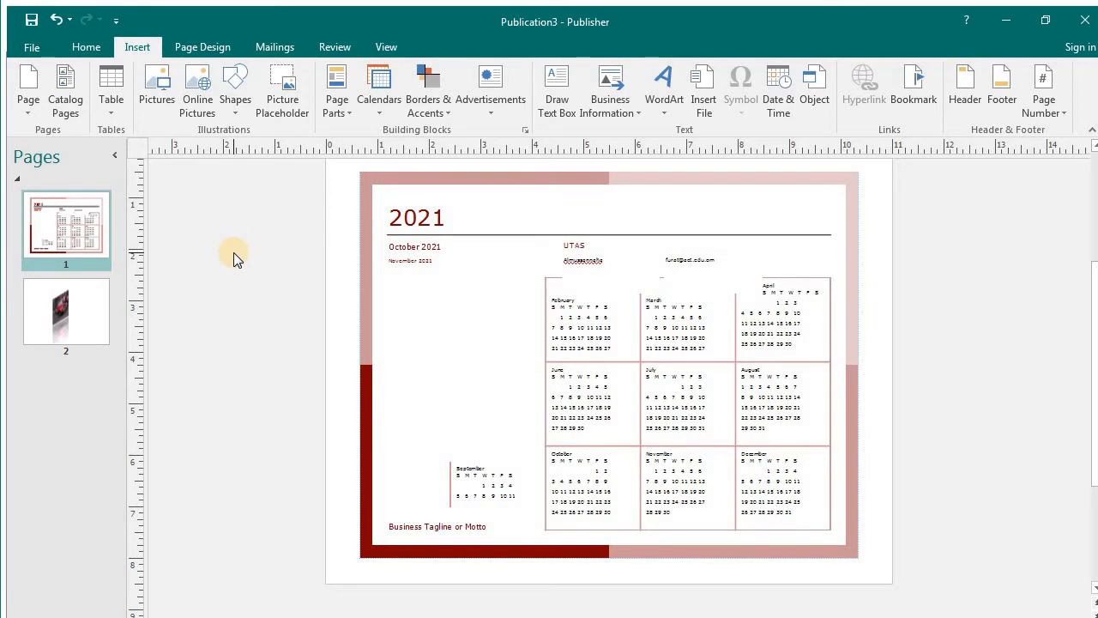
click(65, 311)
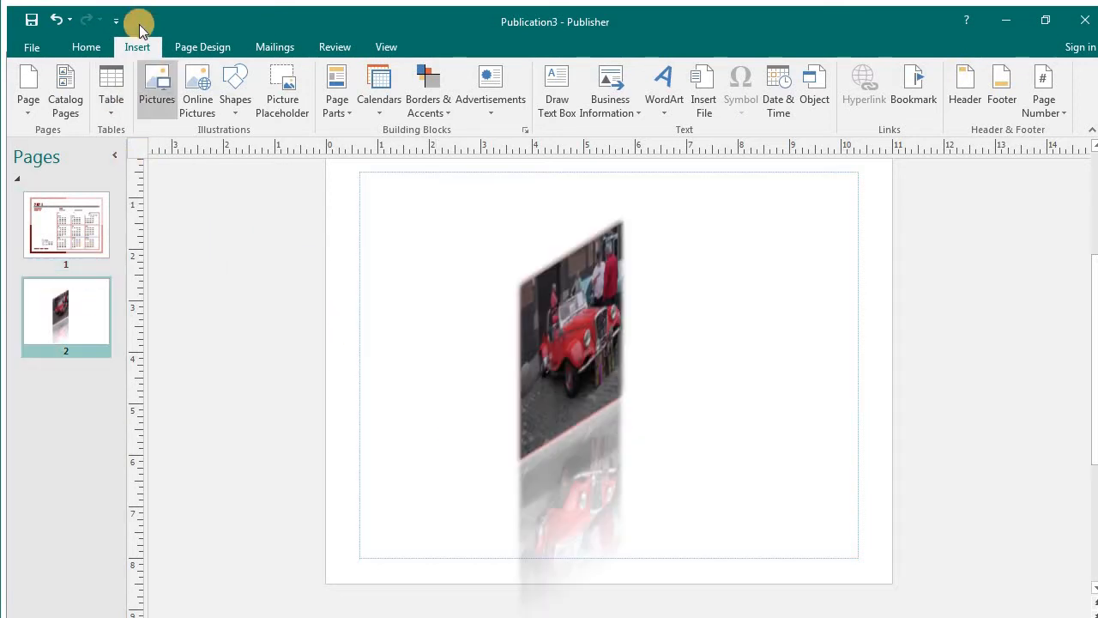
click(73, 244)
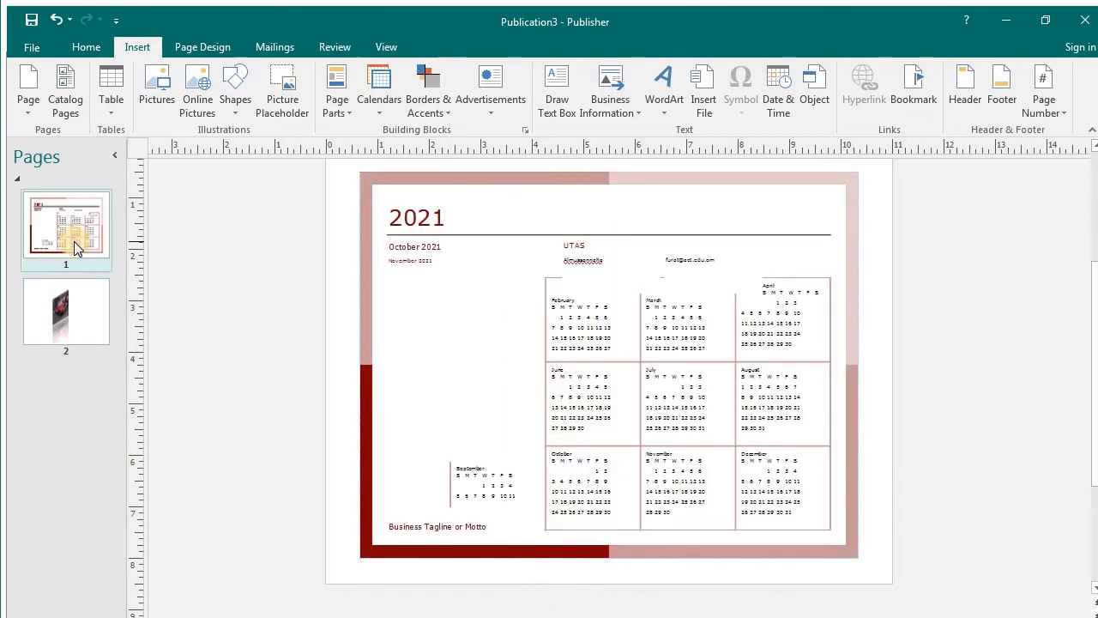
click(60, 325)
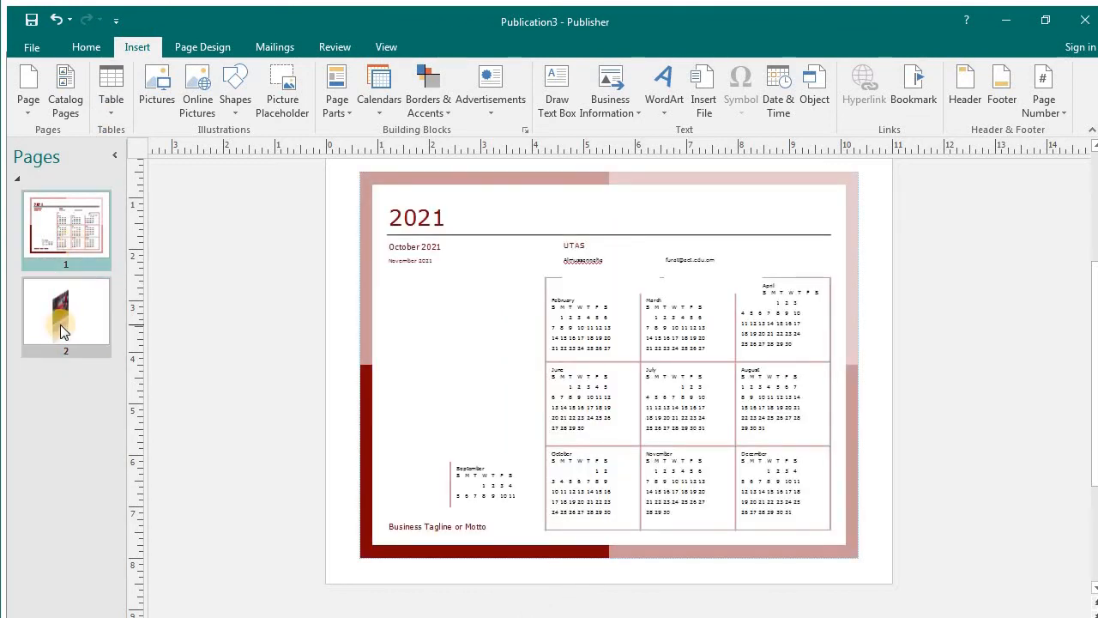
Step: Draw a five-pointed star about 1.2" wide and 1.87" high in the calendar page's blank area below the schedule text
click(90, 226)
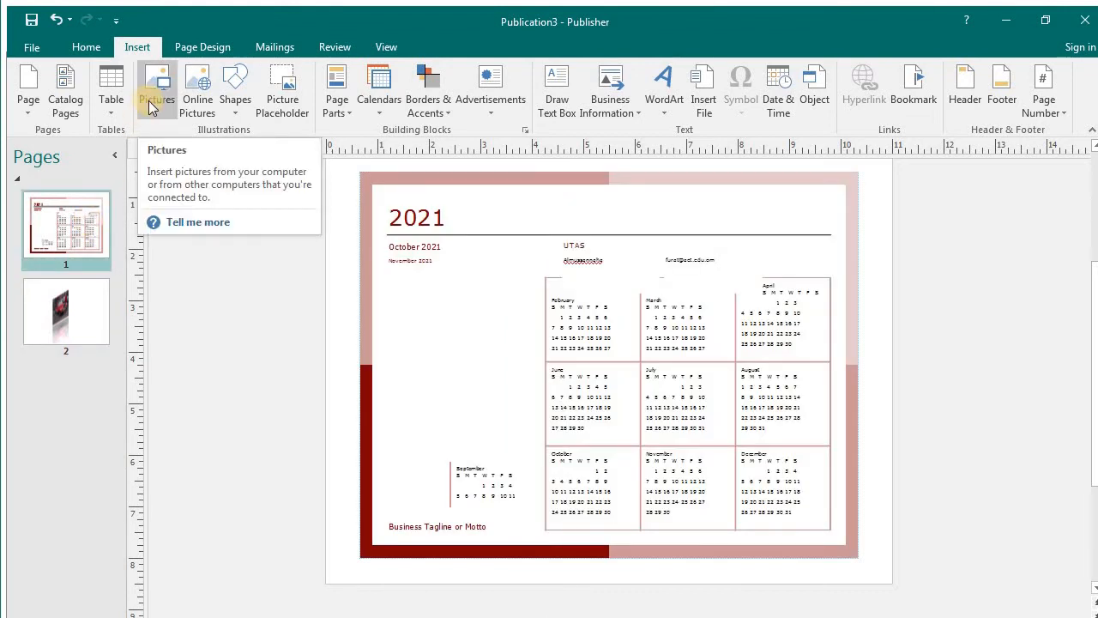
click(234, 103)
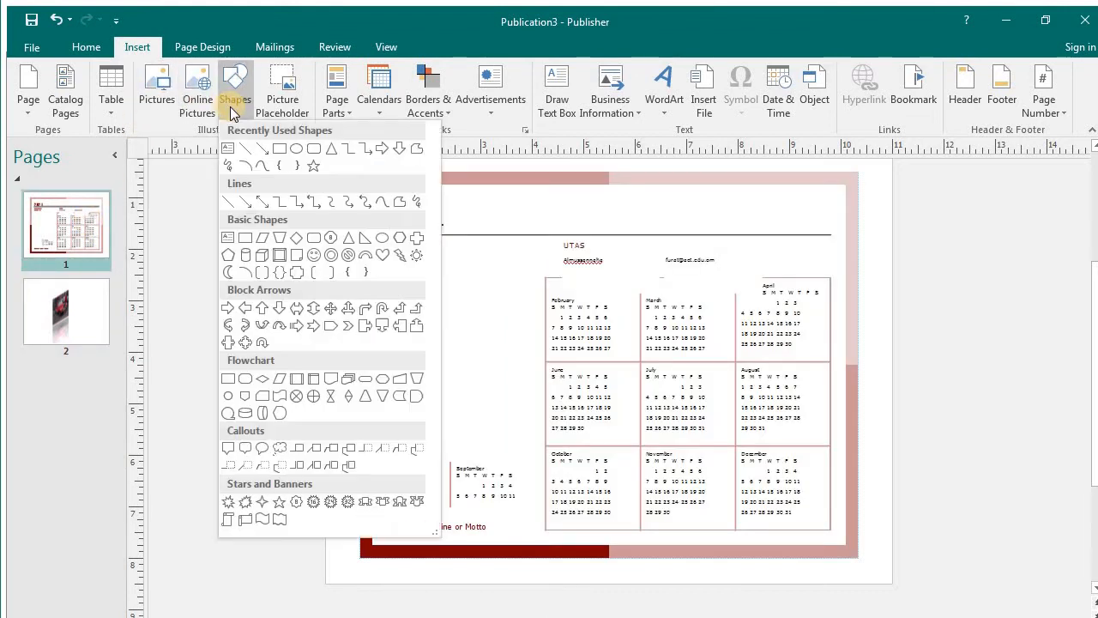
click(319, 148)
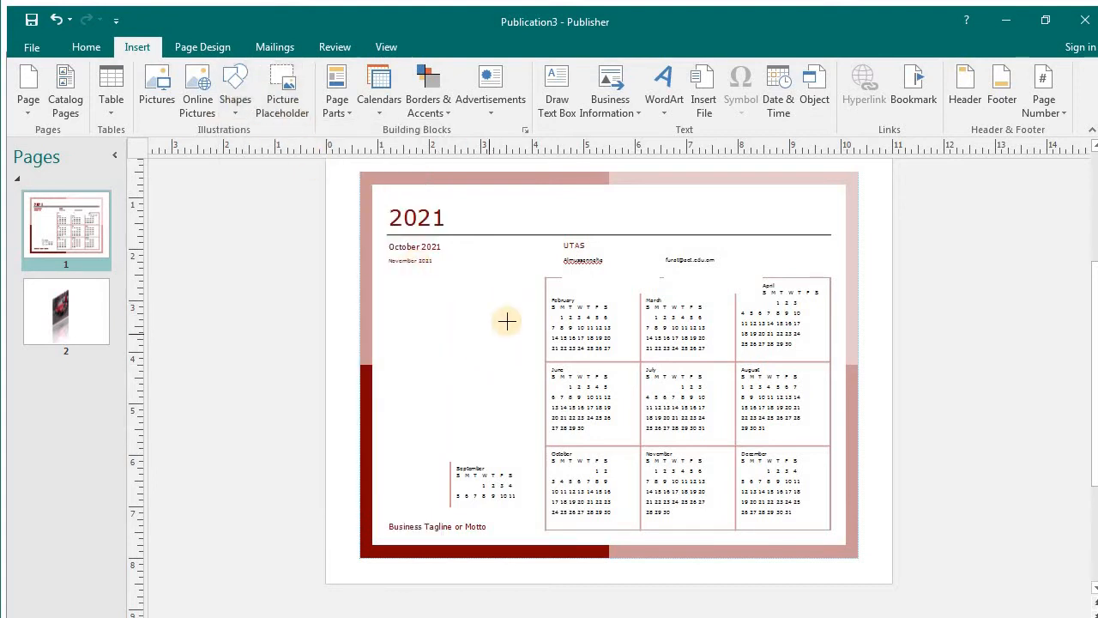
mouse_move(482, 302)
mouse_down()
mouse_move(459, 320)
mouse_move(420, 397)
mouse_up()
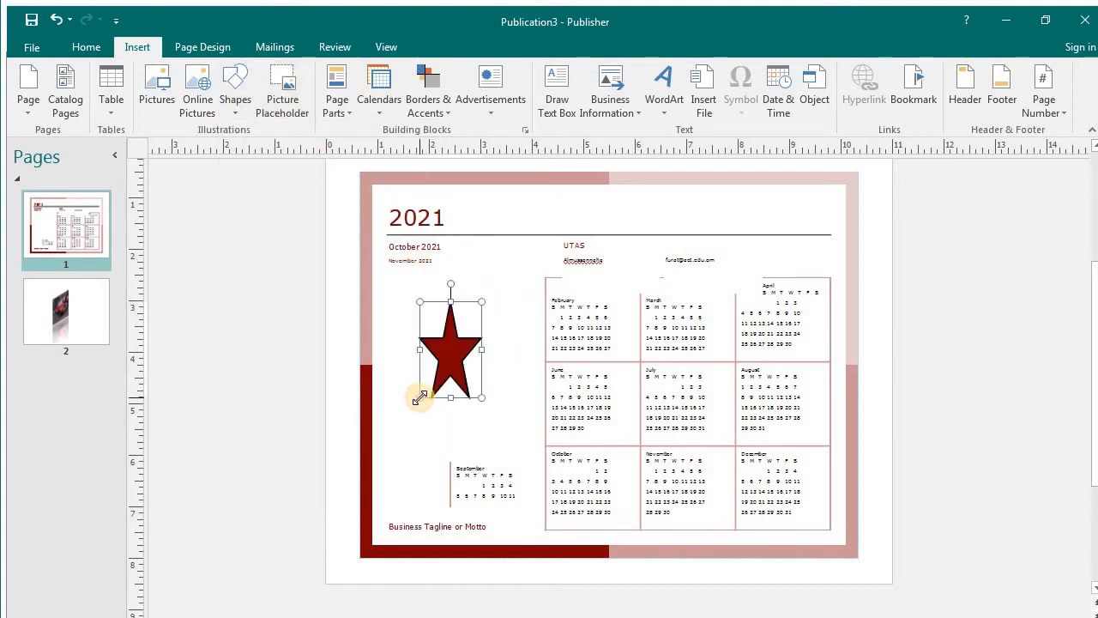
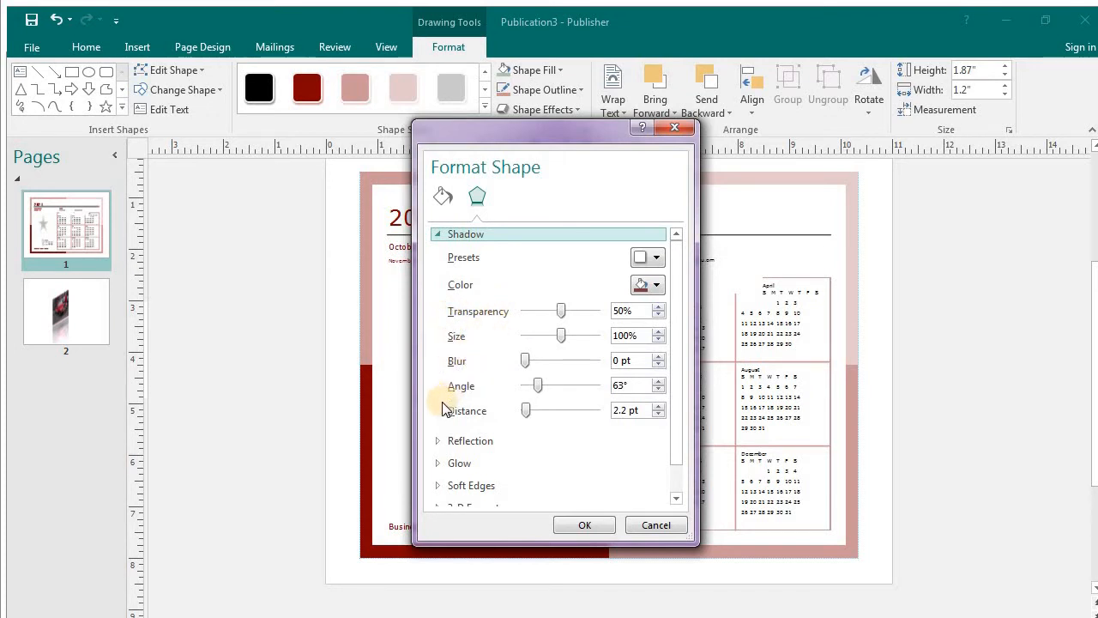
Step: Set the star's shadow transparency to 56% and expand its reflection settings
click(659, 308)
click(659, 307)
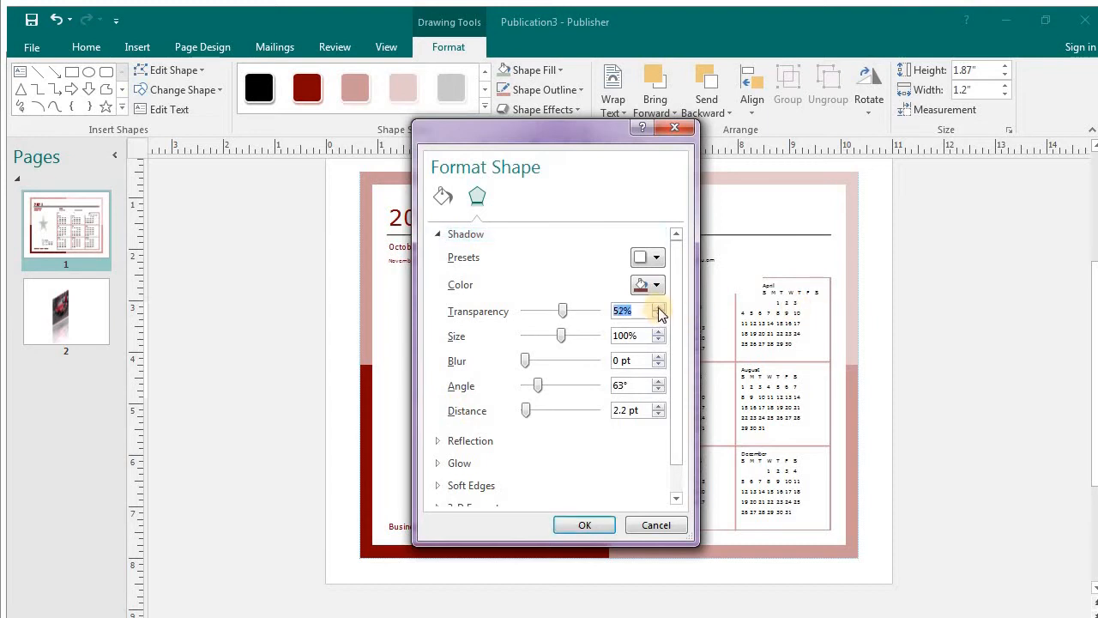
click(481, 448)
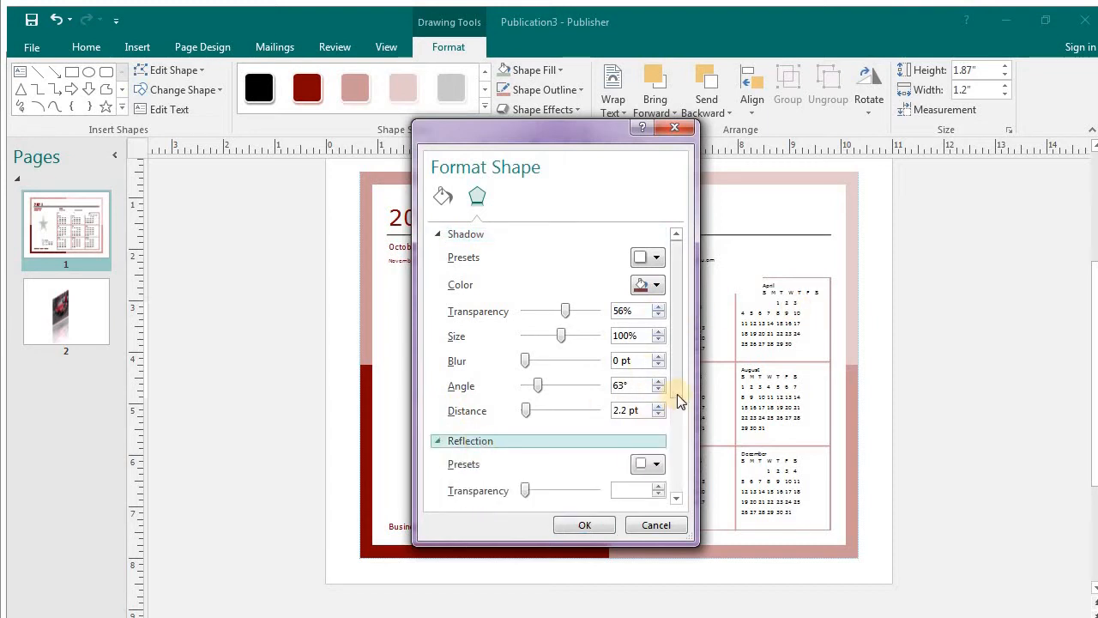
drag(681, 363, 669, 461)
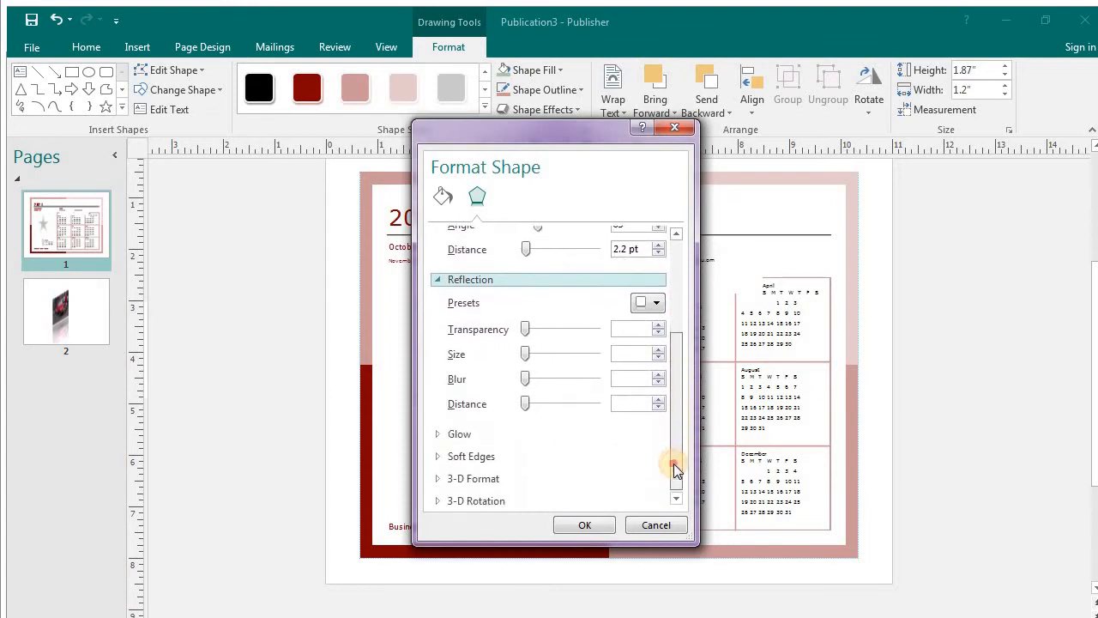
Step: Examine the star's glow, soft edges and 3-D format settings
click(460, 435)
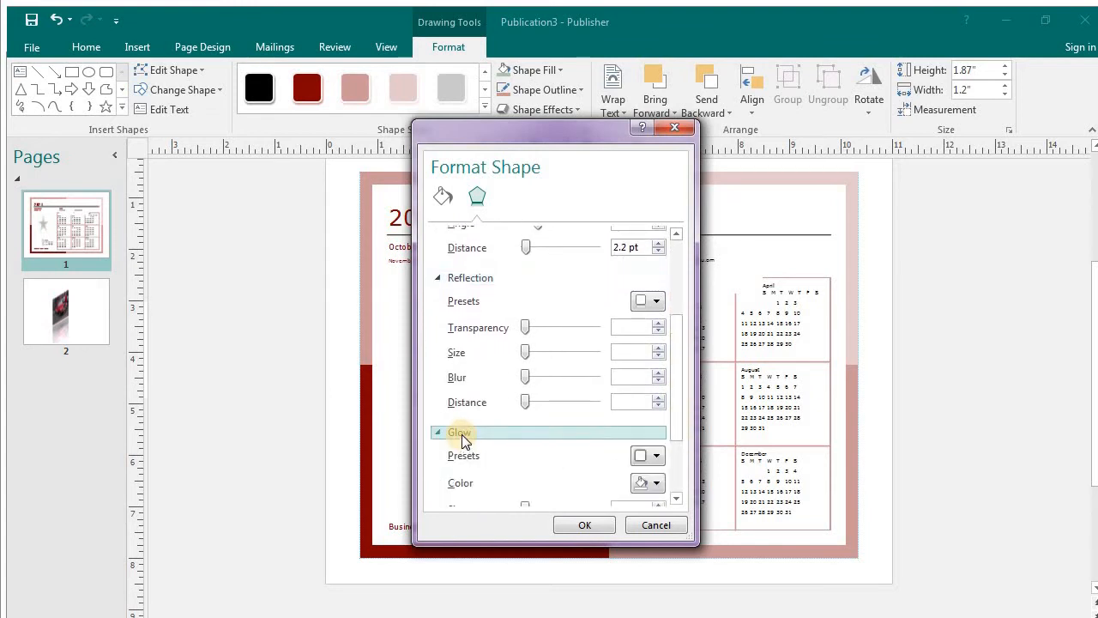
drag(677, 347, 678, 421)
click(471, 454)
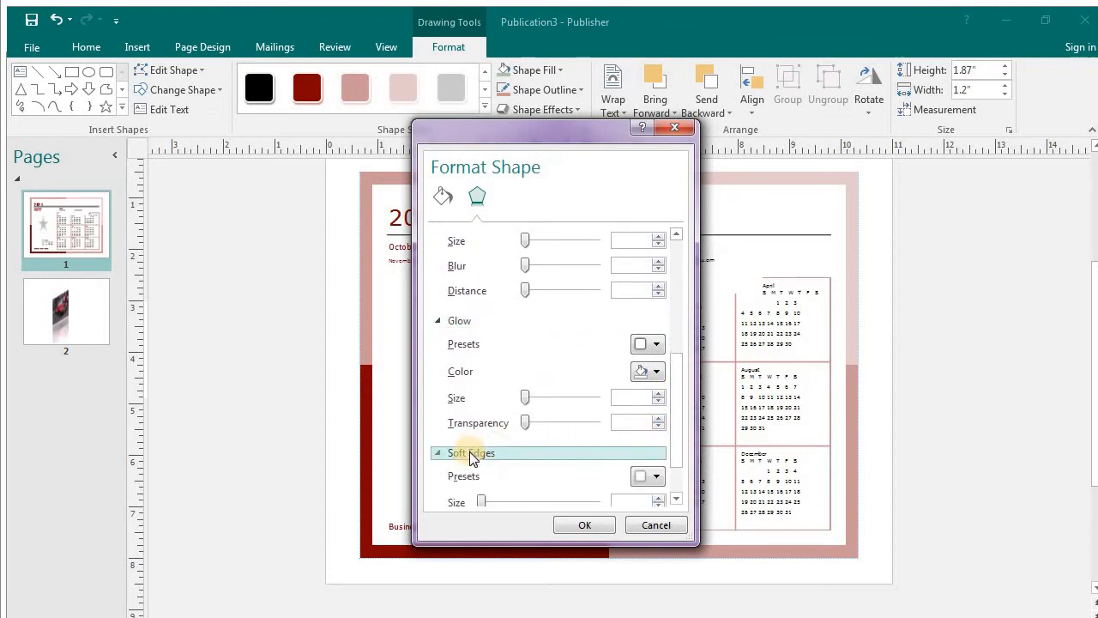
drag(679, 368, 681, 433)
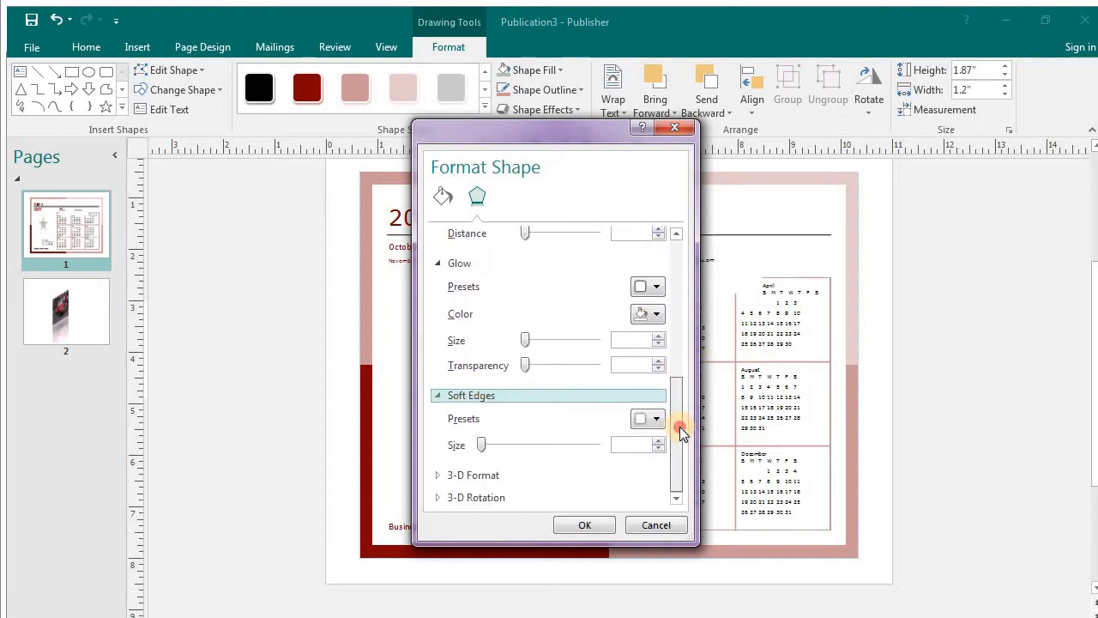
click(472, 476)
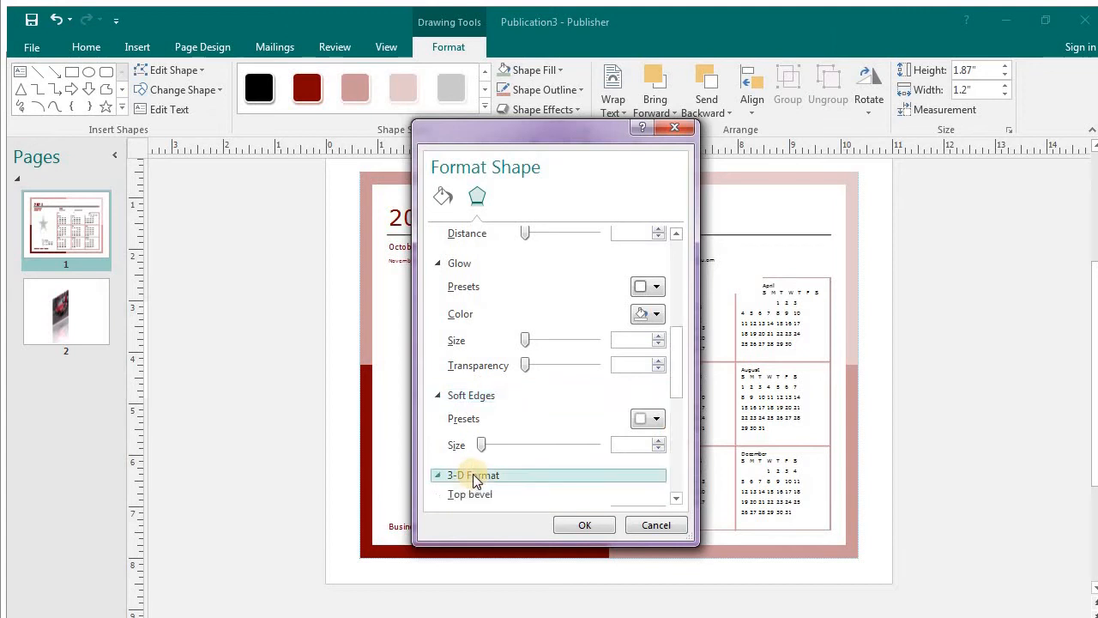
drag(674, 369, 674, 453)
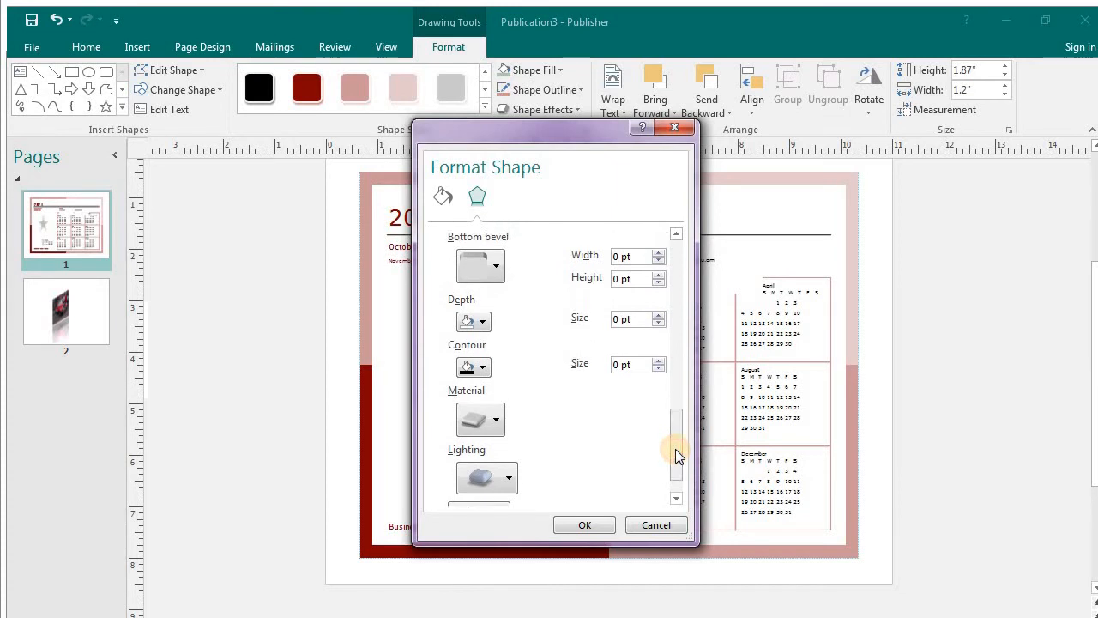
Step: Give the star the wireframe 3-D material and accept the shape formatting
click(505, 431)
click(607, 466)
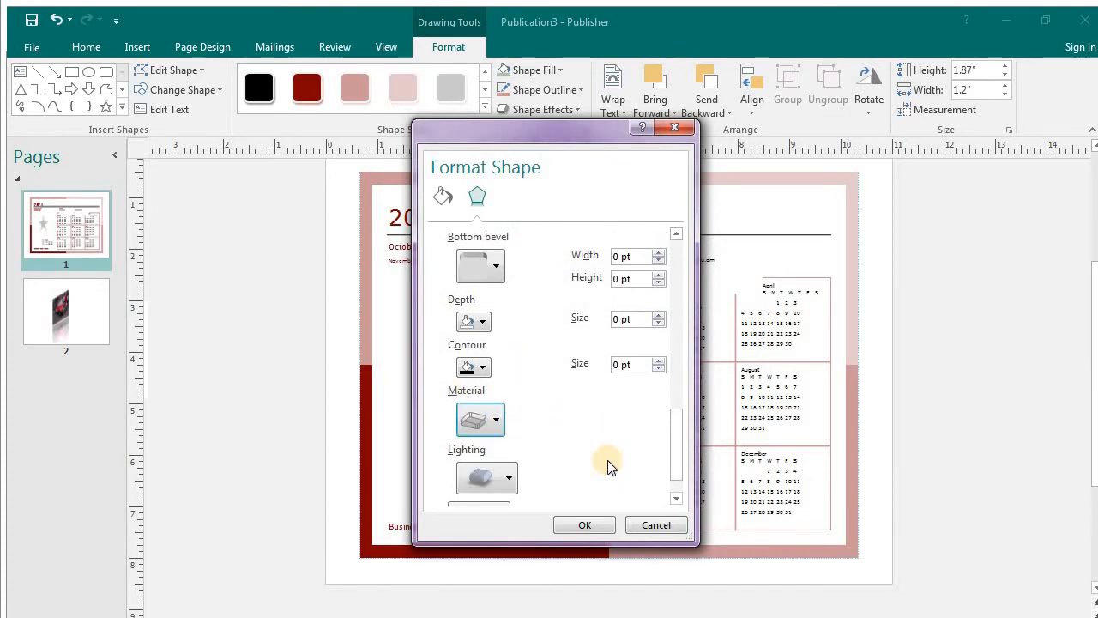
drag(681, 417, 684, 459)
right_click(684, 460)
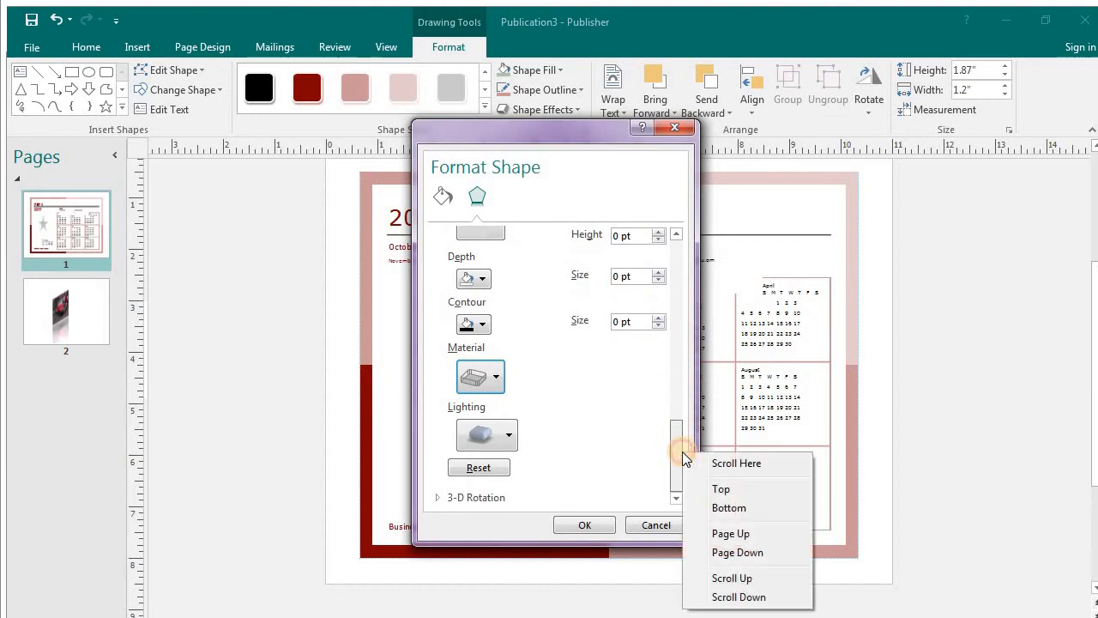
click(459, 500)
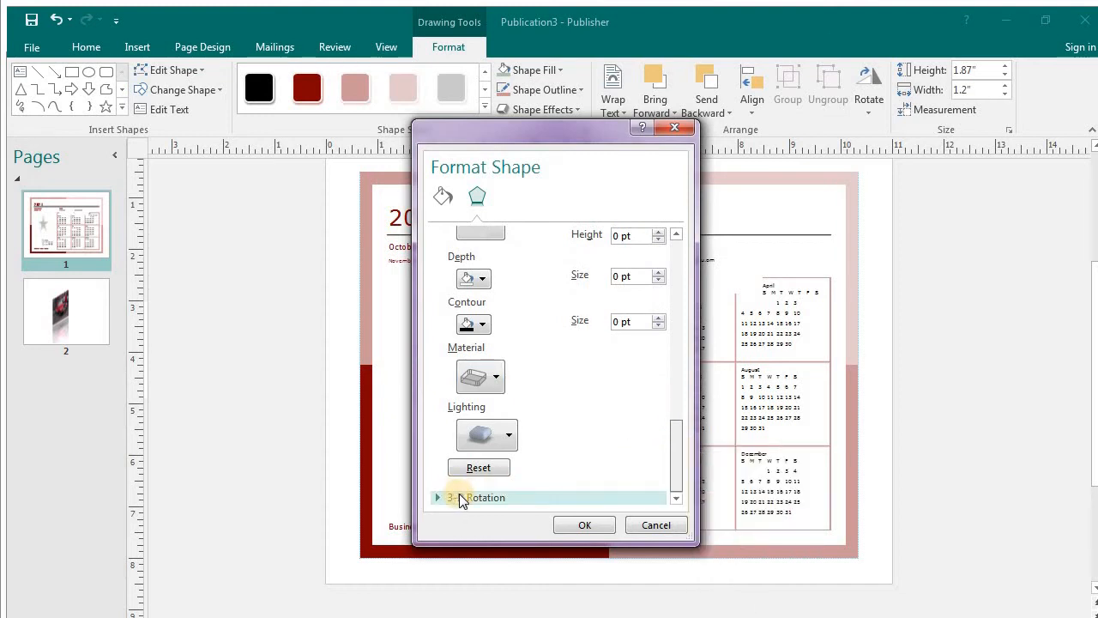
click(577, 521)
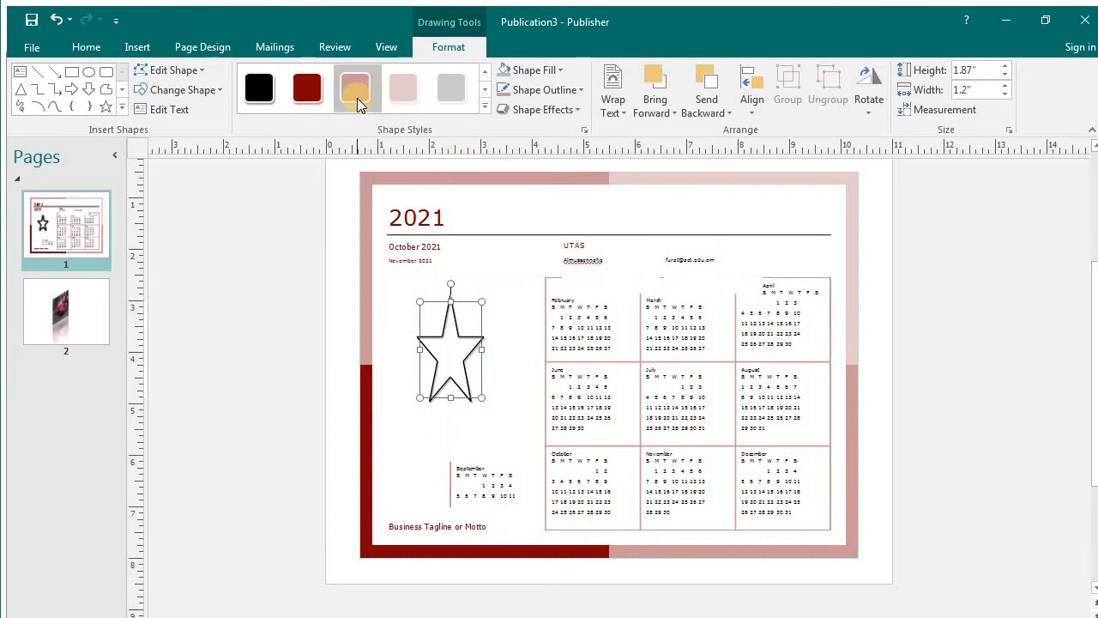
Step: Apply the dark red shape style to the star and rotate it right by 90°
click(315, 95)
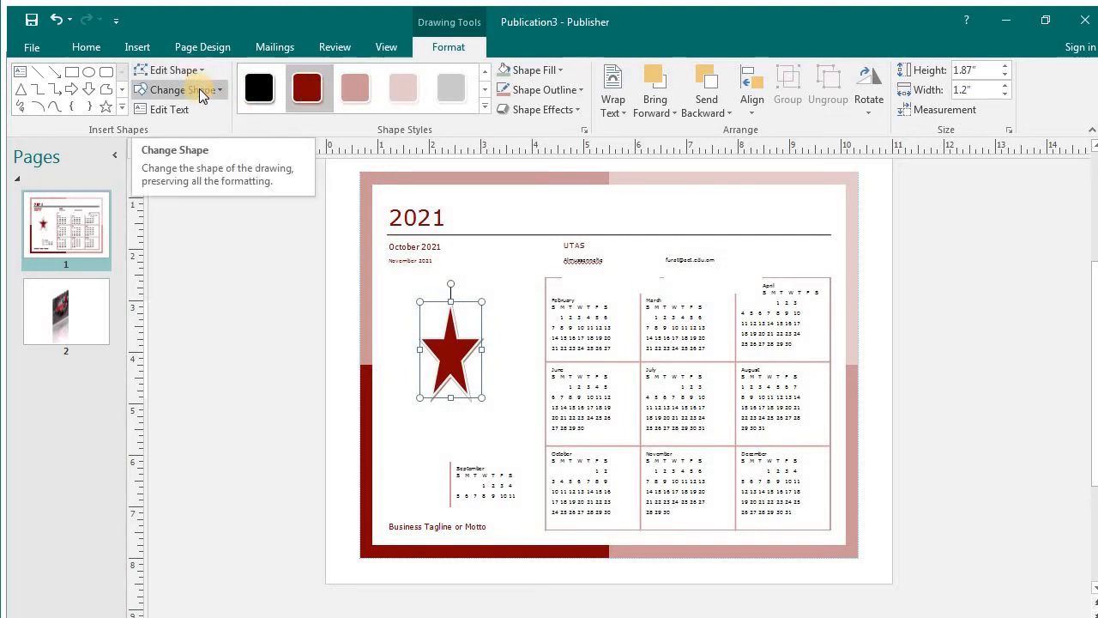
click(869, 110)
click(884, 131)
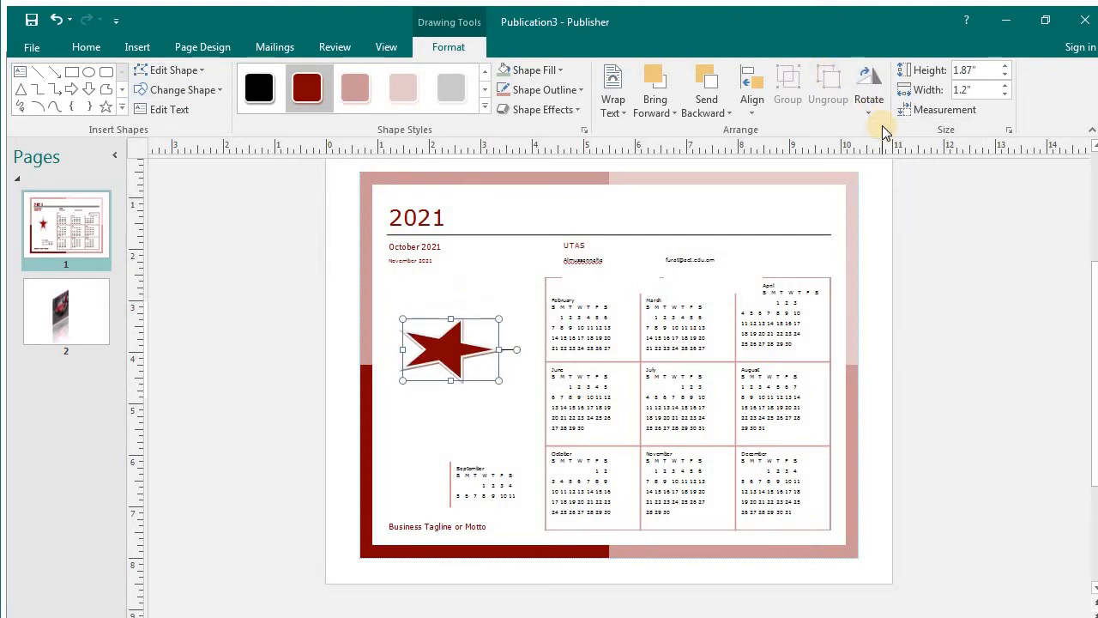
Step: Shift the star slightly down and right, and freely rotate it counterclockwise until its long point faces the page's upper left
click(869, 99)
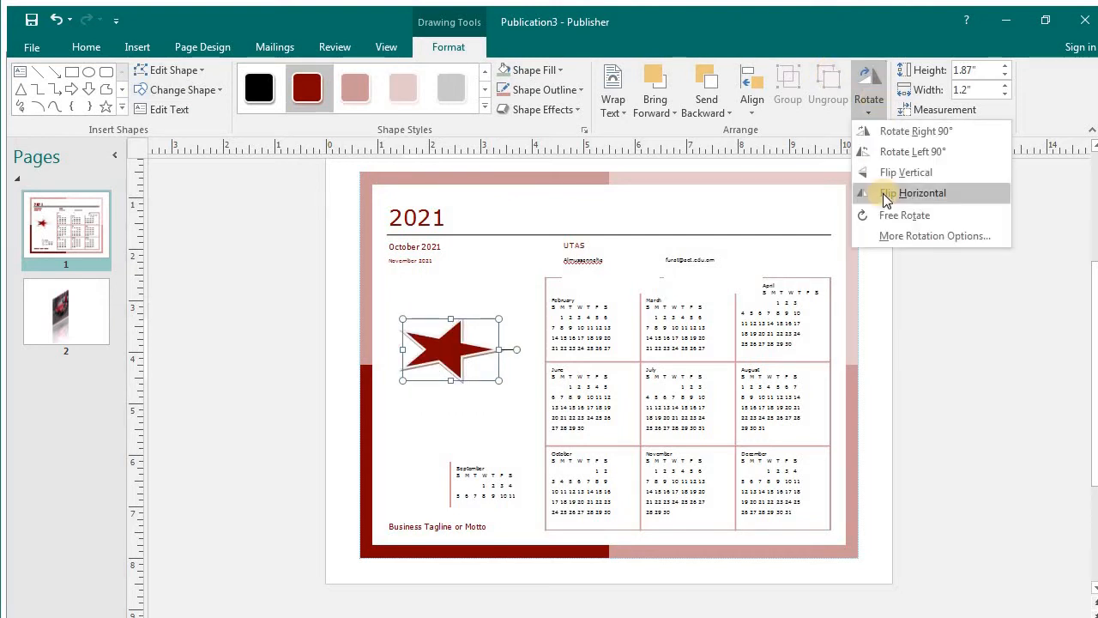
click(892, 219)
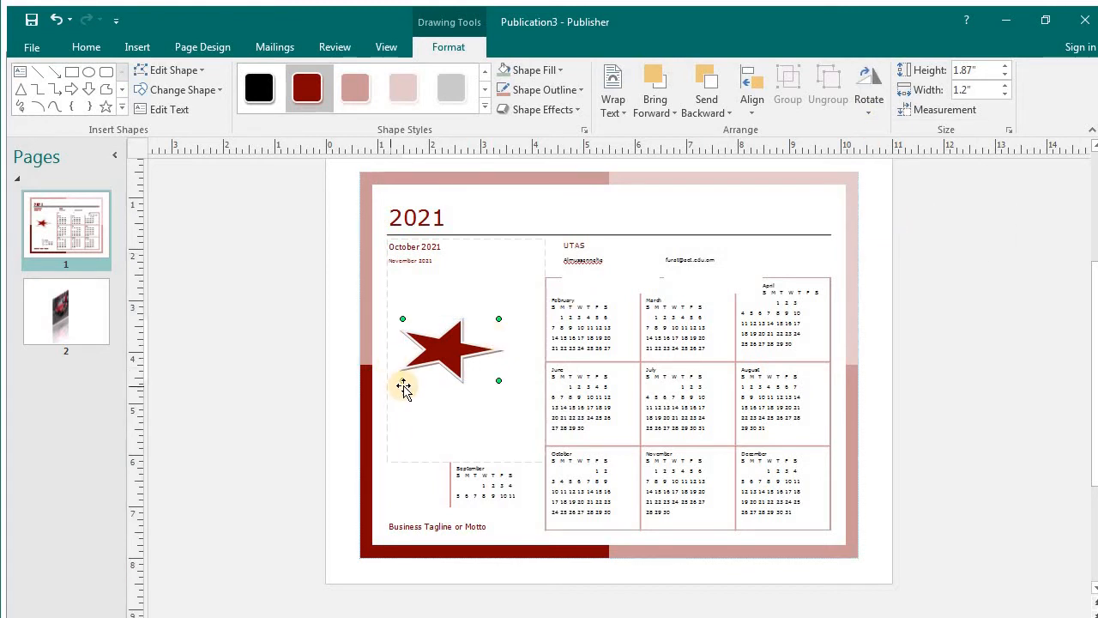
mouse_move(401, 372)
mouse_down()
mouse_move(422, 386)
mouse_move(407, 386)
mouse_up()
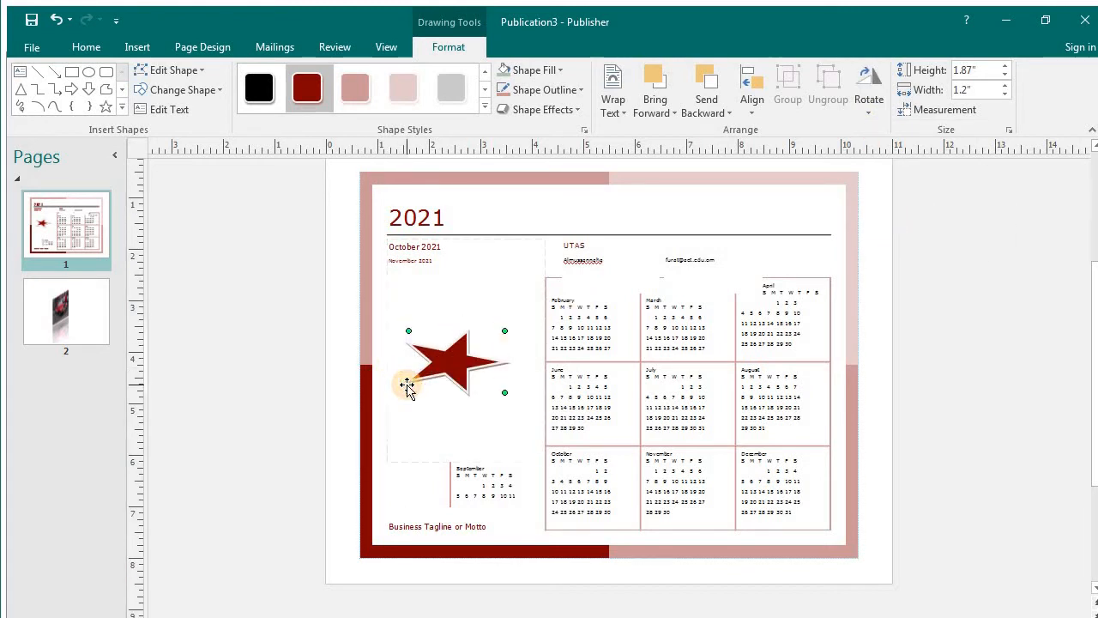
drag(502, 331, 415, 345)
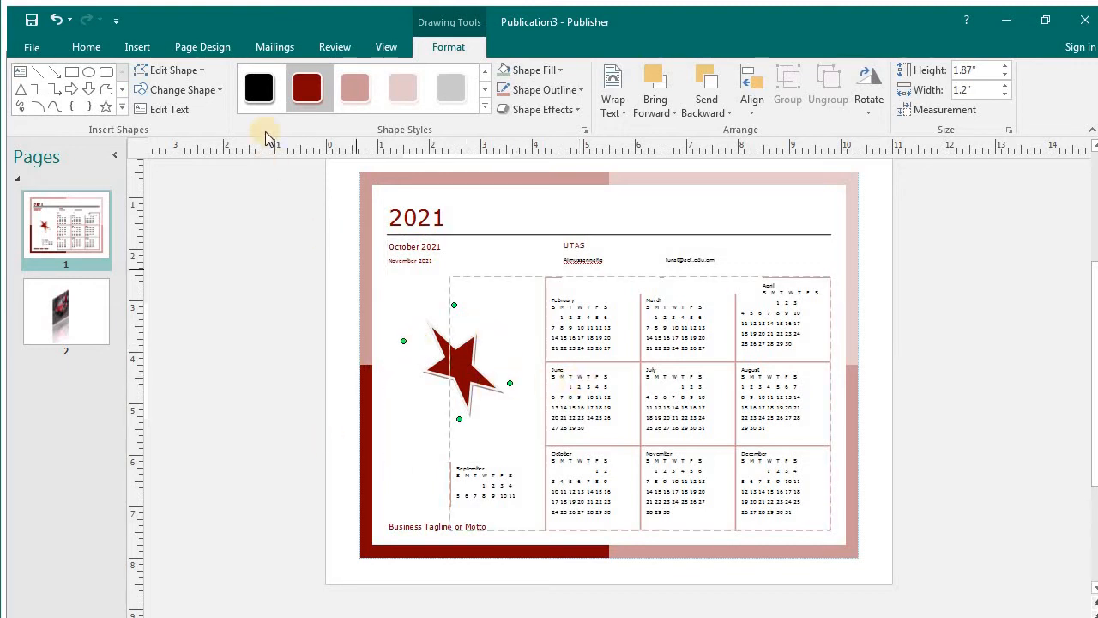
Step: Rotate the star left by 90° and set its height to 1.5"
click(881, 103)
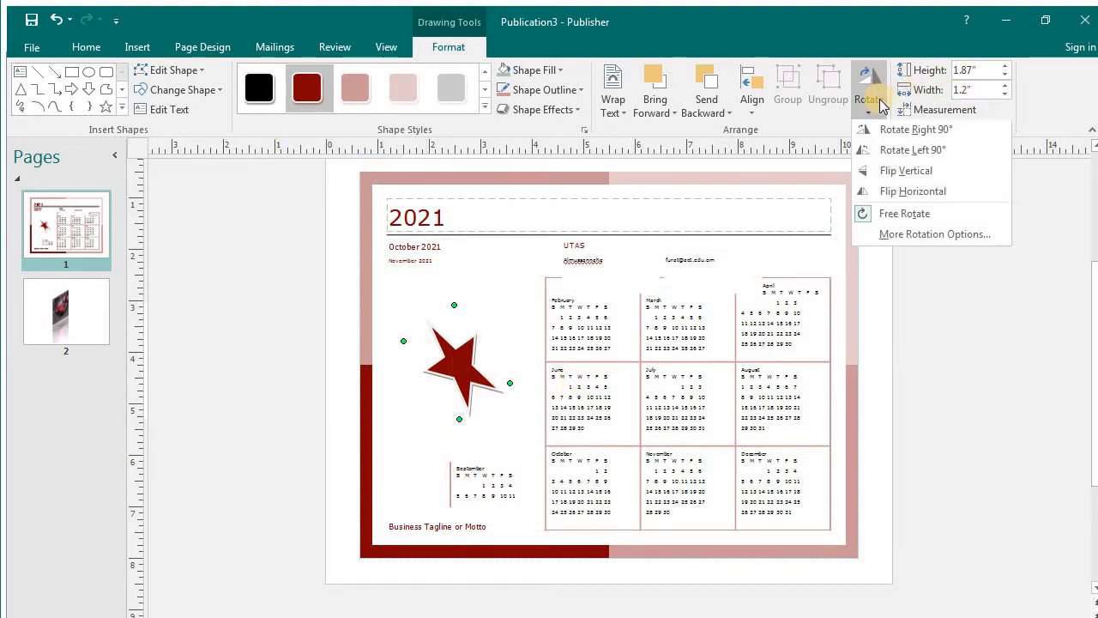
click(885, 150)
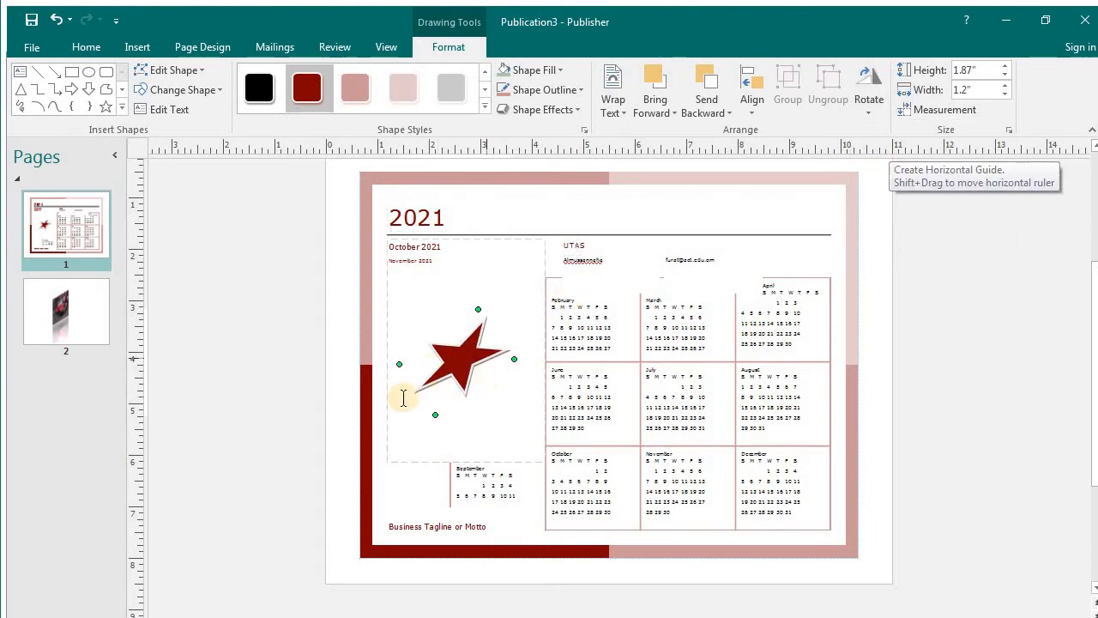
click(1005, 67)
click(1005, 67)
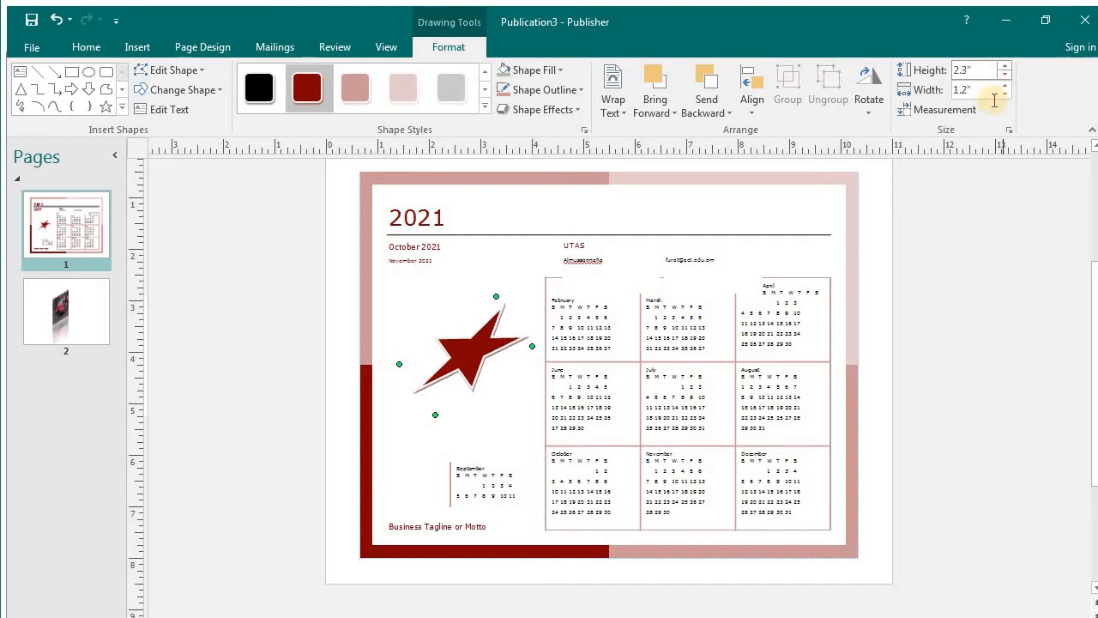
click(1006, 75)
click(1006, 74)
click(1006, 74)
click(1006, 74)
click(1006, 75)
click(1006, 75)
click(1005, 74)
click(1006, 75)
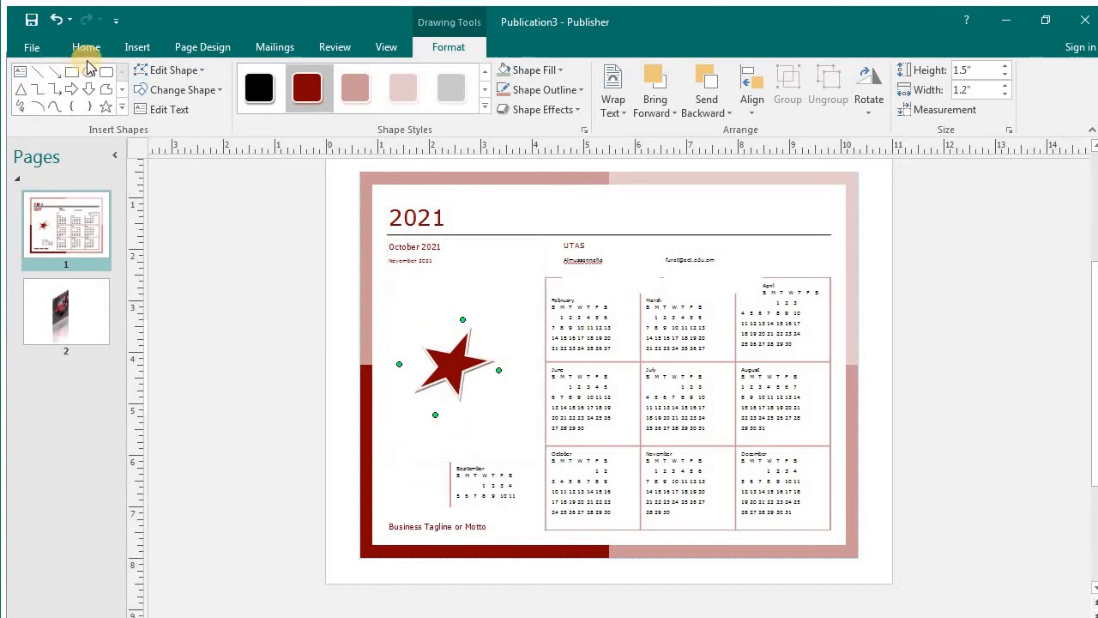
click(130, 52)
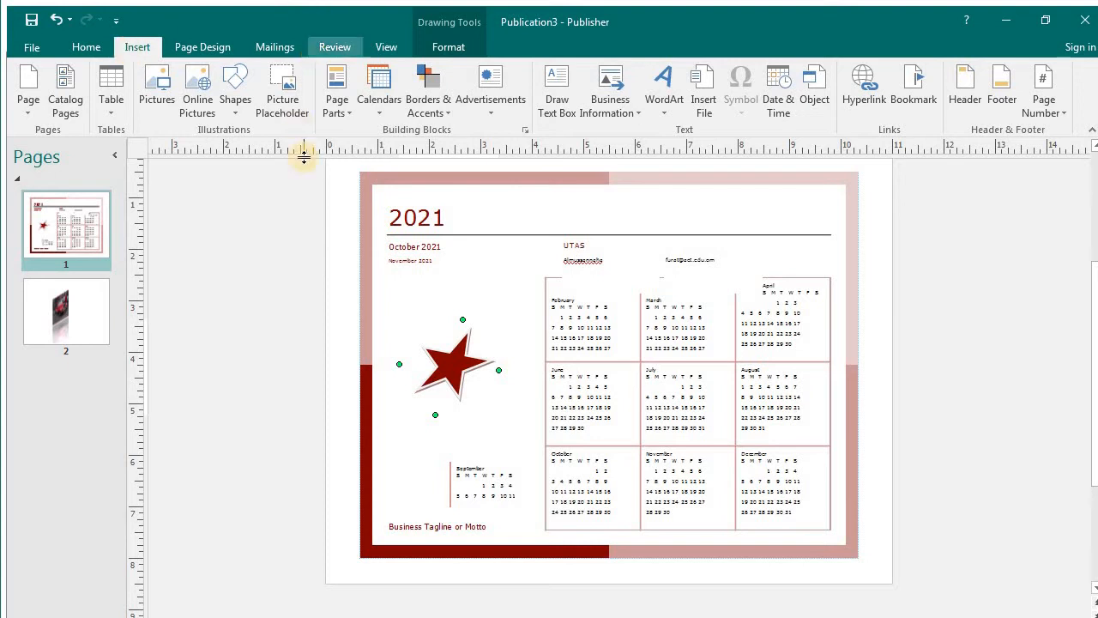
click(357, 115)
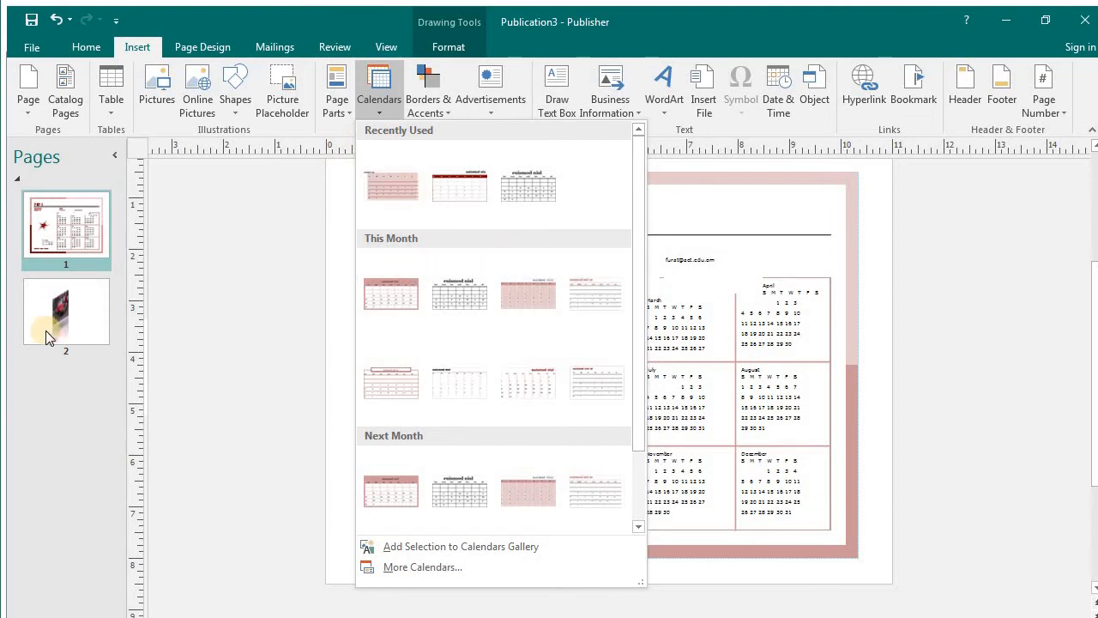
click(682, 201)
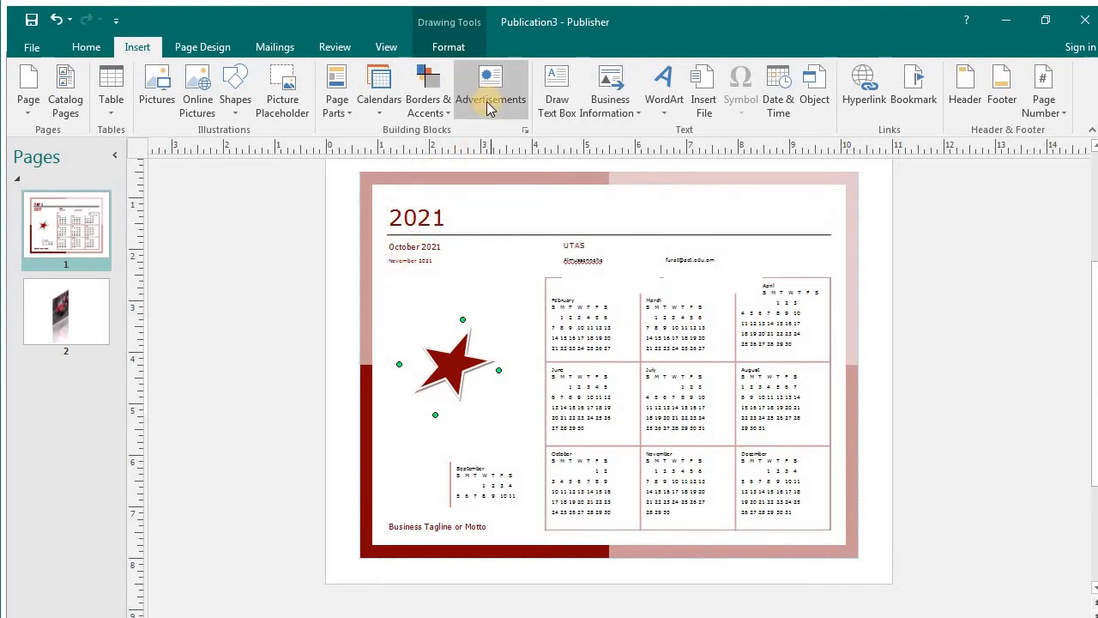
click(392, 119)
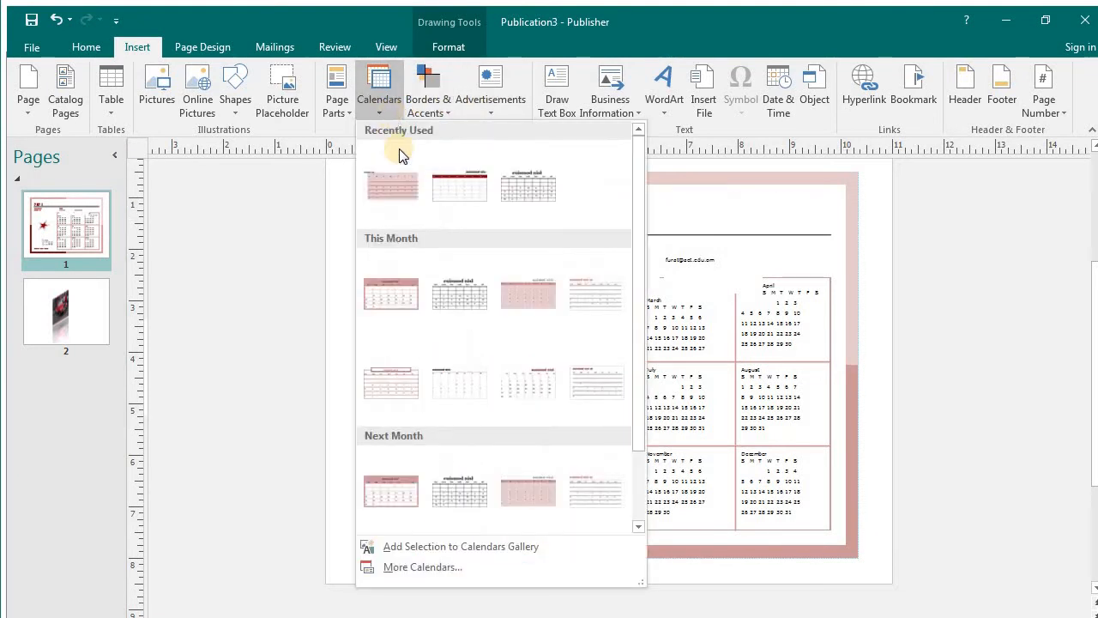
Step: Move the car picture on page 2 to the page's left margin, near the upper edge
click(94, 322)
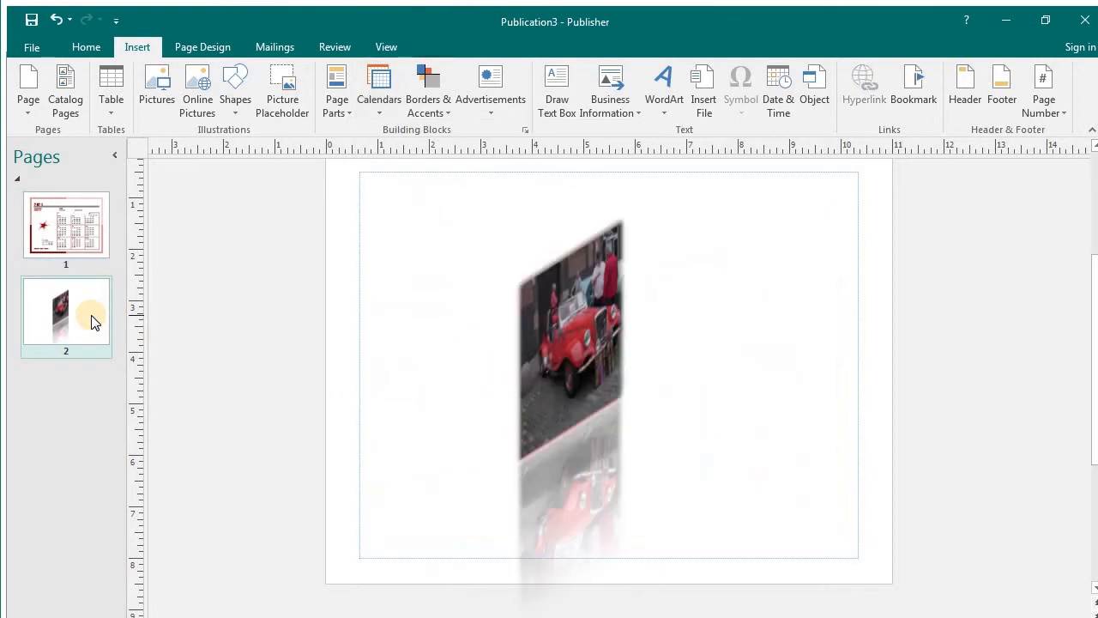
drag(591, 405, 446, 354)
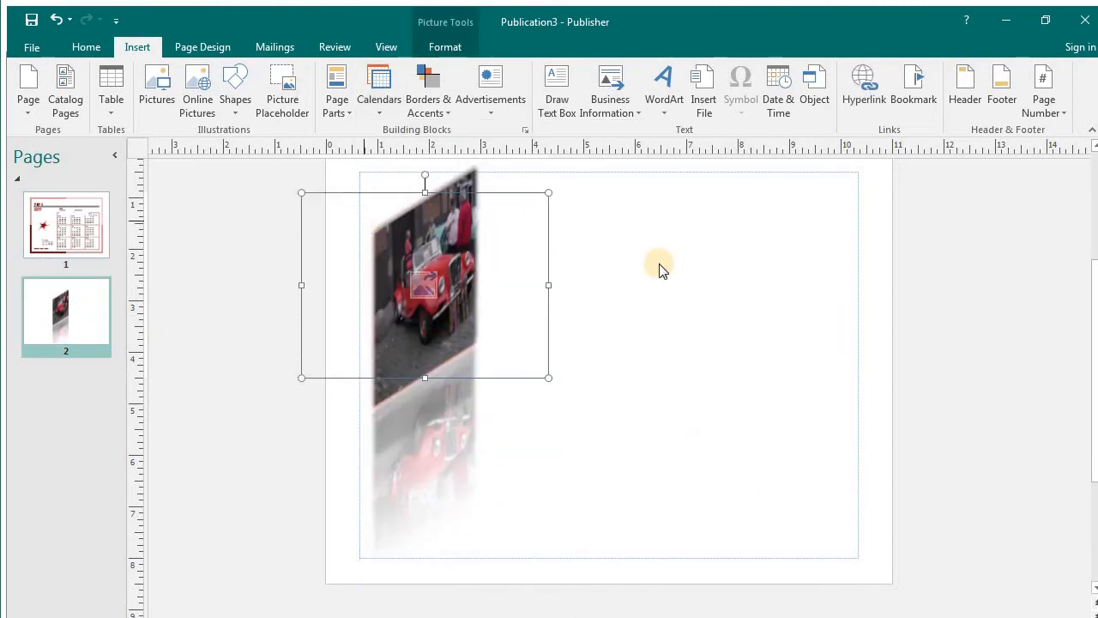
click(693, 287)
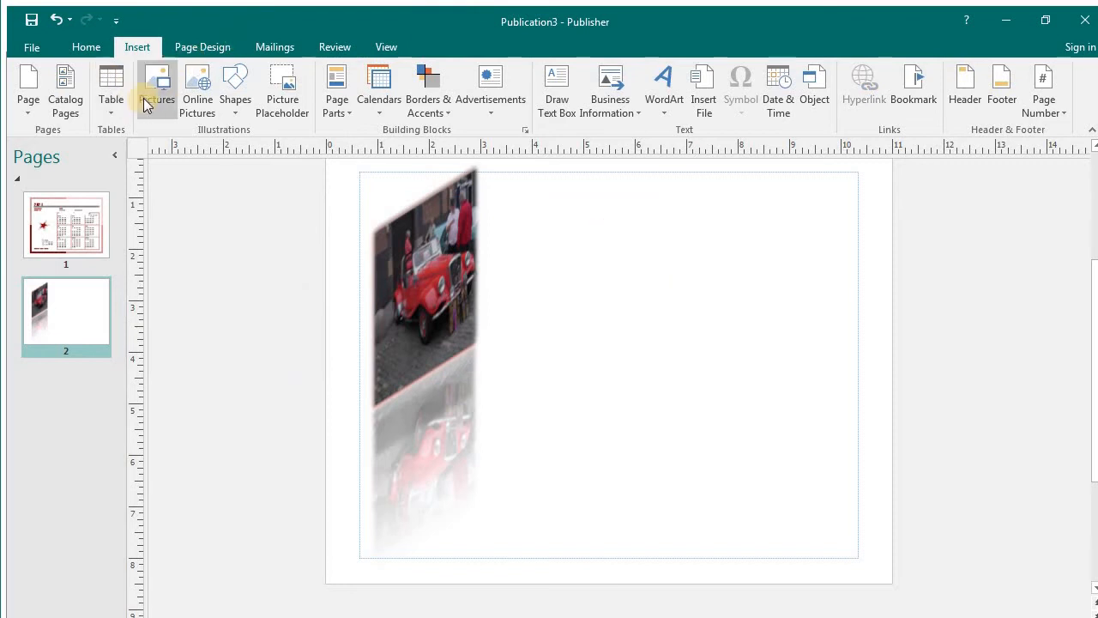
Step: Insert the first recently used calendar, October 2020, on page 2 and move it up and right, clear of the car picture
click(394, 102)
click(389, 176)
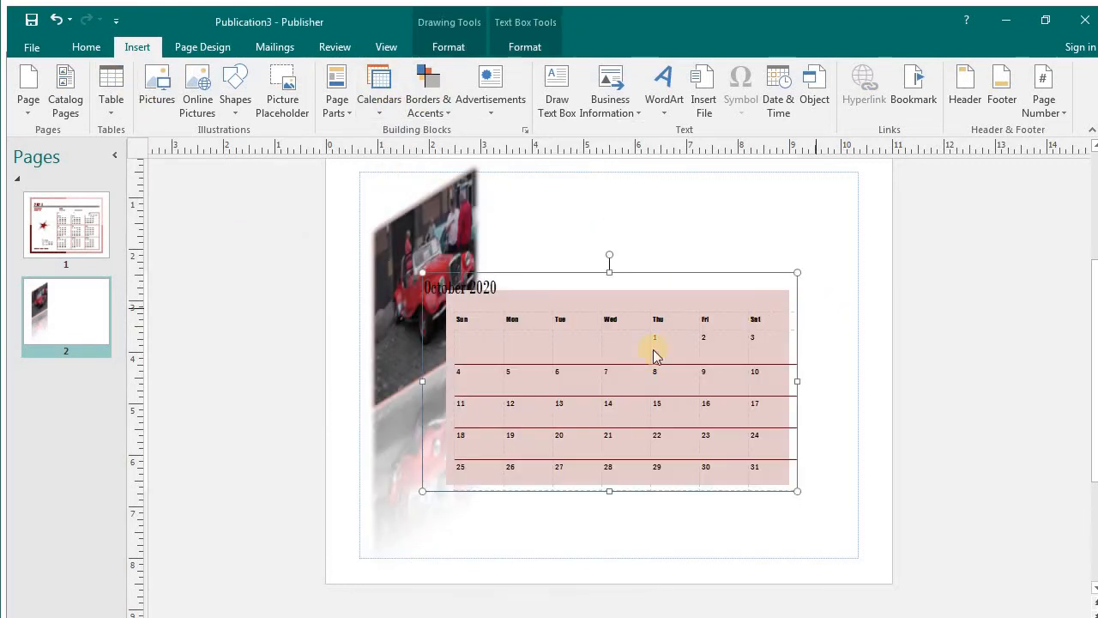
click(717, 360)
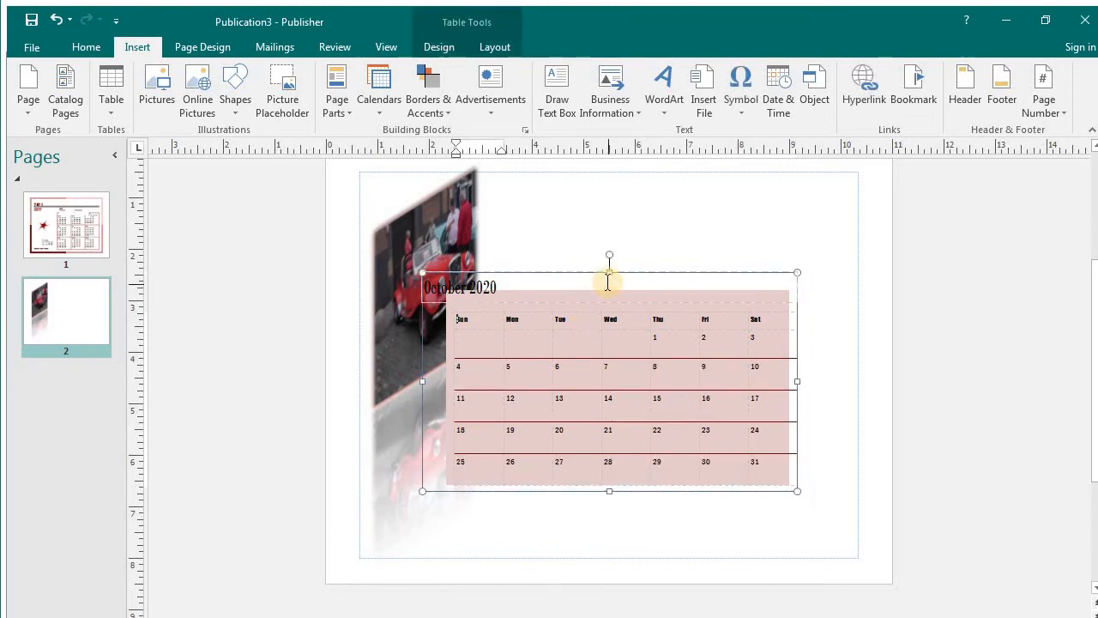
click(589, 274)
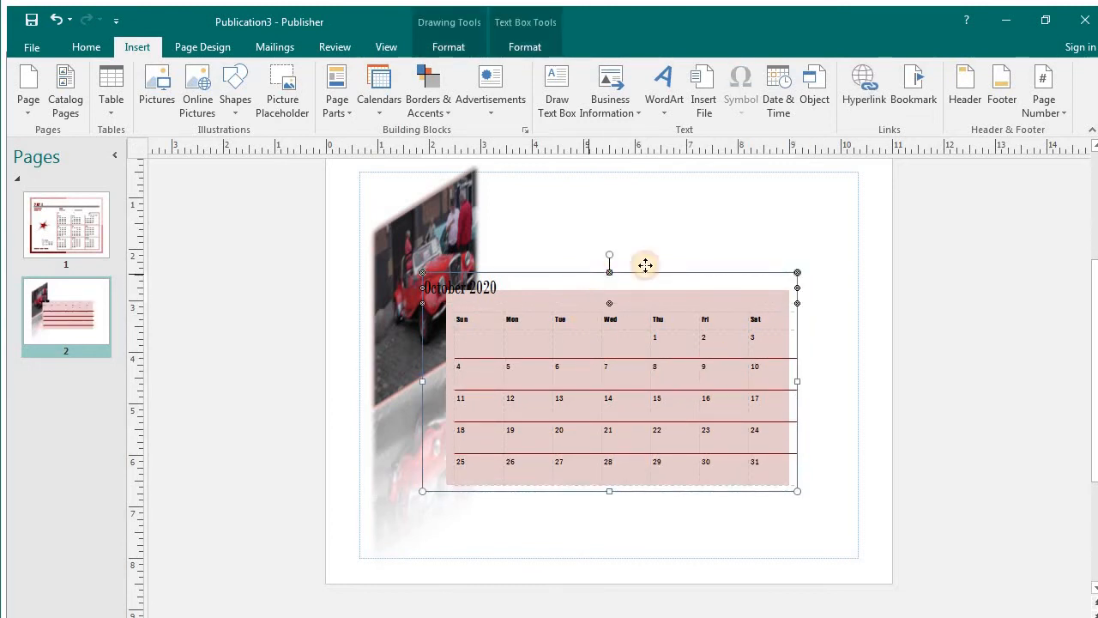
drag(672, 235, 678, 218)
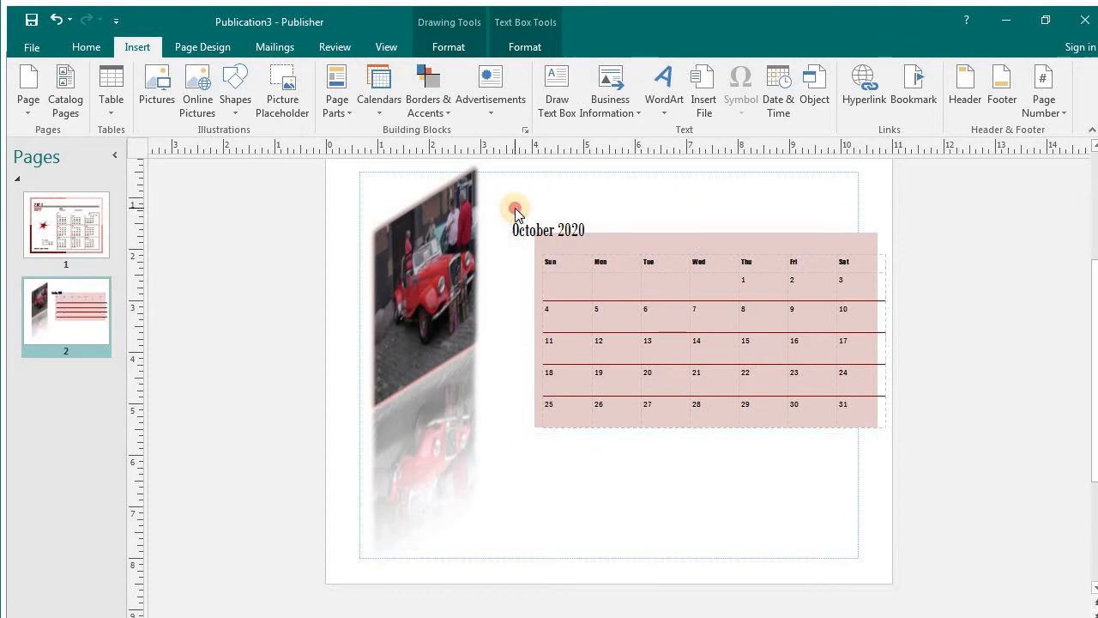
click(514, 212)
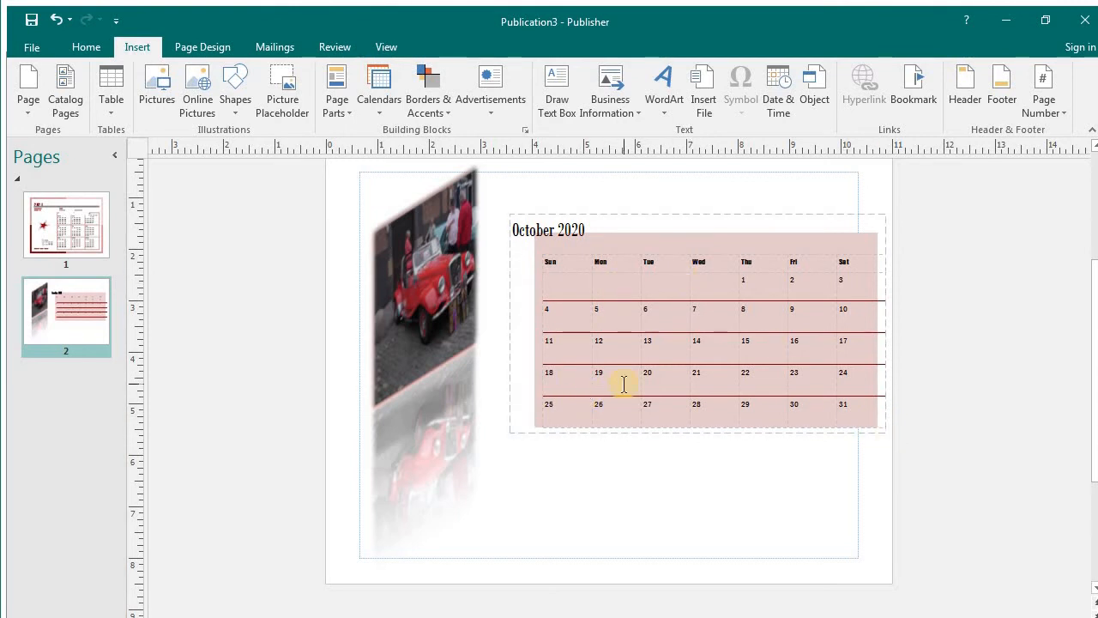
Step: Fill the 6 October cell of the calendar with a muted green scheme color
click(659, 321)
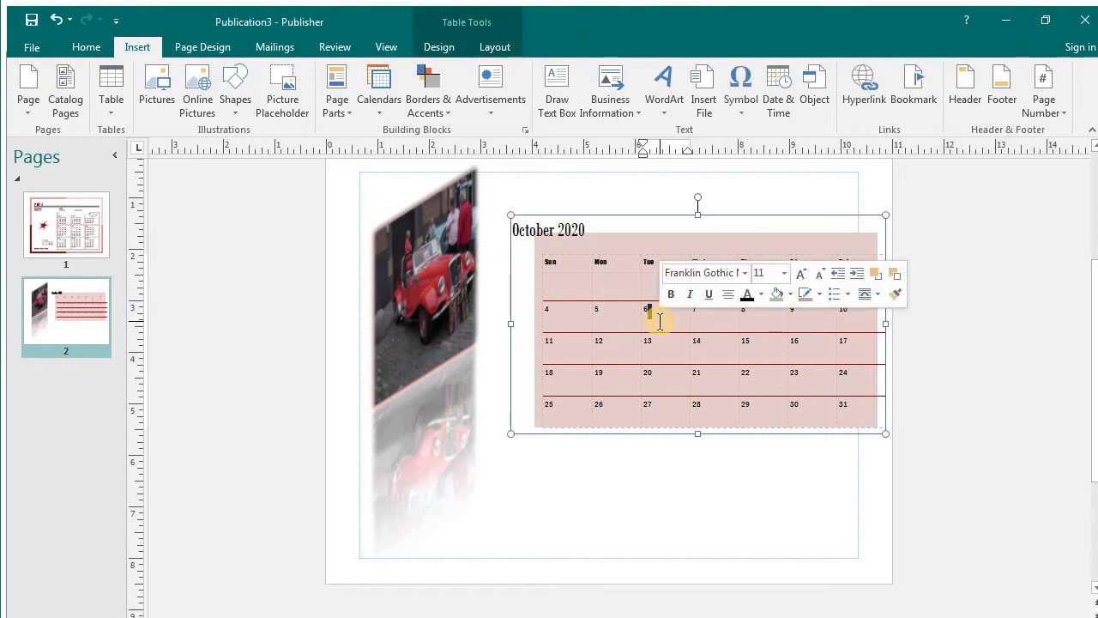
click(792, 295)
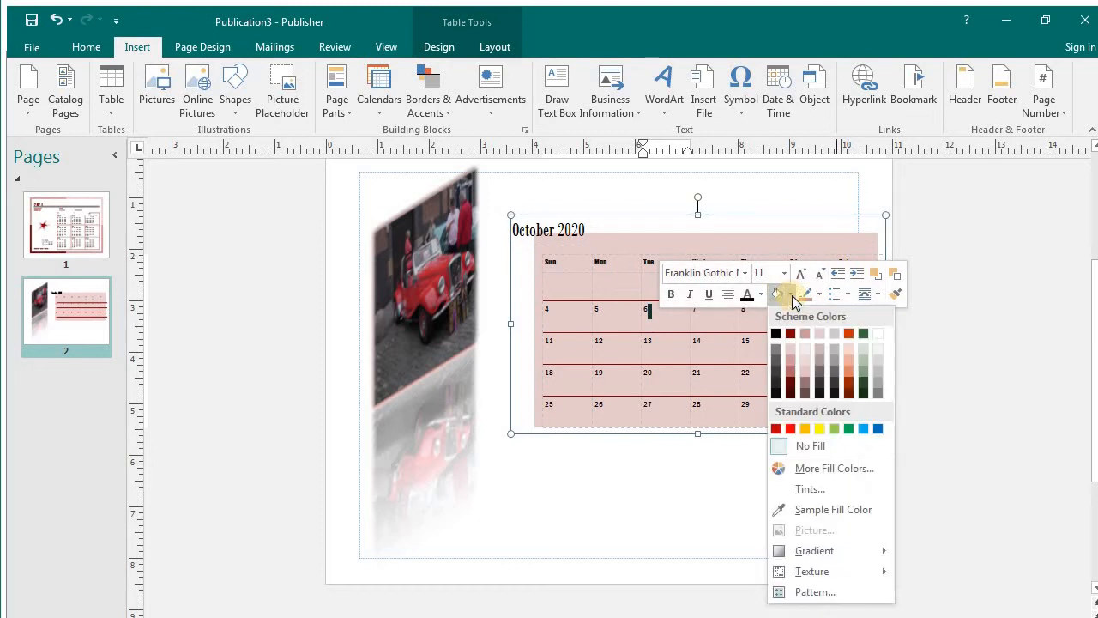
click(865, 369)
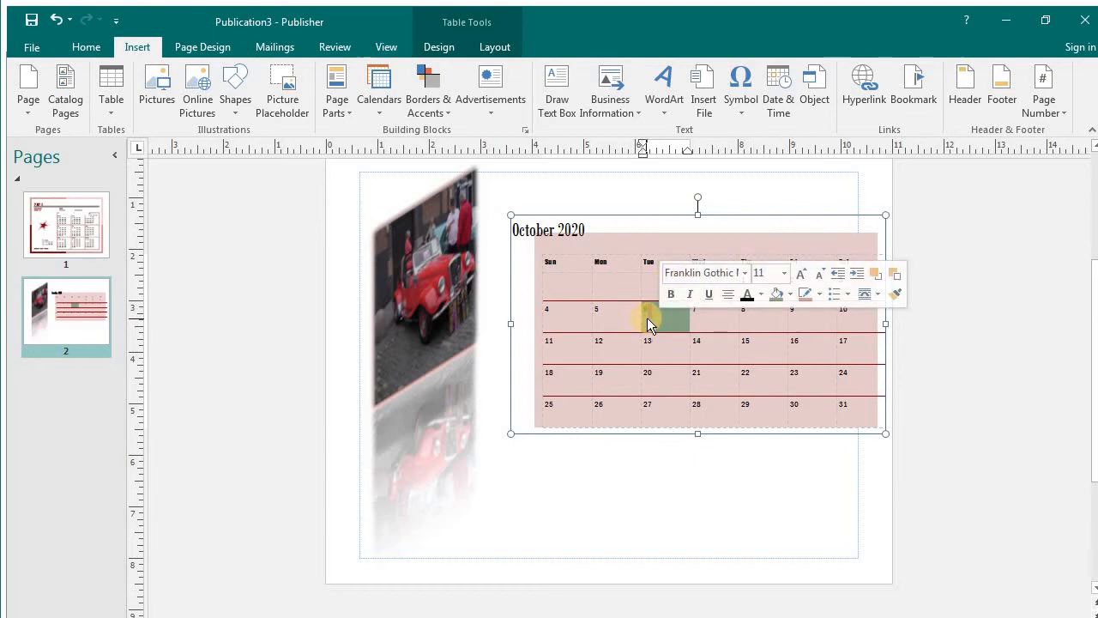
Step: Enlarge the number in the 6 October cell to 16 pt and color it red
double_click(645, 311)
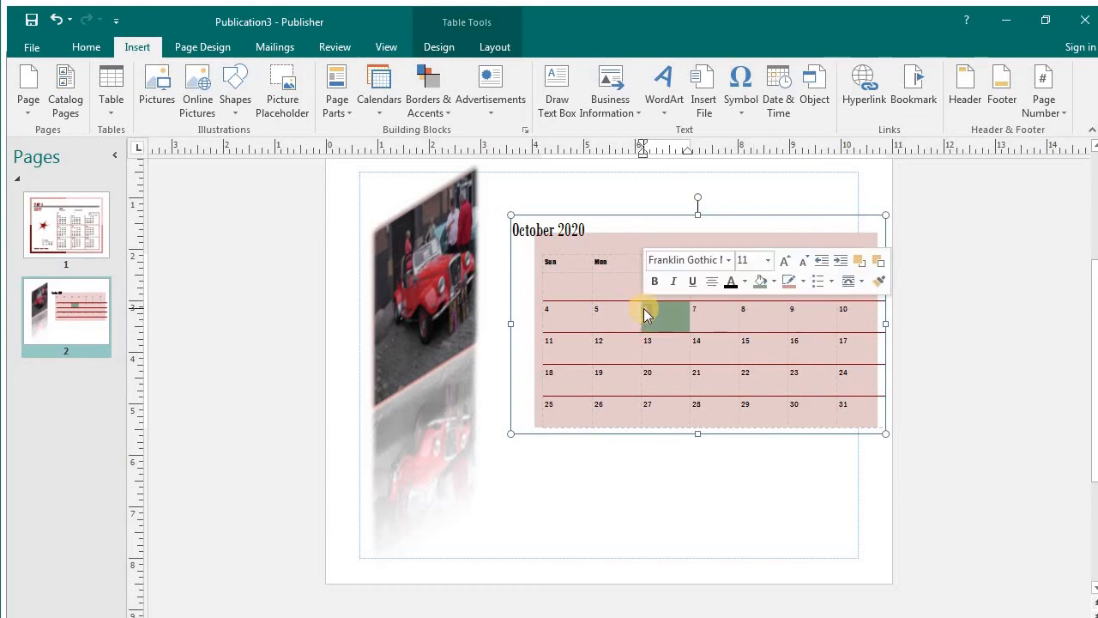
click(786, 261)
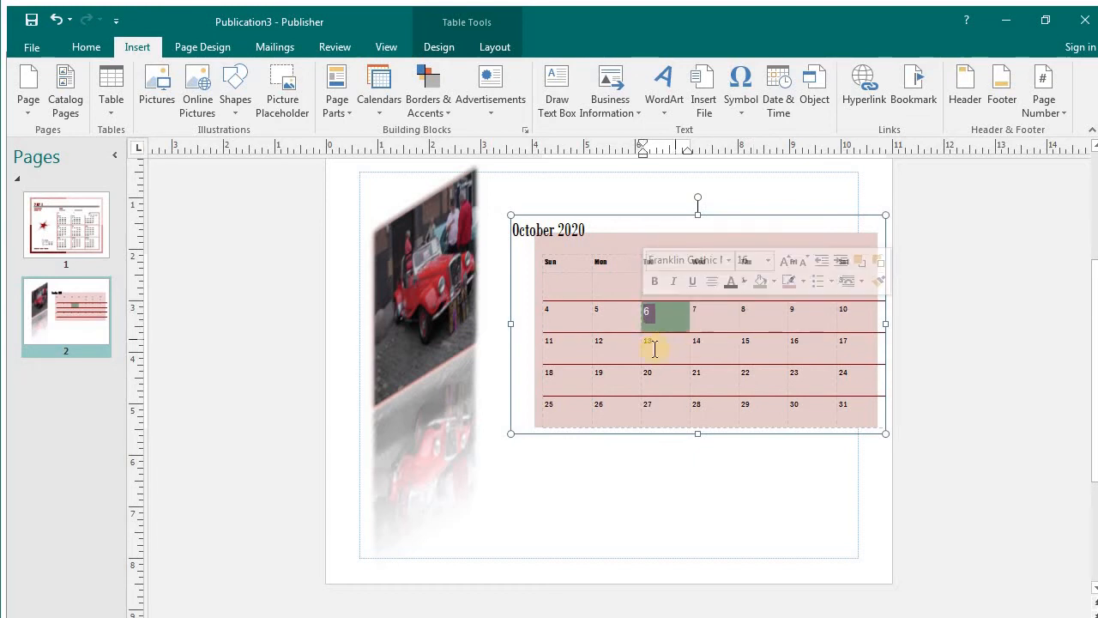
click(802, 285)
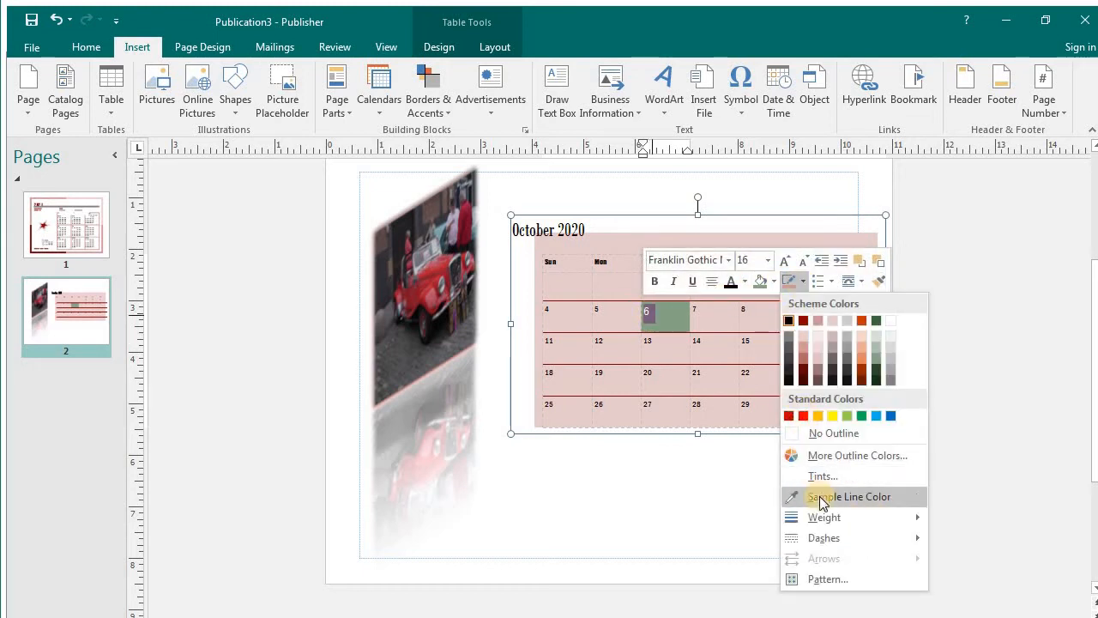
mouse_move(828, 546)
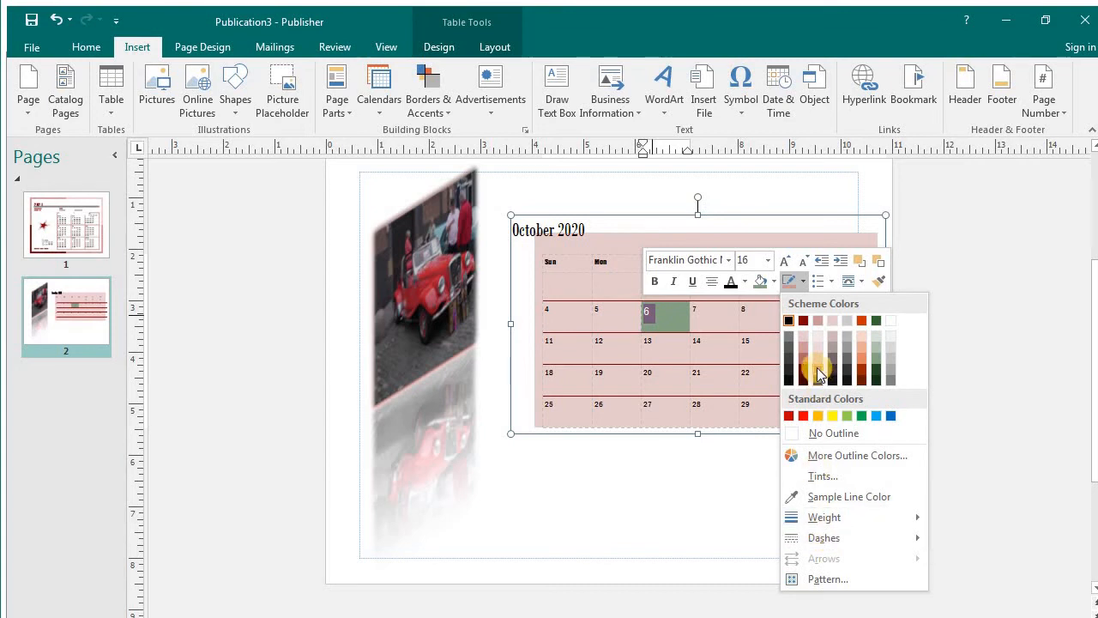
click(736, 287)
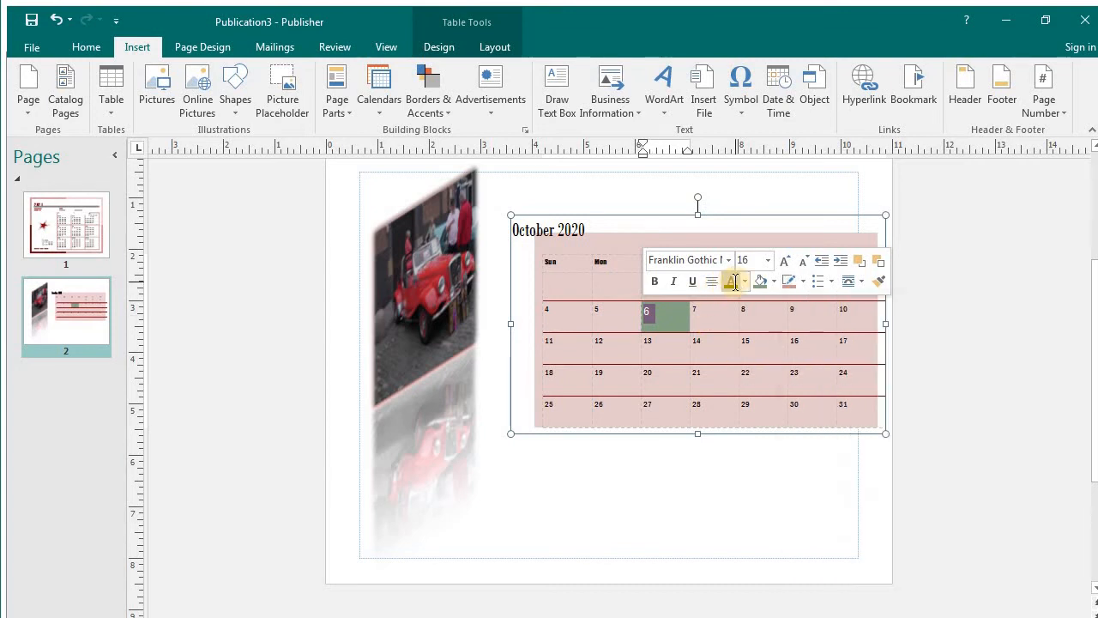
click(743, 283)
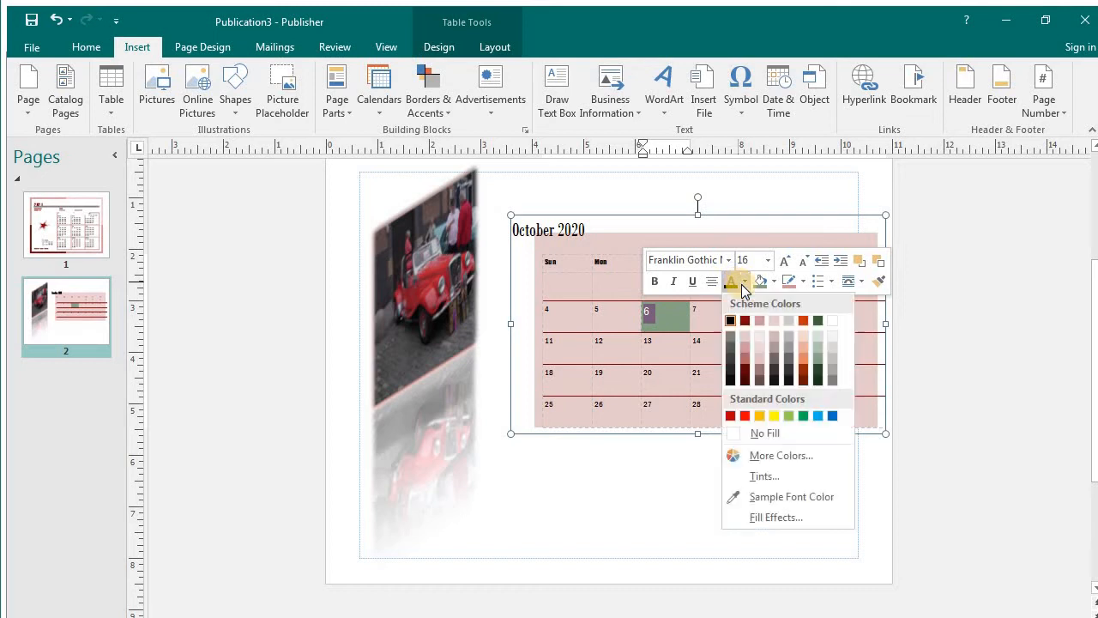
click(743, 367)
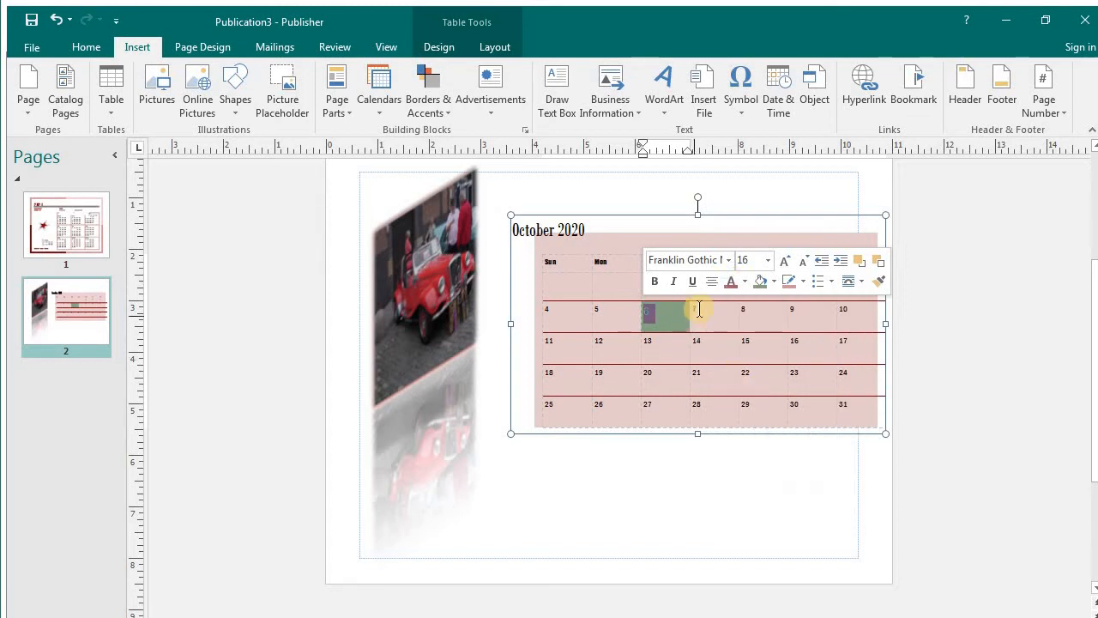
click(581, 505)
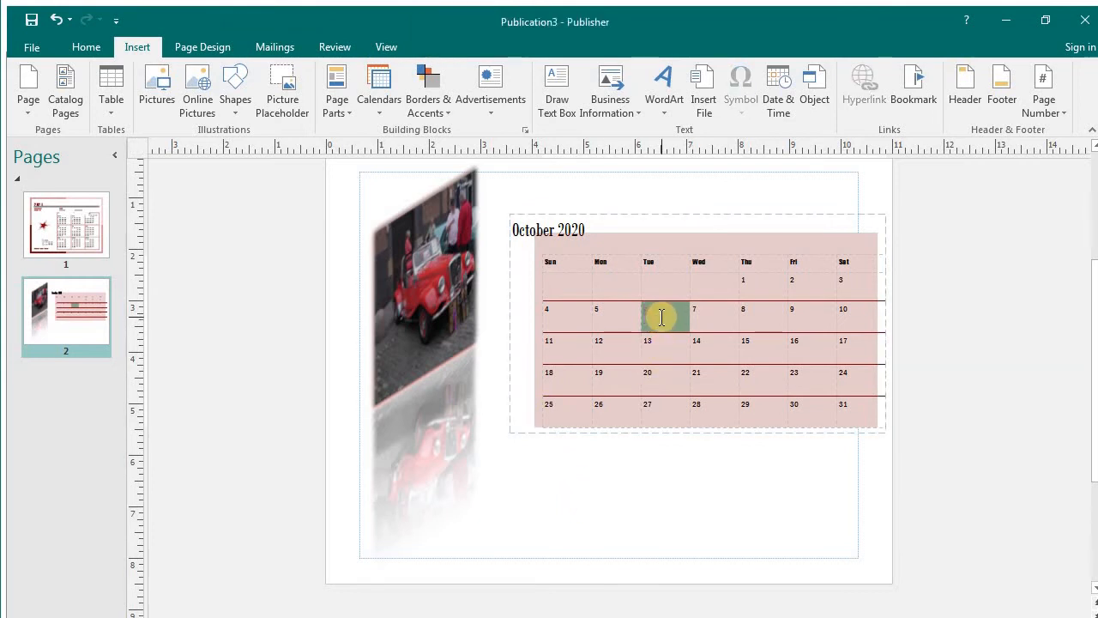
Step: Add a short underlined note after the number in the 6 October cell
click(662, 318)
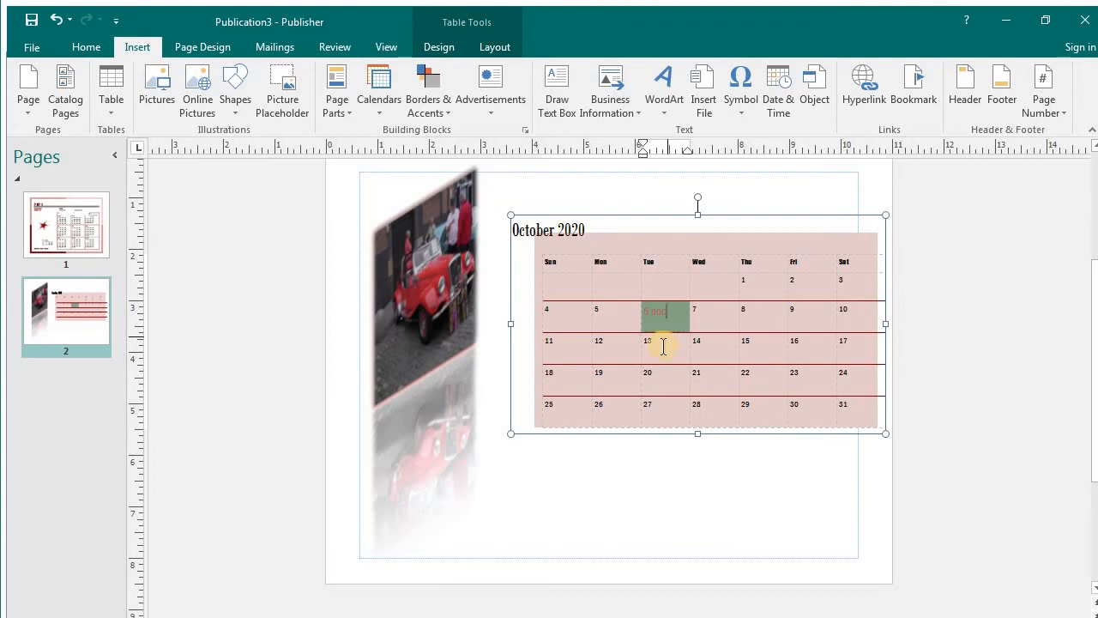
right_click(663, 313)
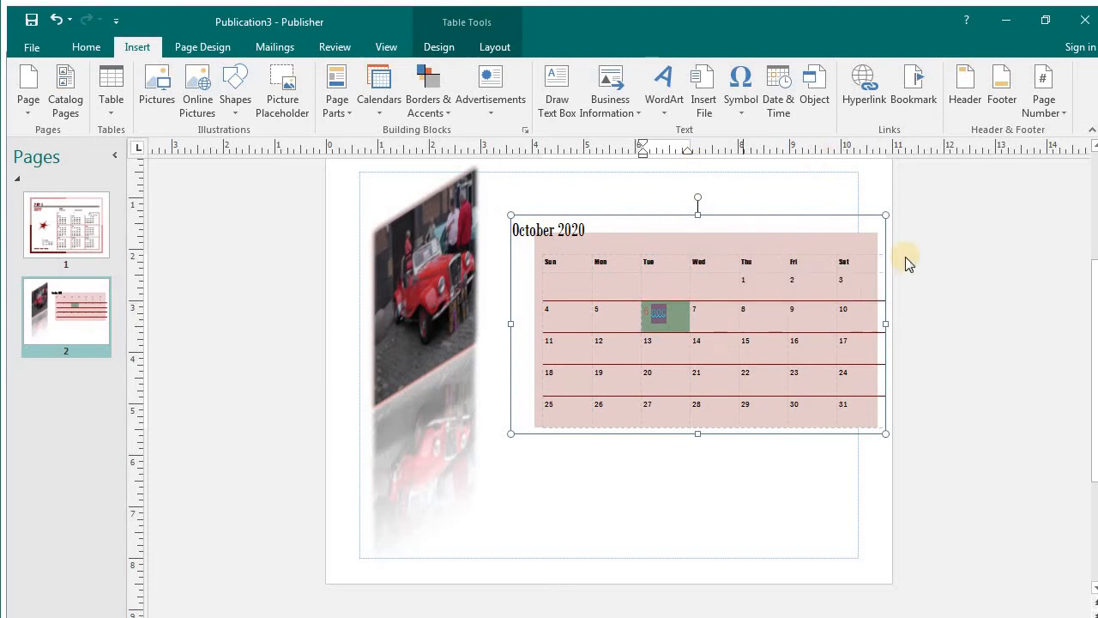
click(991, 306)
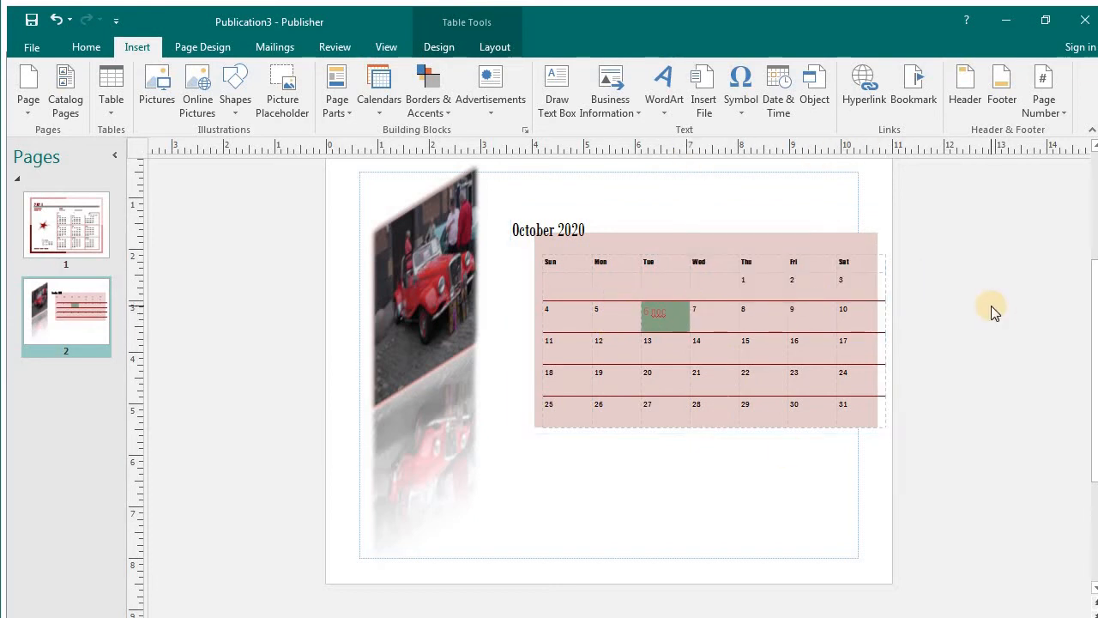
click(670, 322)
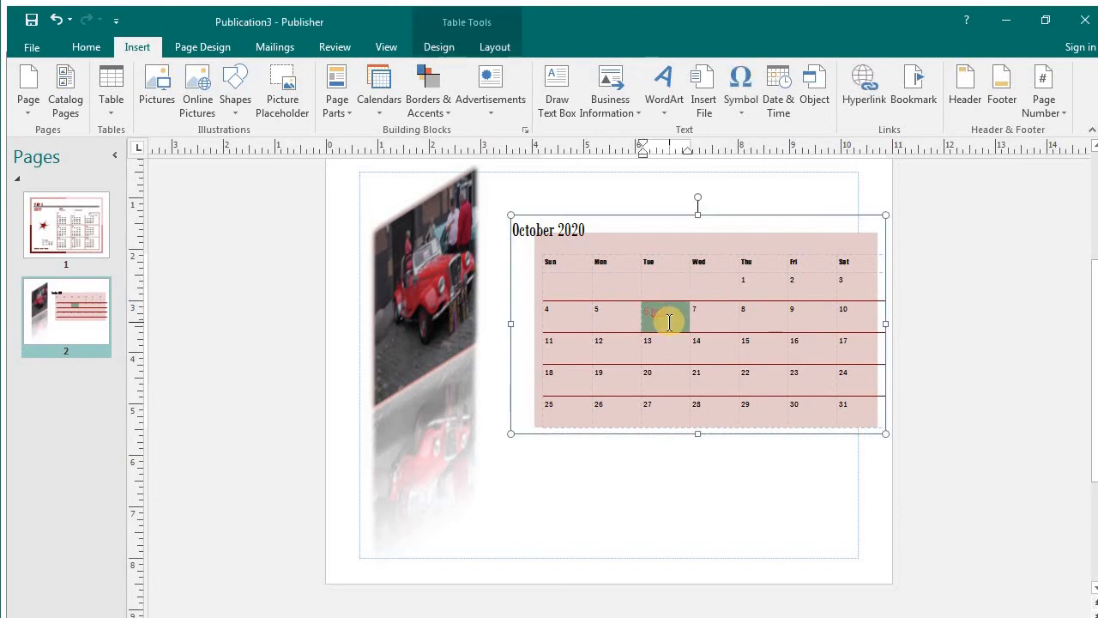
click(702, 309)
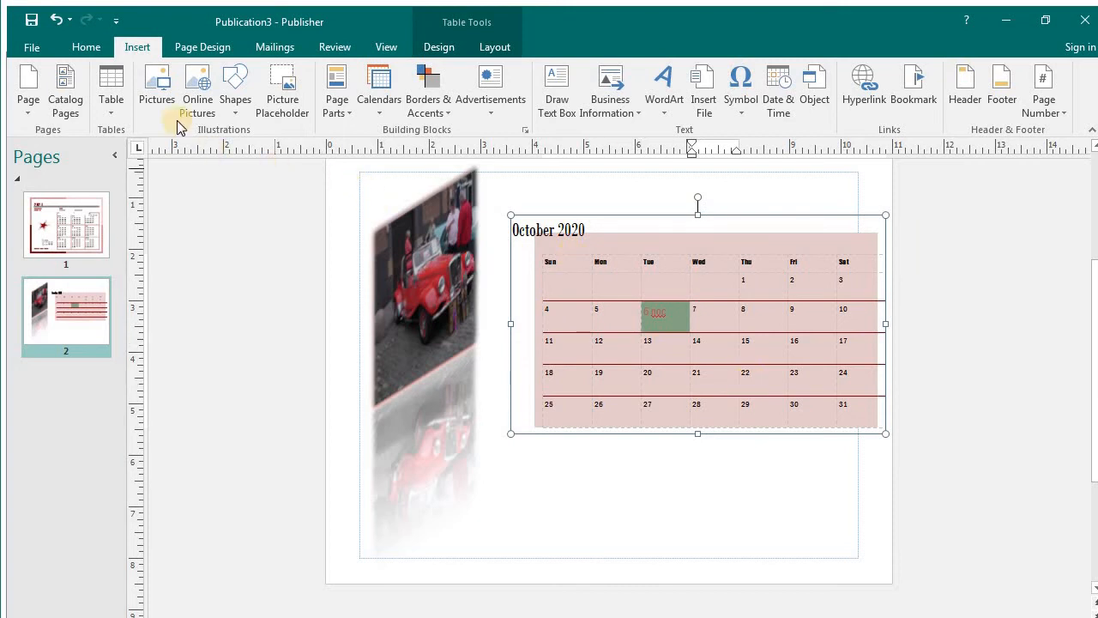
click(123, 97)
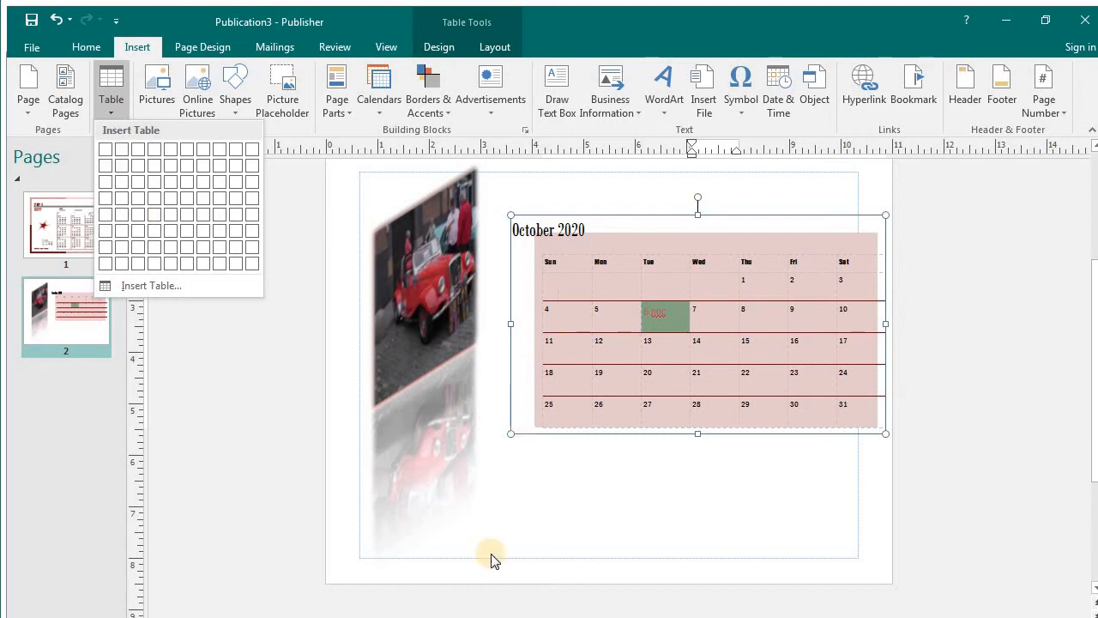
click(558, 508)
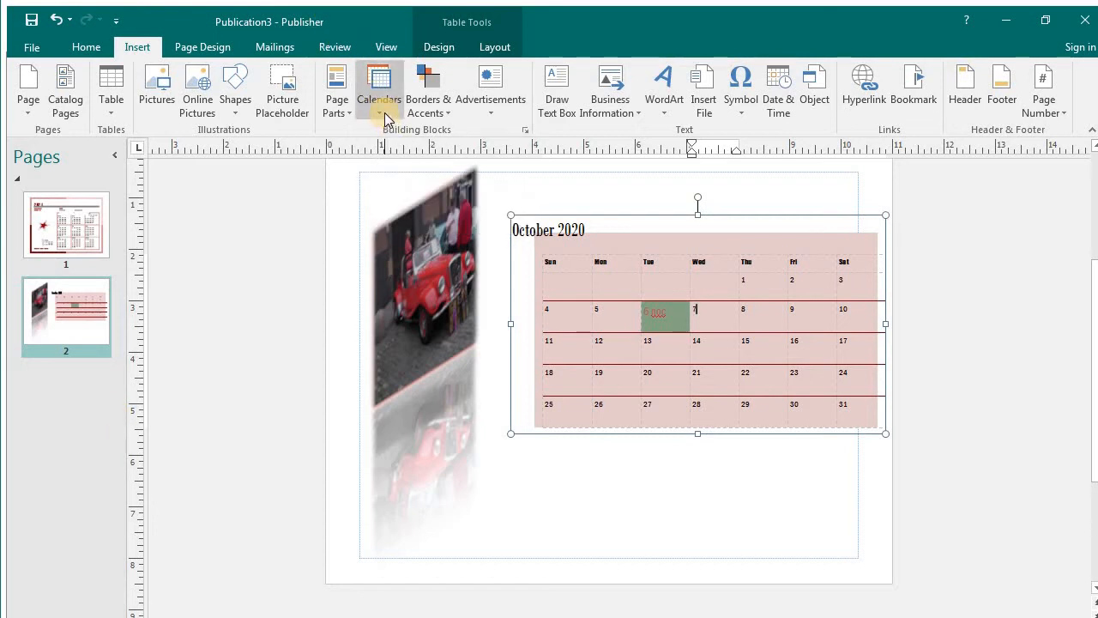
Step: Browse the page parts gallery and the full page parts library for headings, pull quotes, reply forms and sidebars
click(348, 118)
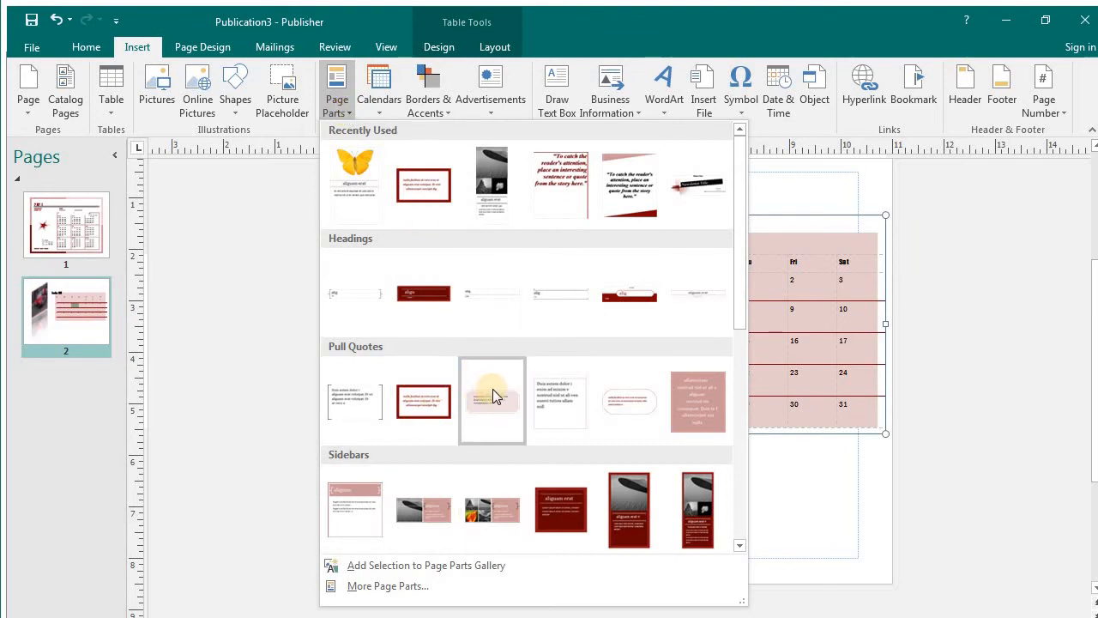
drag(747, 257, 743, 397)
right_click(744, 398)
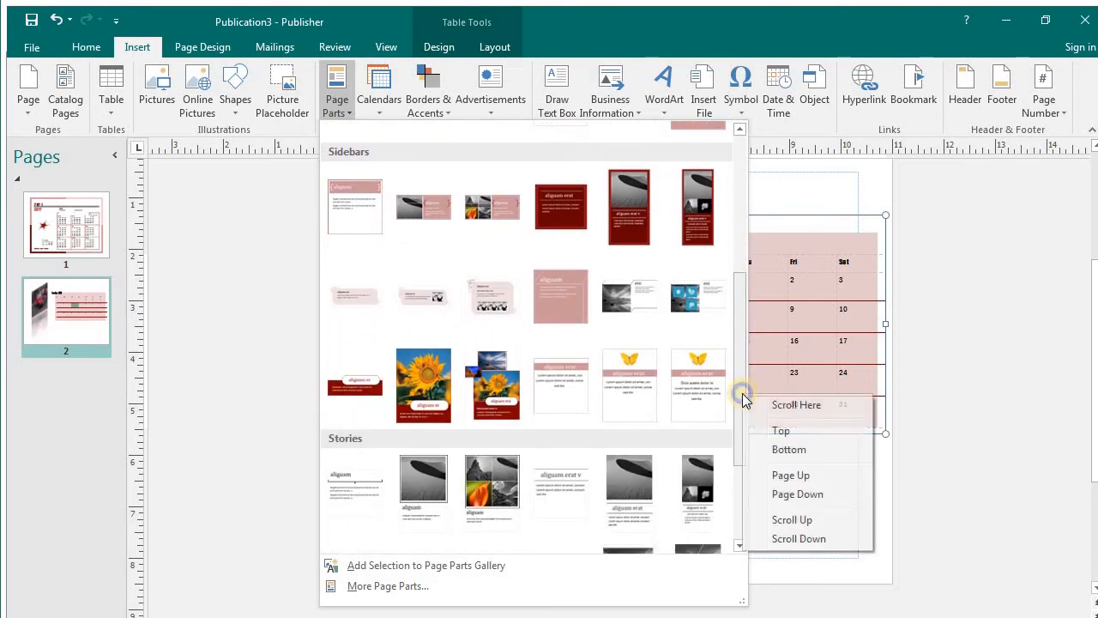
click(743, 336)
drag(758, 245, 758, 170)
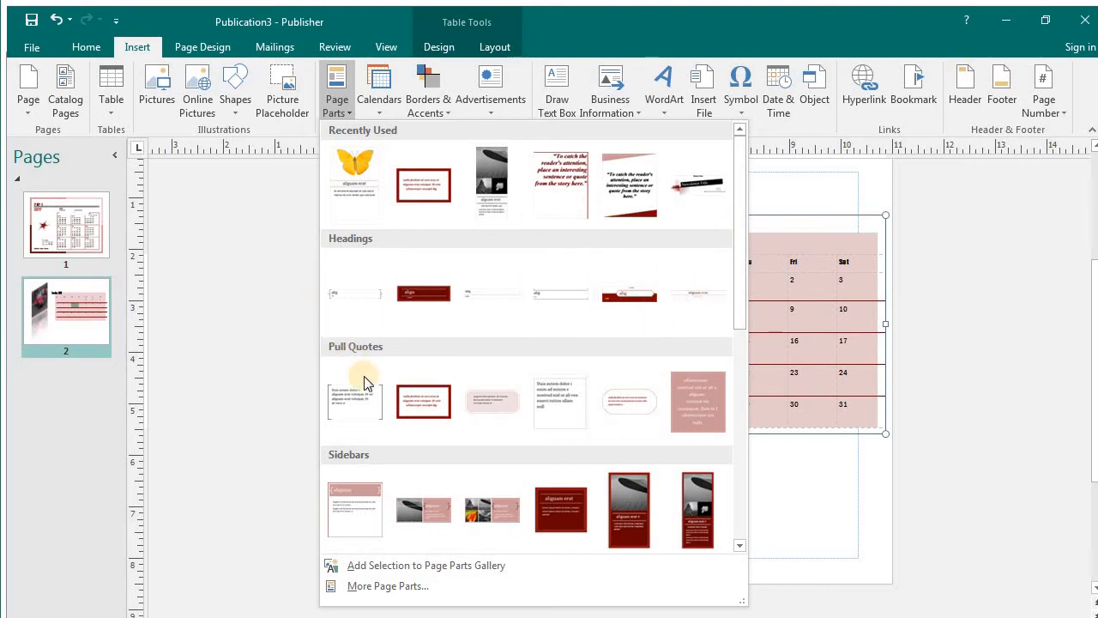
click(380, 593)
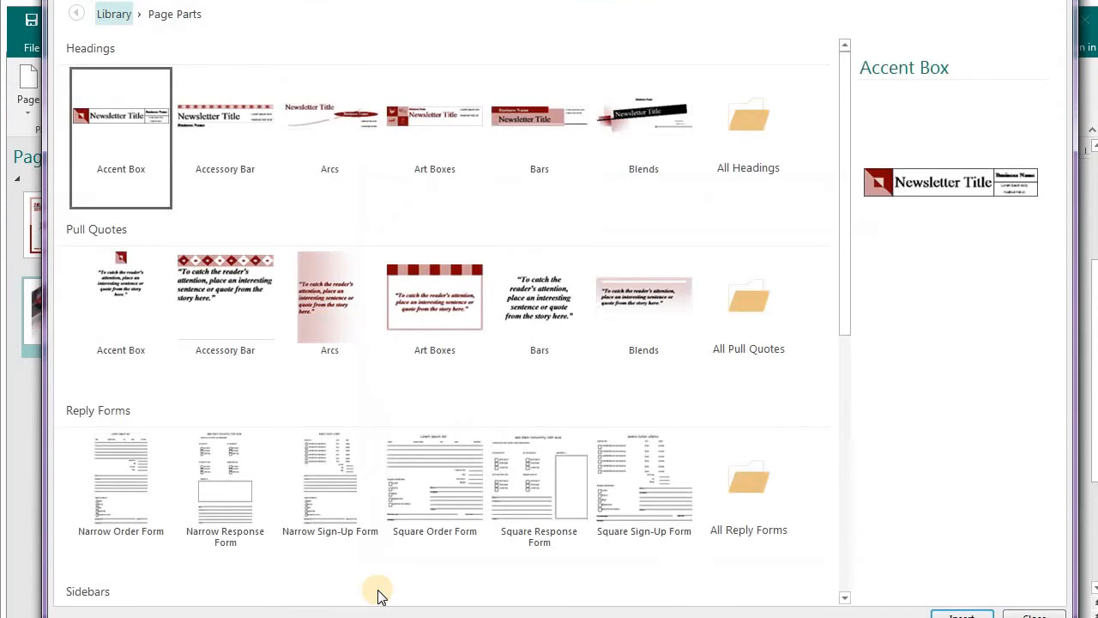
key(Escape)
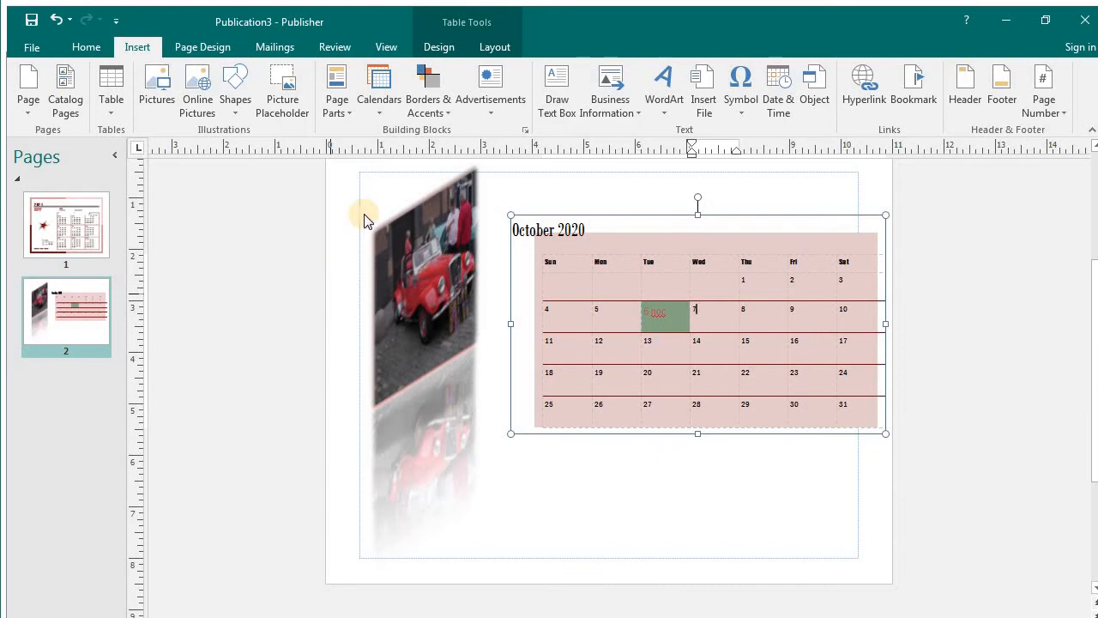
Step: Try a "Special points of interest" sidebar from the page parts library on page 2, and delete it
click(344, 113)
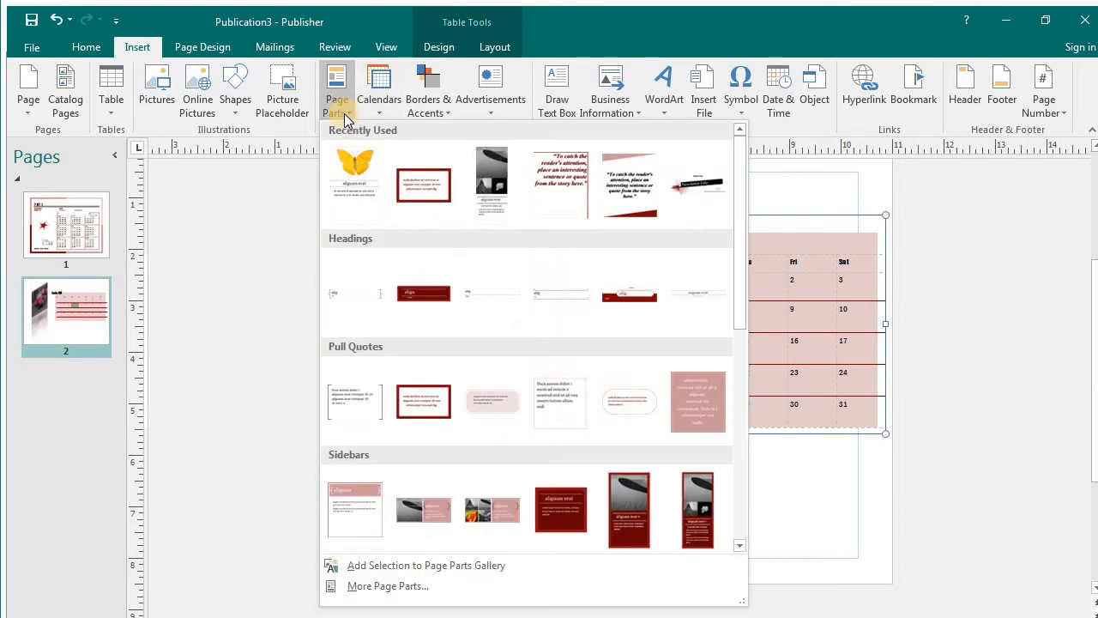
click(377, 586)
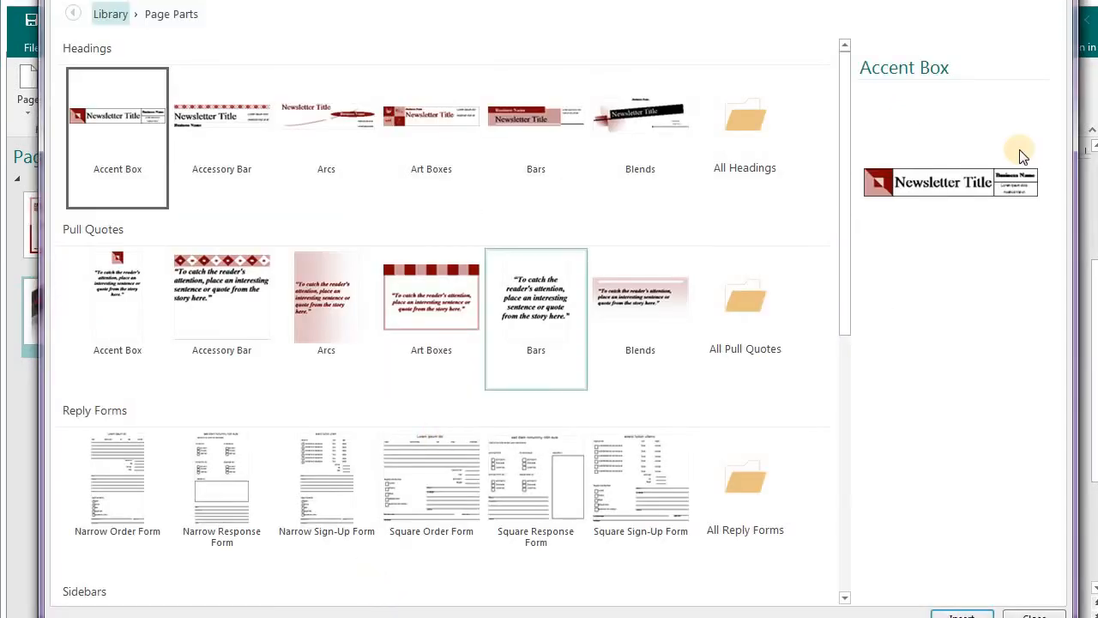
drag(841, 105, 838, 249)
click(743, 374)
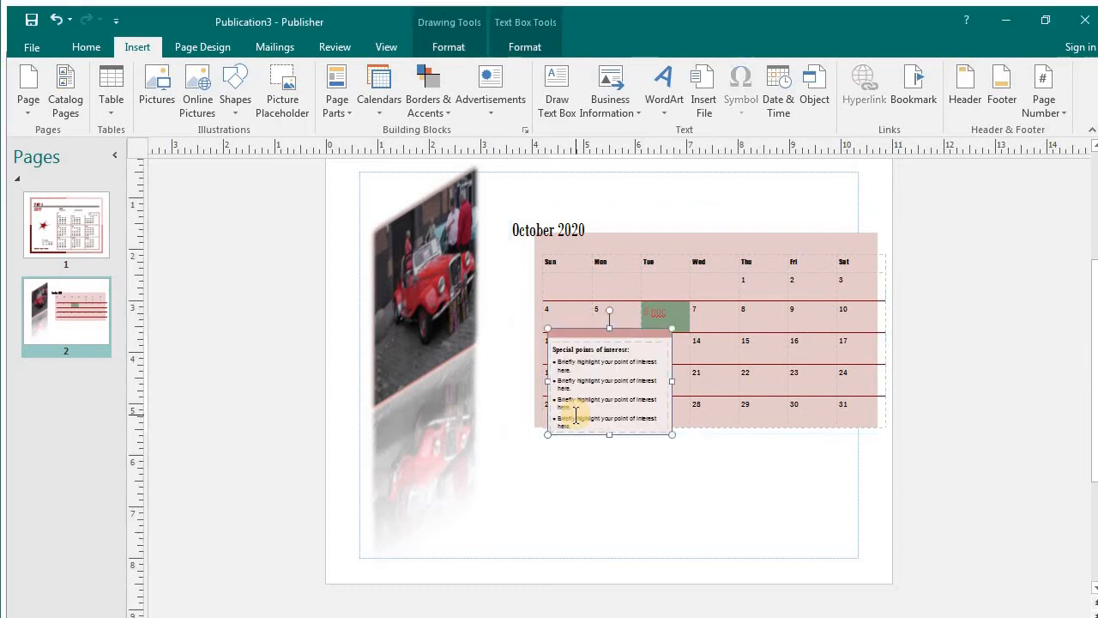
click(551, 337)
key(Delete)
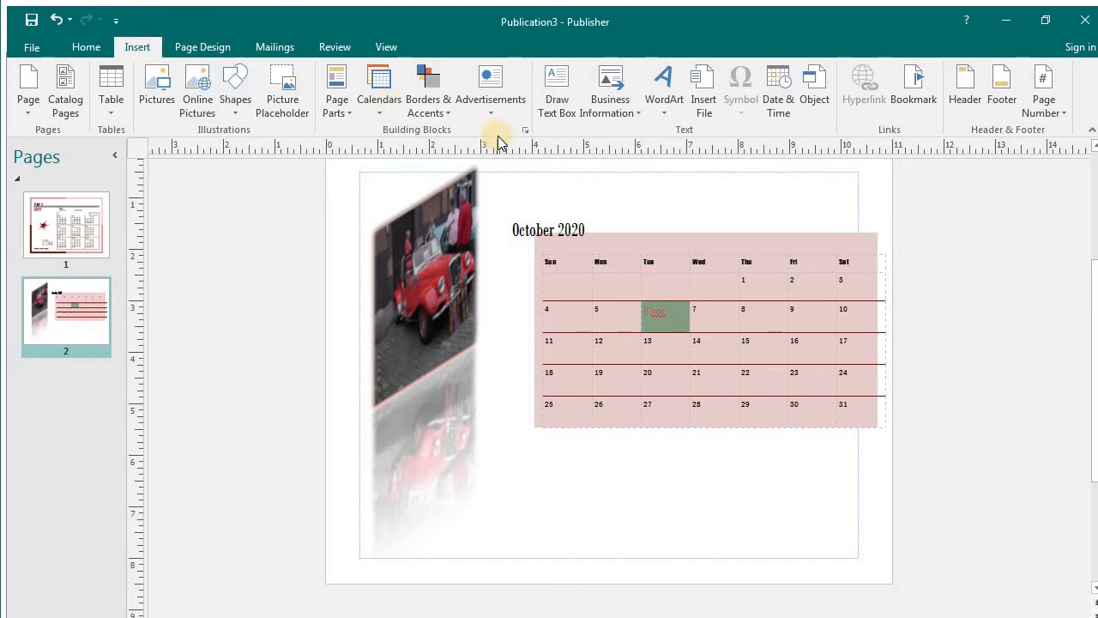
Step: Insert the Capsules pull quote from the full set of pull quotes in the page parts library on page 2
click(352, 114)
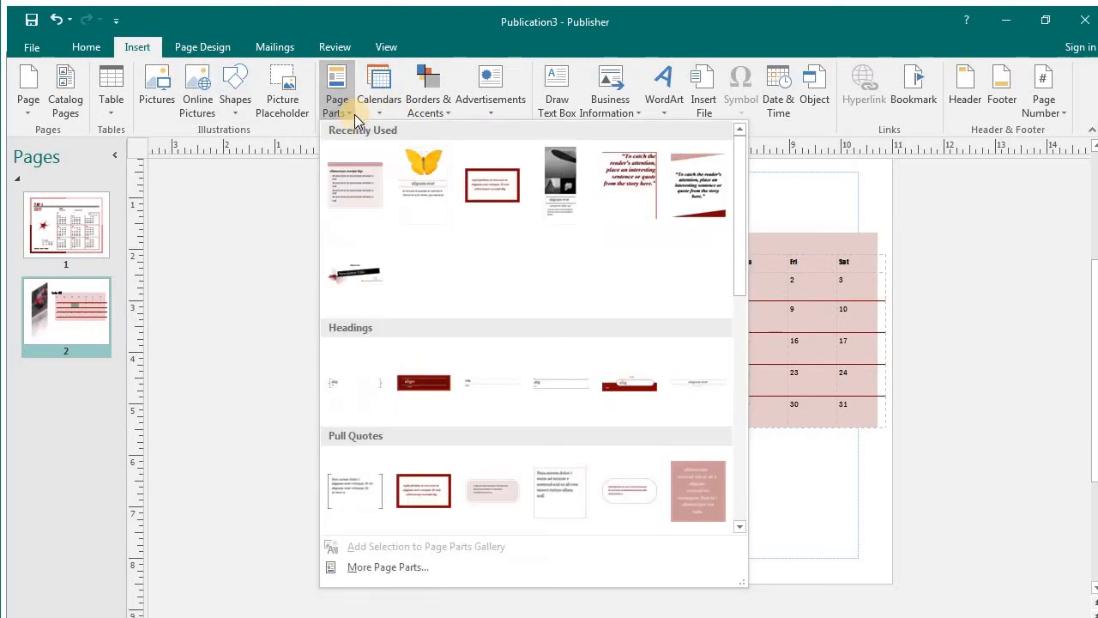
click(386, 568)
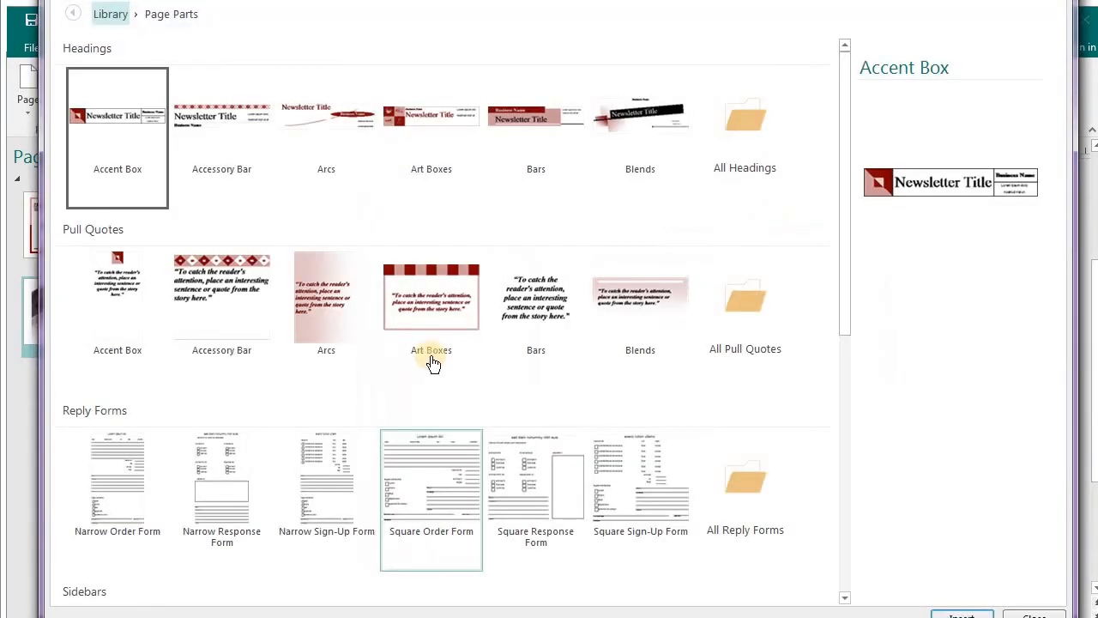
click(749, 309)
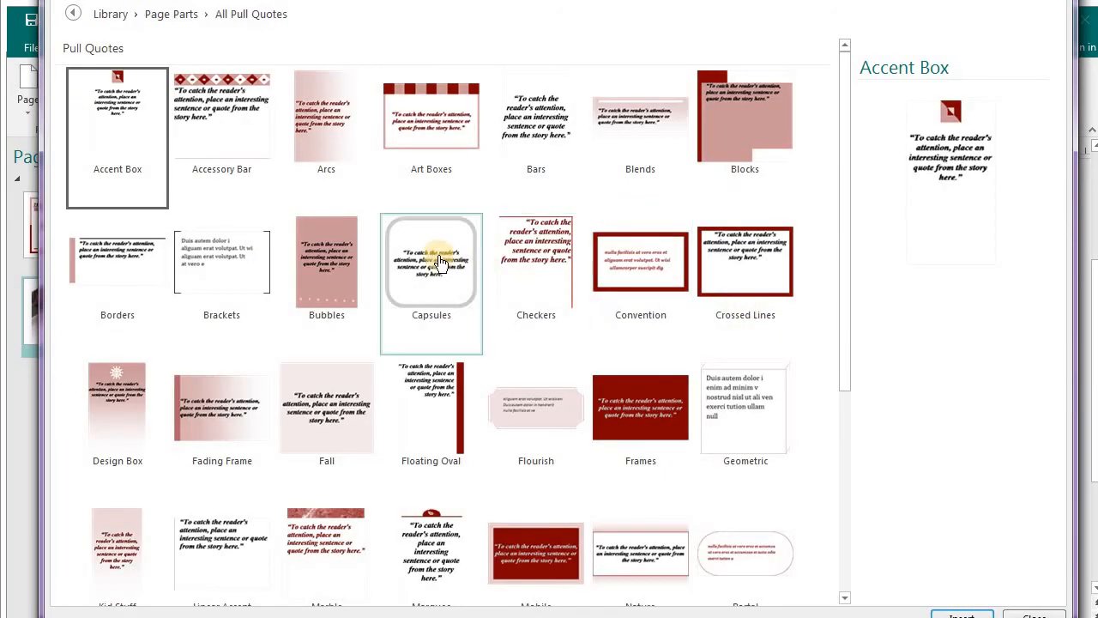
click(434, 252)
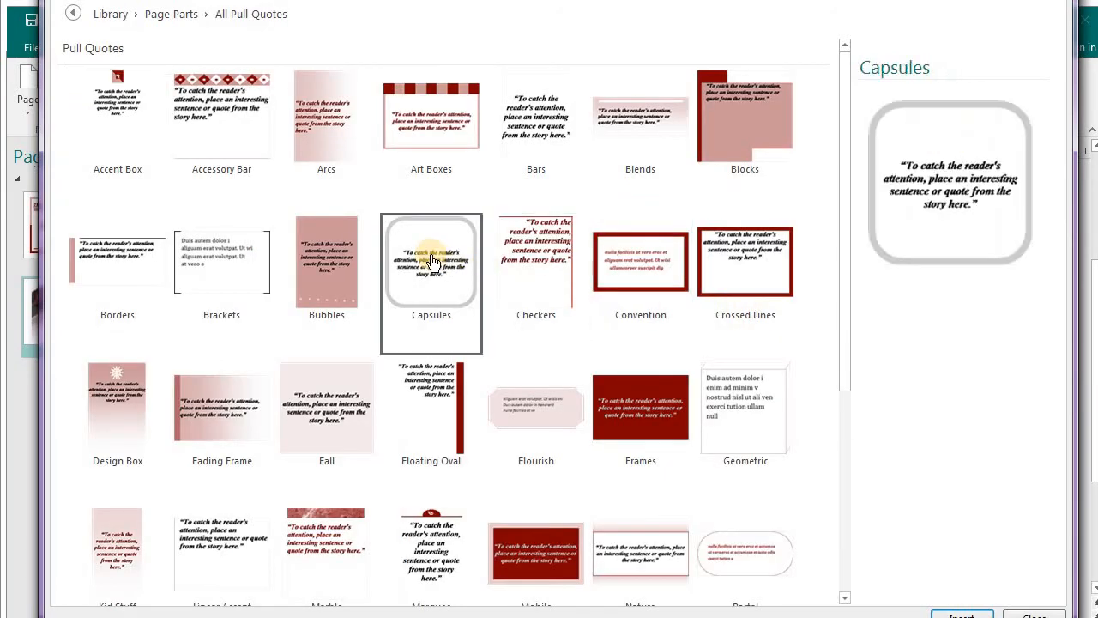
click(954, 612)
Step: Move the Capsules pull quote off the calendar to the empty area below it, beside the car picture's reflection
triple_click(611, 369)
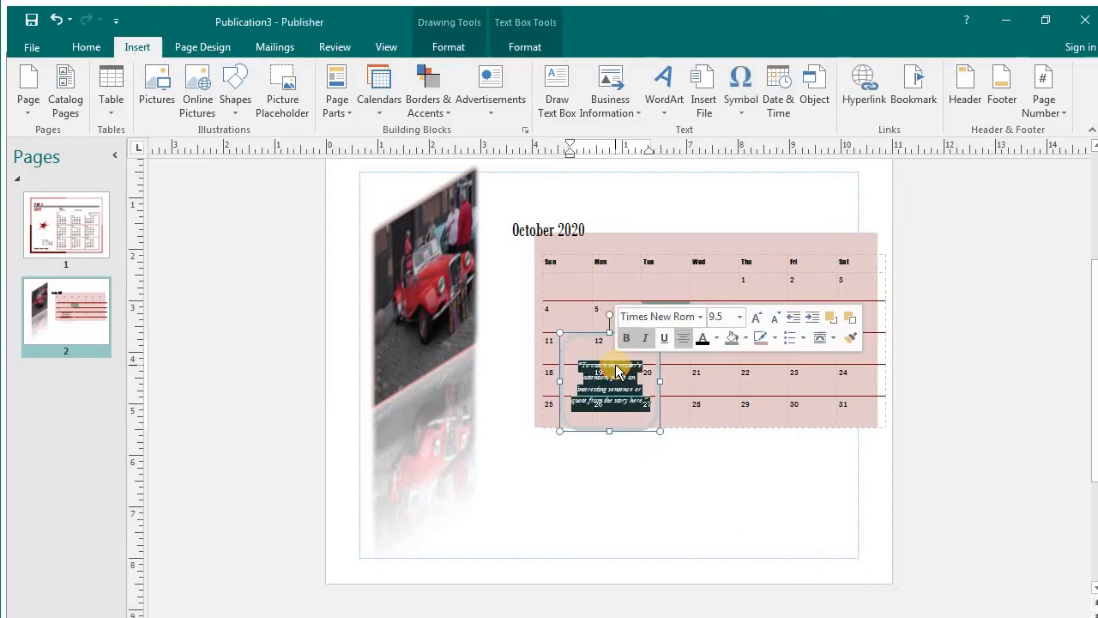
click(566, 326)
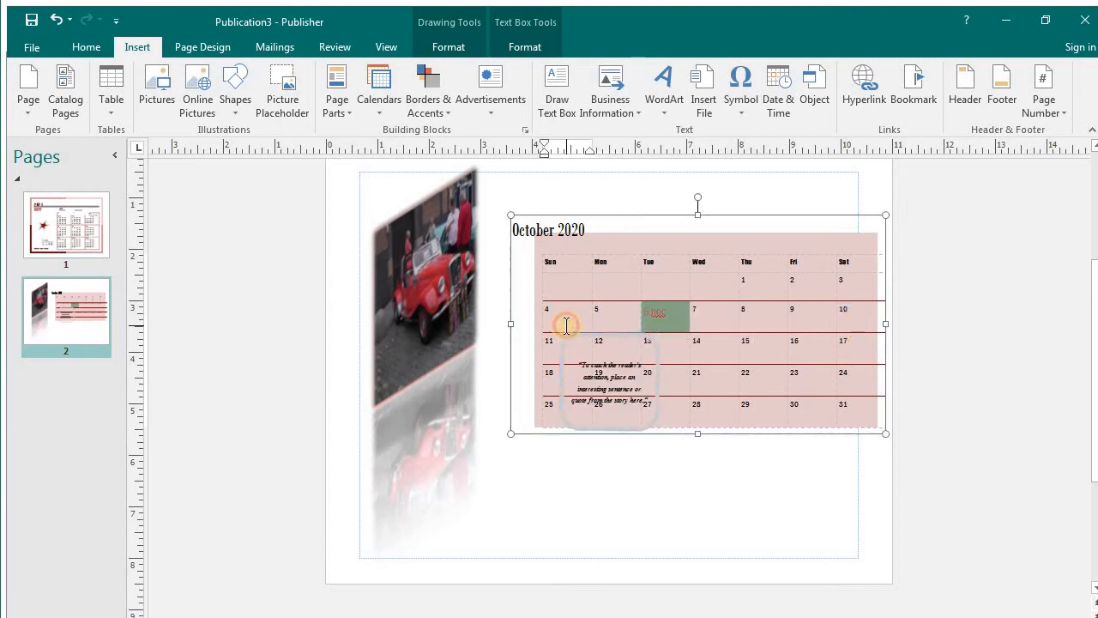
click(567, 341)
drag(567, 341, 506, 455)
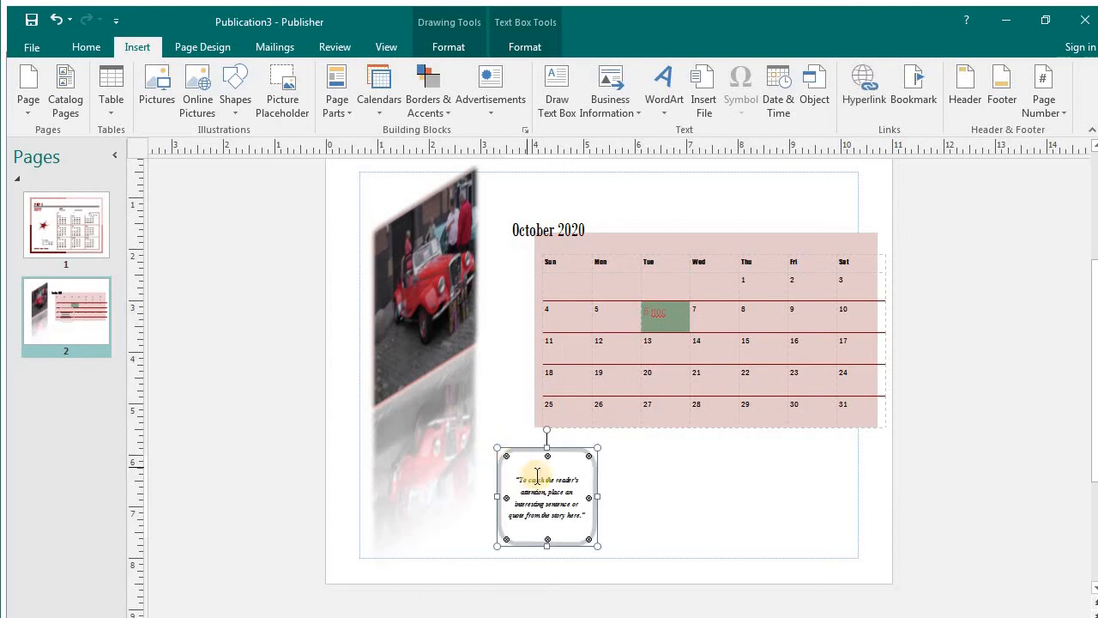
click(538, 483)
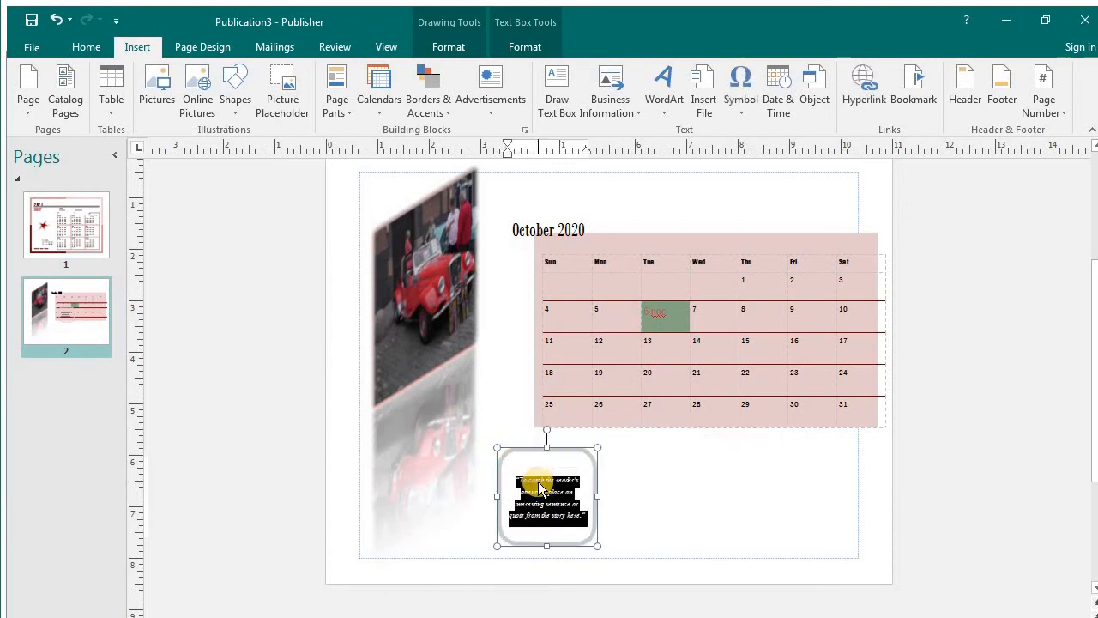
click(605, 513)
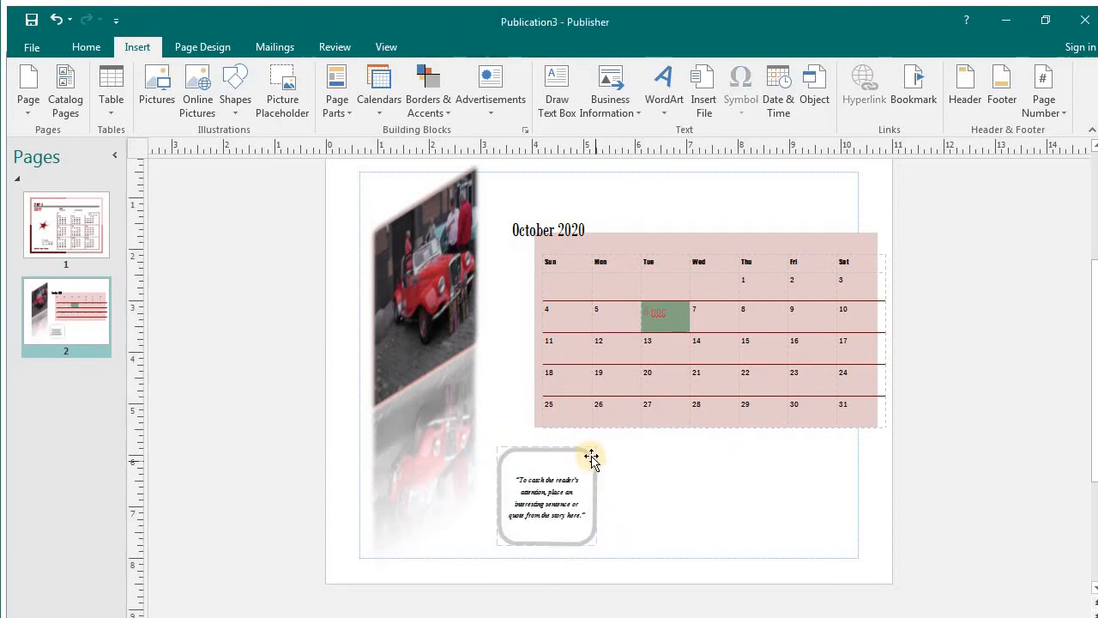
Step: Apply the dark red filled shape style to the pull quote box
click(590, 460)
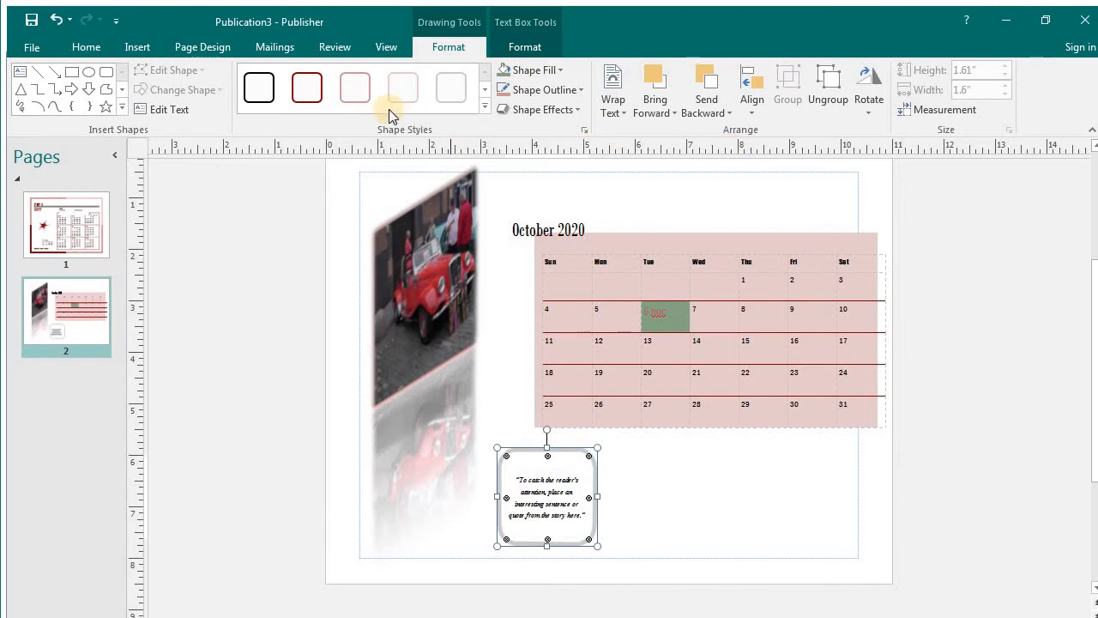
click(485, 106)
click(314, 233)
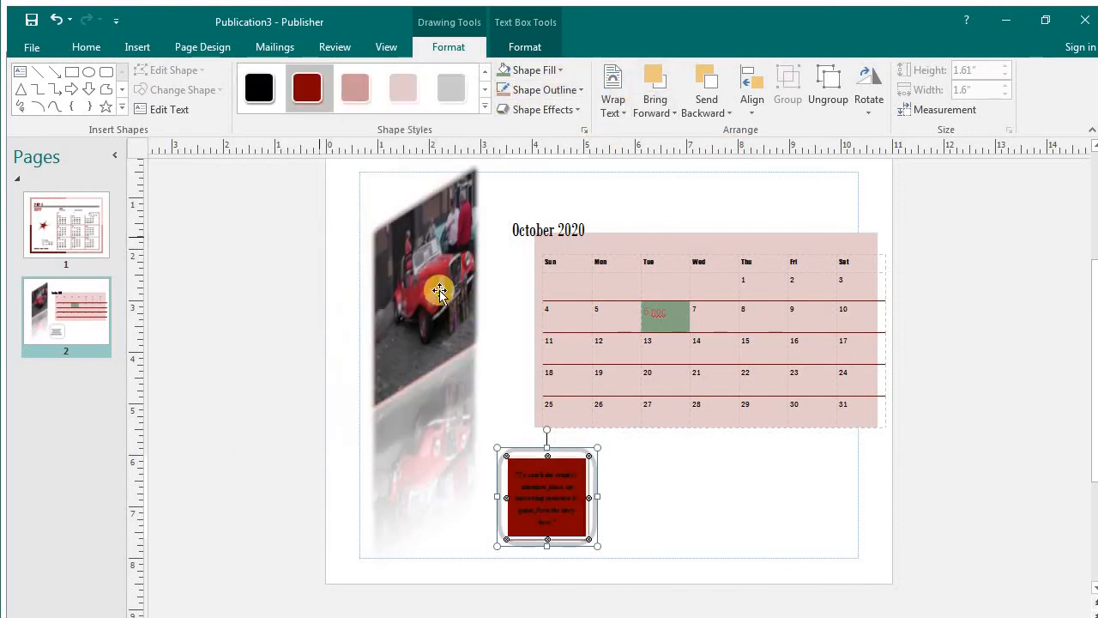
Step: Give the pull quote box the first material option of the bevel effects
triple_click(548, 496)
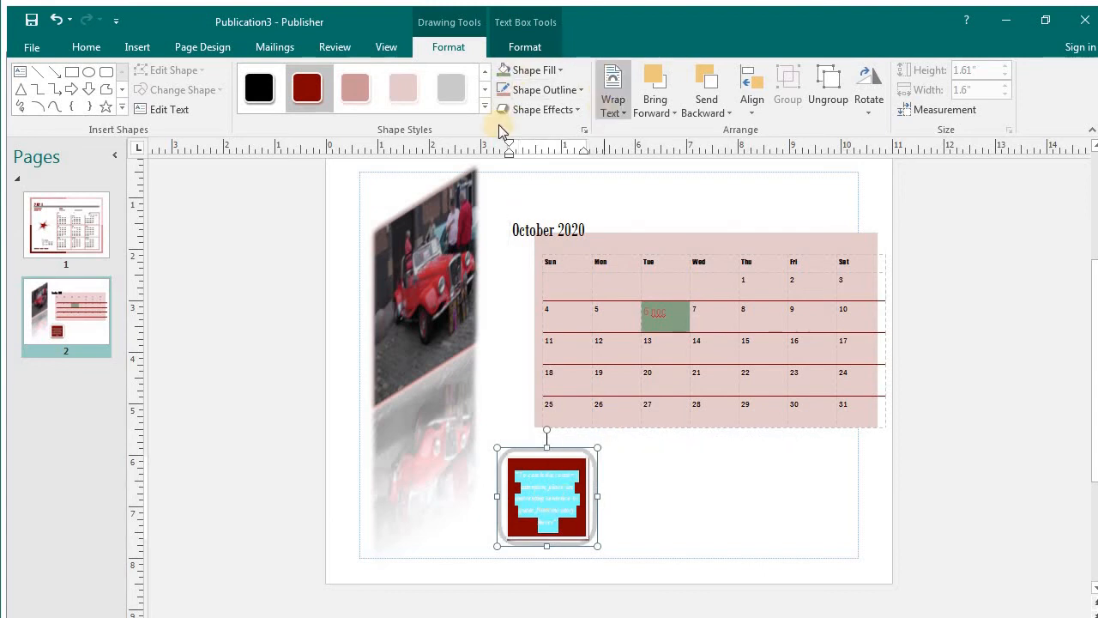
click(570, 92)
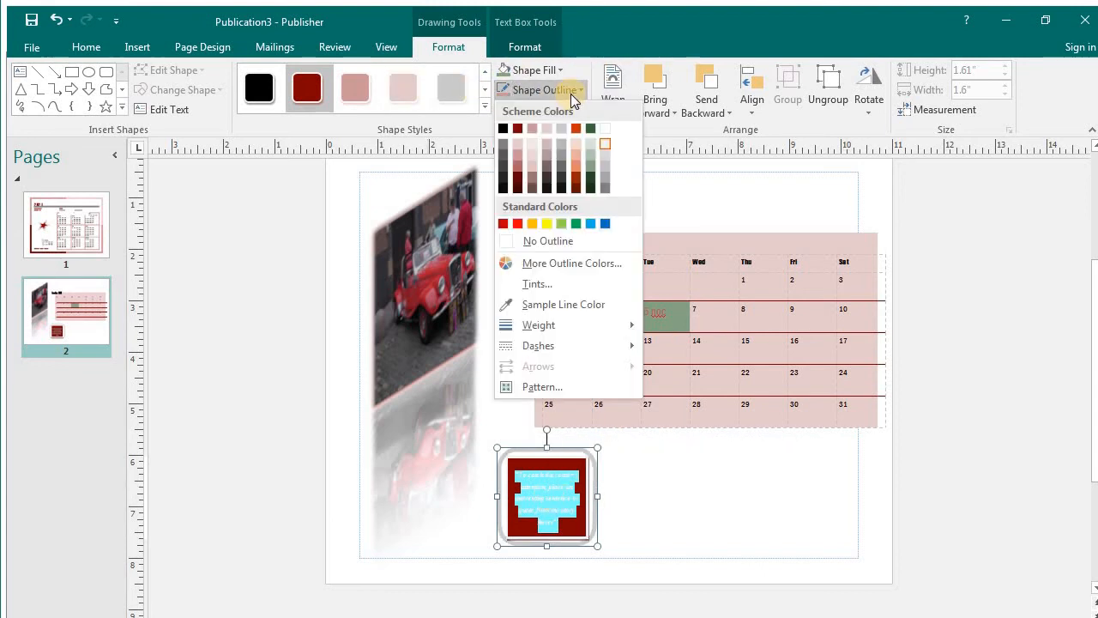
click(713, 184)
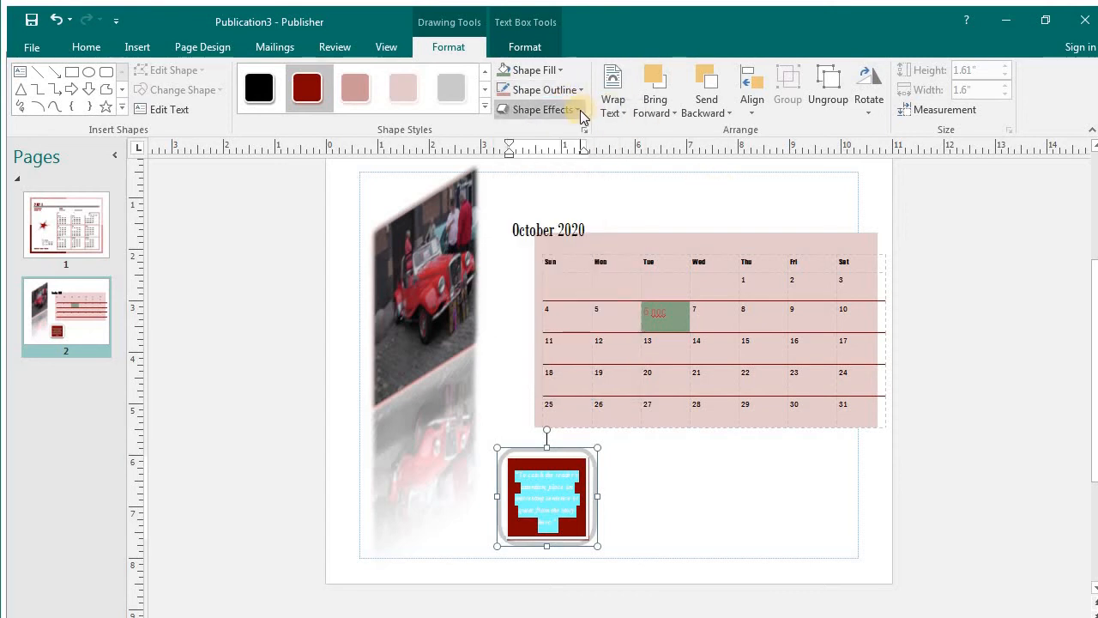
click(580, 110)
mouse_move(578, 281)
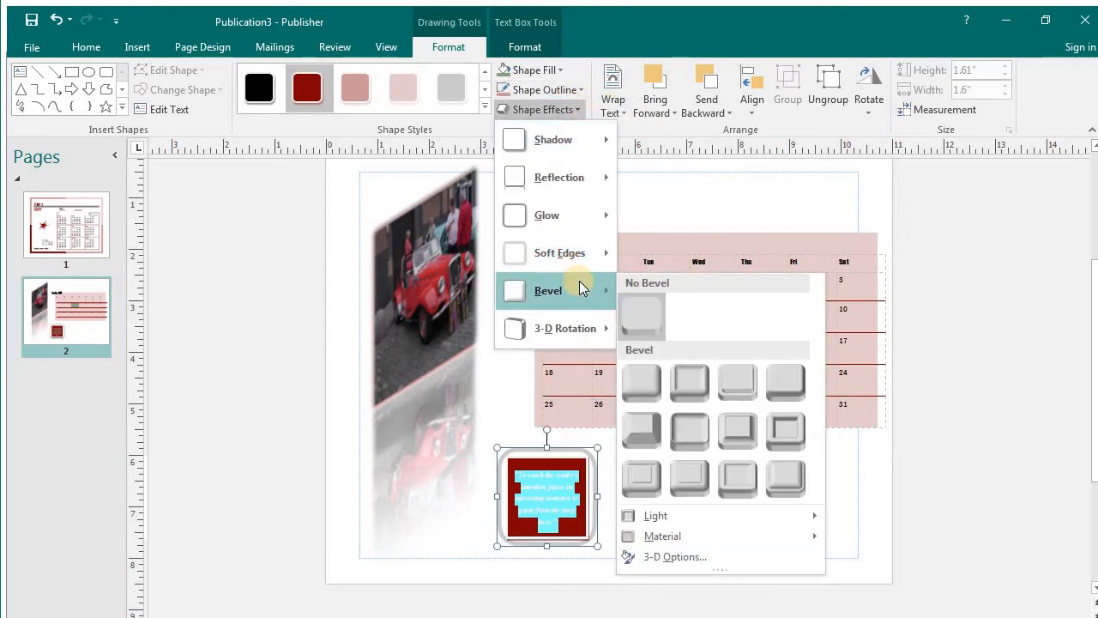
mouse_move(656, 517)
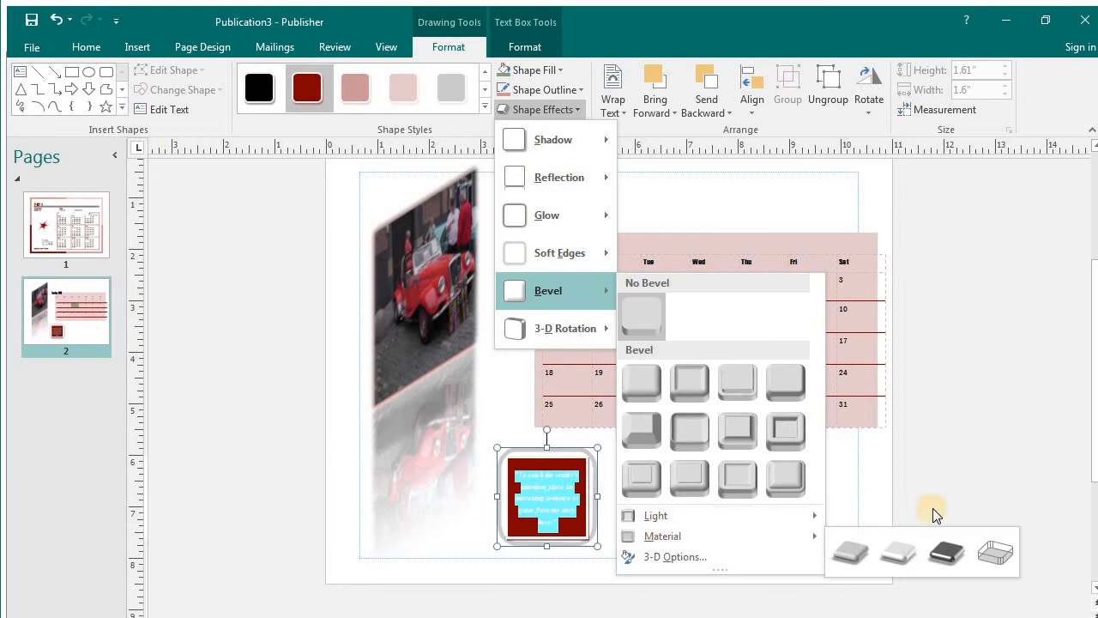
click(848, 556)
click(731, 511)
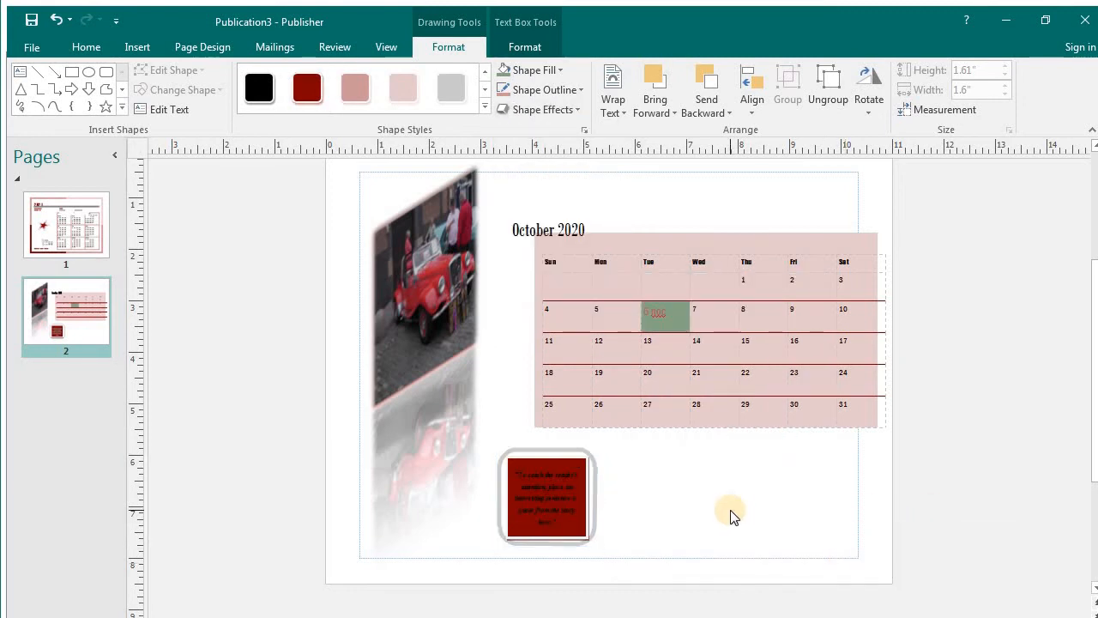
Step: Try the recently used dark red and pink frame on page 2, aligned to the page corner and stretched to page width, and delete it
click(130, 51)
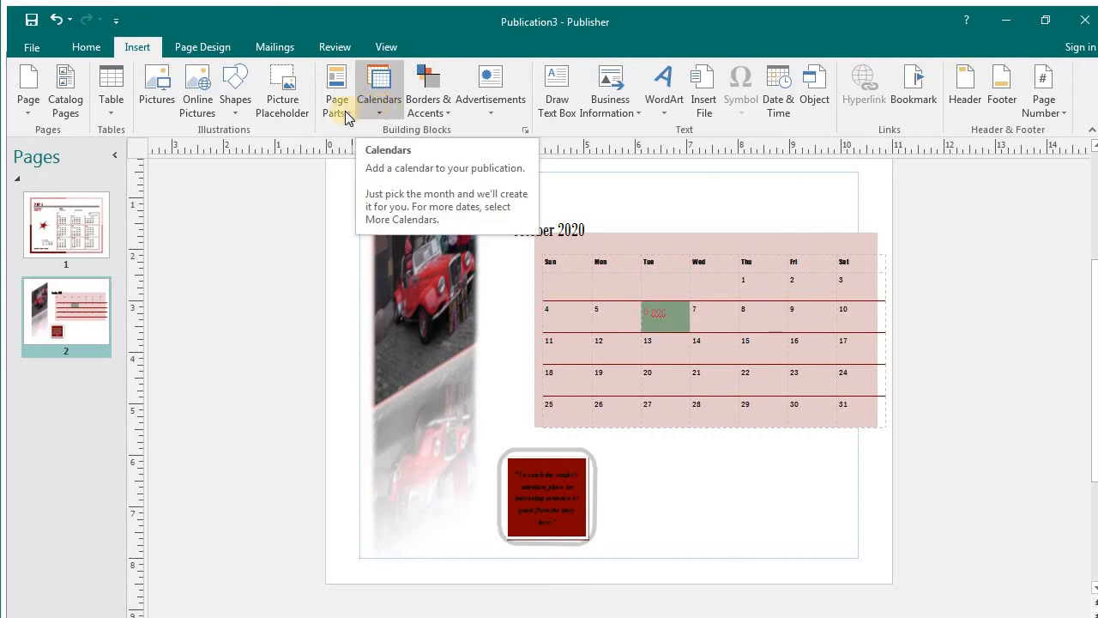
click(429, 108)
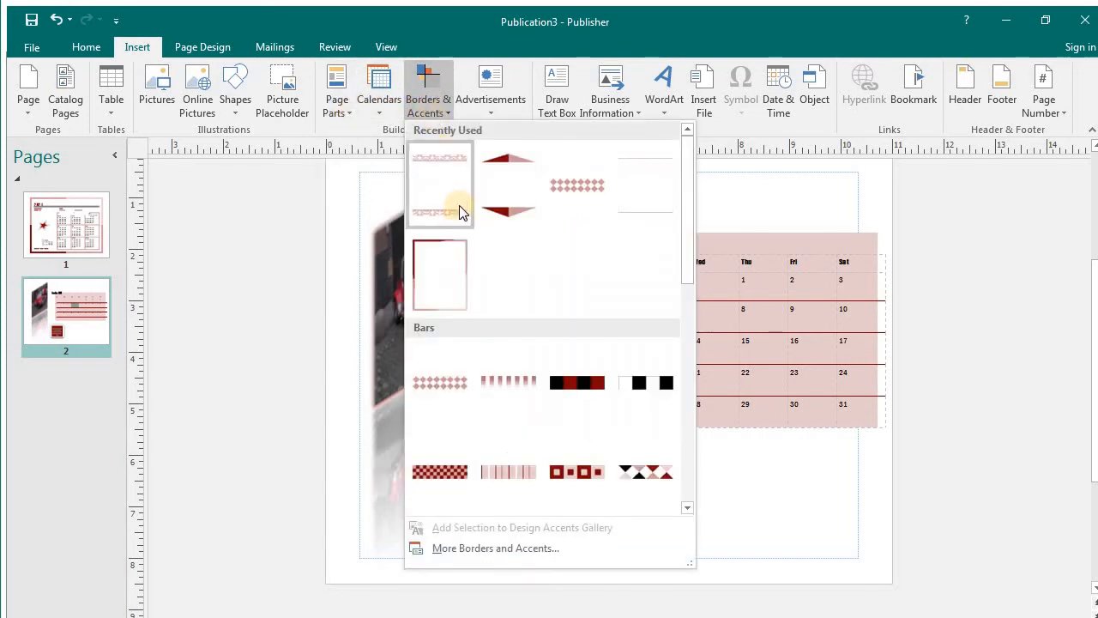
click(437, 291)
drag(774, 165, 849, 182)
drag(424, 188, 369, 189)
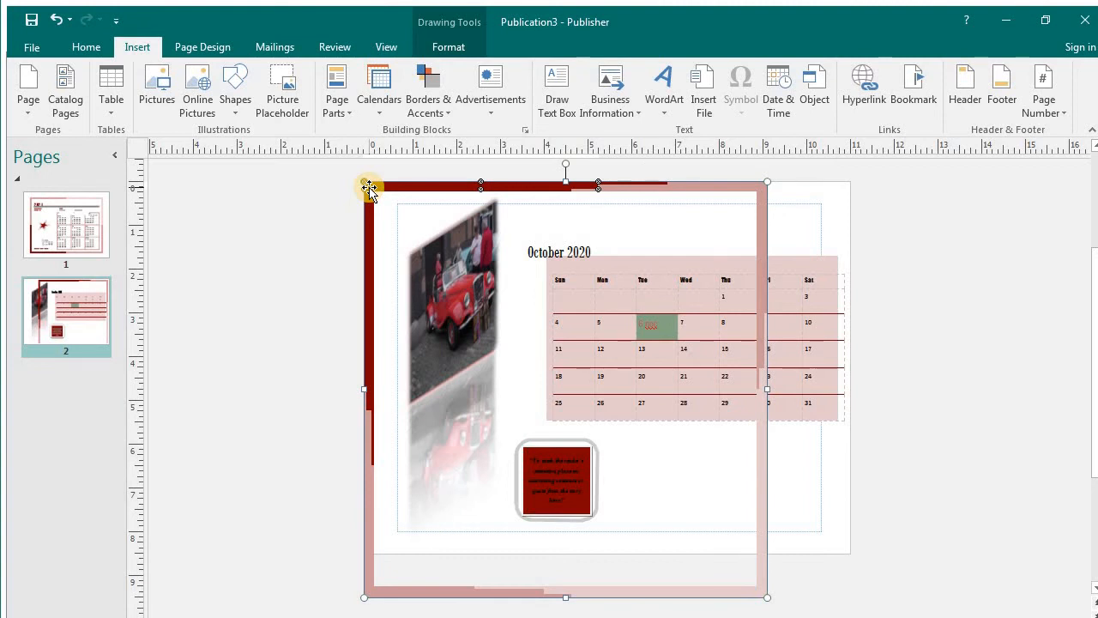
drag(767, 388, 854, 382)
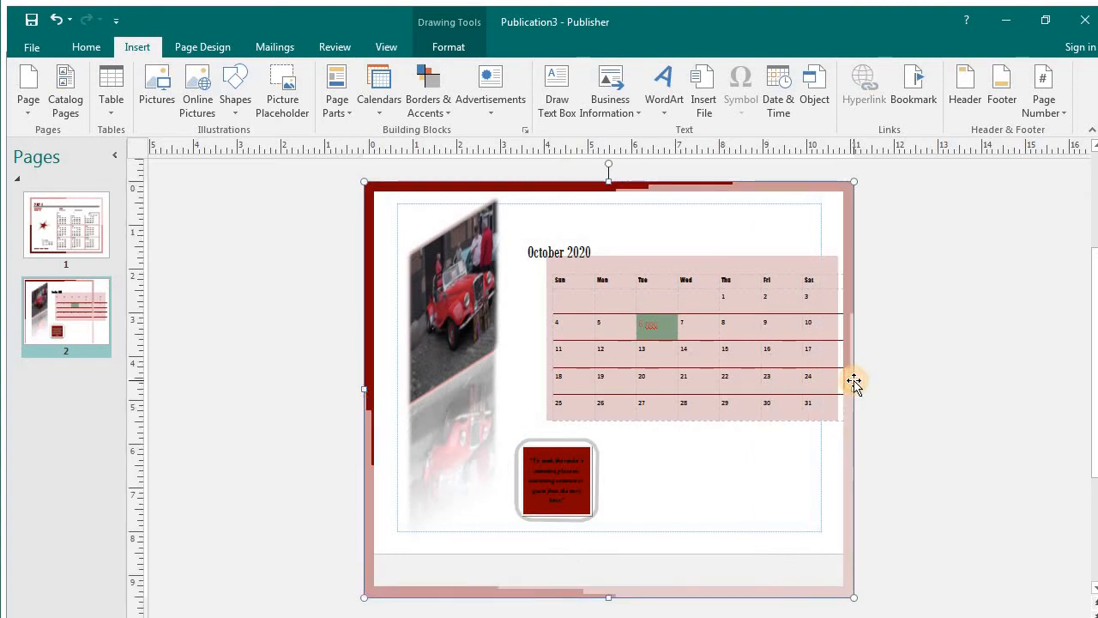
key(Delete)
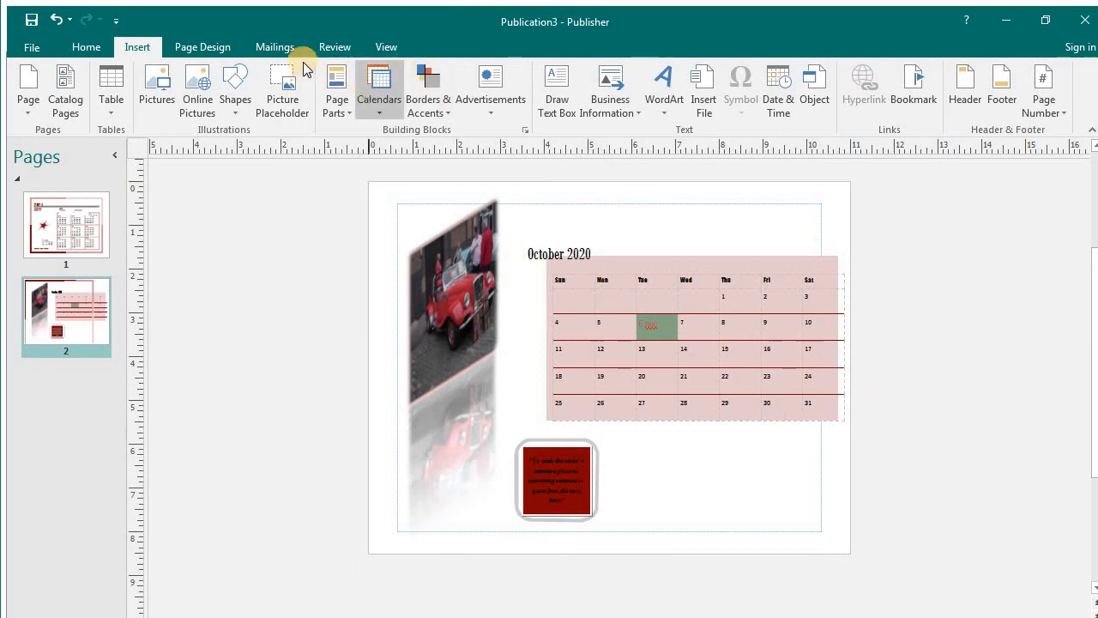
Step: Insert the Lace emphasis accent on page 2 from the full Borders & Accents library
click(435, 122)
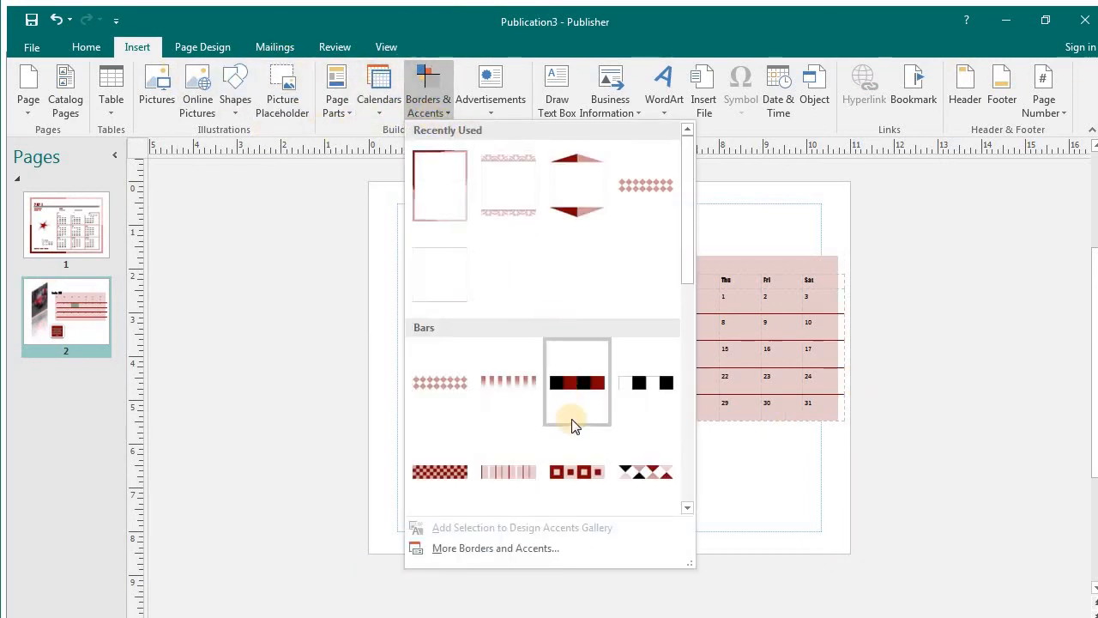
click(517, 550)
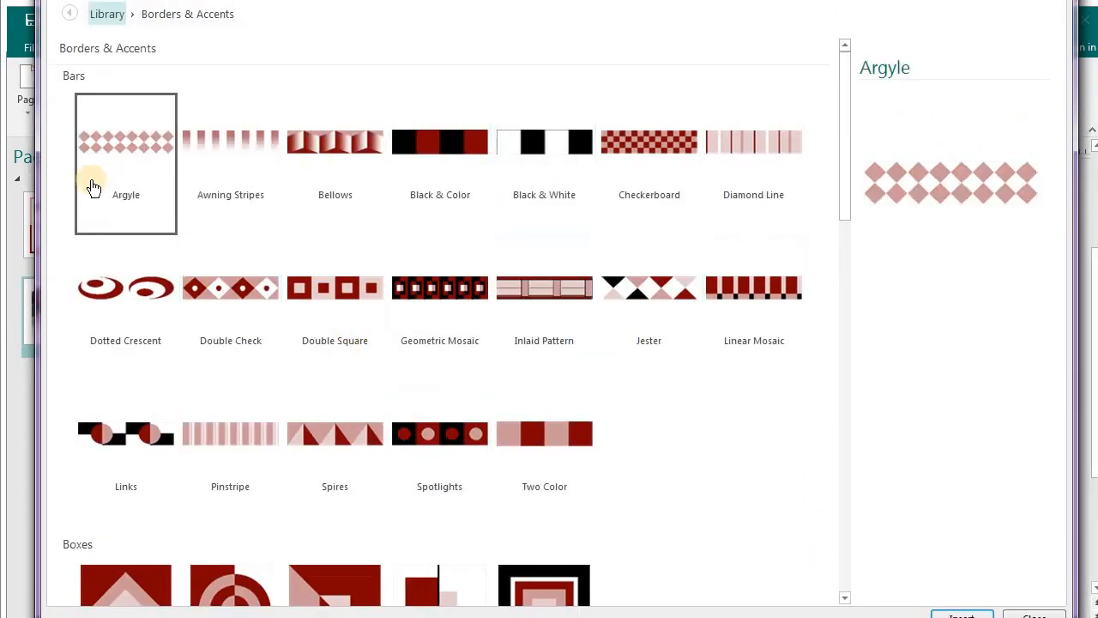
drag(839, 146, 855, 286)
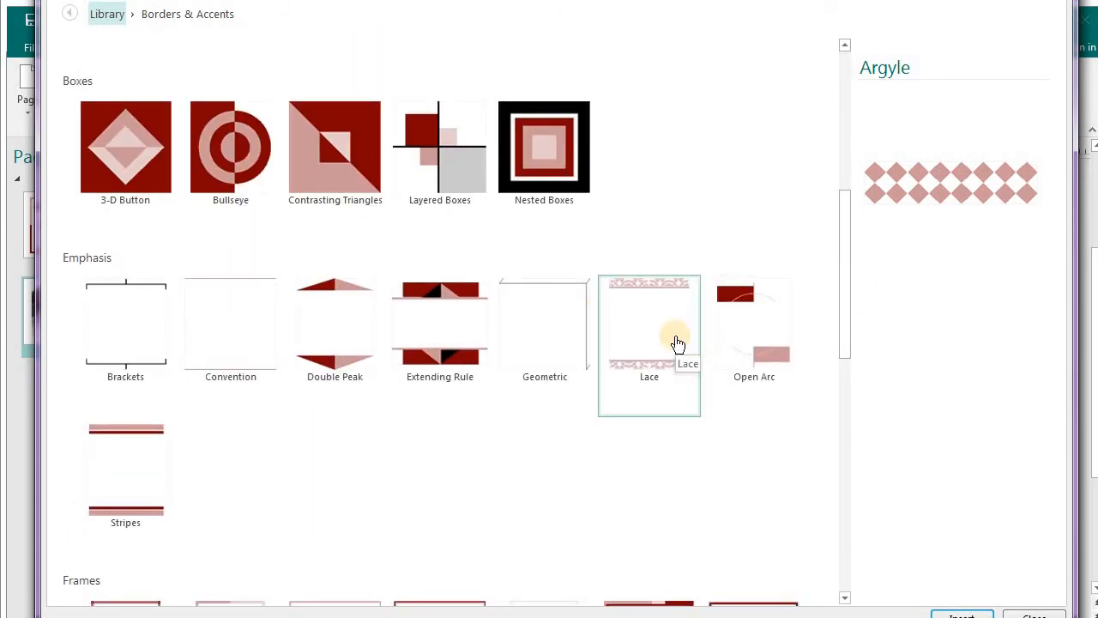
click(651, 316)
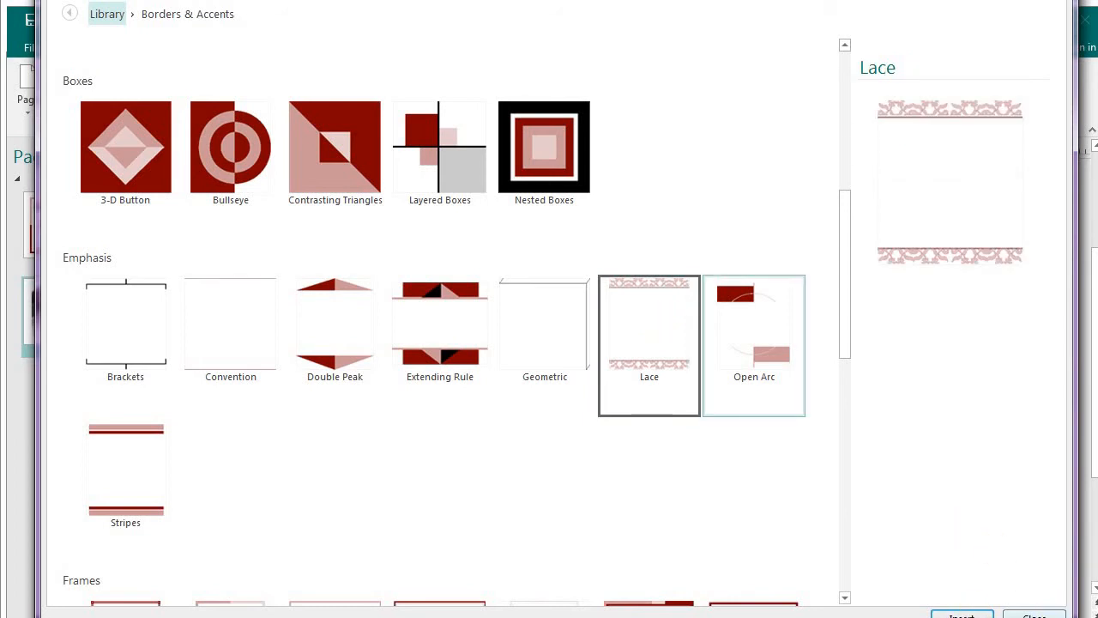
click(974, 613)
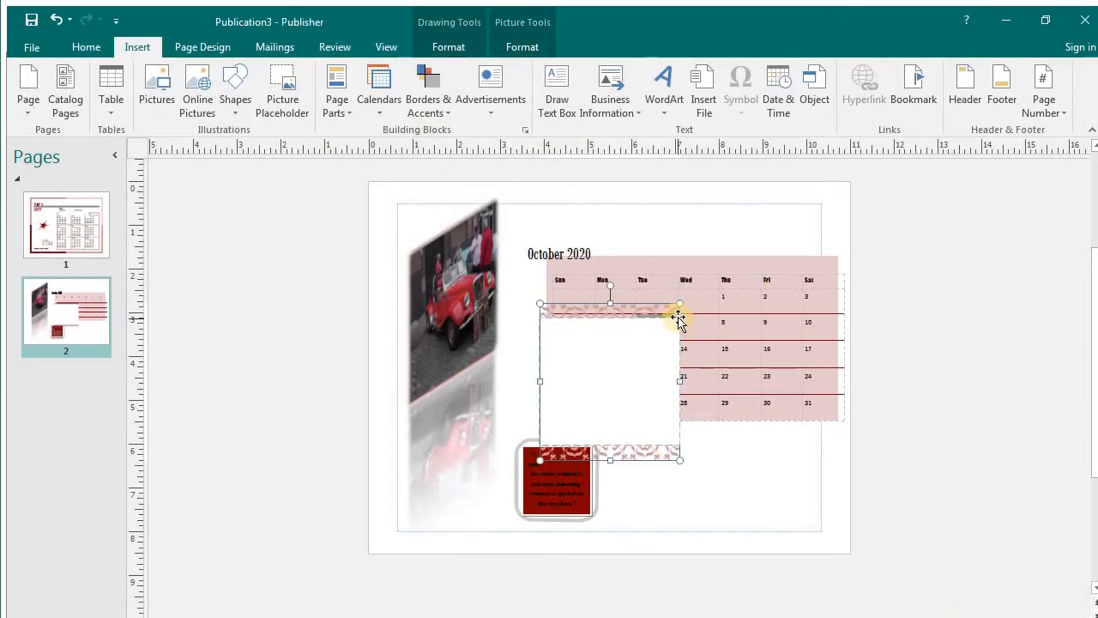
Step: Stretch the Lace accent by its corners to cover the whole of page 2
drag(678, 305, 846, 185)
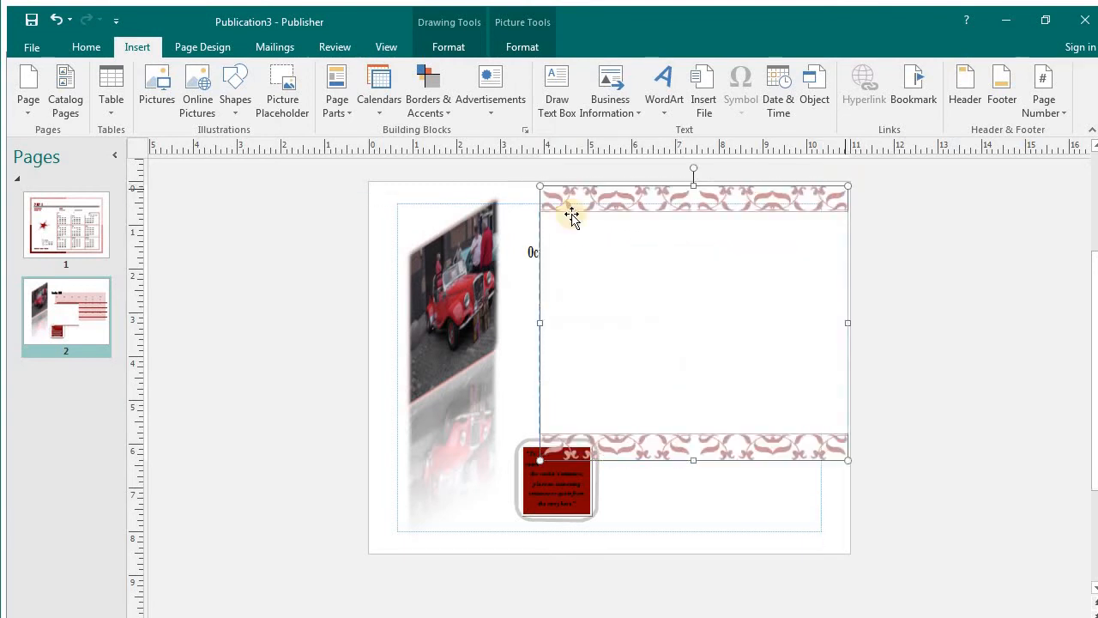
drag(539, 185, 368, 183)
drag(381, 506, 370, 554)
right_click(499, 345)
key(Escape)
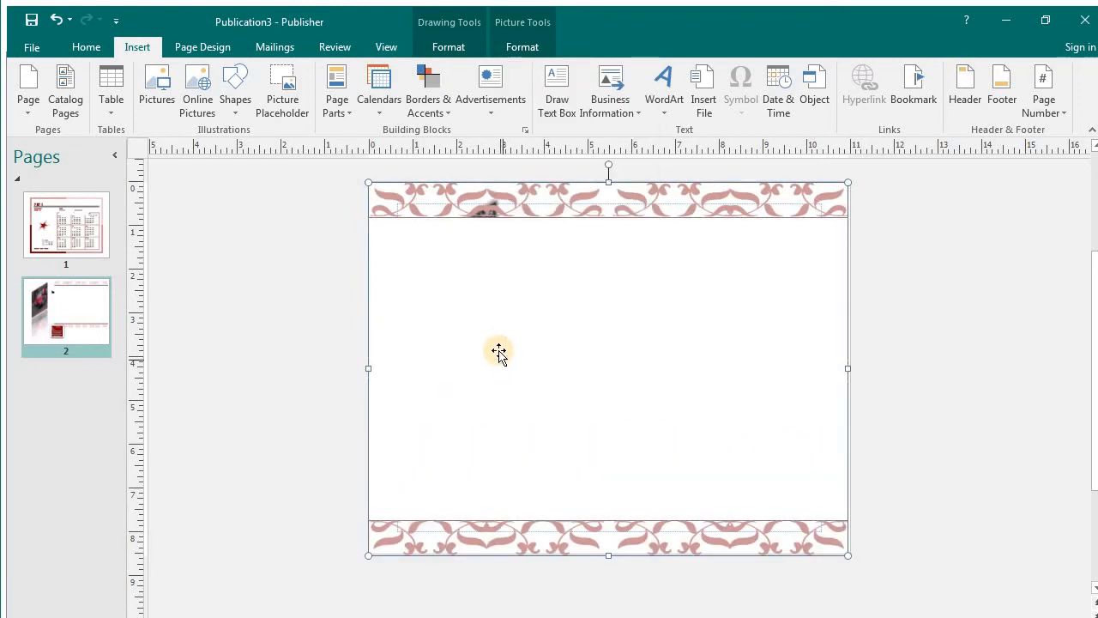
Step: Send the page-sized Lace accent to the back, behind the picture, calendar and pull quote
right_click(439, 274)
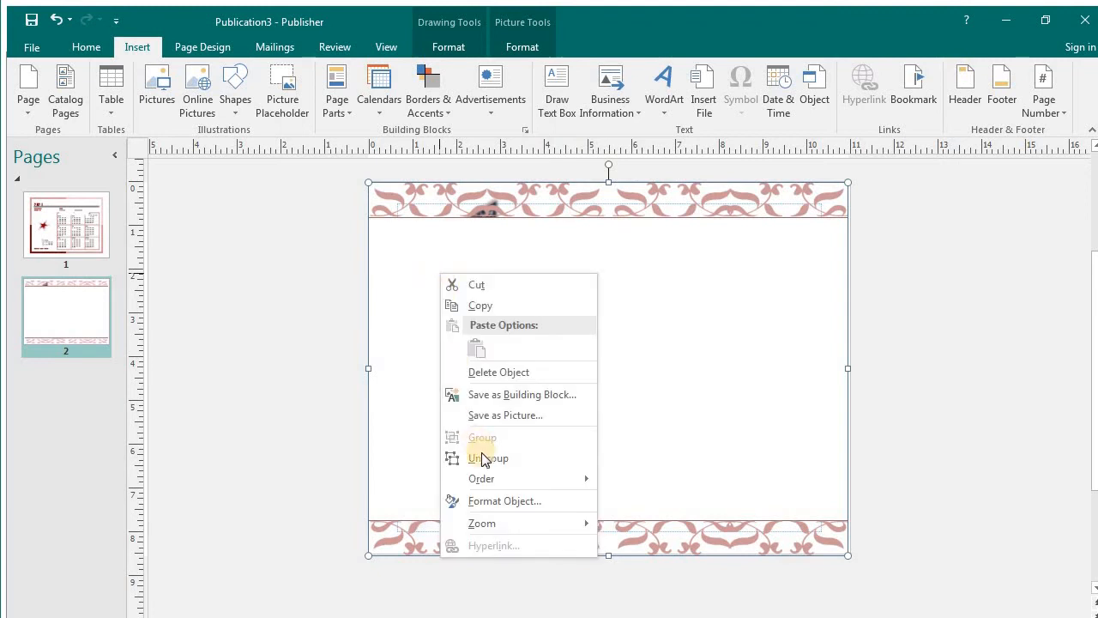
mouse_move(483, 479)
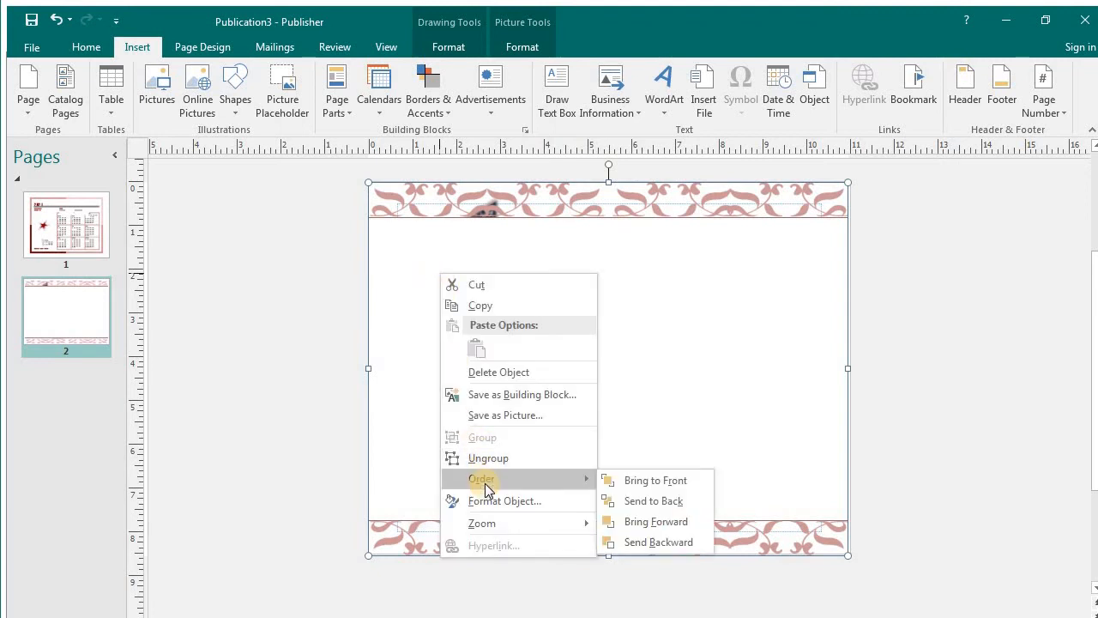
click(642, 502)
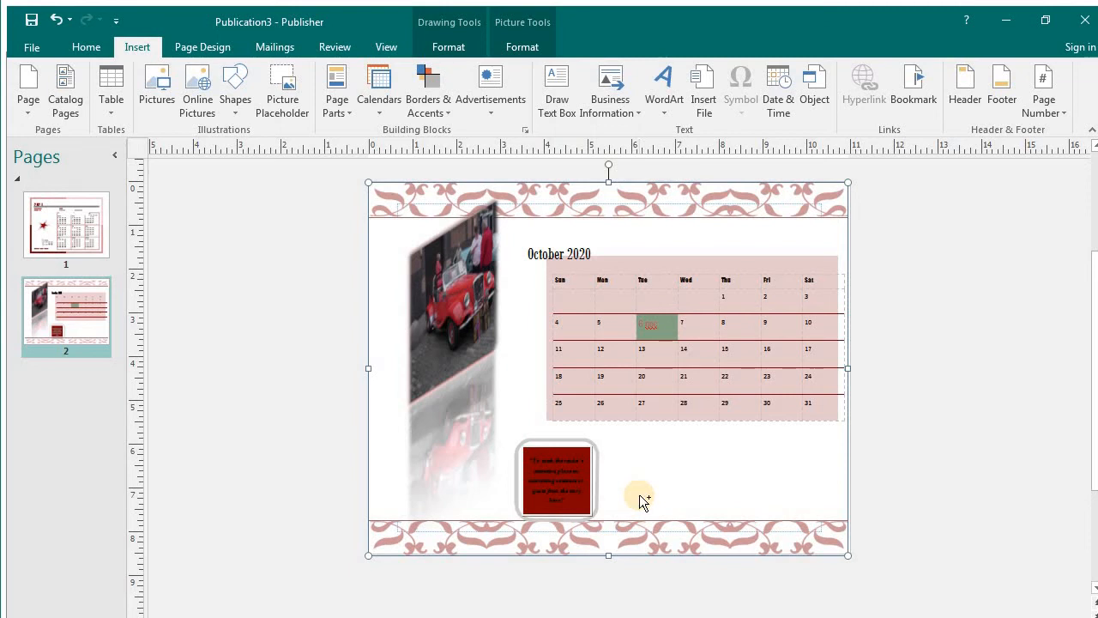
Step: Undo the stacking change, the resizing and the insertion of the Lace accent
key(ctrl+z)
key(ctrl+z)
key(ctrl+z)
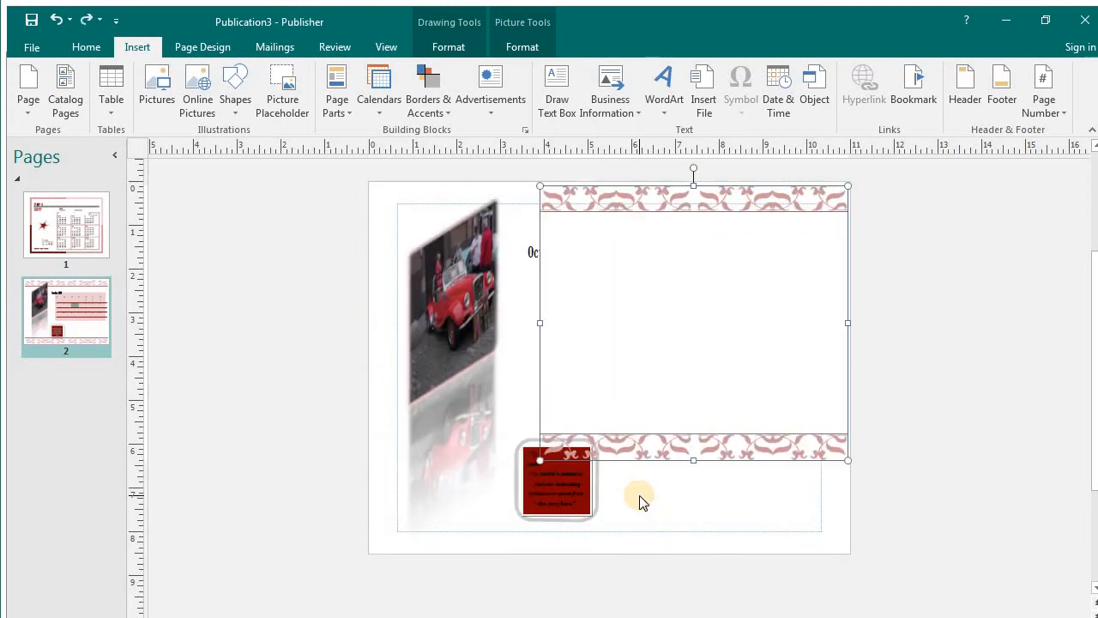
key(ctrl+z)
key(ctrl+z)
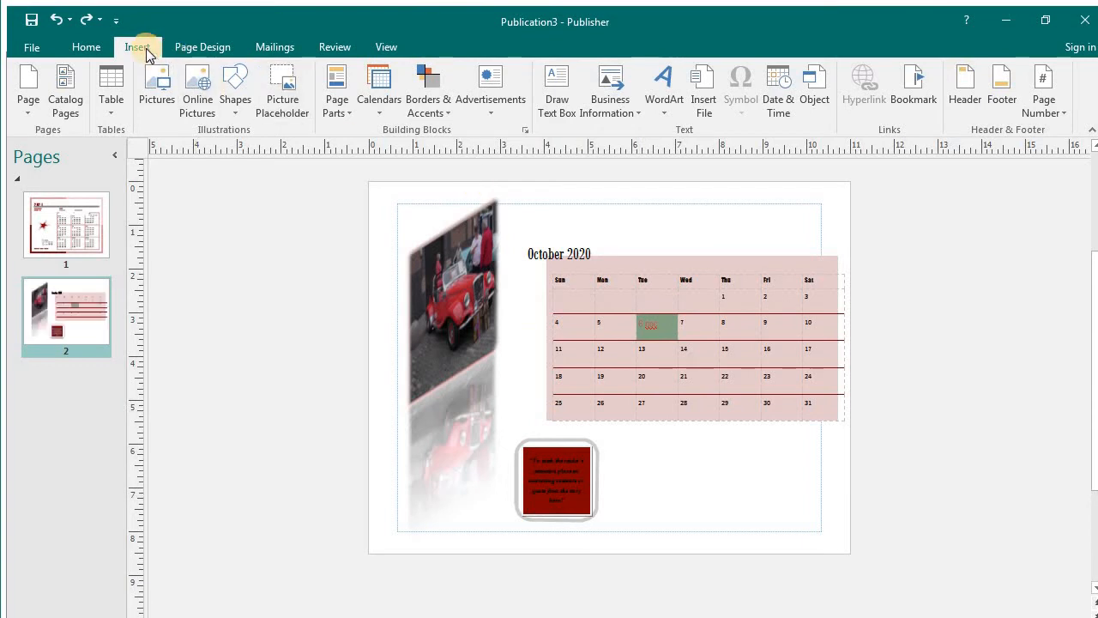
Step: Try the recently used Lace accent over the October calendar and delete it
click(435, 113)
click(440, 171)
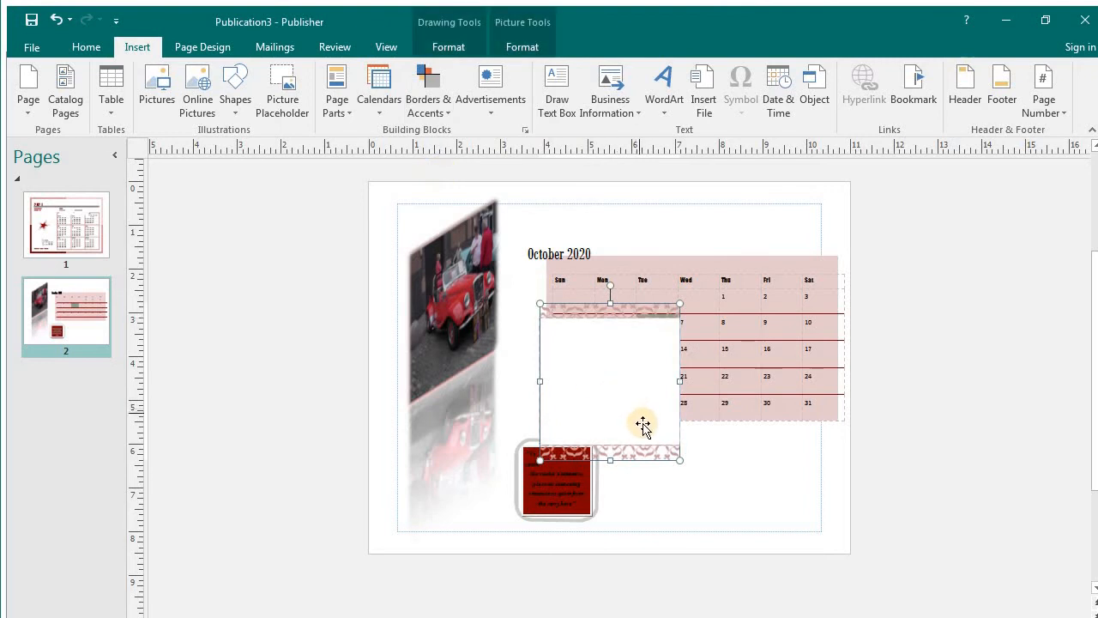
click(781, 509)
click(623, 328)
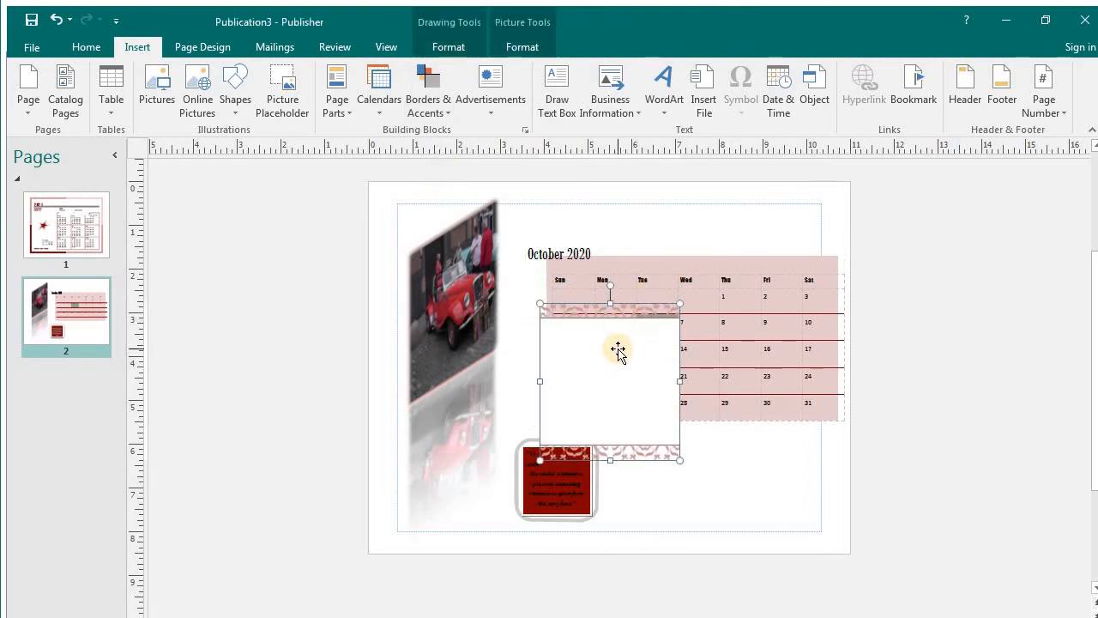
right_click(620, 351)
mouse_move(662, 270)
click(561, 332)
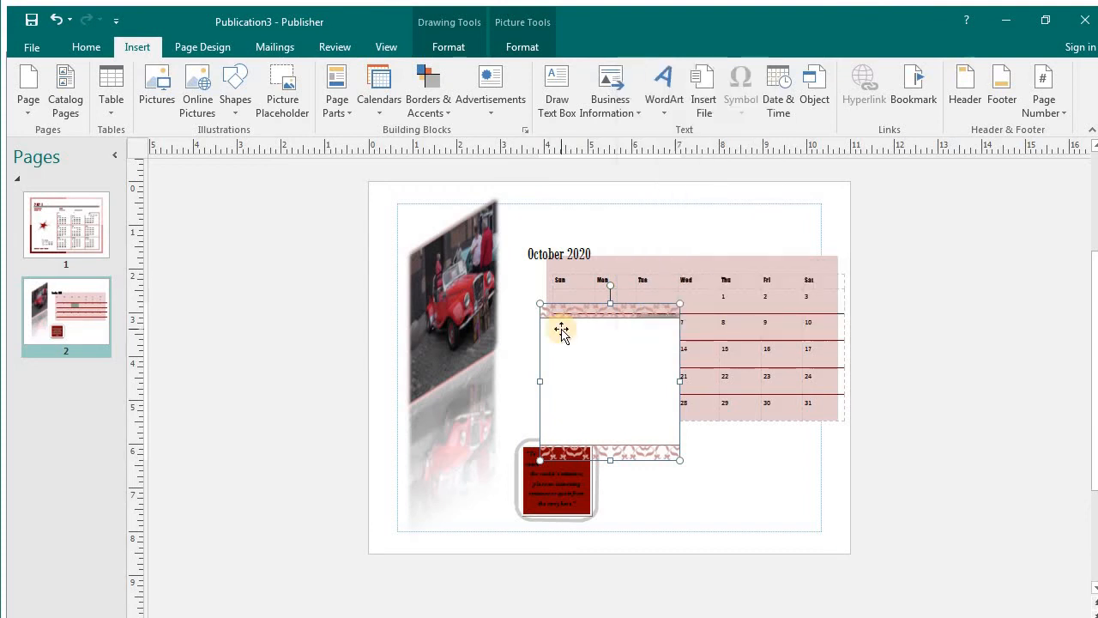
key(Delete)
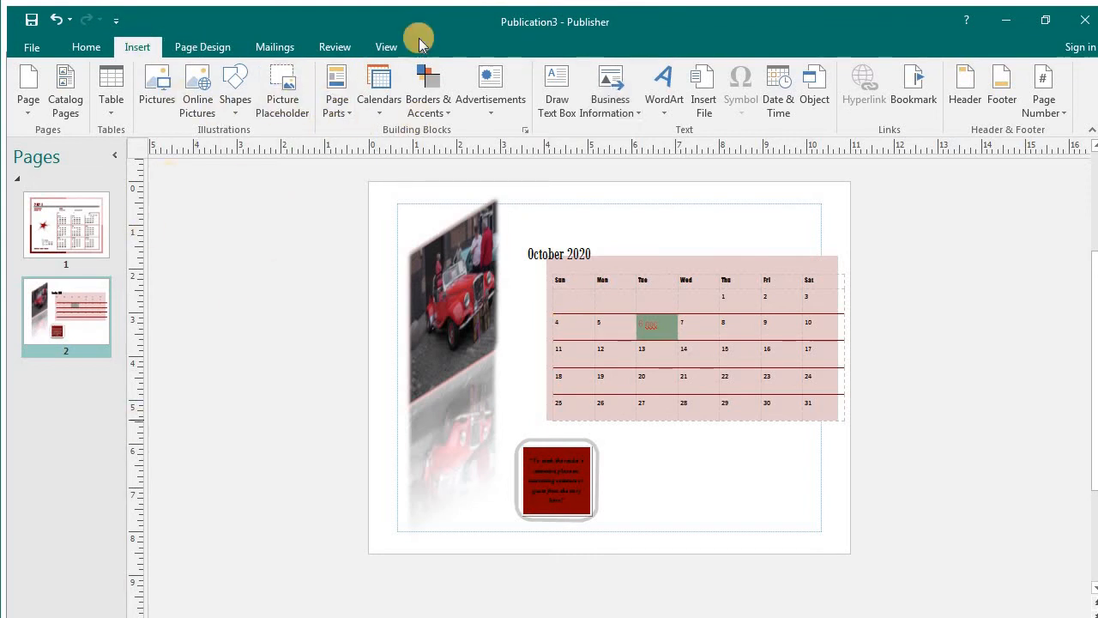
Step: Insert the recently used Lace accent again and send it to the back of page 2
click(424, 110)
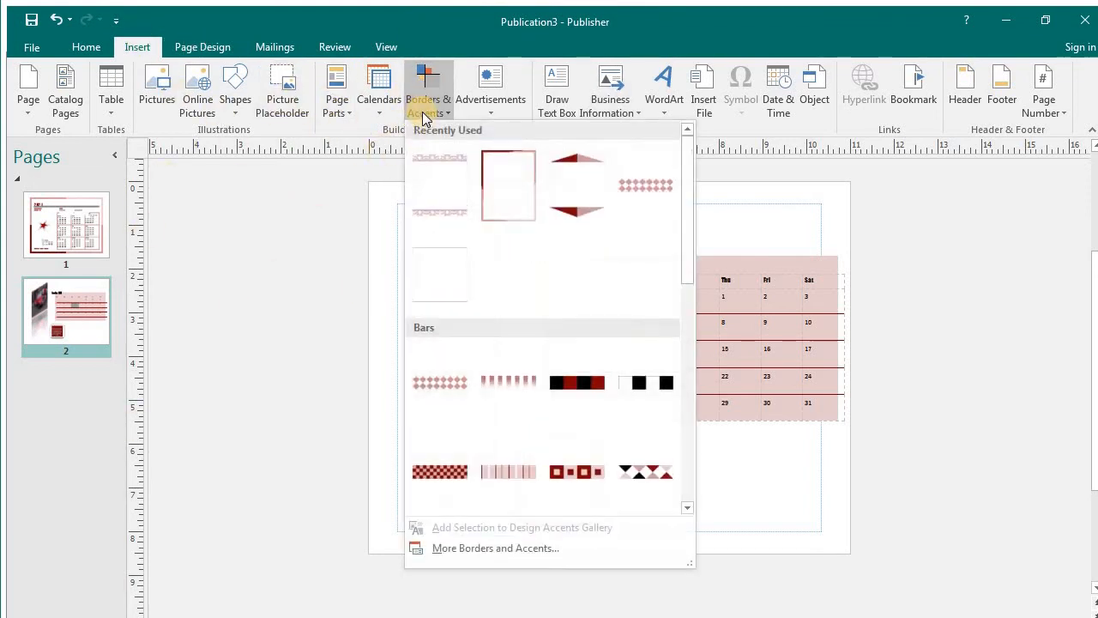
click(458, 189)
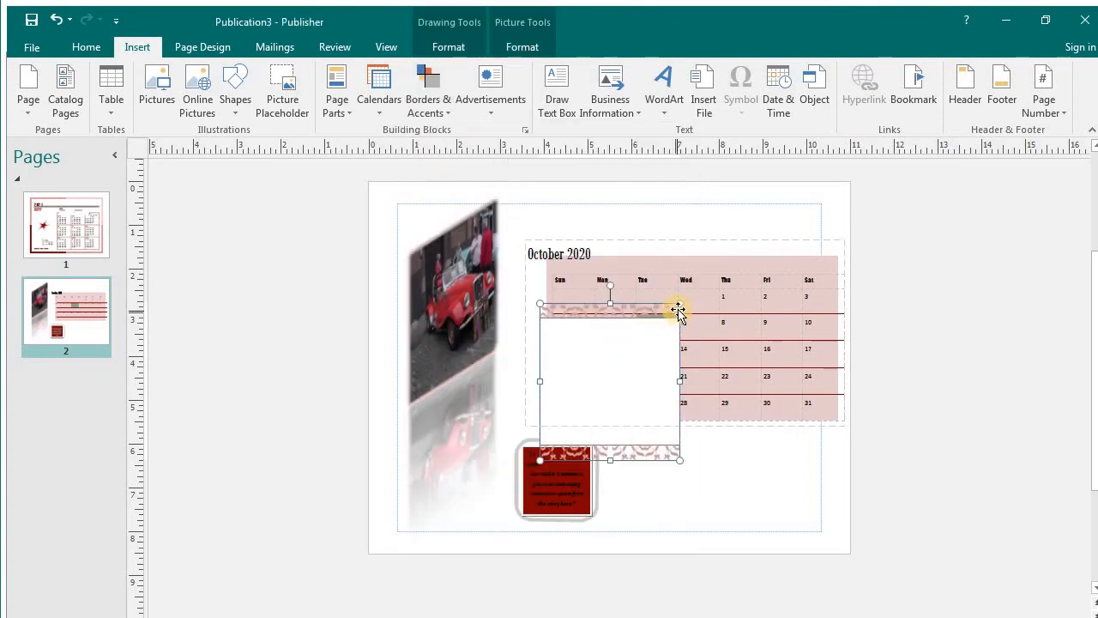
right_click(626, 347)
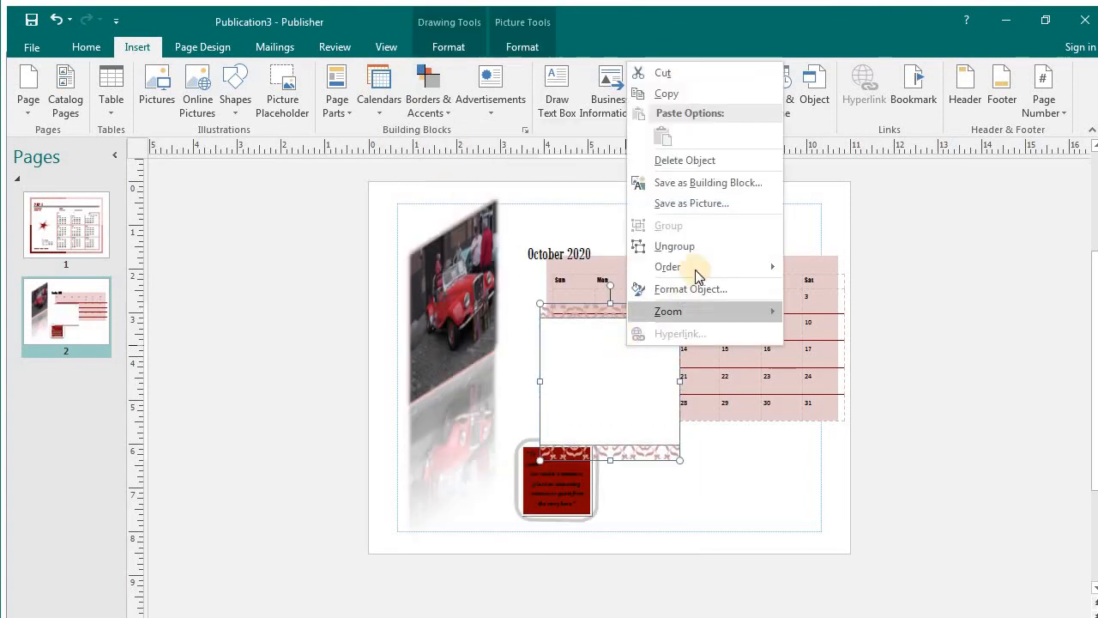
mouse_move(694, 266)
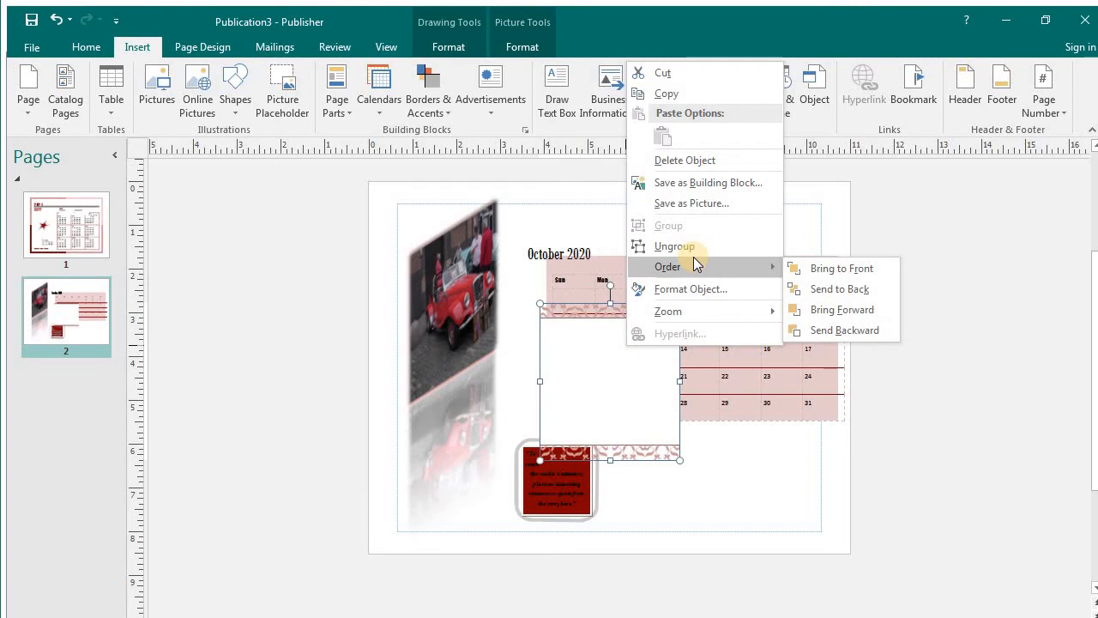
click(854, 296)
Step: Try the Lace accent near the page's lower right corner, stretched upward behind the calendar, and delete it
scroll(617, 417, down, 1)
drag(644, 418, 808, 508)
drag(844, 381, 828, 207)
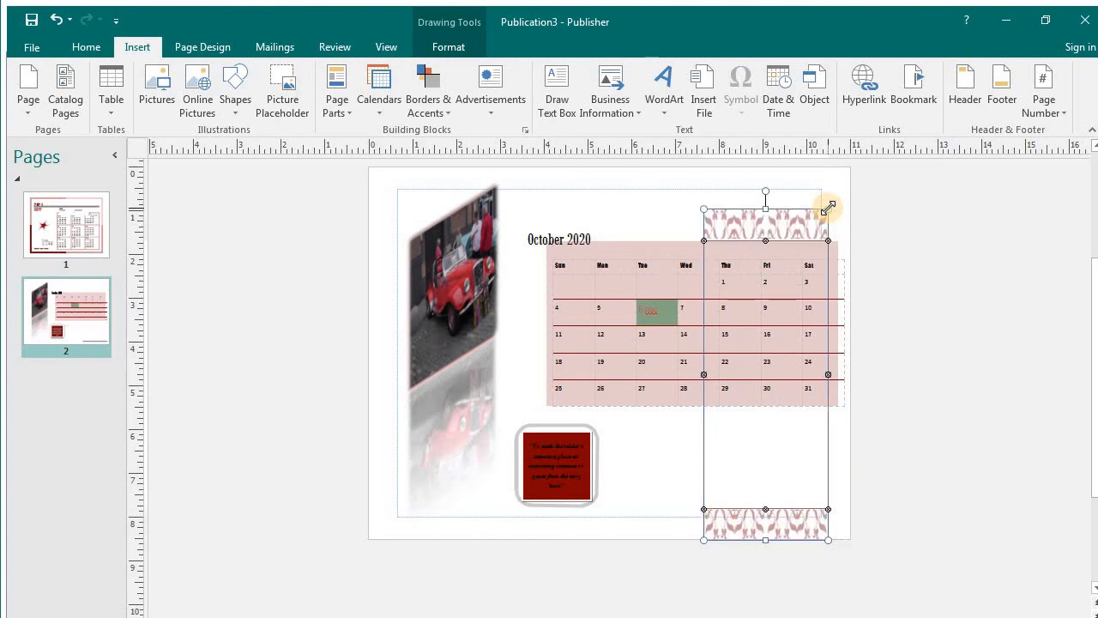
key(Delete)
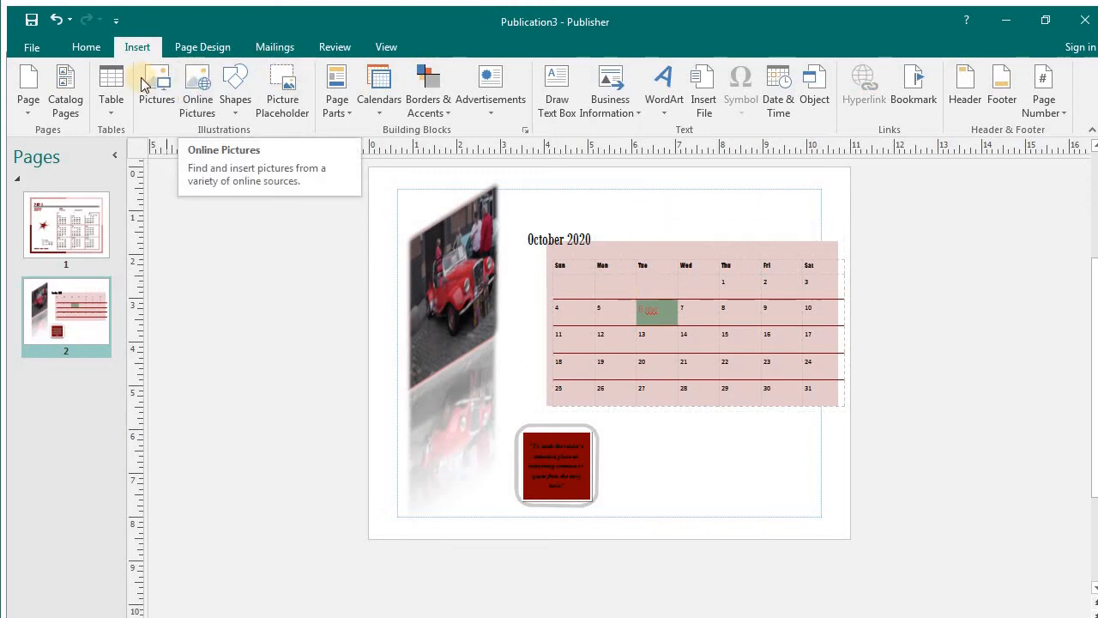
click(488, 99)
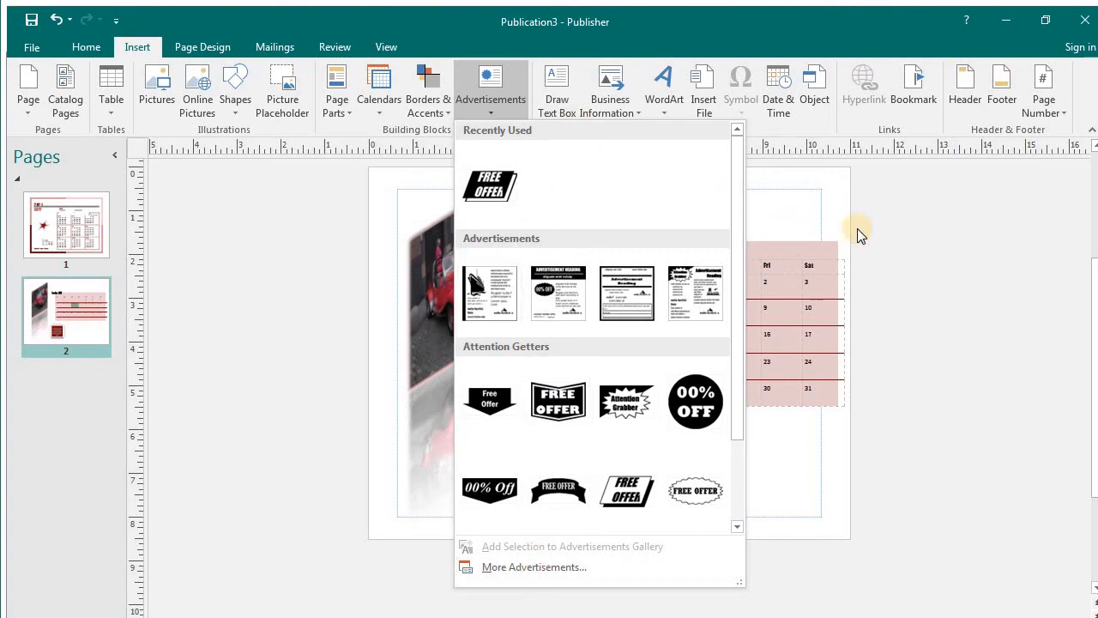
click(933, 232)
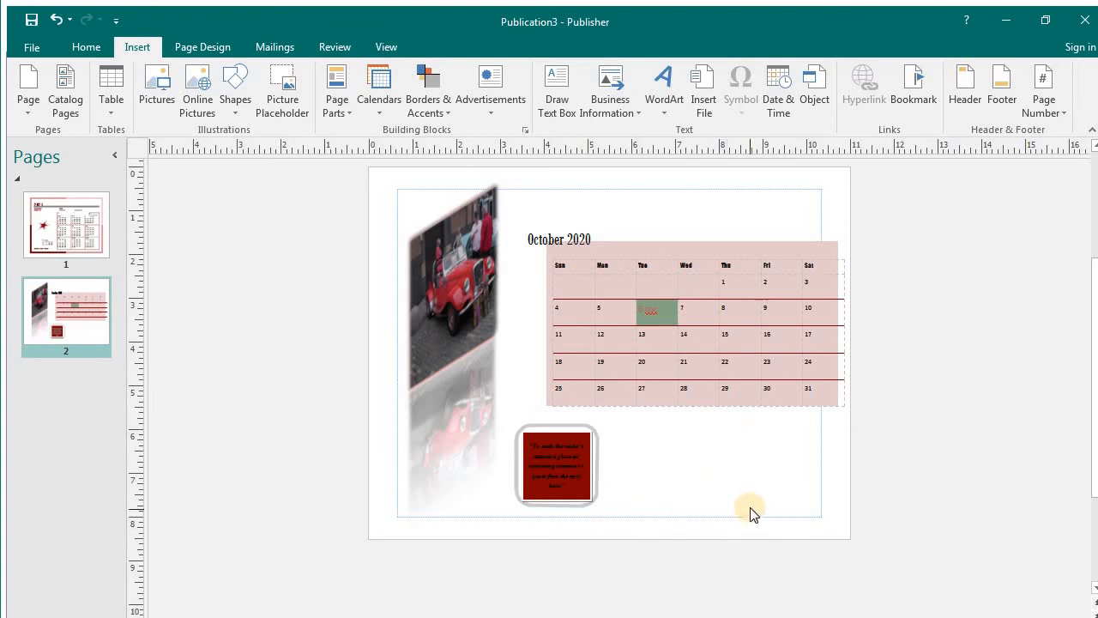
click(469, 296)
click(789, 482)
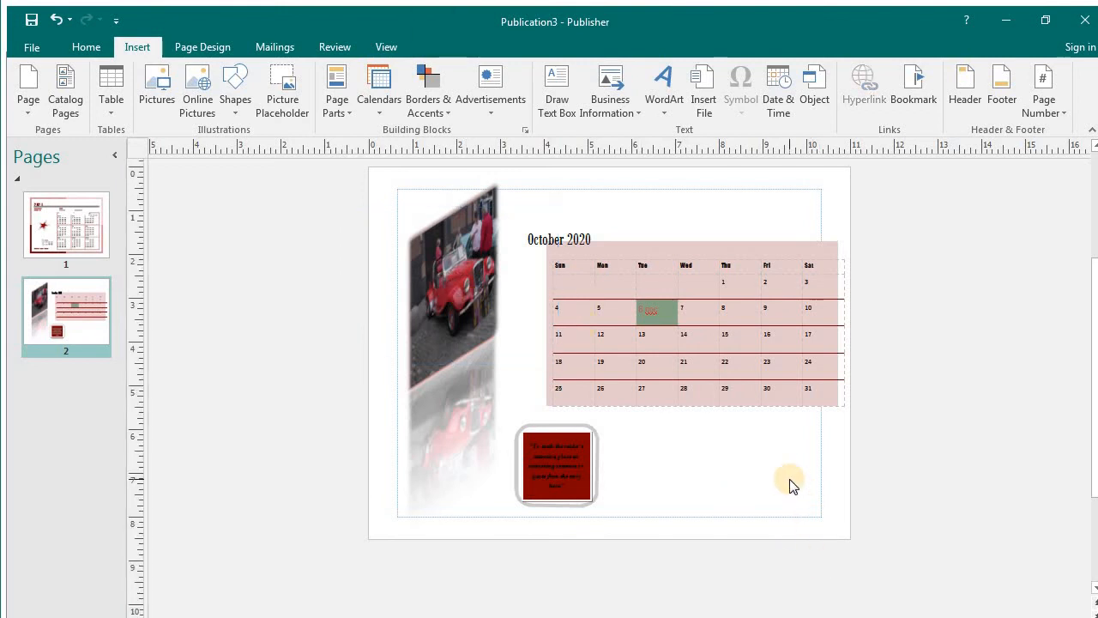
Step: Insert the date 10/13/2020 below the 7 in the October calendar's first full Wednesday cell
click(784, 89)
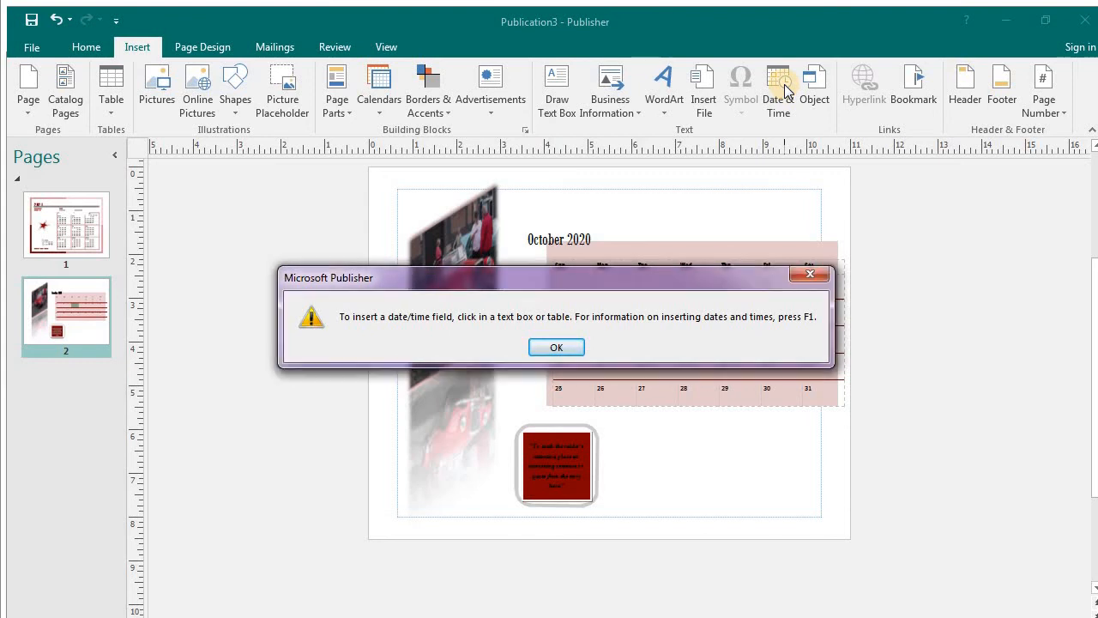
click(569, 346)
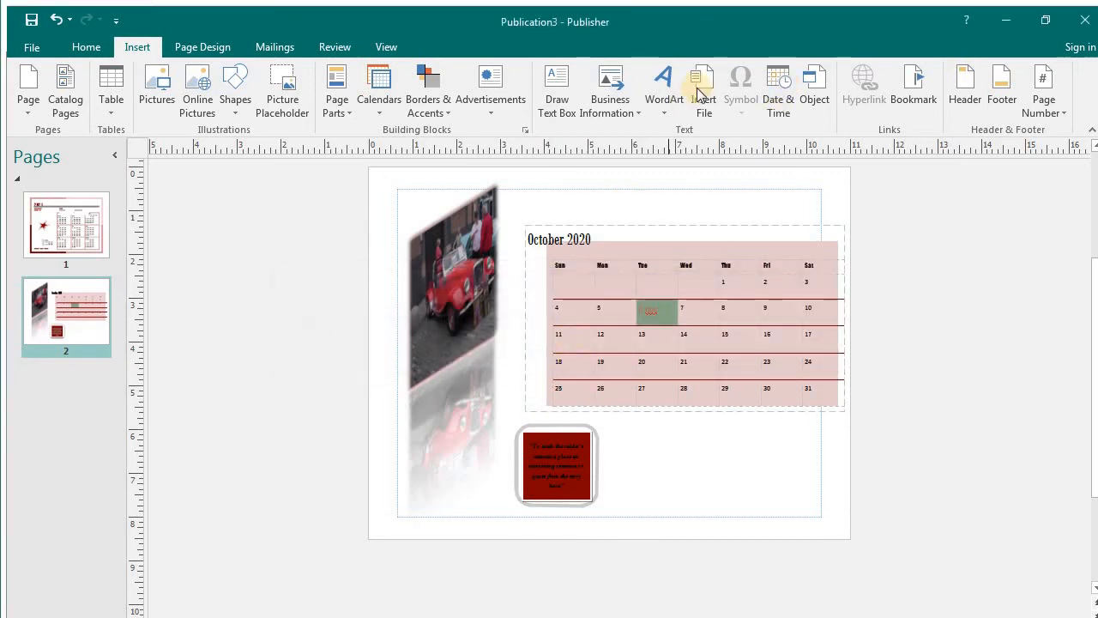
click(708, 309)
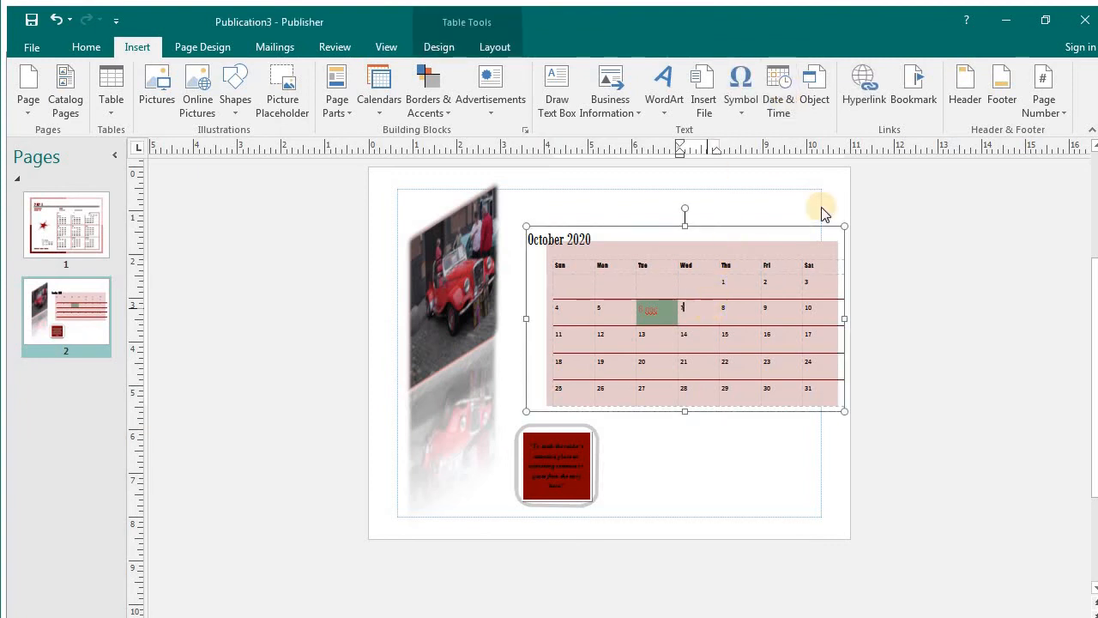
click(781, 96)
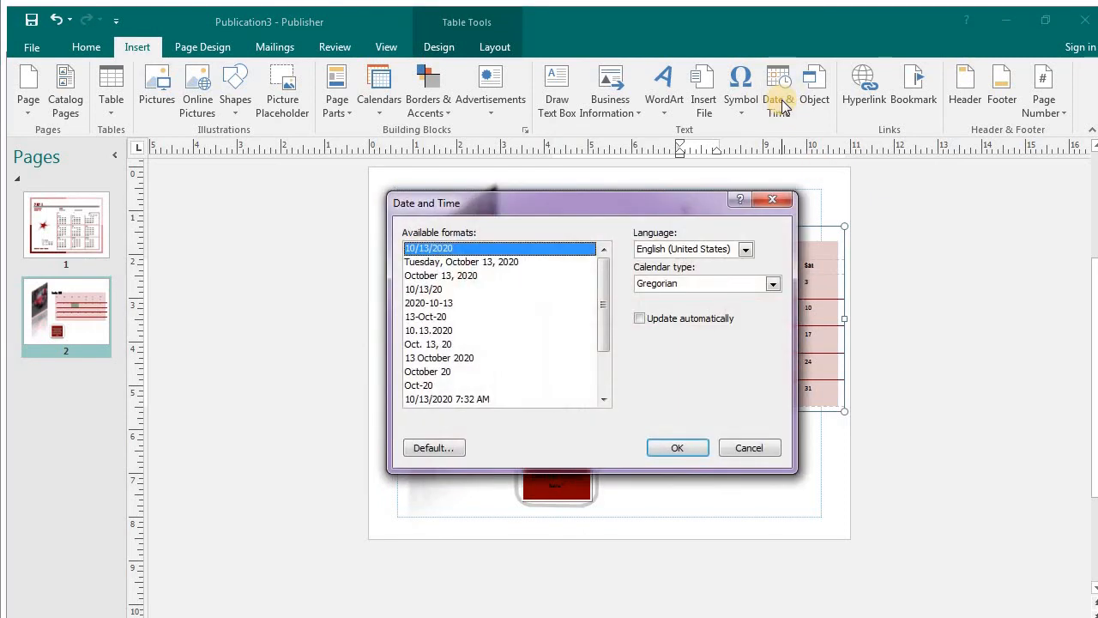
click(772, 200)
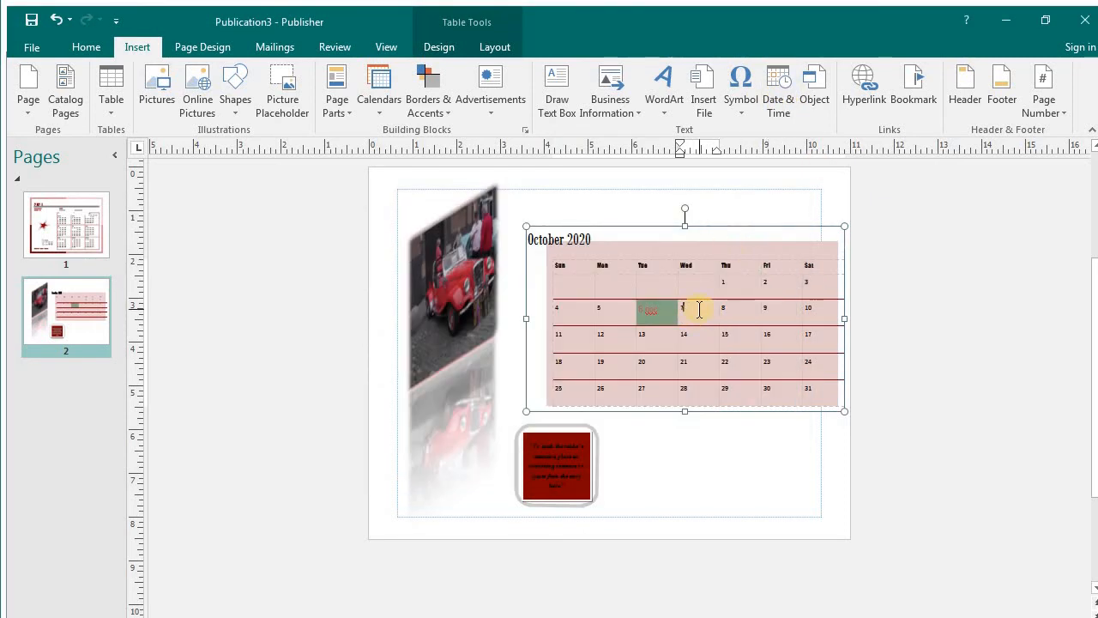
click(775, 116)
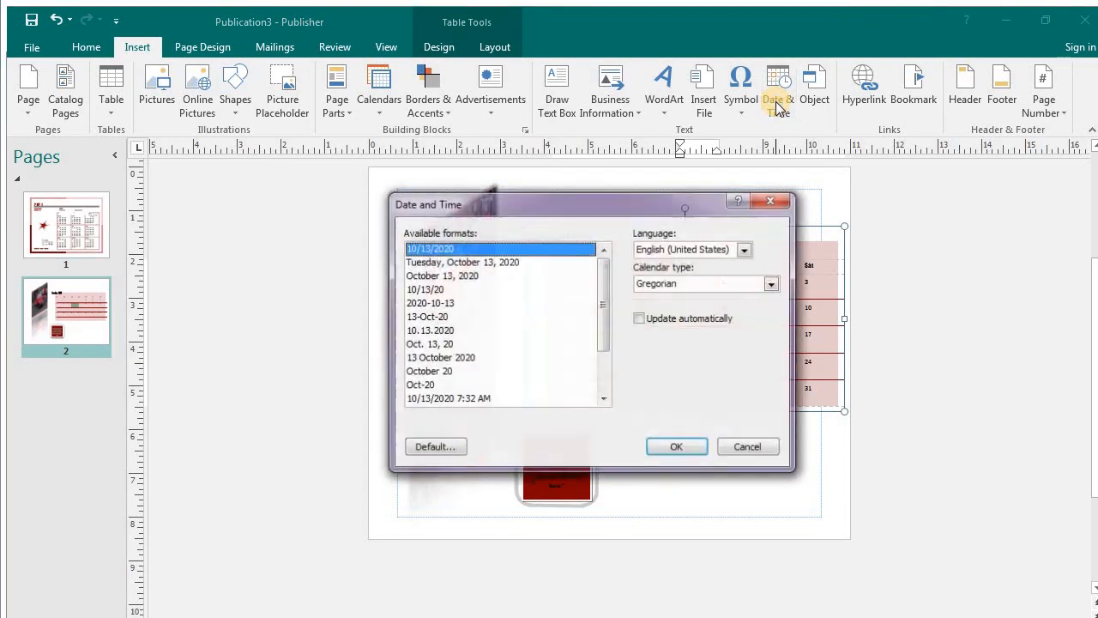
click(678, 448)
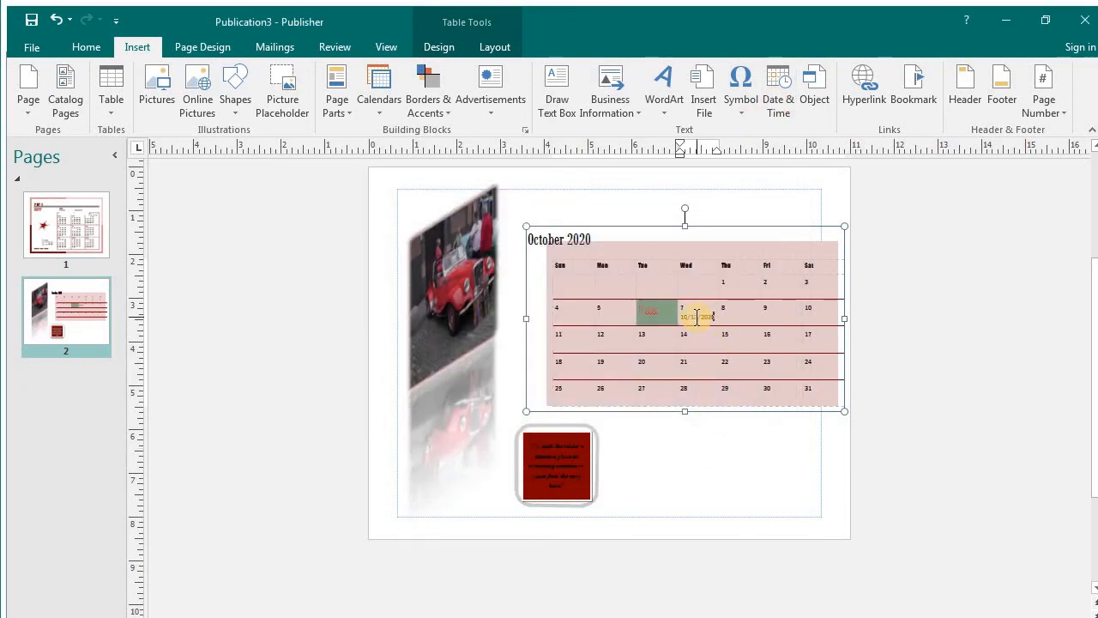
click(701, 441)
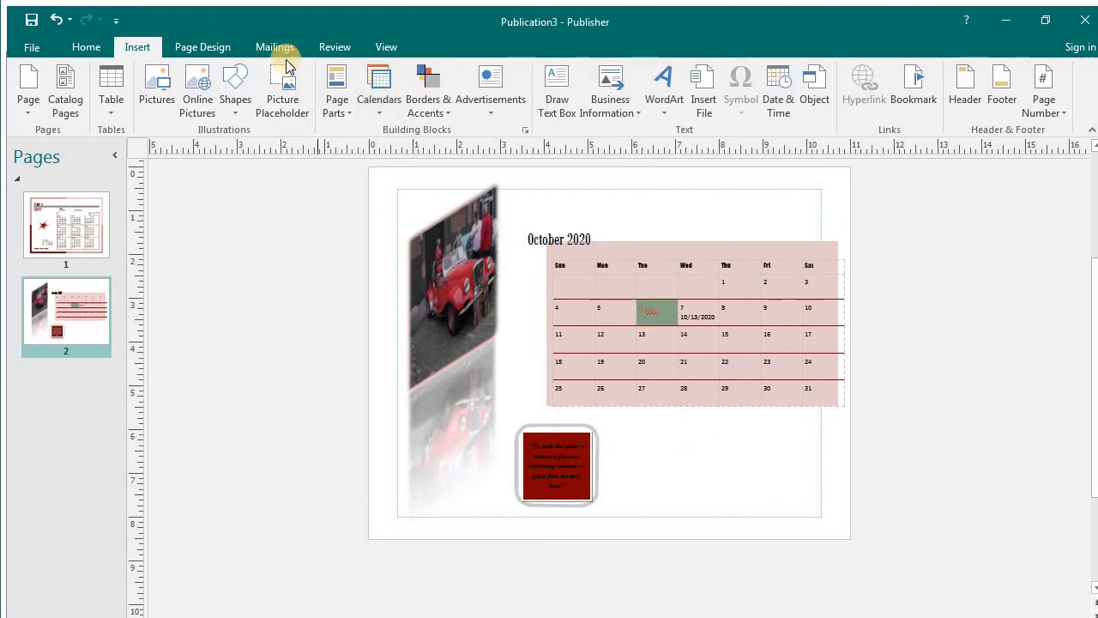
Step: Draw a text box about 1.55 by 1.04 inches below the calendar on page 2 and insert the date October 13, 2020 in it
click(549, 86)
mouse_move(733, 436)
mouse_down()
mouse_move(715, 449)
mouse_move(689, 516)
mouse_move(666, 480)
mouse_move(660, 488)
mouse_up()
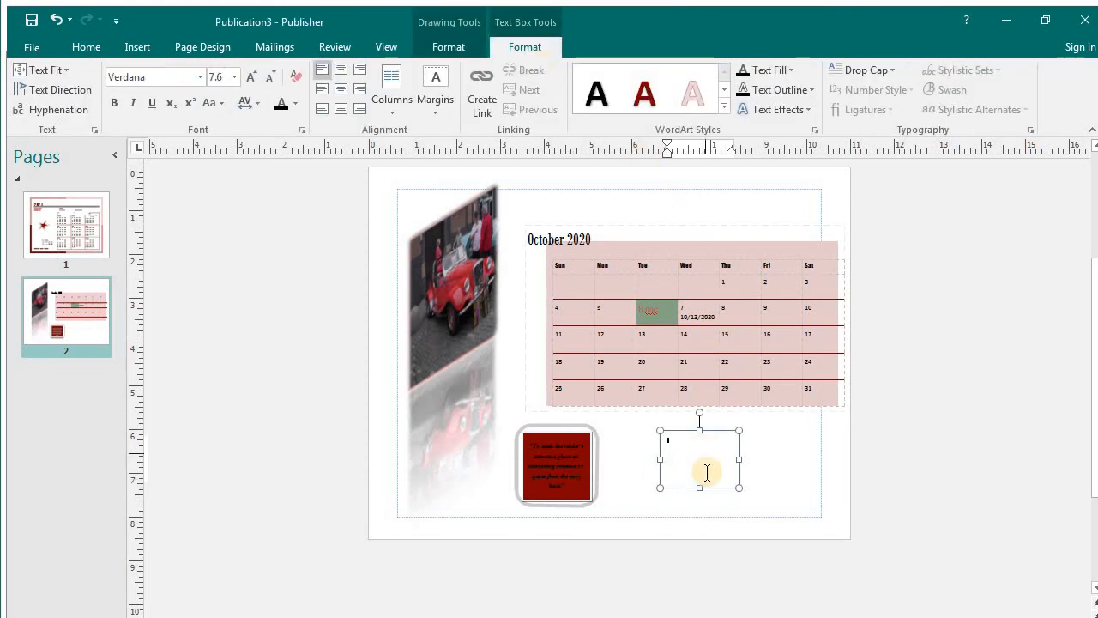
click(137, 47)
click(778, 86)
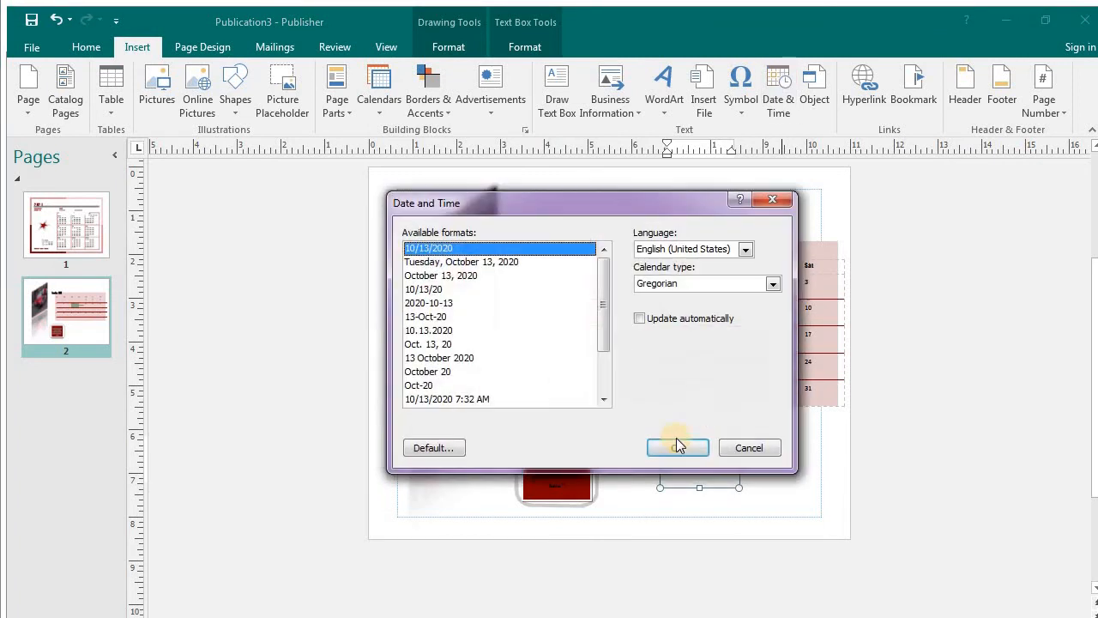
click(420, 275)
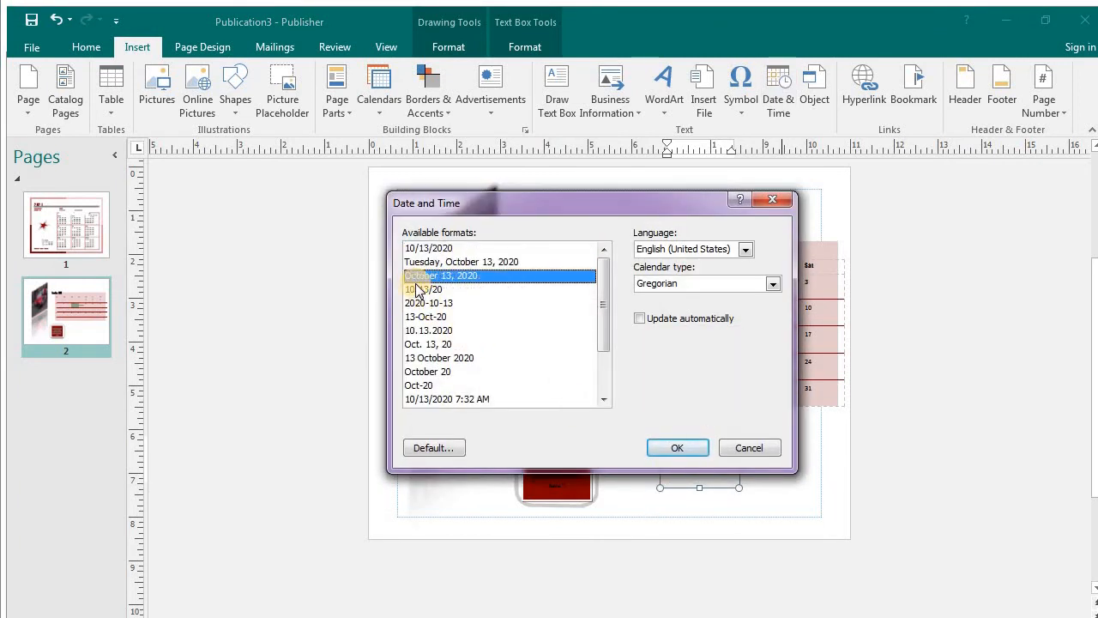
click(426, 331)
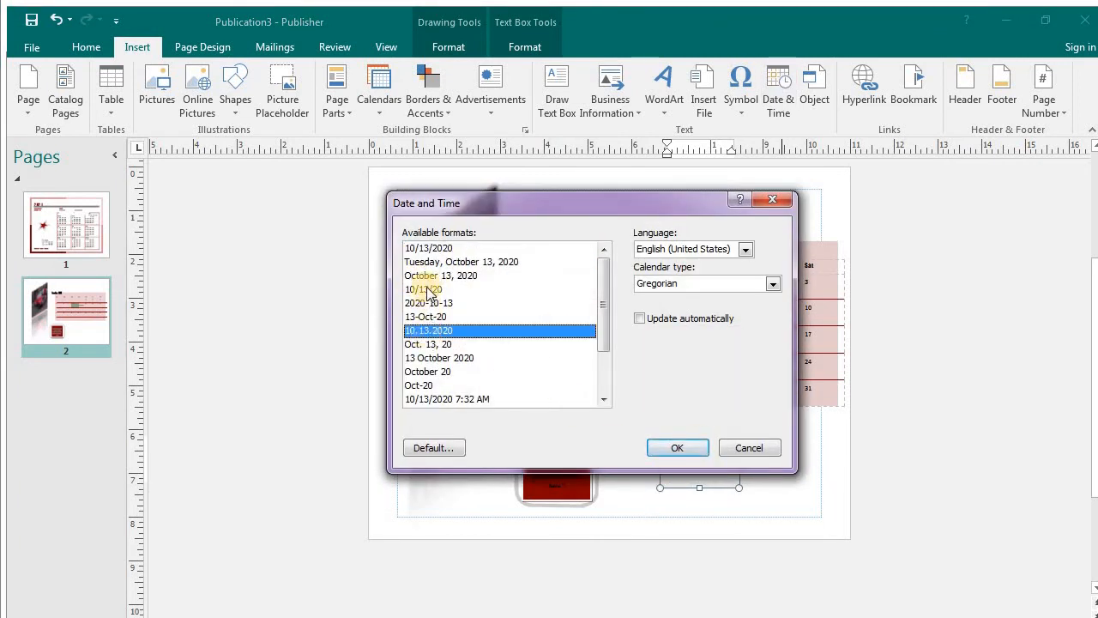
click(425, 276)
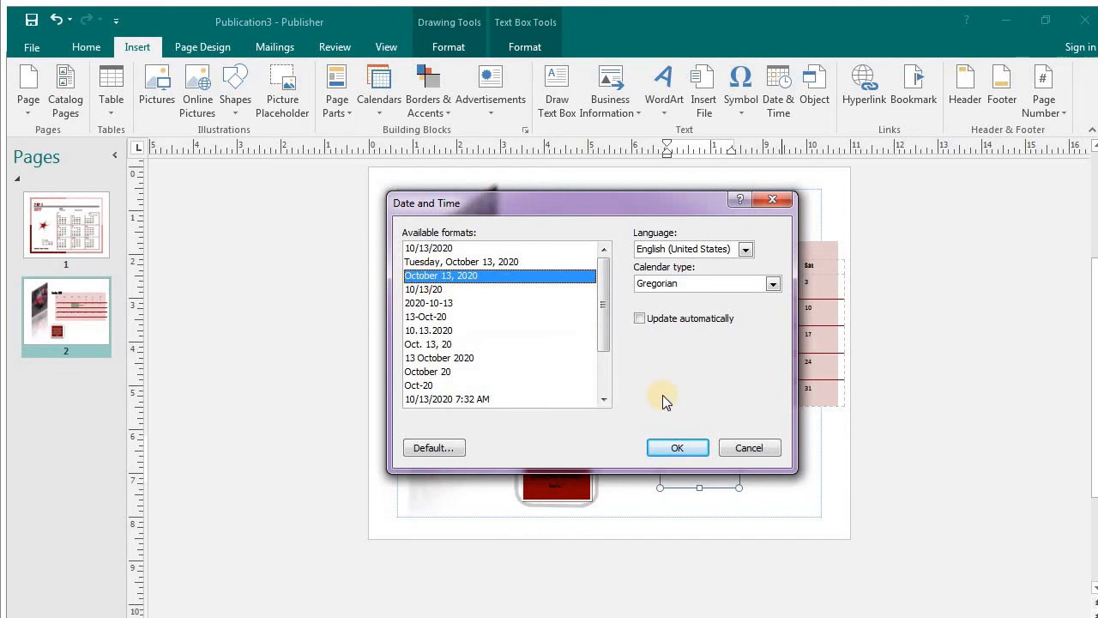
click(677, 447)
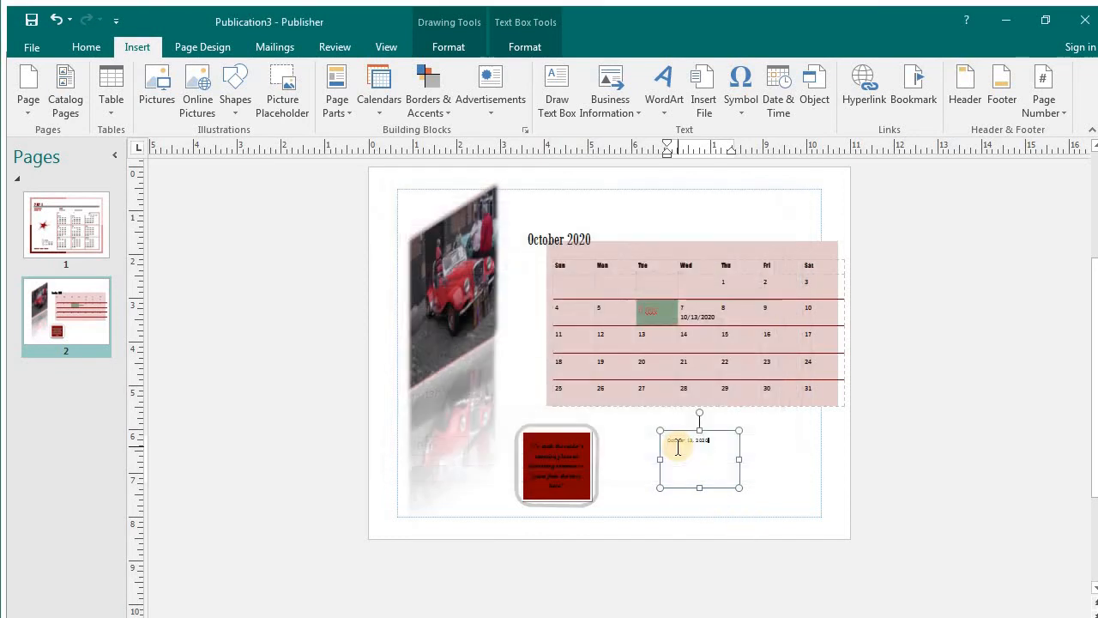
click(816, 457)
click(692, 442)
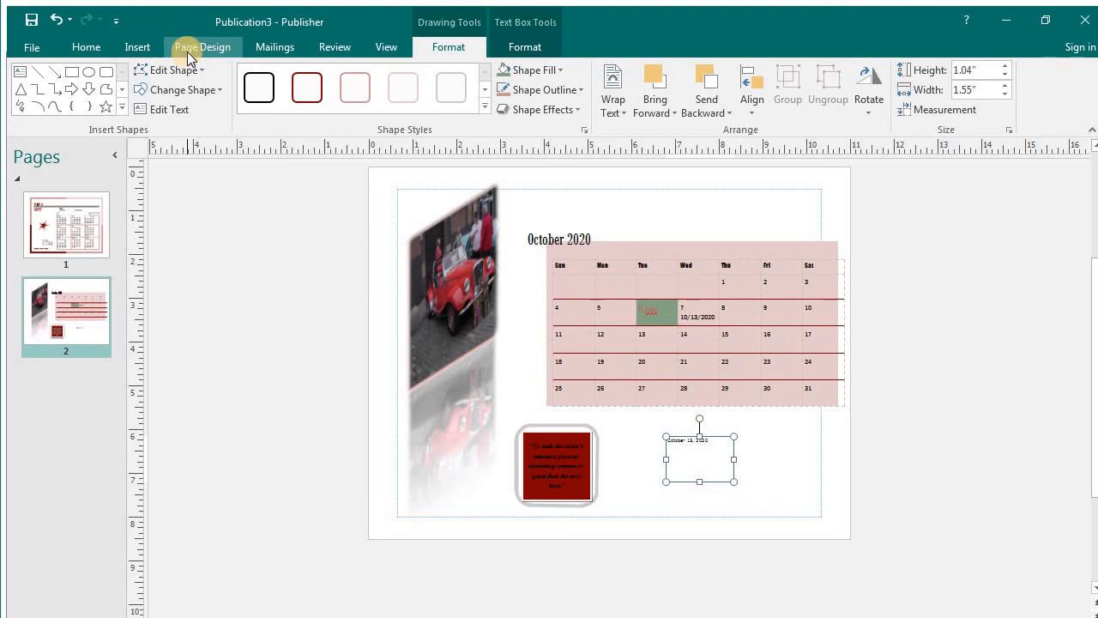
Step: Insert a new blank page after page 2
click(142, 49)
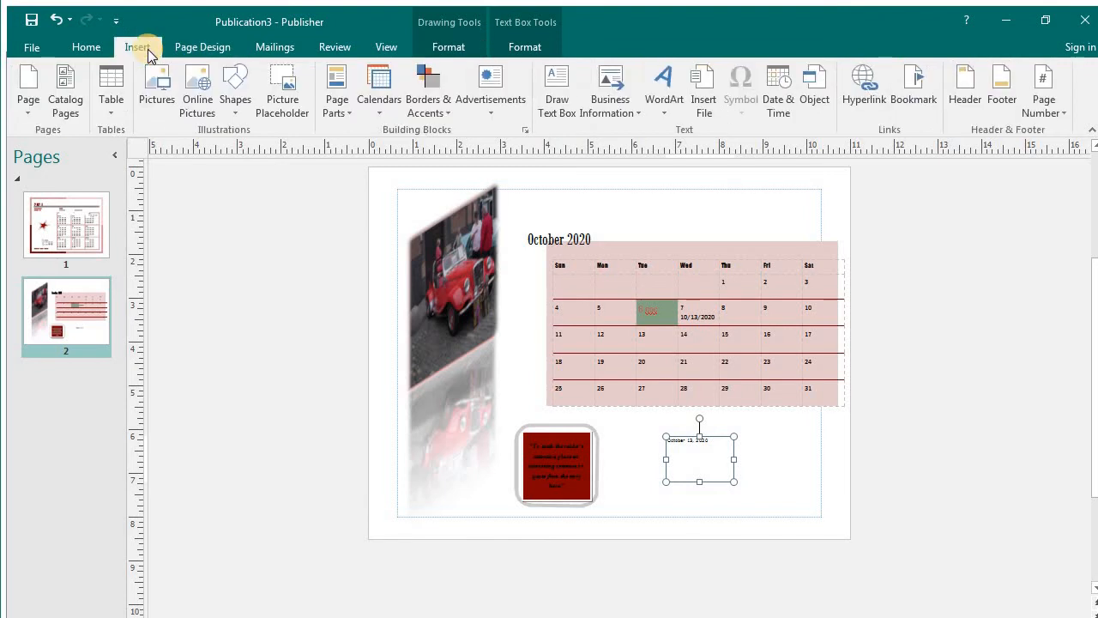
click(668, 103)
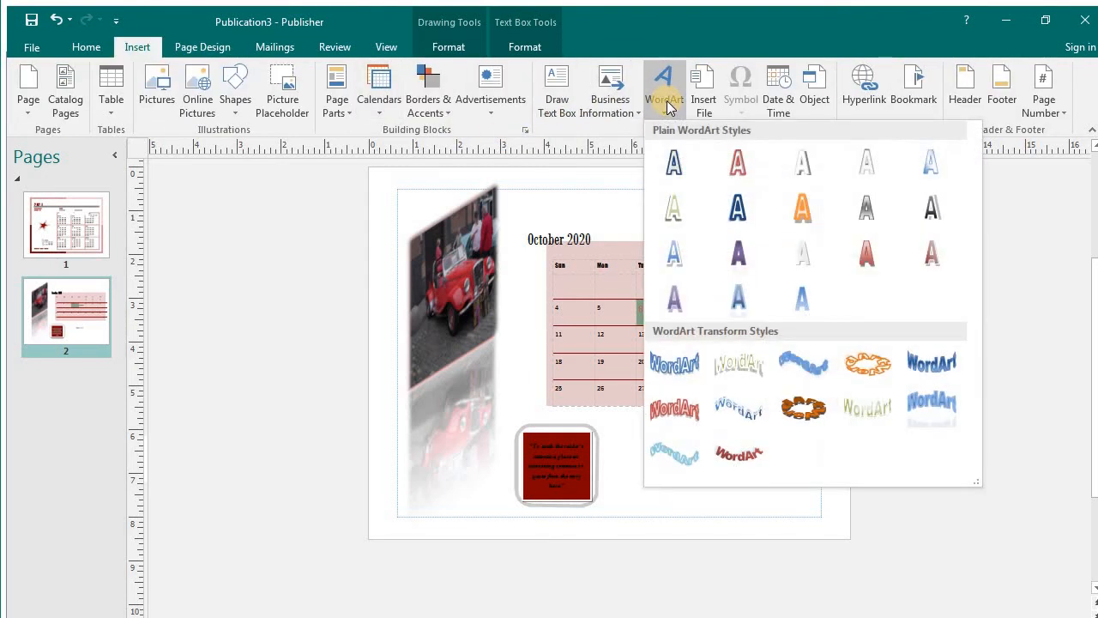
click(26, 98)
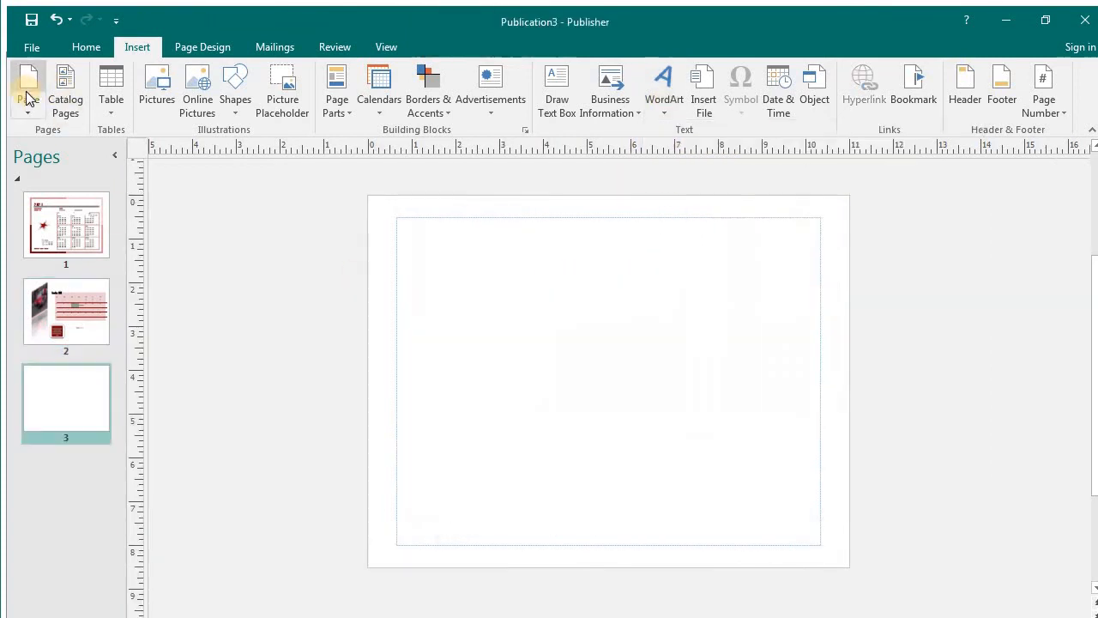
click(53, 405)
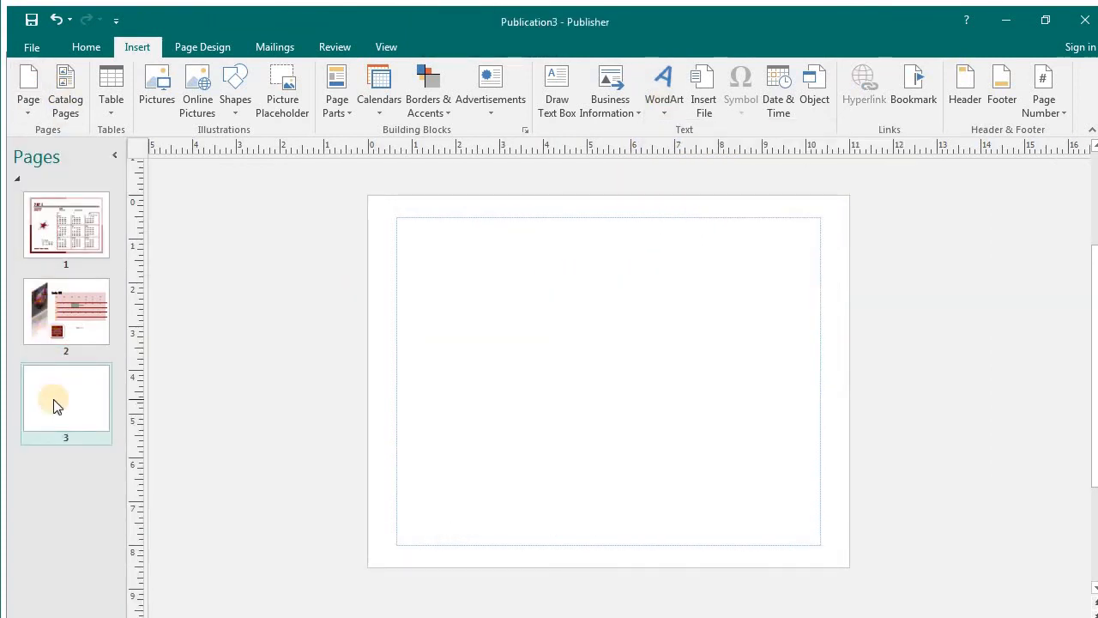
Step: Add WordArt on page 3 in the first transform style with a lowercase first name, enlarged to about 3.38 by 0.87 inches
click(664, 103)
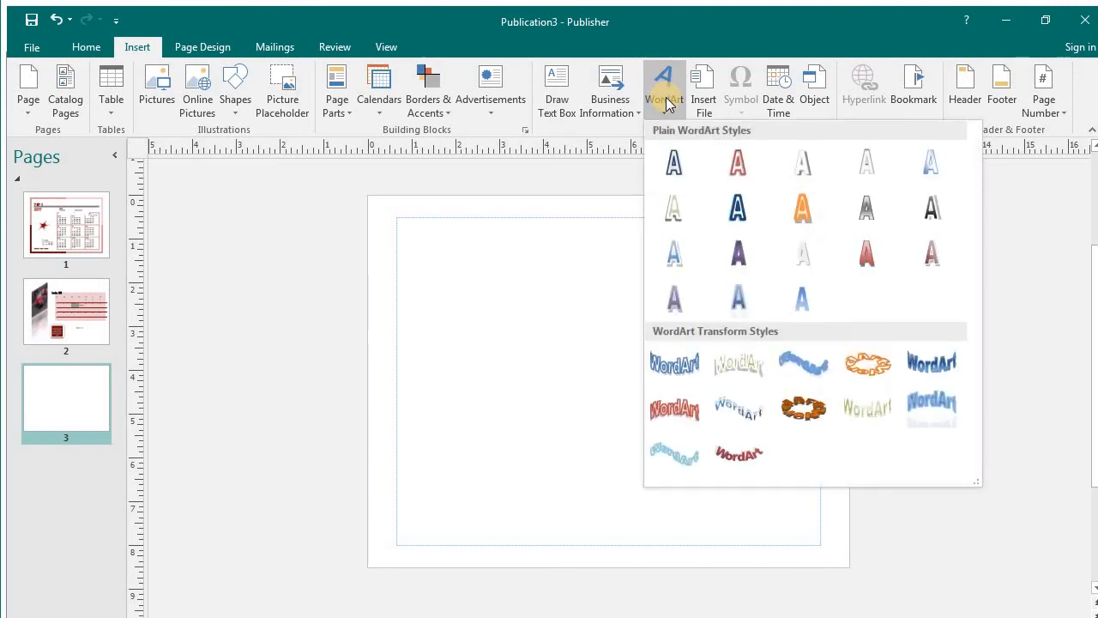
click(693, 362)
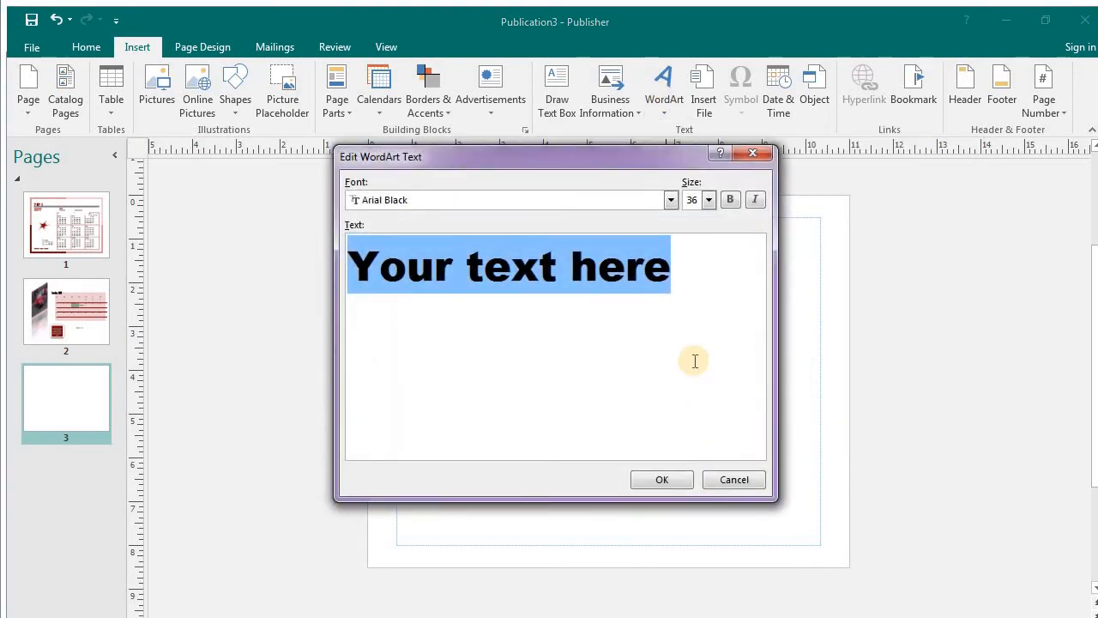
text(furat)
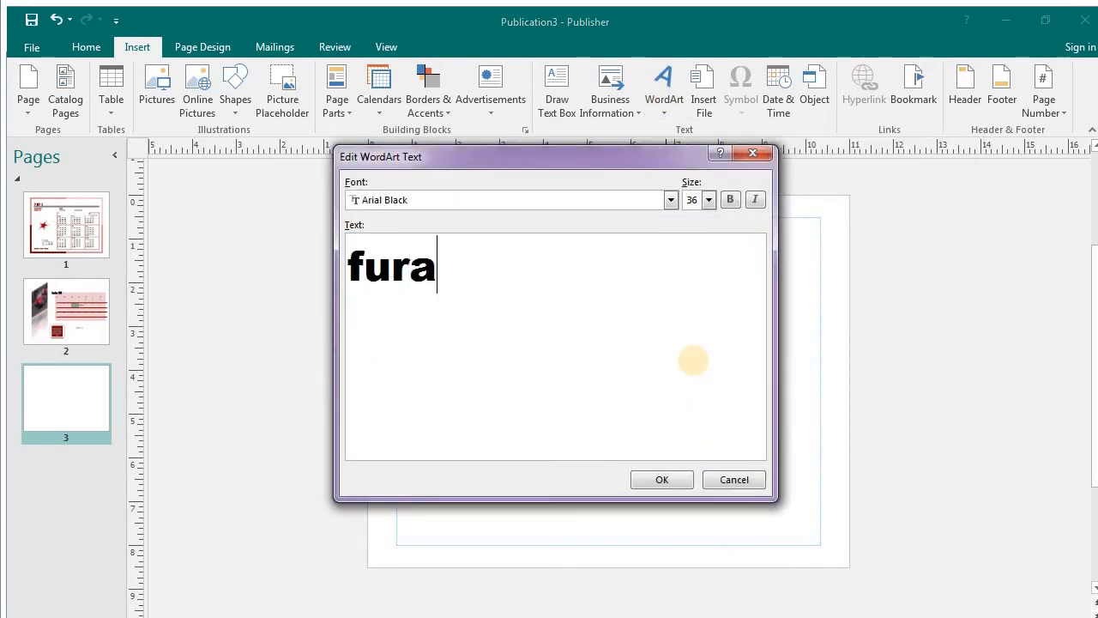
click(676, 487)
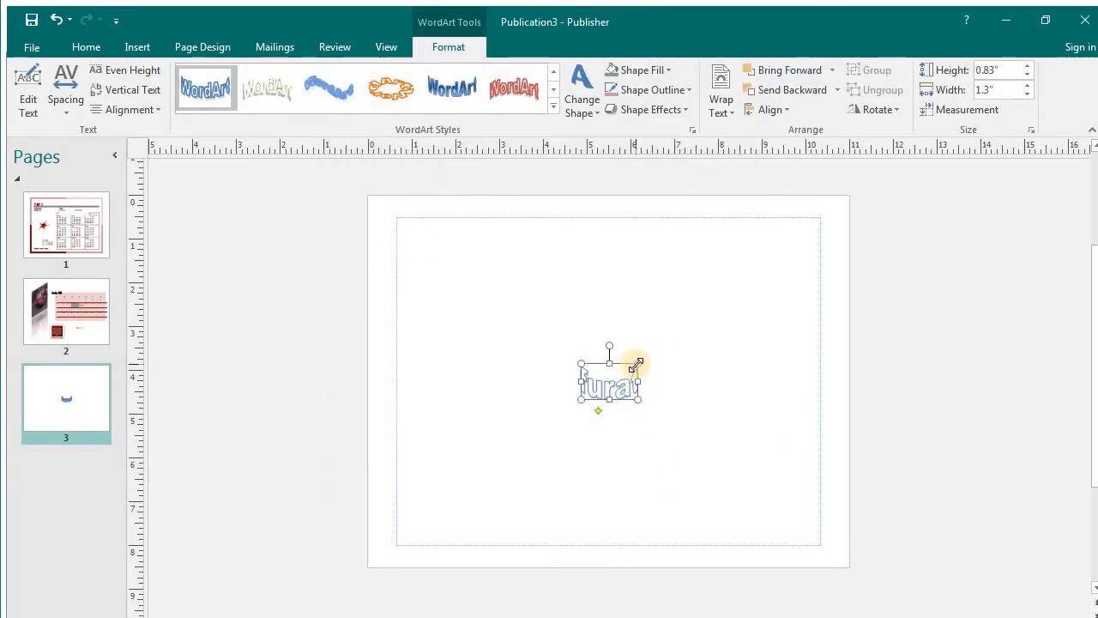
drag(636, 365, 728, 364)
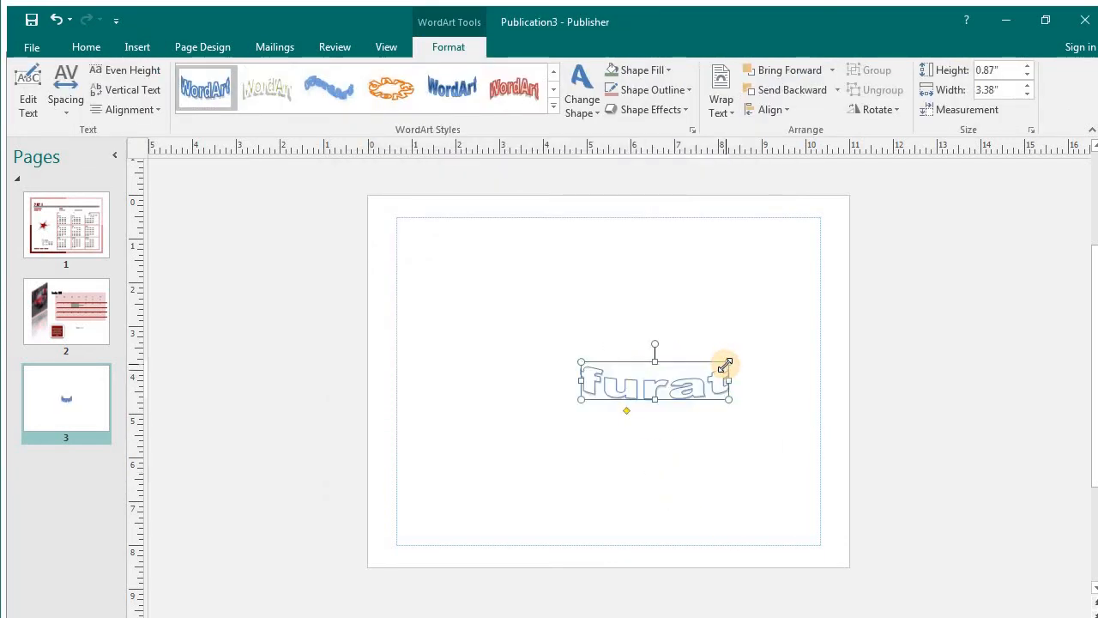
Step: Fill the WordArt on page 3 with a light orange scheme colour
click(643, 75)
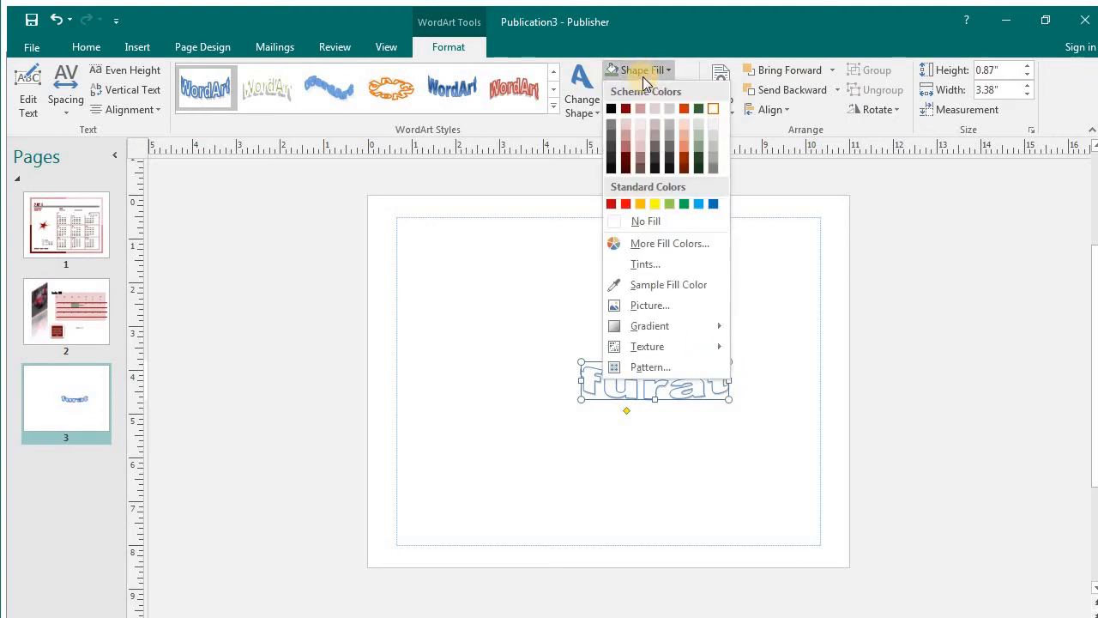
click(687, 151)
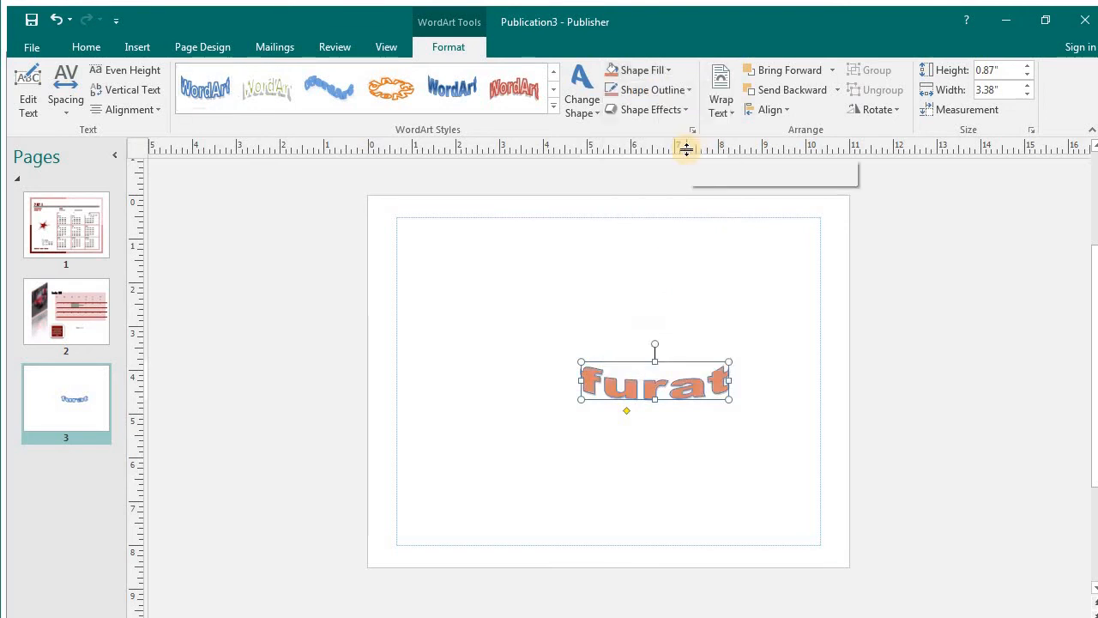
click(676, 96)
mouse_move(650, 330)
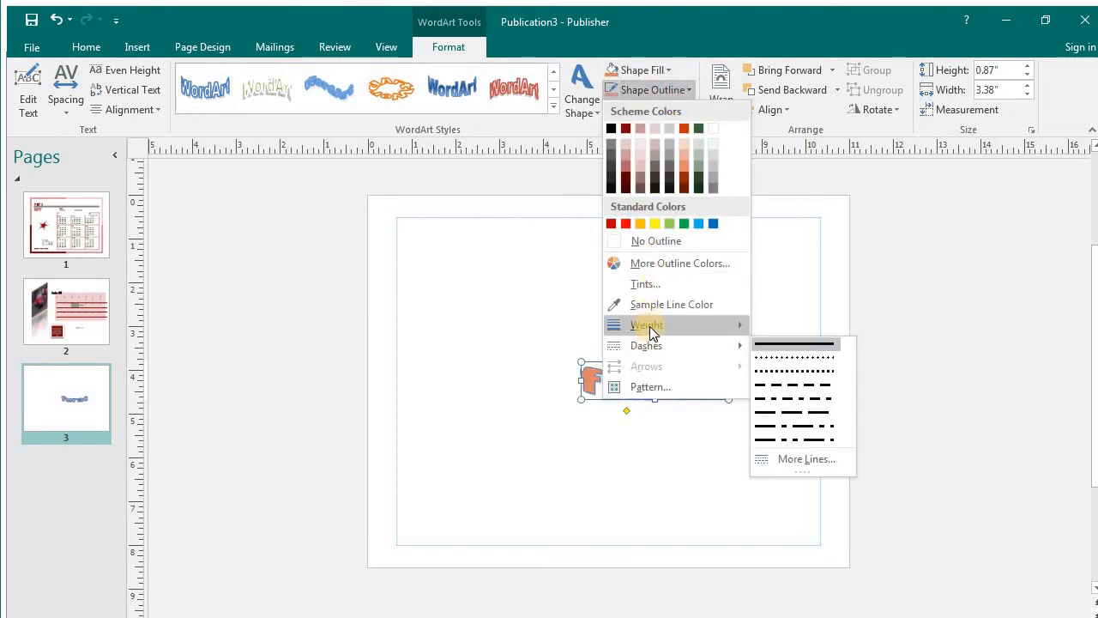
click(558, 203)
Step: Apply the last Parallel 3-D rotation preset to the orange WordArt
click(642, 109)
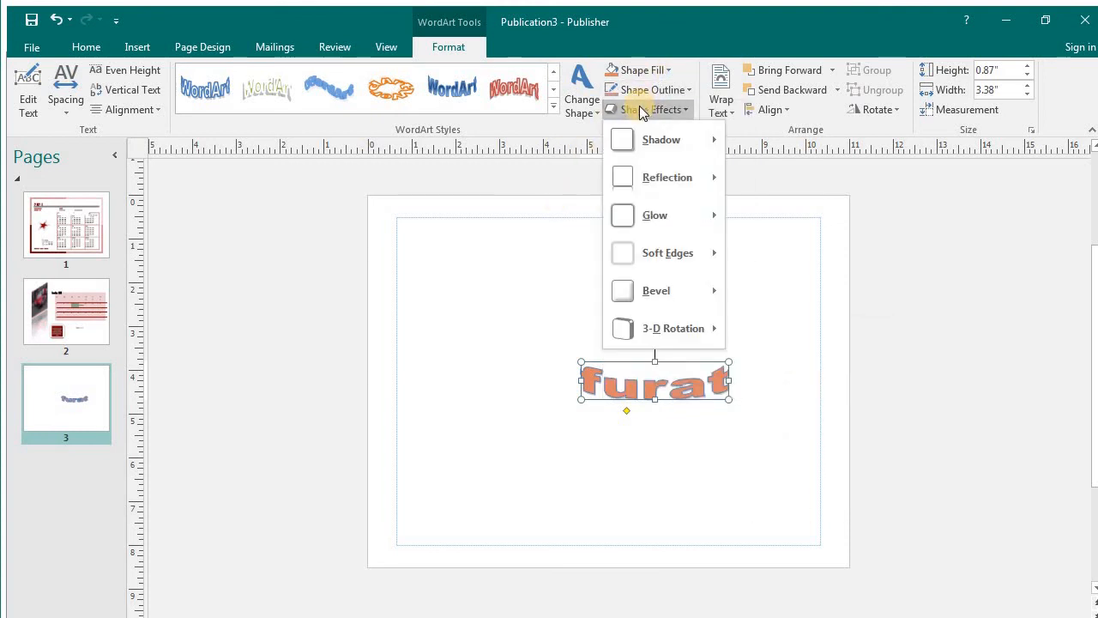
mouse_move(652, 326)
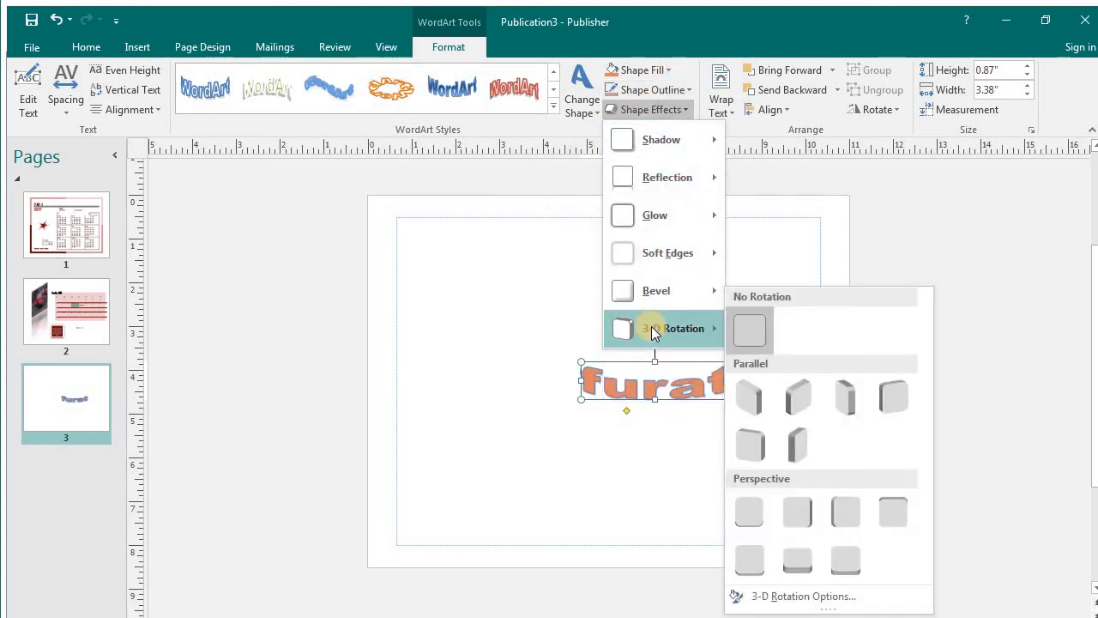
click(787, 440)
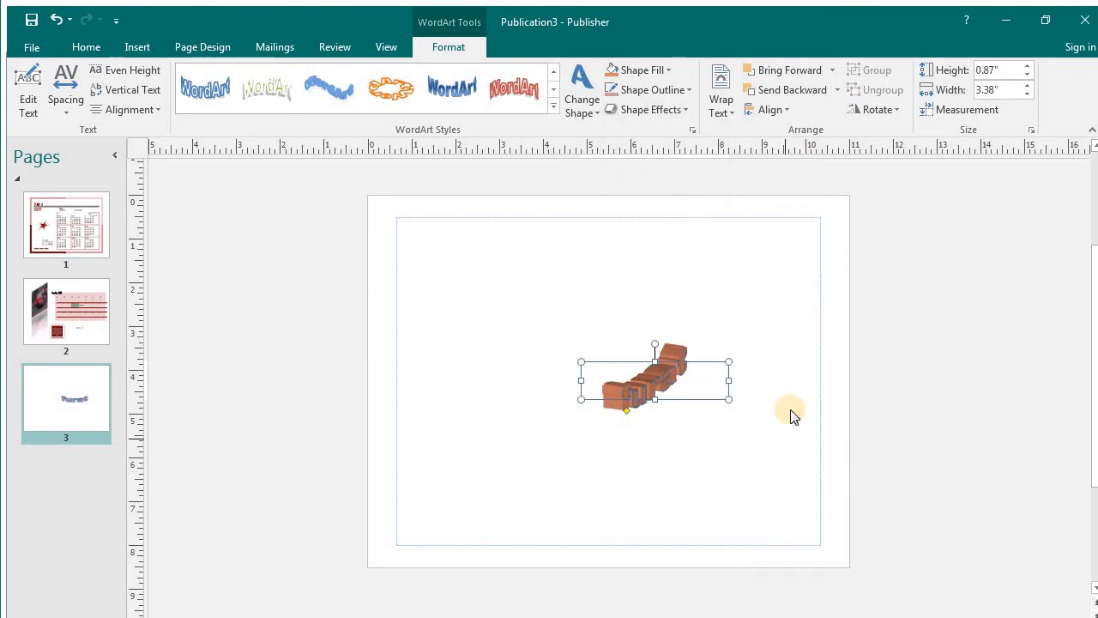
click(776, 239)
Step: Restyle the WordArt with the last plain style, a light blue gradient, and rotate it 90° to the right
click(654, 388)
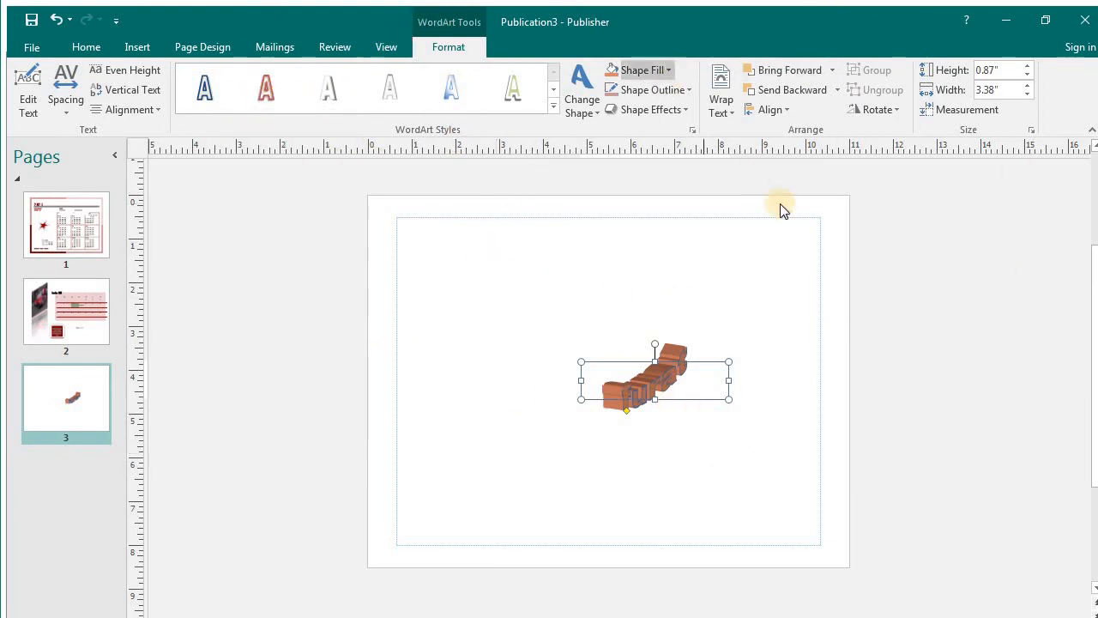
click(553, 107)
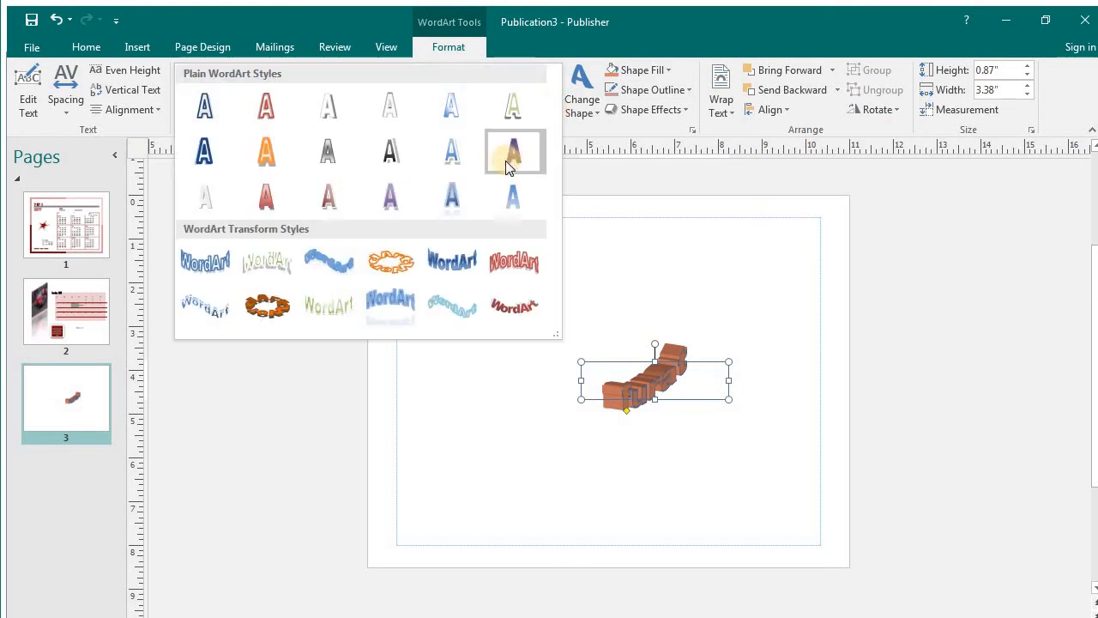
click(515, 199)
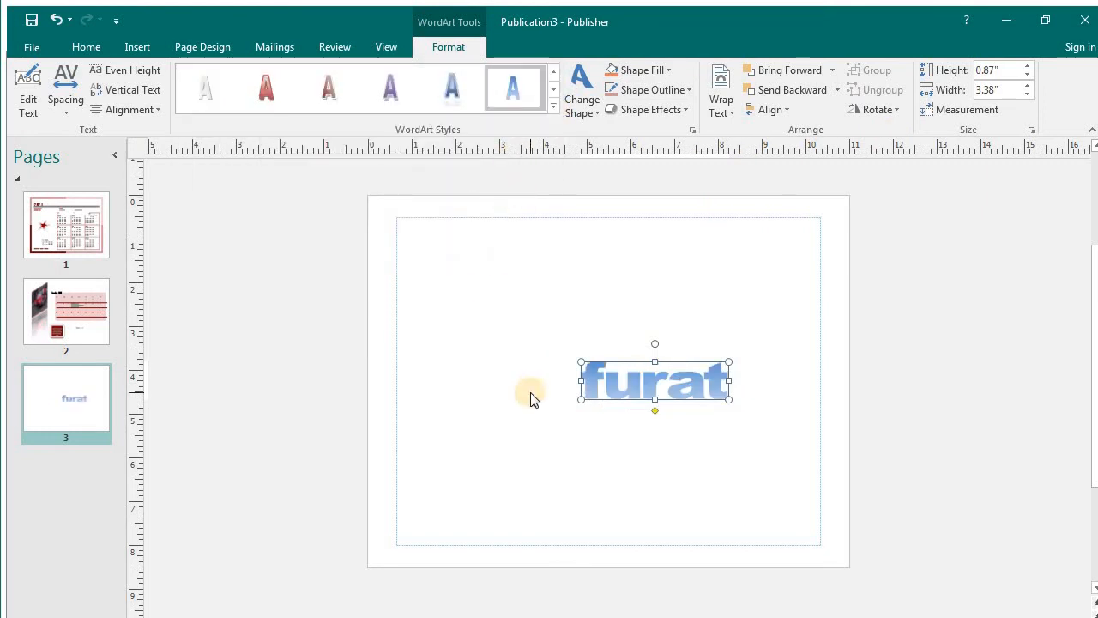
click(889, 112)
click(892, 130)
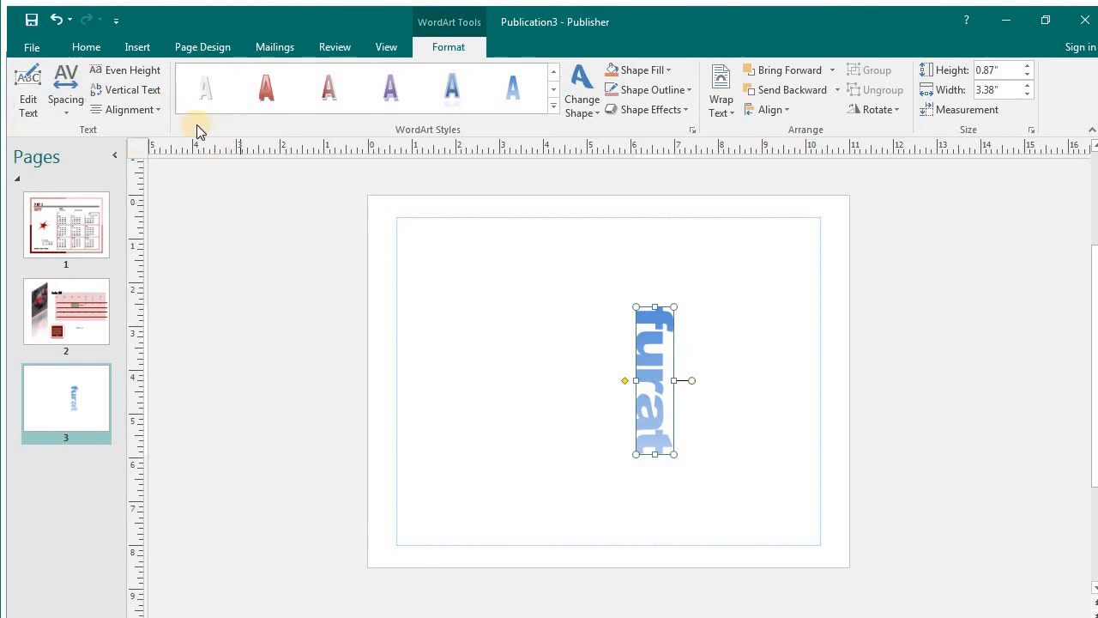
Step: Set the rotated WordArt to vertical text with even letter height
click(132, 82)
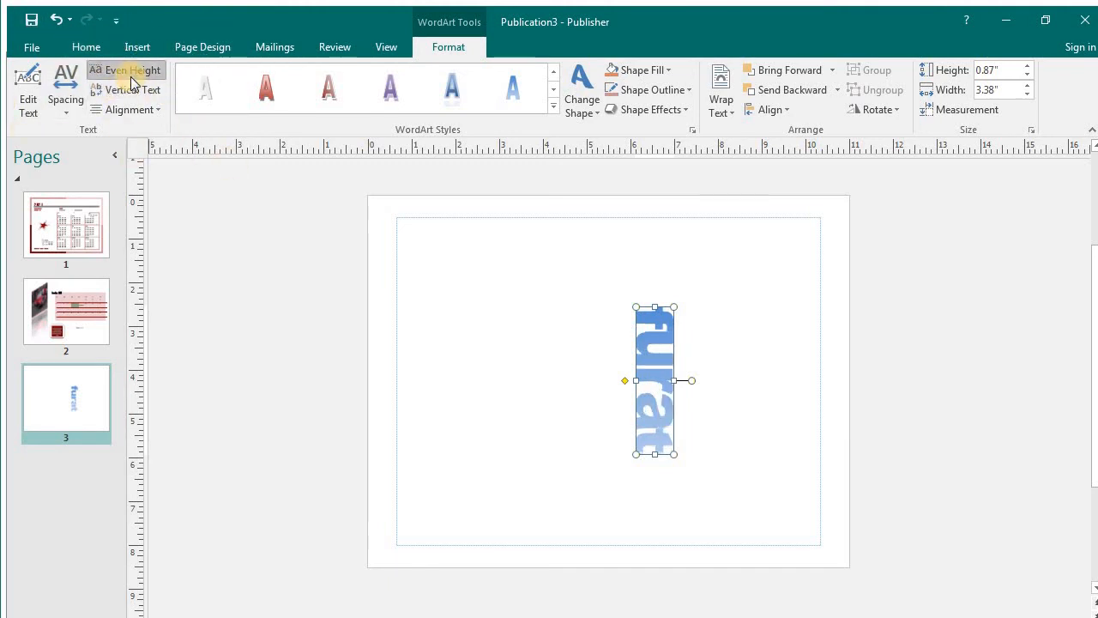
click(131, 82)
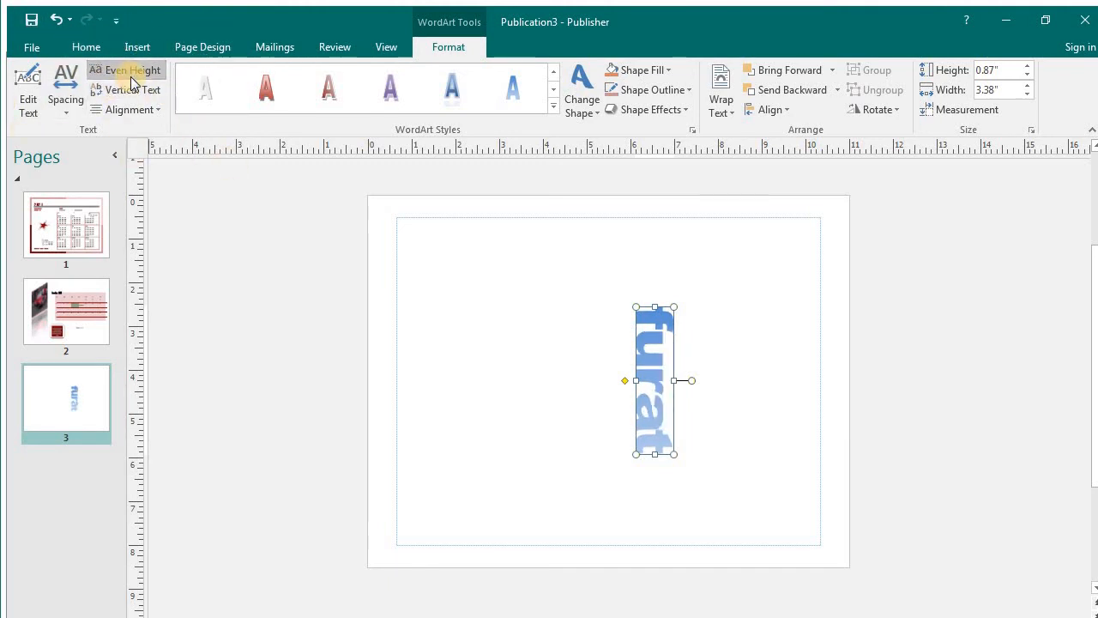
click(131, 90)
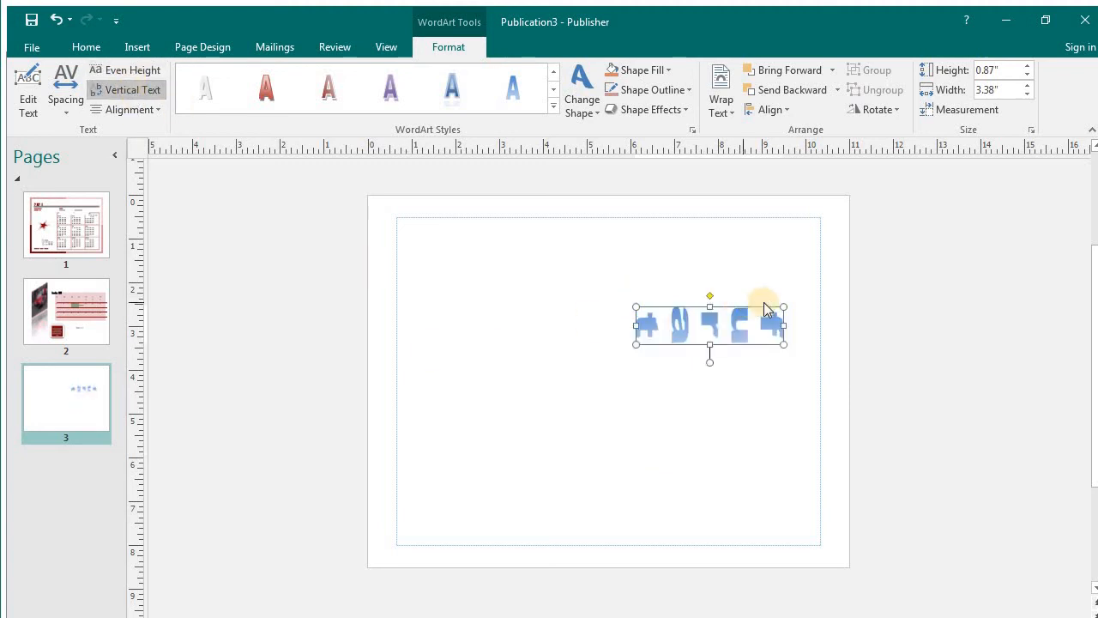
click(96, 77)
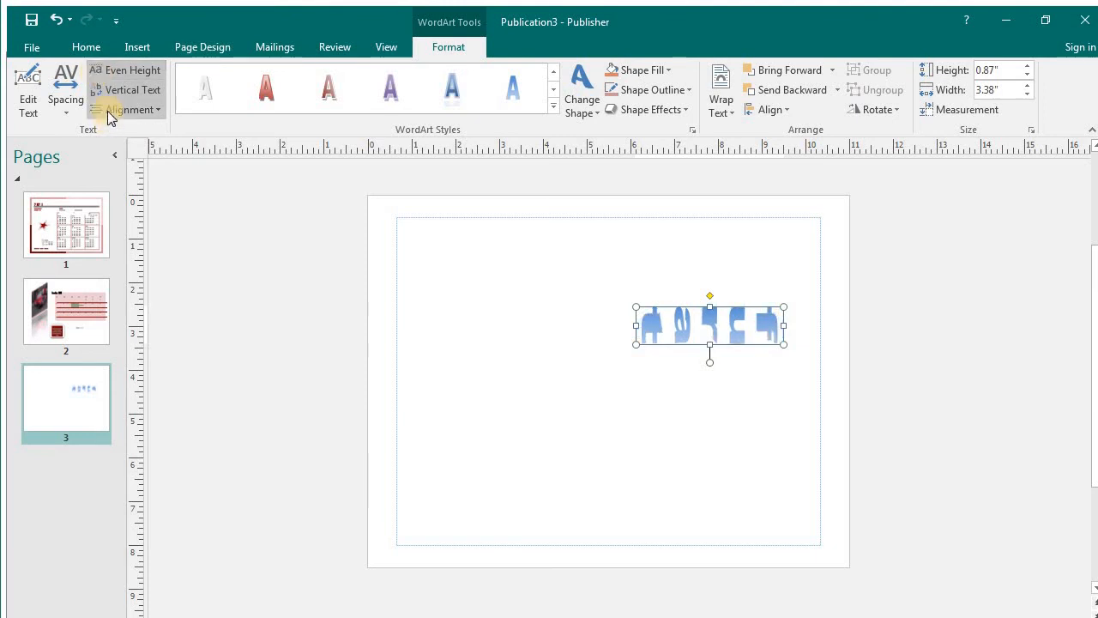
click(112, 110)
click(124, 172)
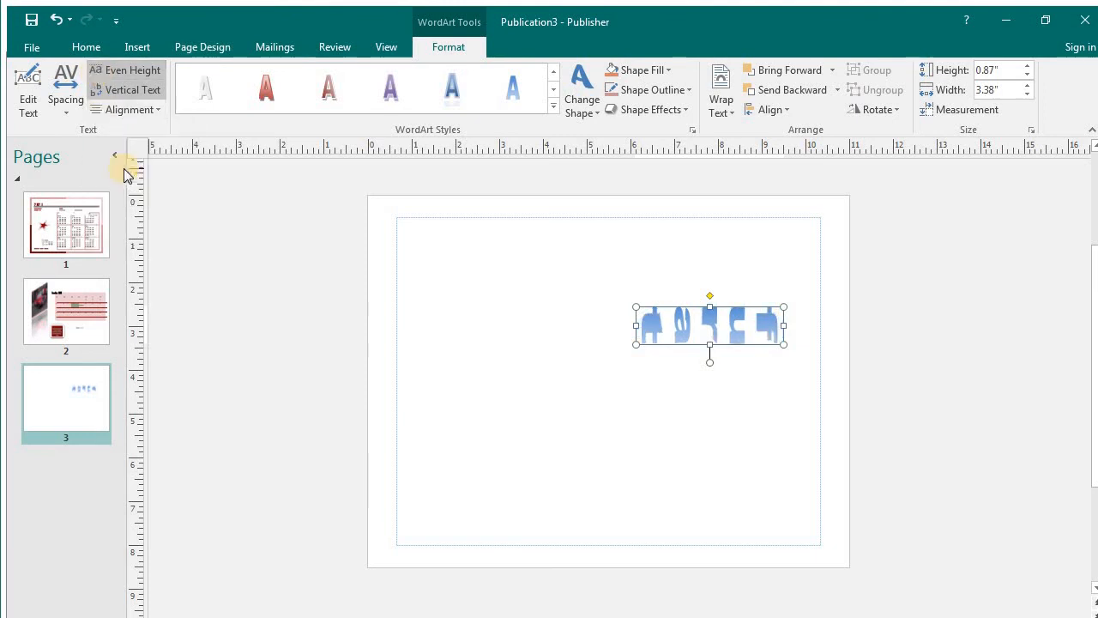
click(137, 47)
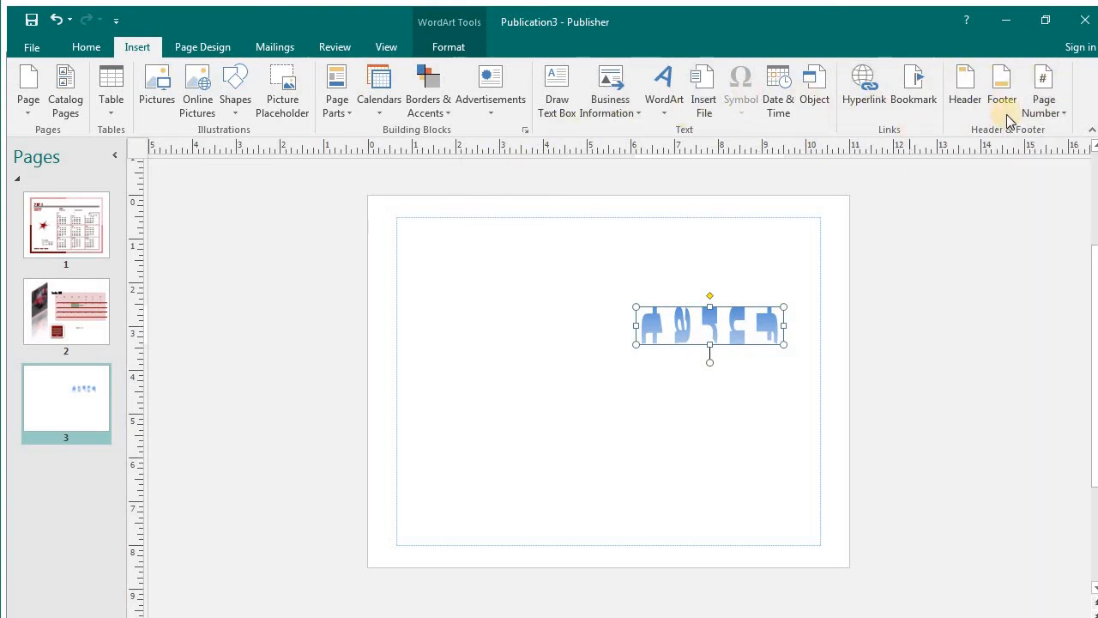
click(176, 48)
click(139, 46)
click(203, 47)
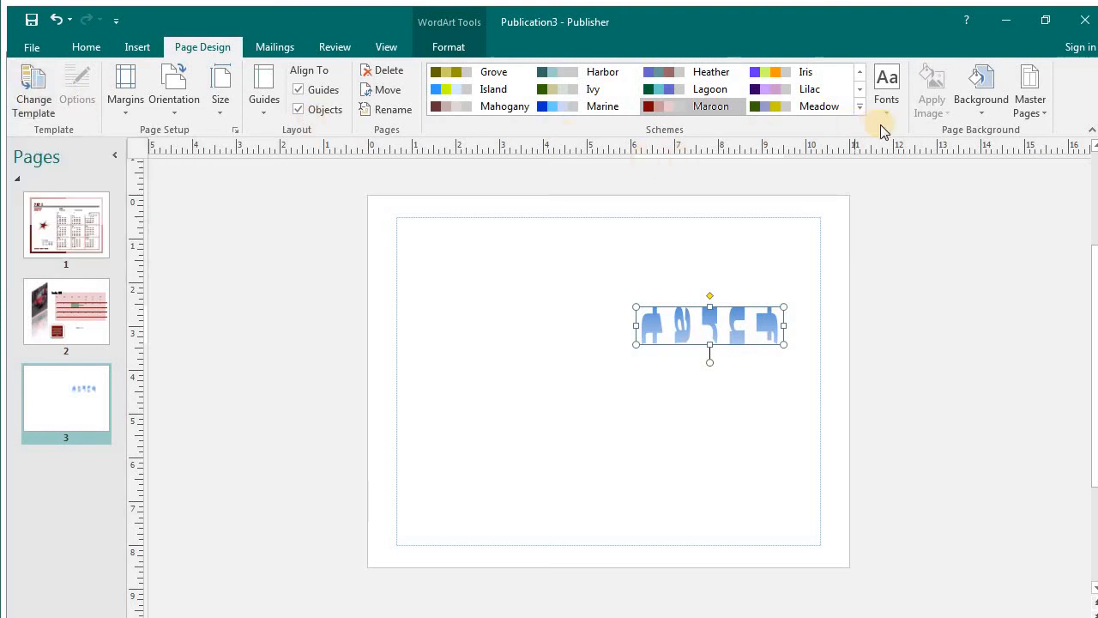
click(860, 105)
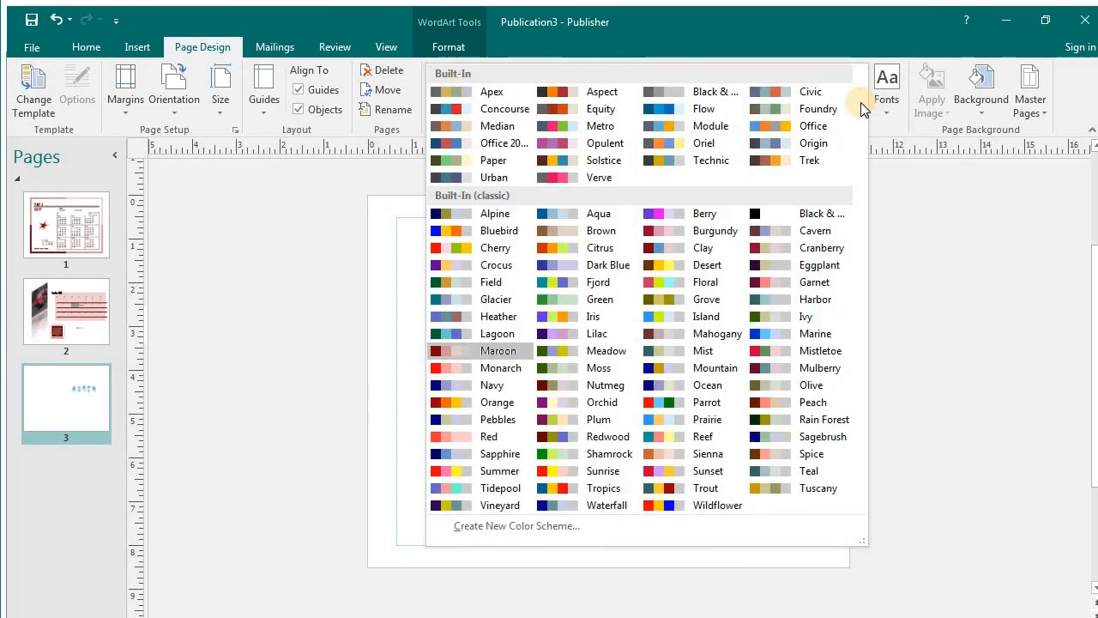
click(906, 216)
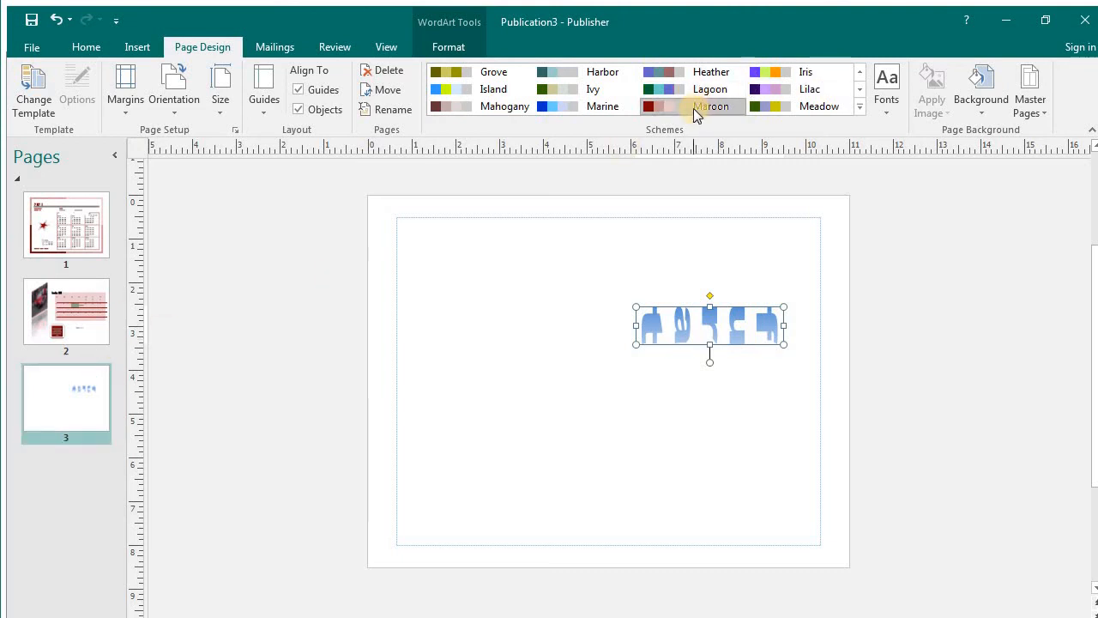
Step: Apply the Lilac colour scheme to the publication and show page 1
click(30, 79)
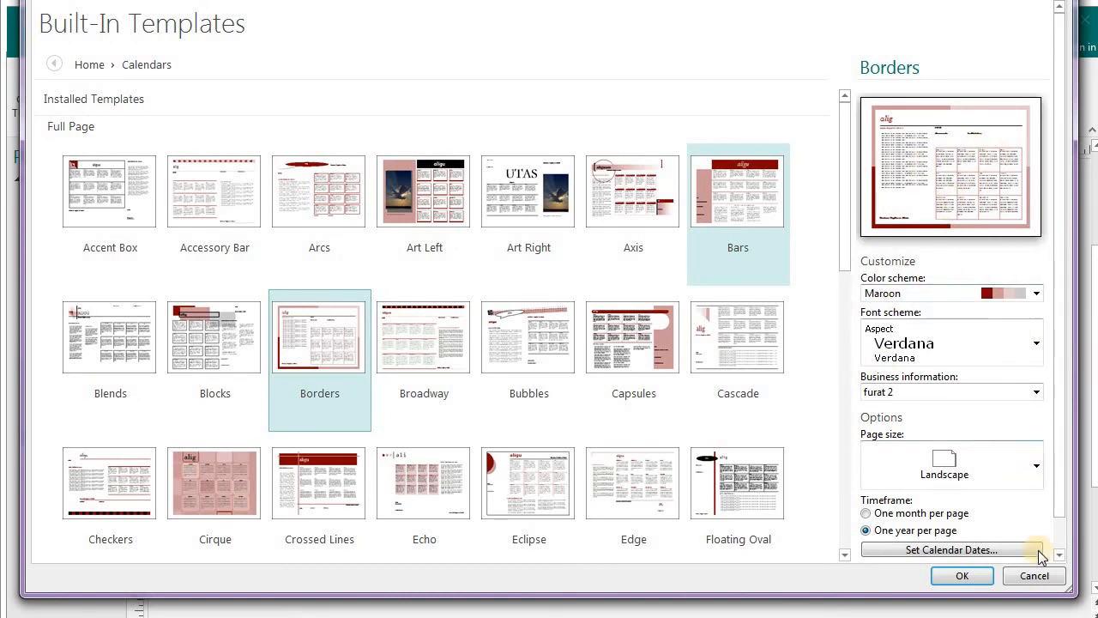
click(1049, 581)
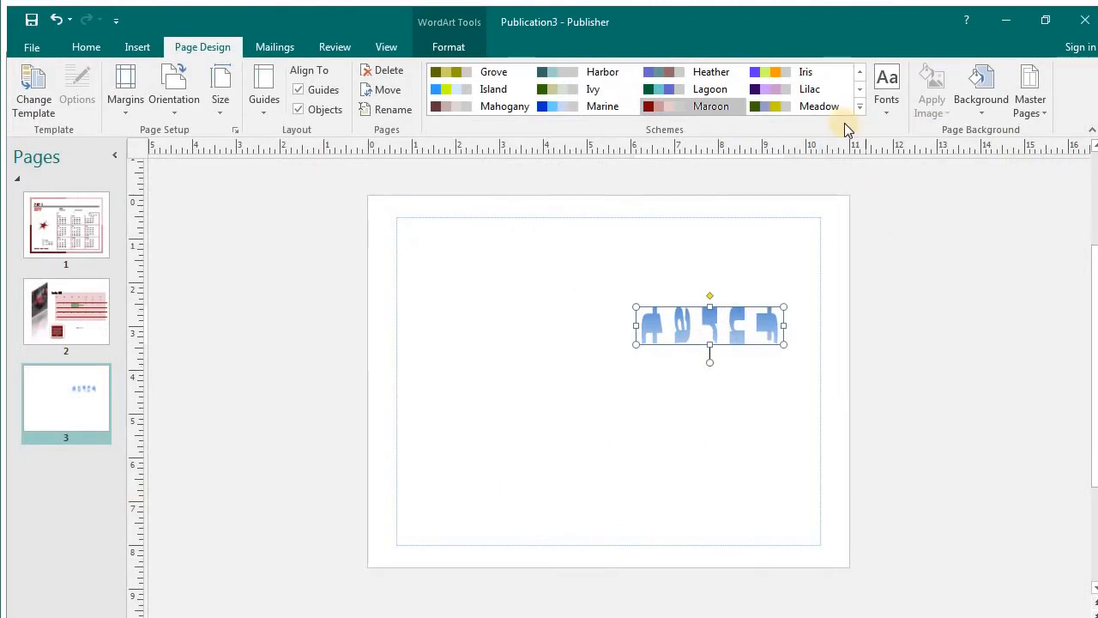
click(810, 90)
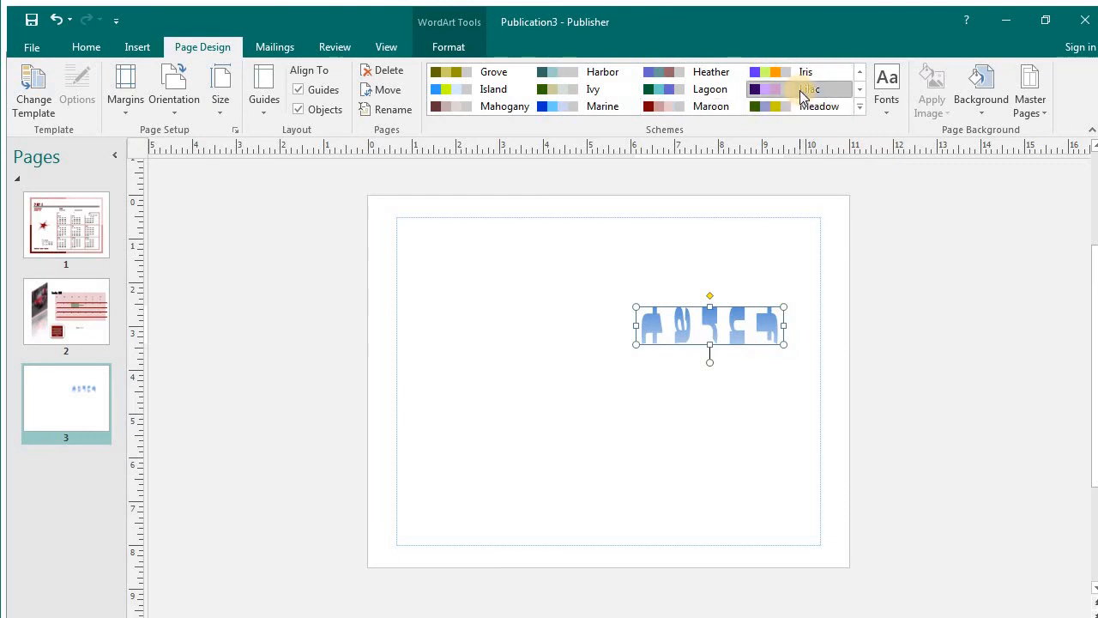
click(60, 244)
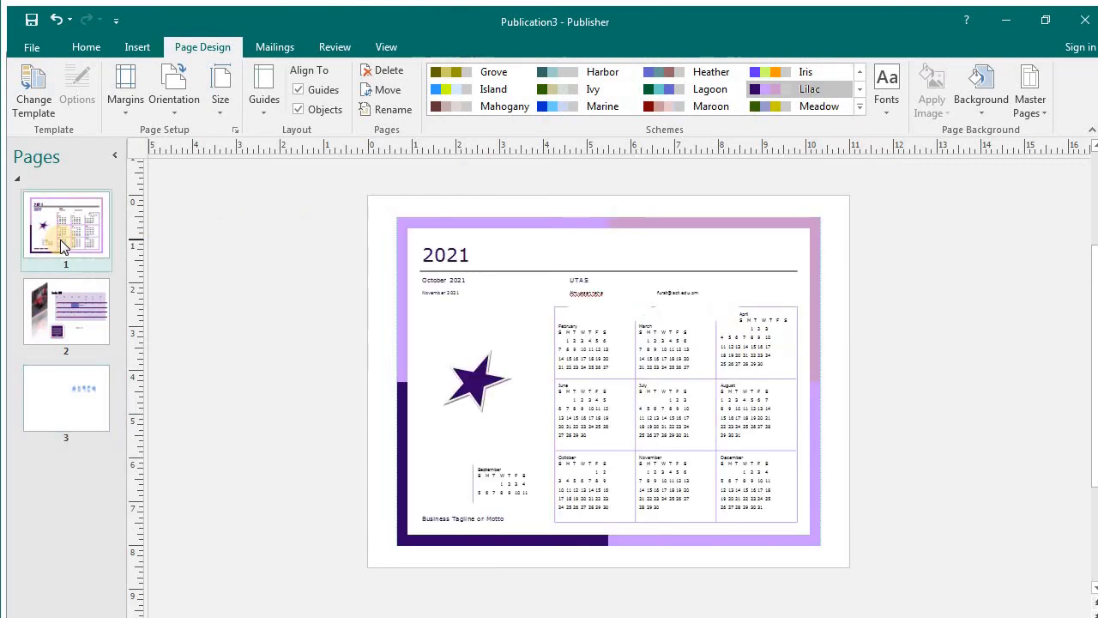
Step: Try the Iris colour scheme, settle on Island, and apply the Apex font scheme to the publication
click(771, 110)
click(810, 90)
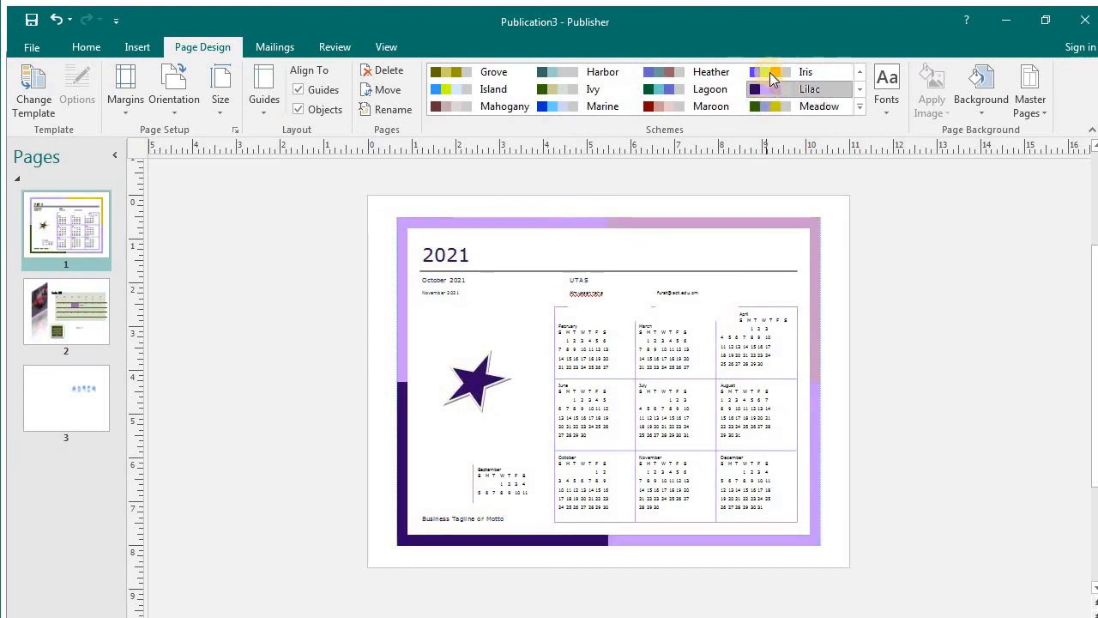
click(769, 72)
click(860, 107)
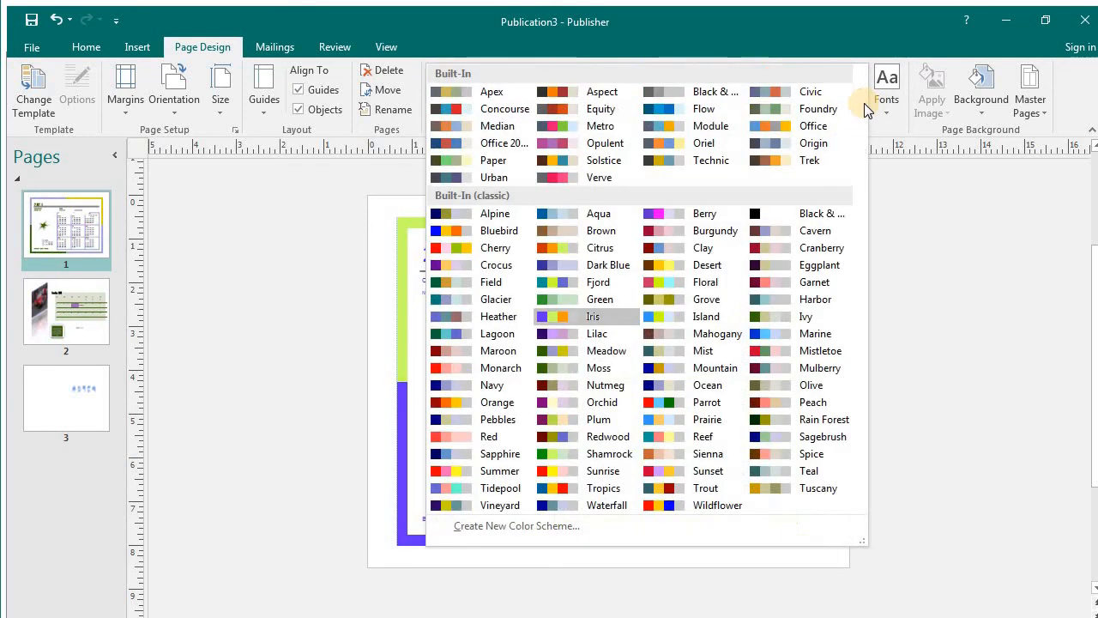
click(699, 318)
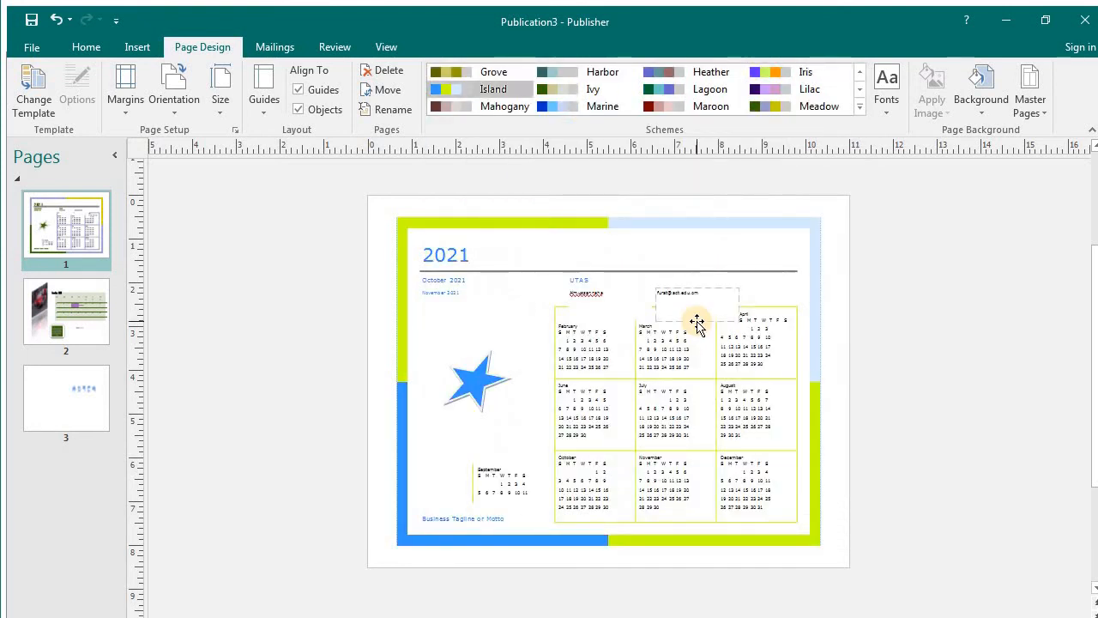
click(884, 96)
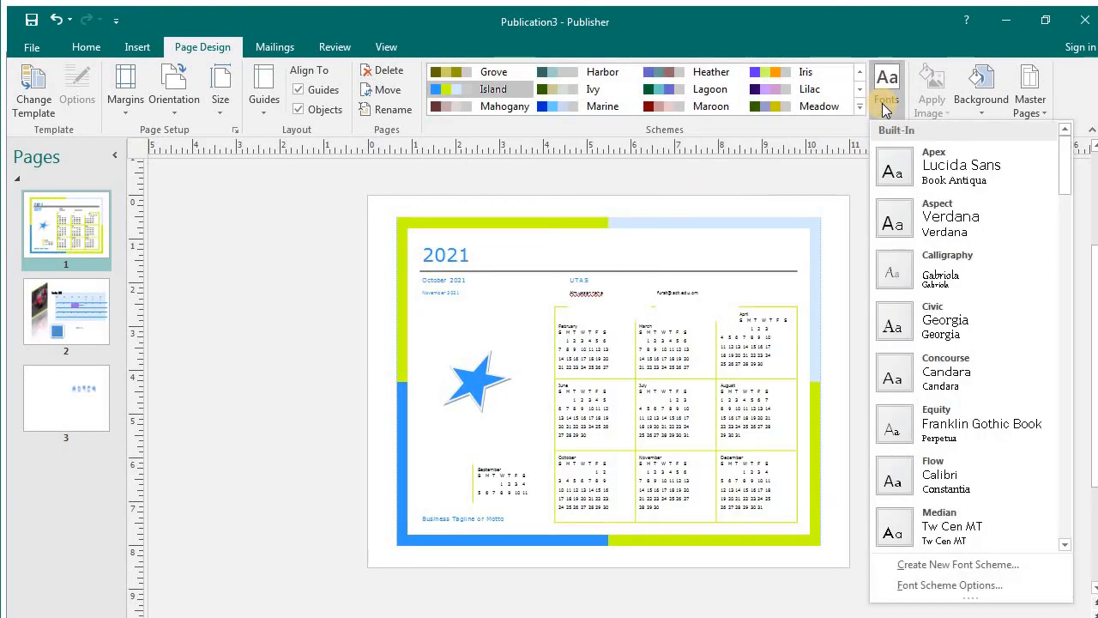
click(901, 157)
Step: Try a solid light blue scheme colour as the page 1 background, followed by the preset lime green gradient with horizontal bands
click(992, 110)
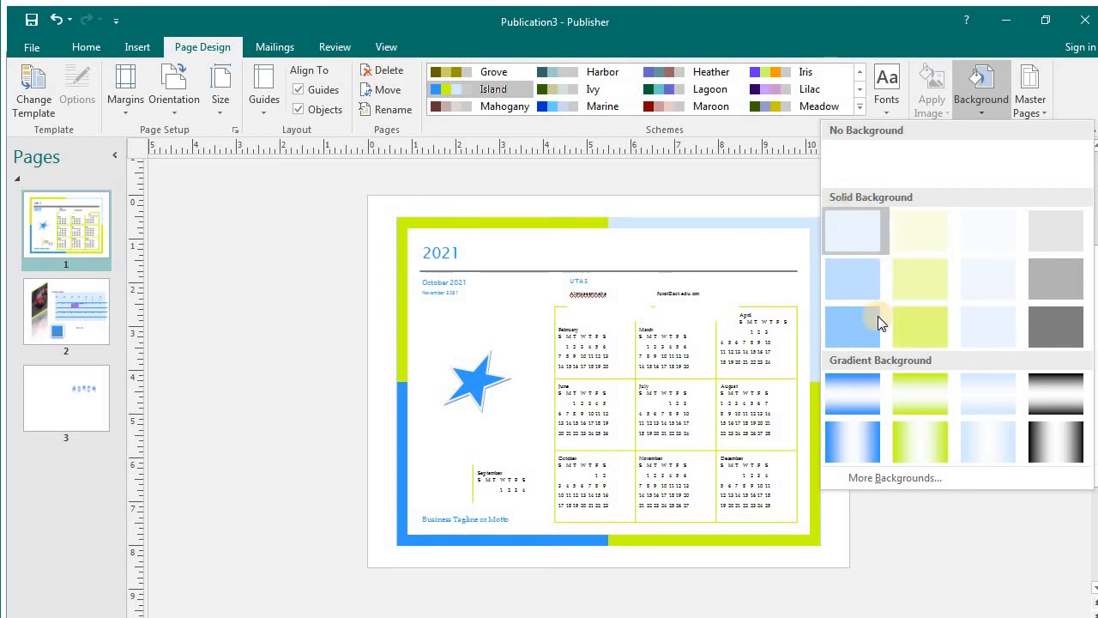
click(875, 479)
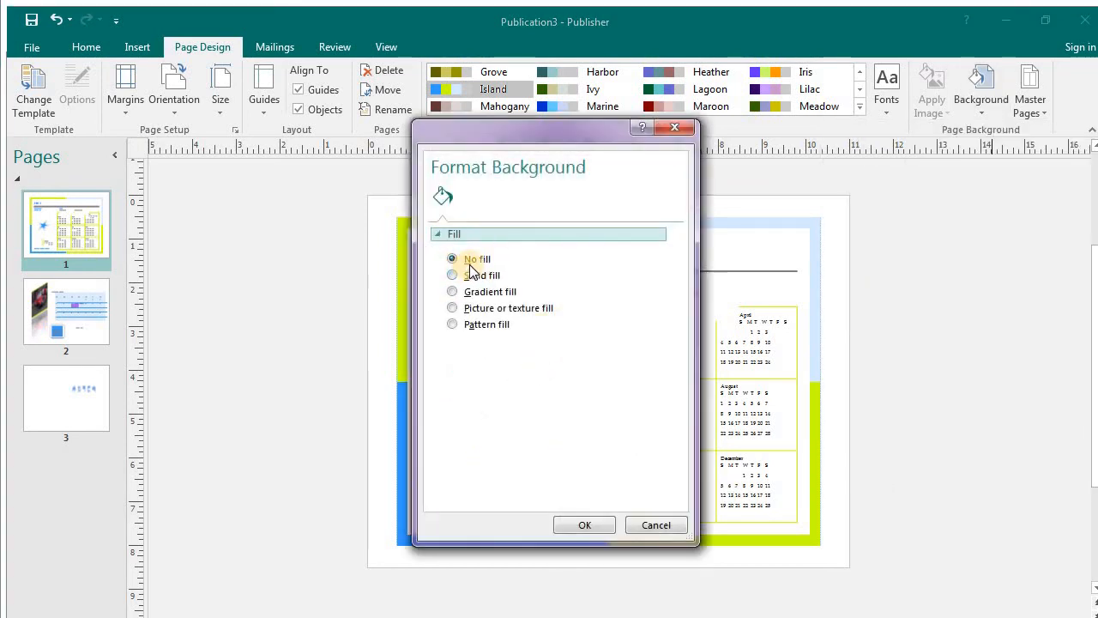
click(492, 281)
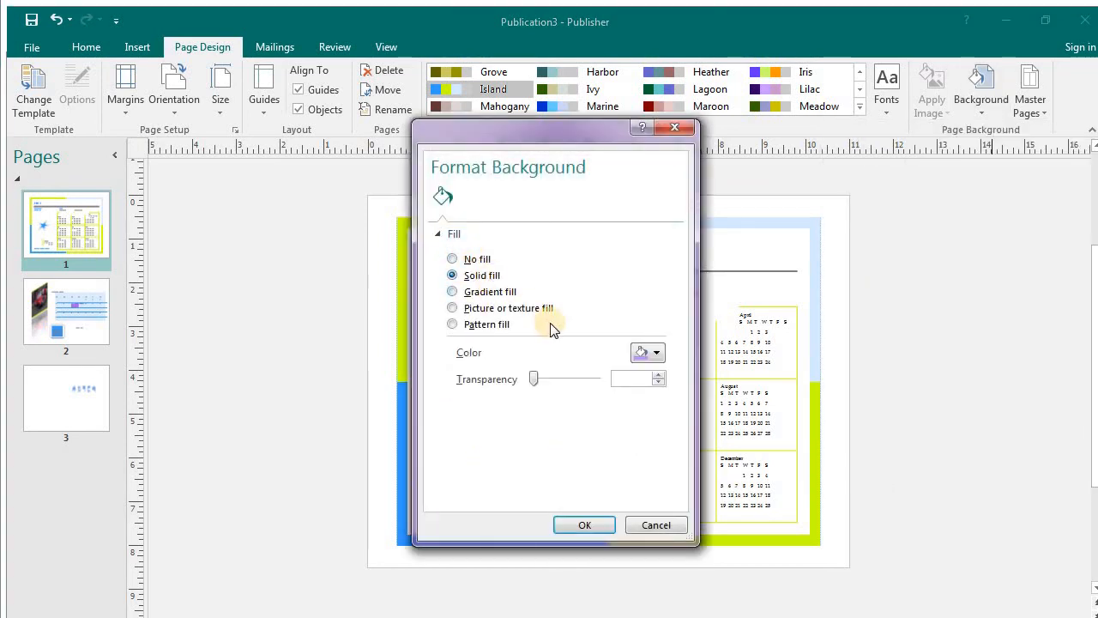
click(658, 352)
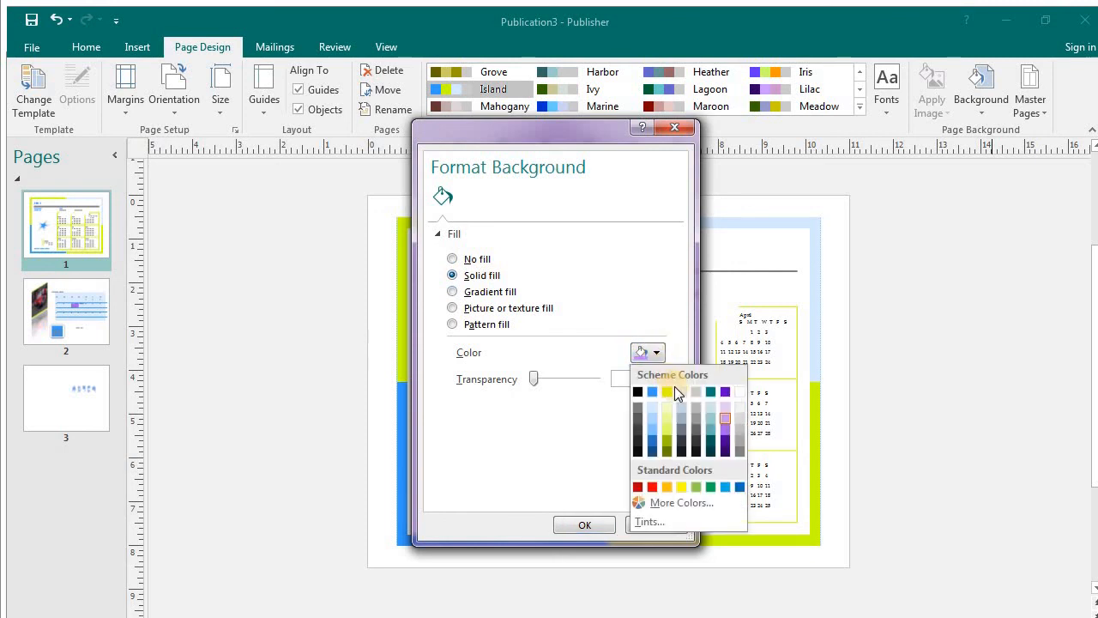
click(679, 388)
click(600, 524)
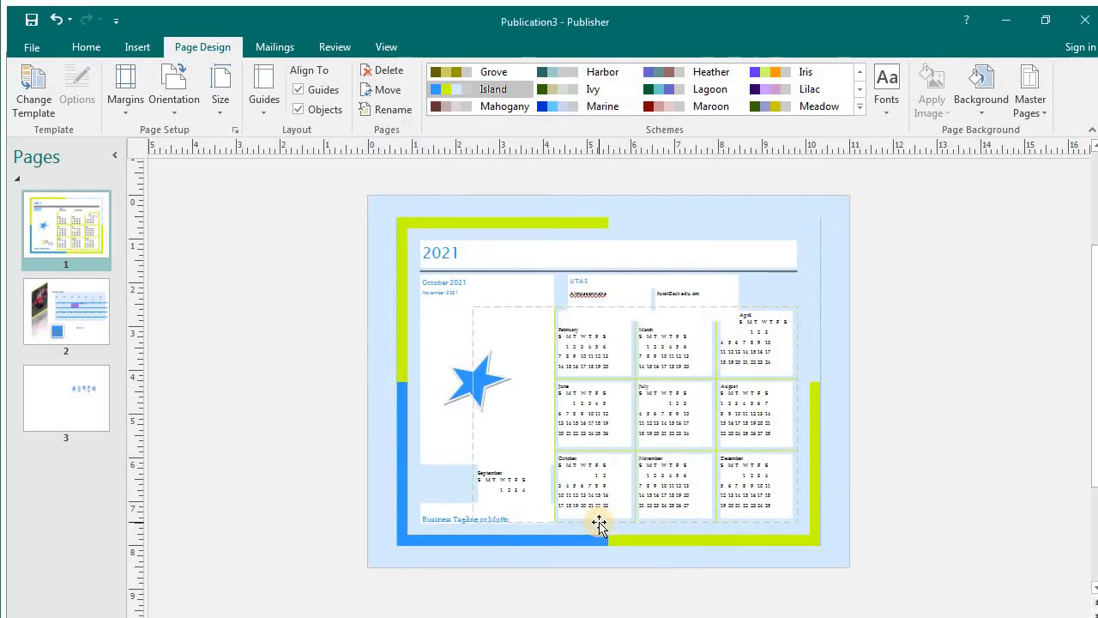
click(989, 112)
click(921, 391)
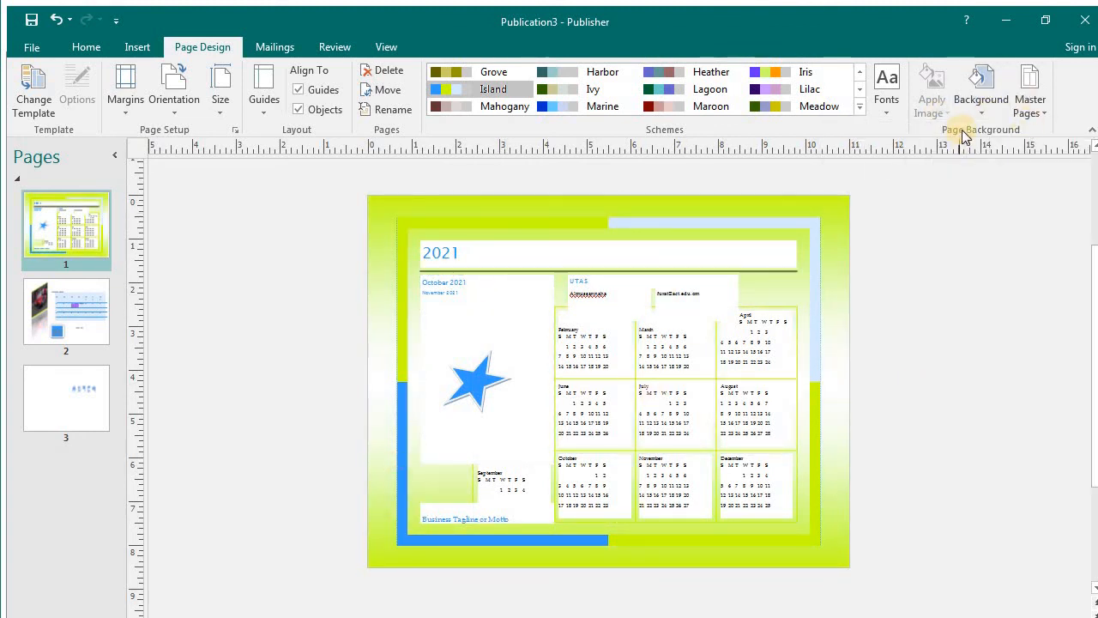
Step: Fill the page 1 background with an online picture of a tree on sand dunes, found by searching for "desert"
click(983, 107)
click(907, 473)
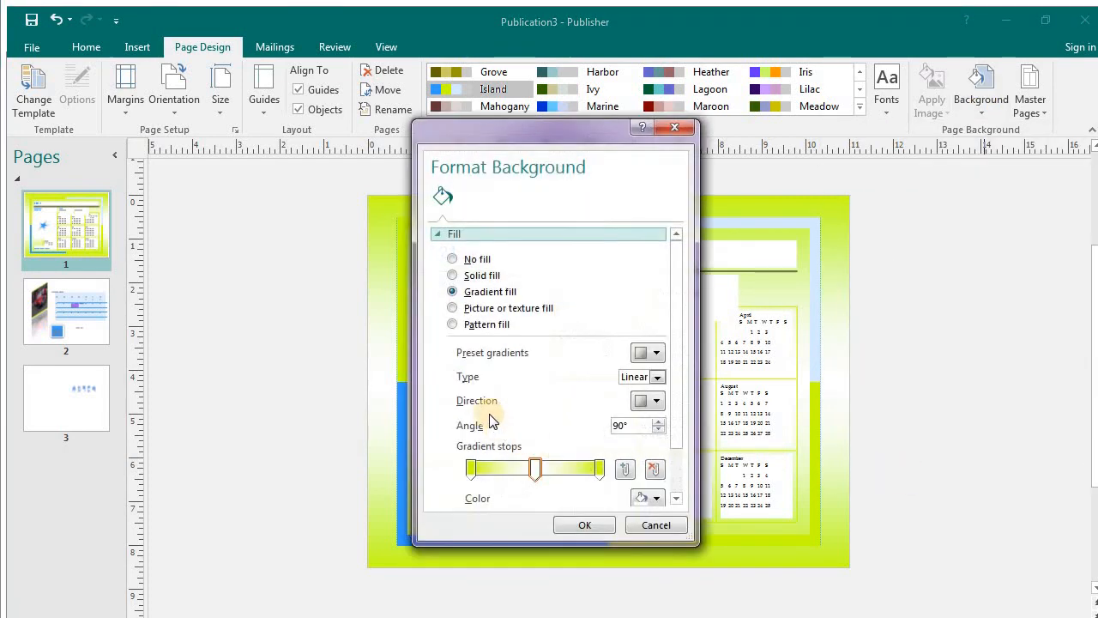
click(453, 325)
click(498, 397)
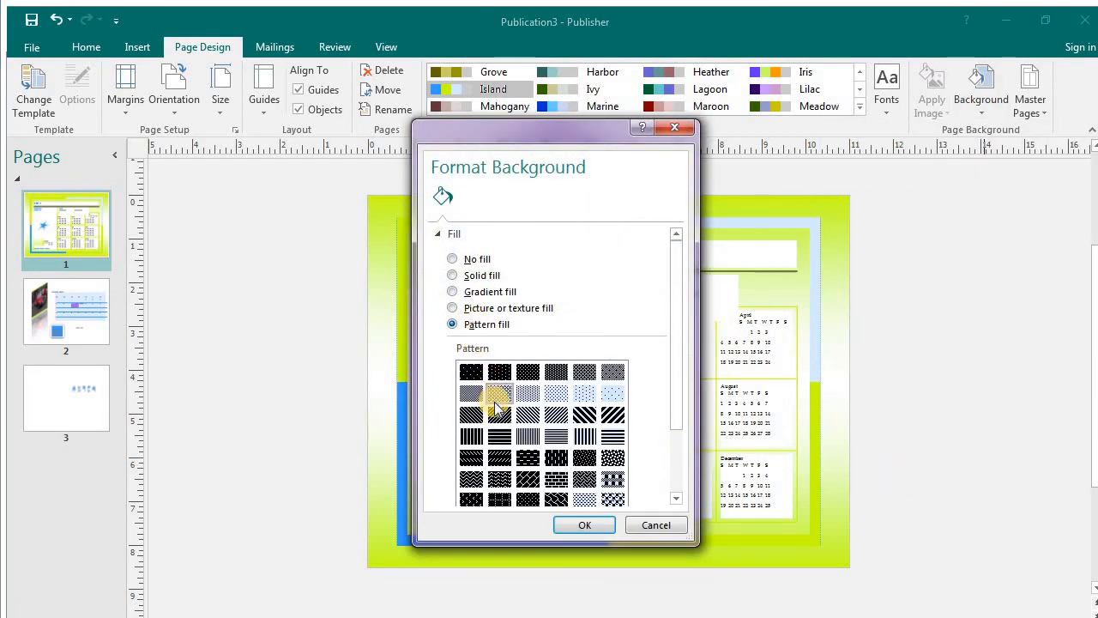
click(480, 309)
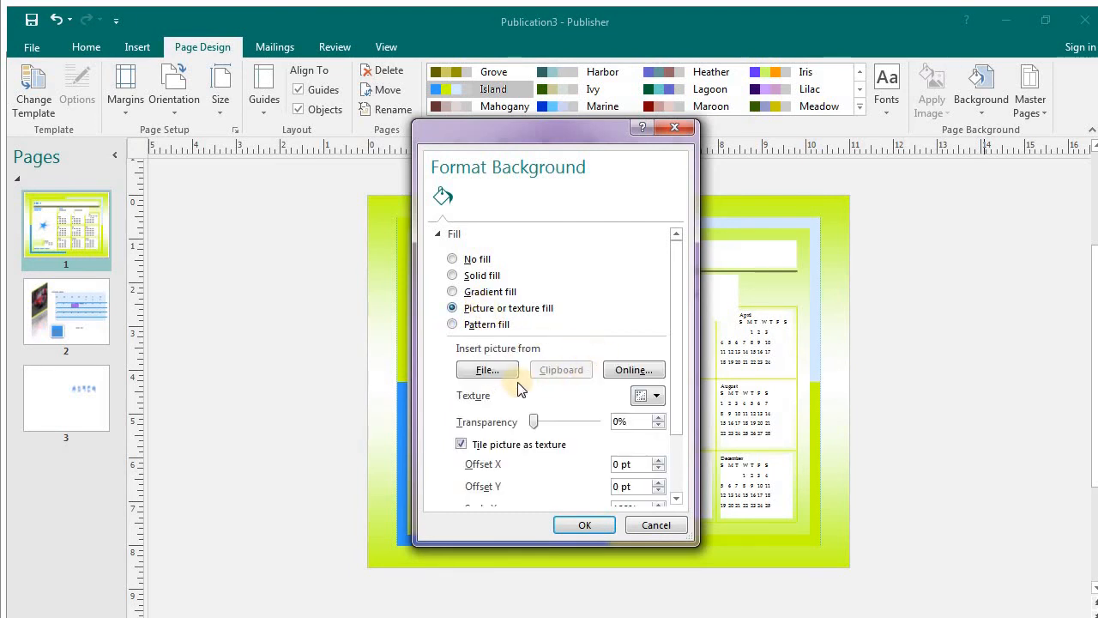
click(632, 375)
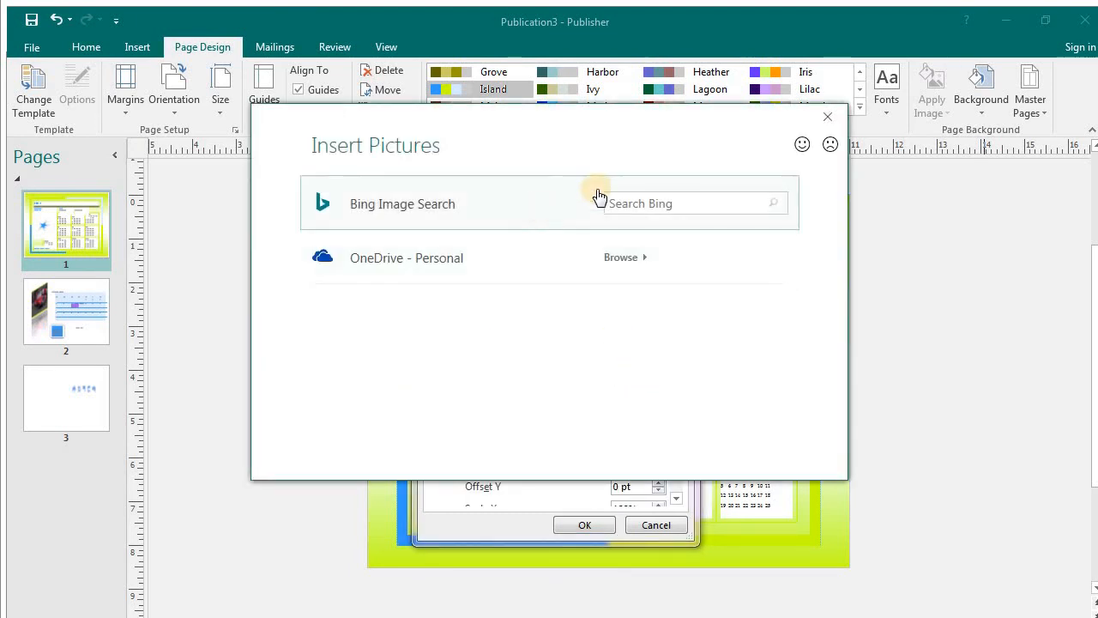
click(686, 199)
key(Return)
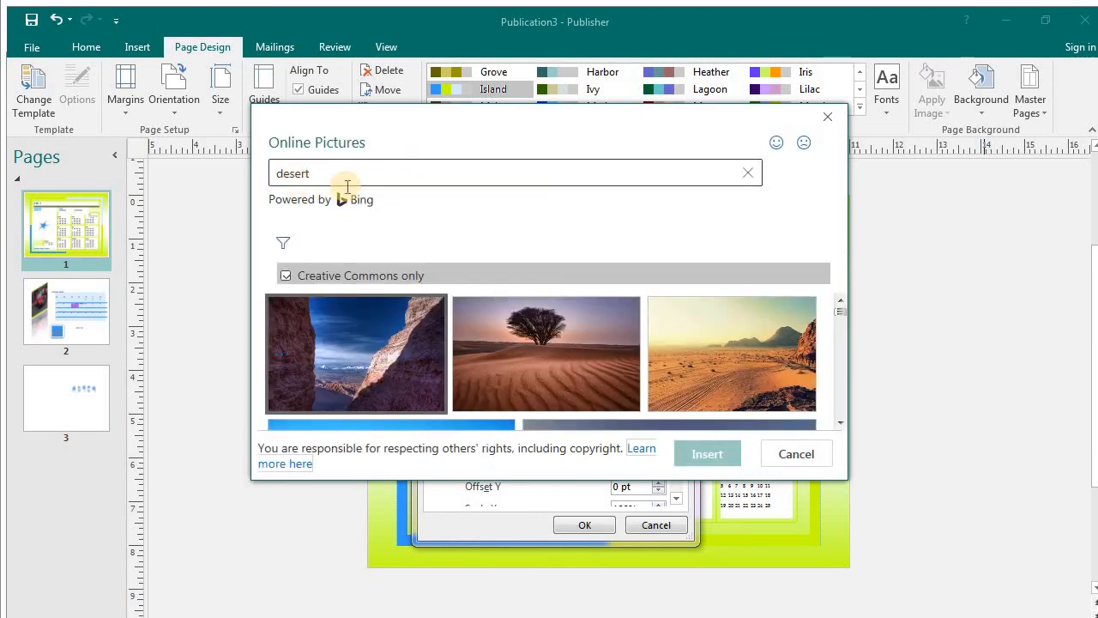
click(574, 359)
click(708, 454)
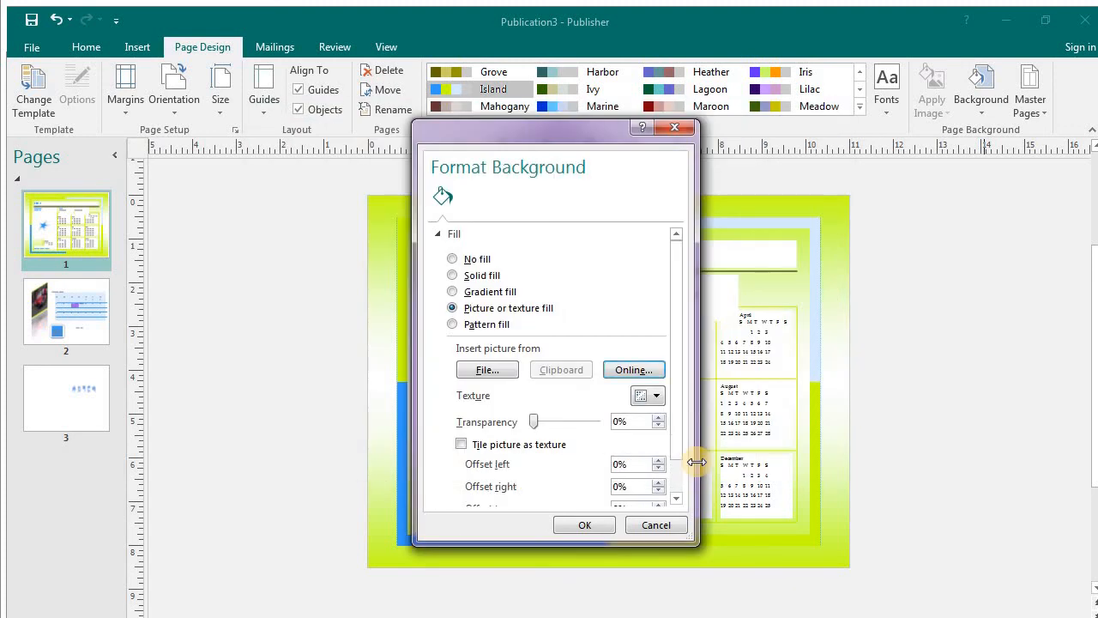
click(570, 522)
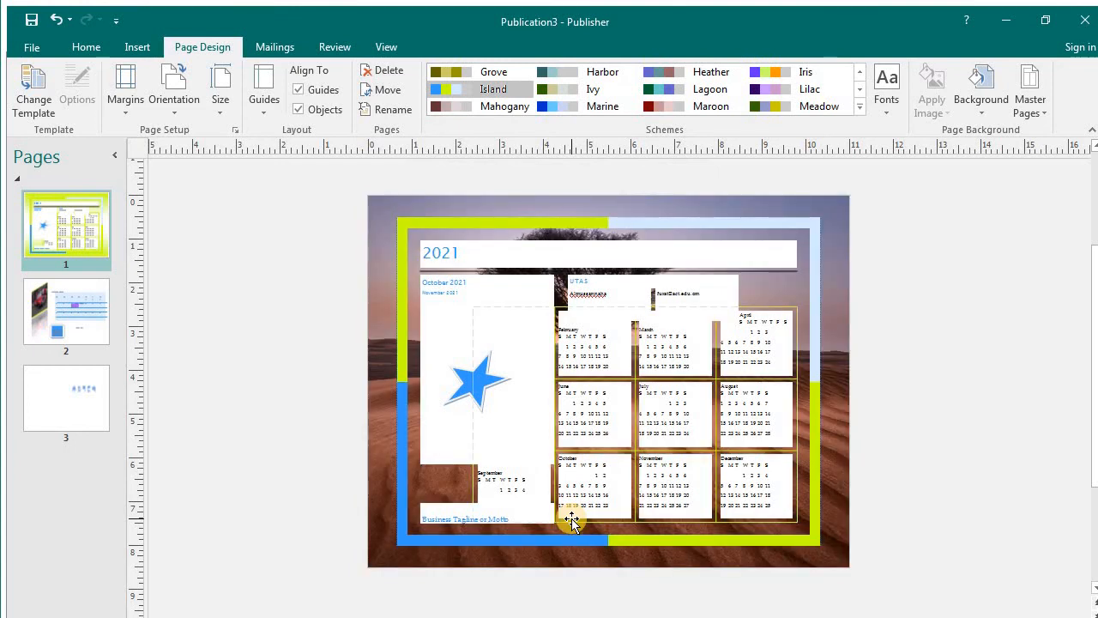
Step: Replace the page 1 background picture with the light blue paper-like texture fill
click(983, 110)
click(984, 109)
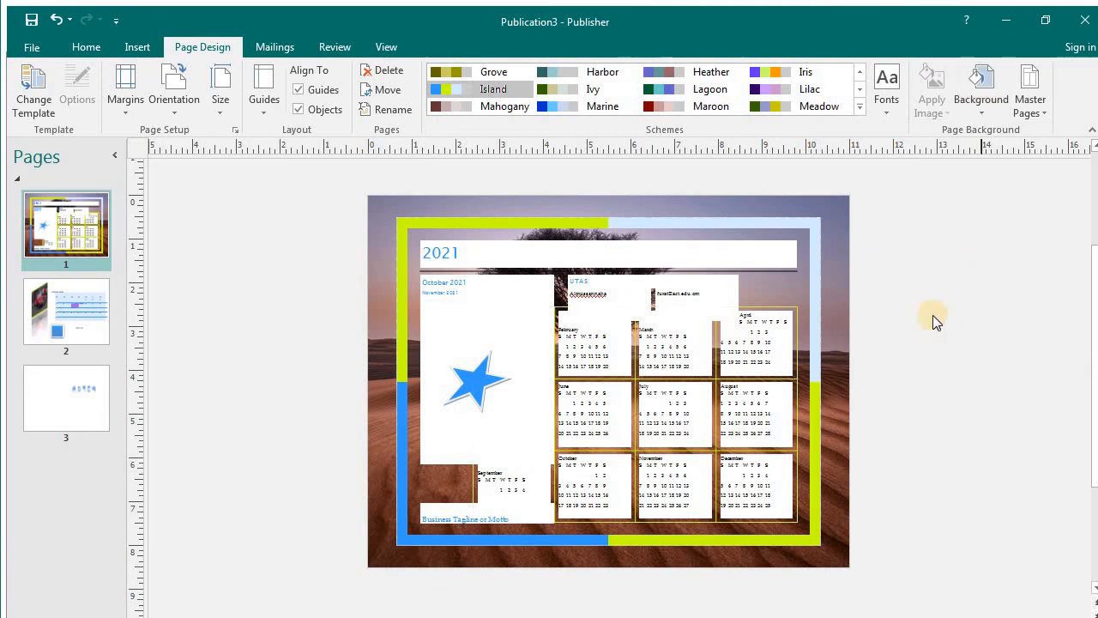
click(983, 109)
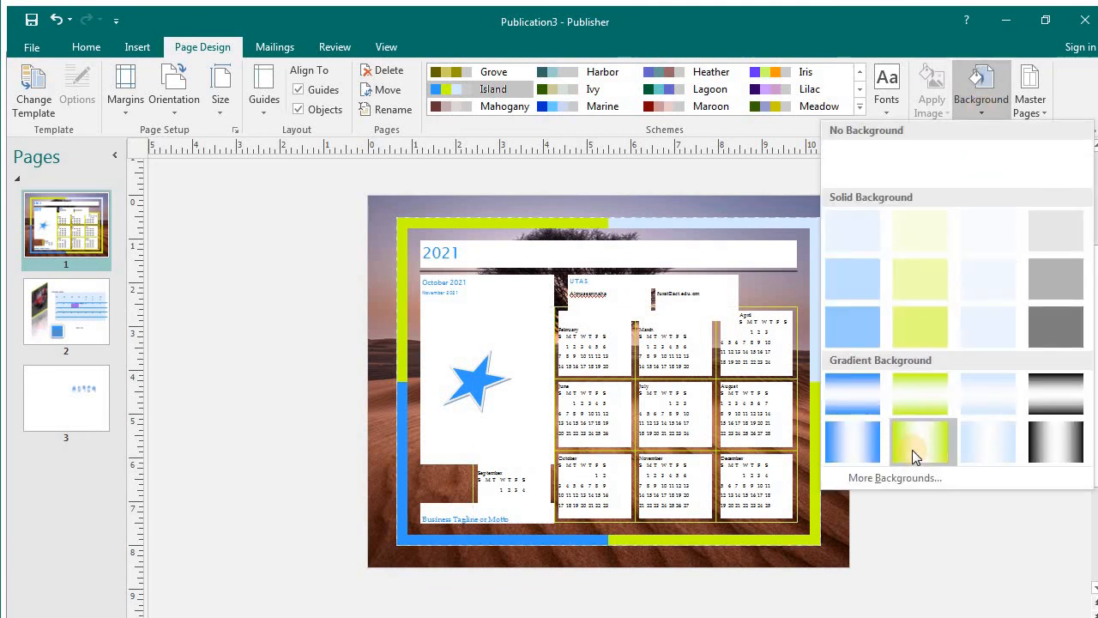
click(900, 477)
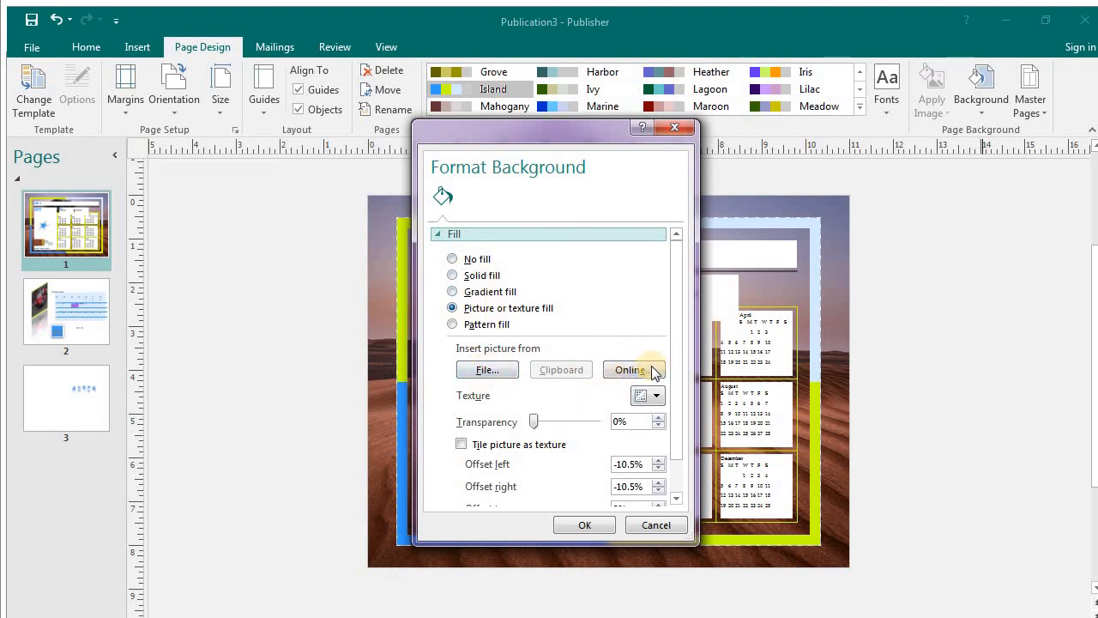
right_click(679, 361)
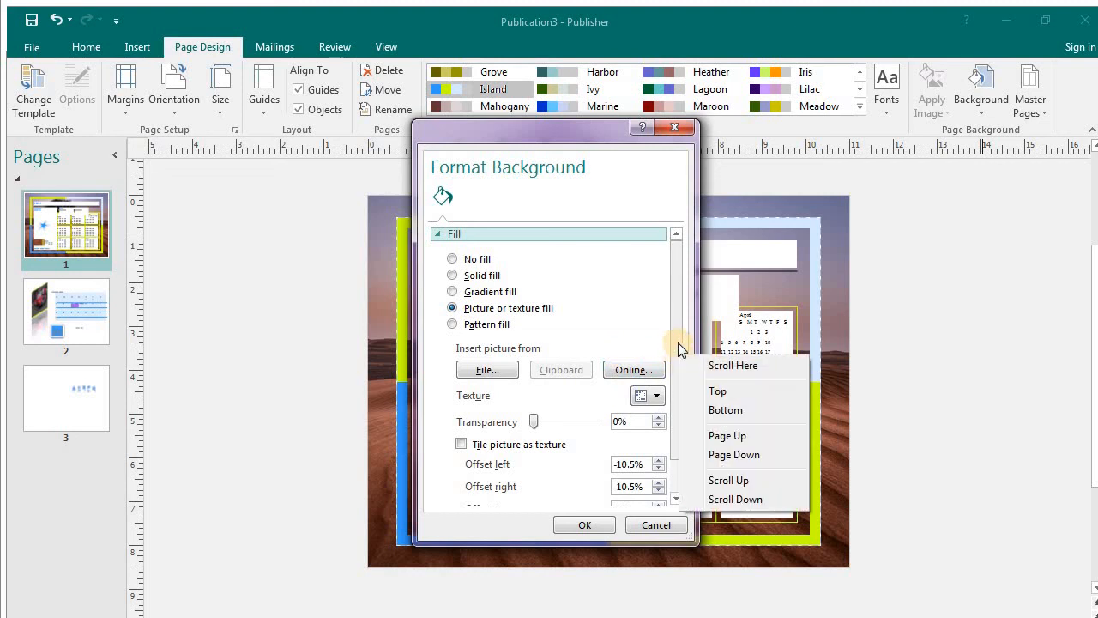
click(682, 362)
drag(677, 355, 678, 358)
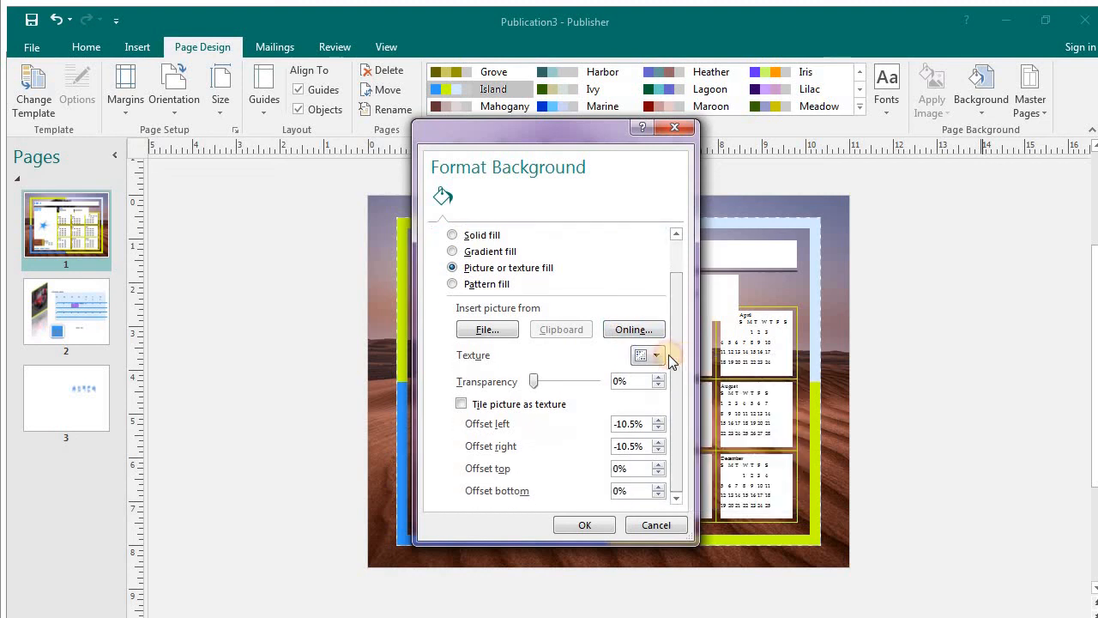
click(652, 356)
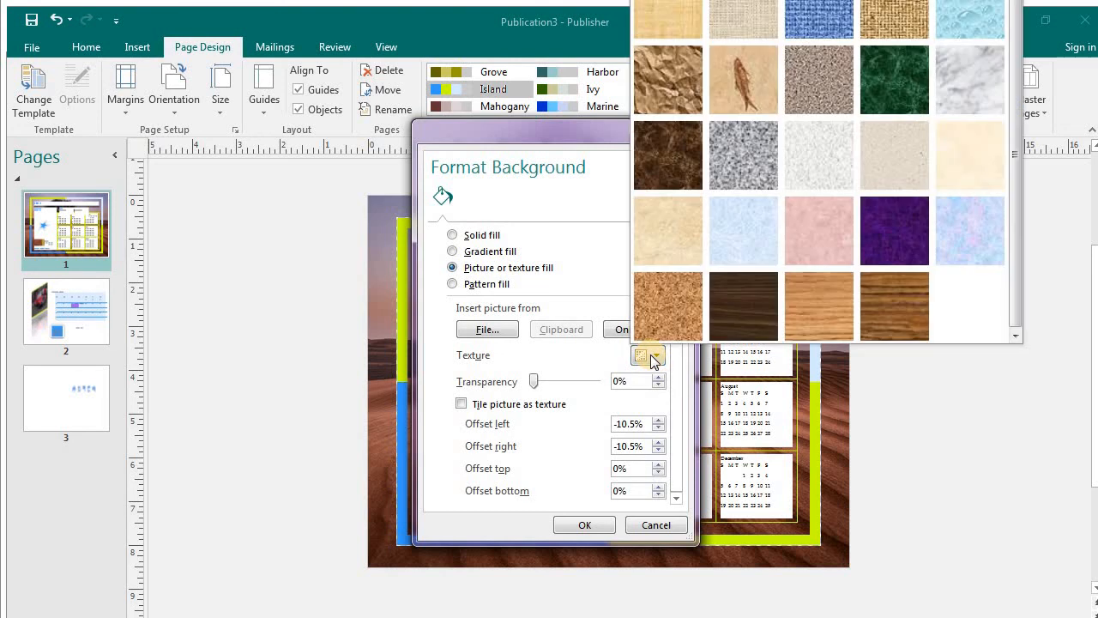
click(732, 238)
click(593, 525)
Step: Delete the leftover desert tree picture from the area beside page 1
click(785, 296)
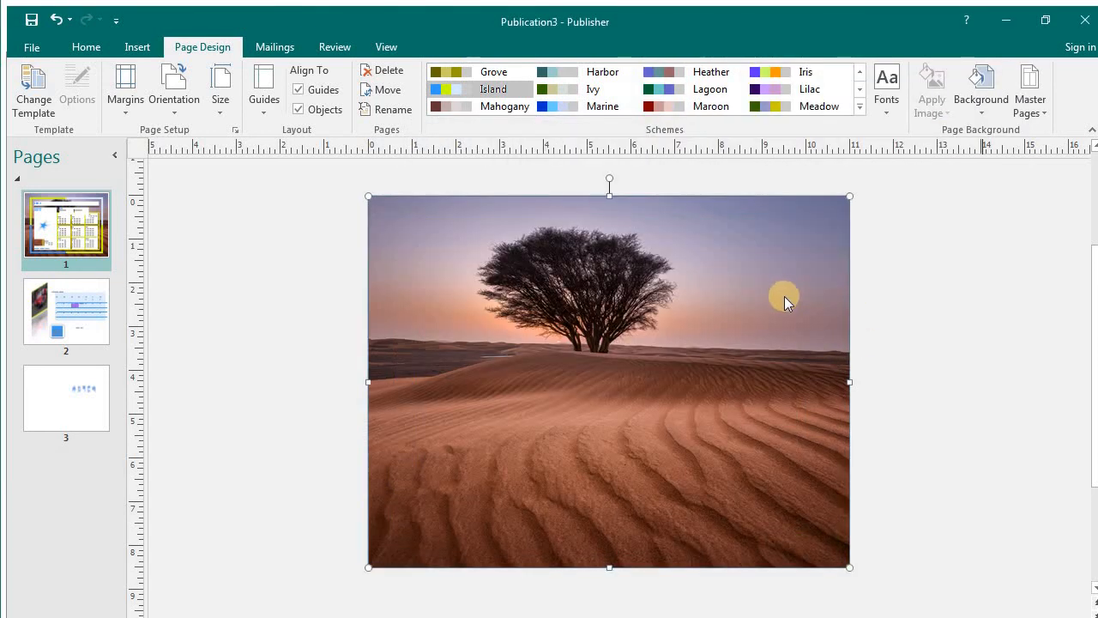
key(Delete)
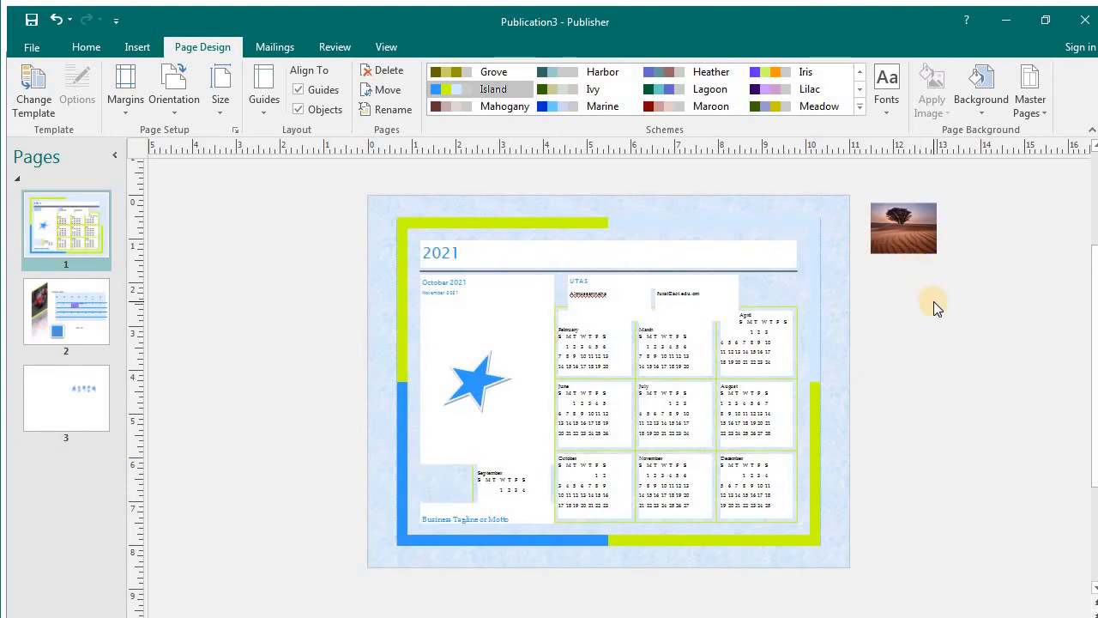
click(918, 223)
key(Delete)
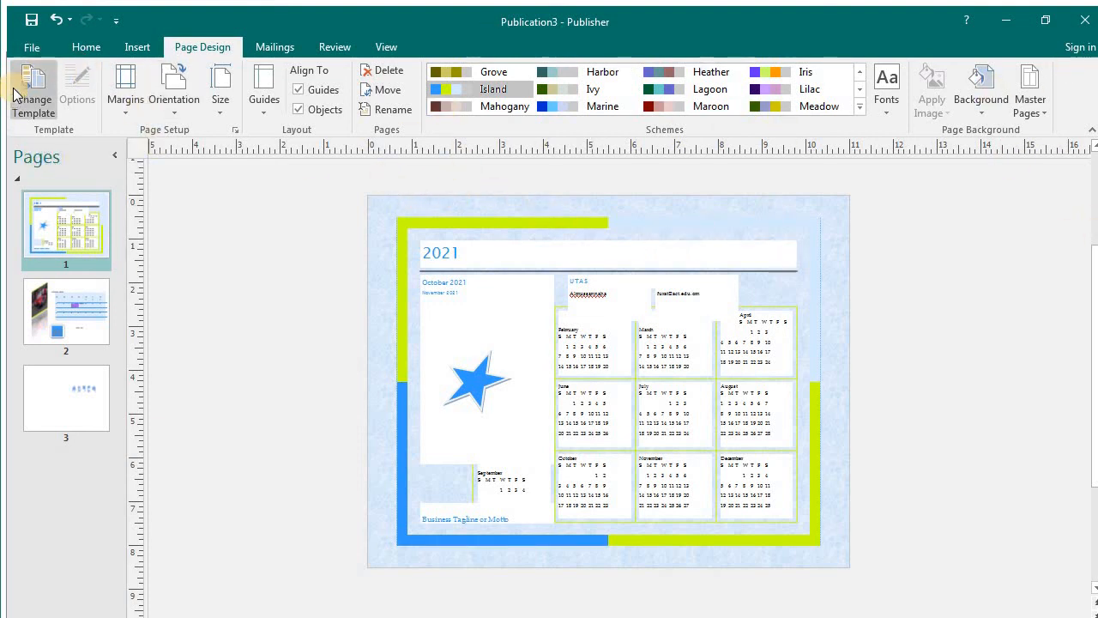
Step: Start saving the publication under a new name and choose the Desktop as the save location
click(25, 55)
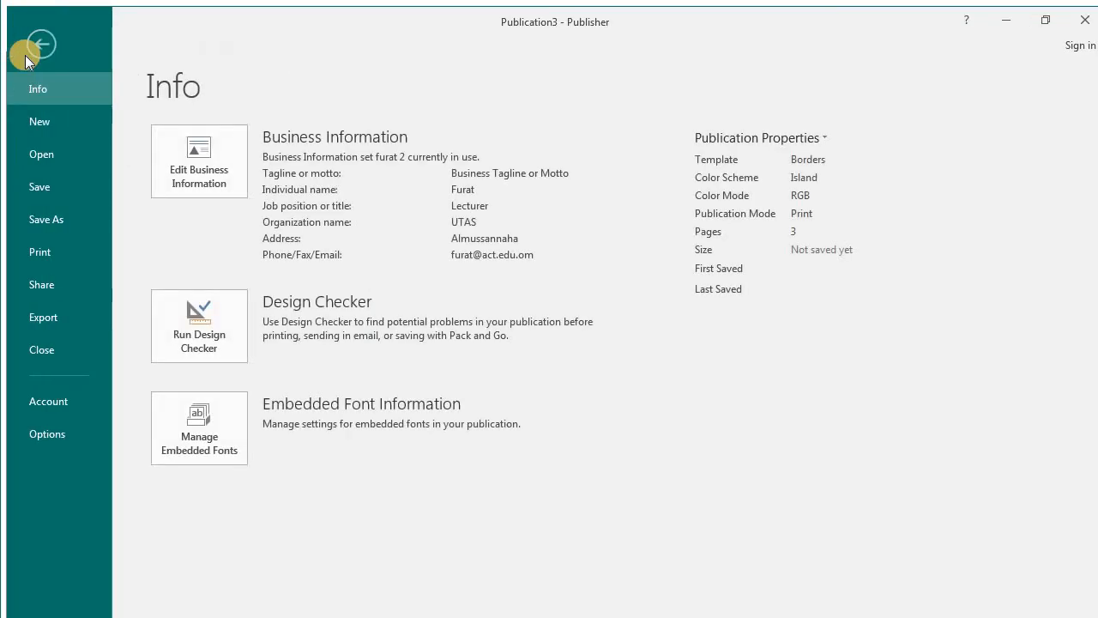
click(45, 50)
click(45, 49)
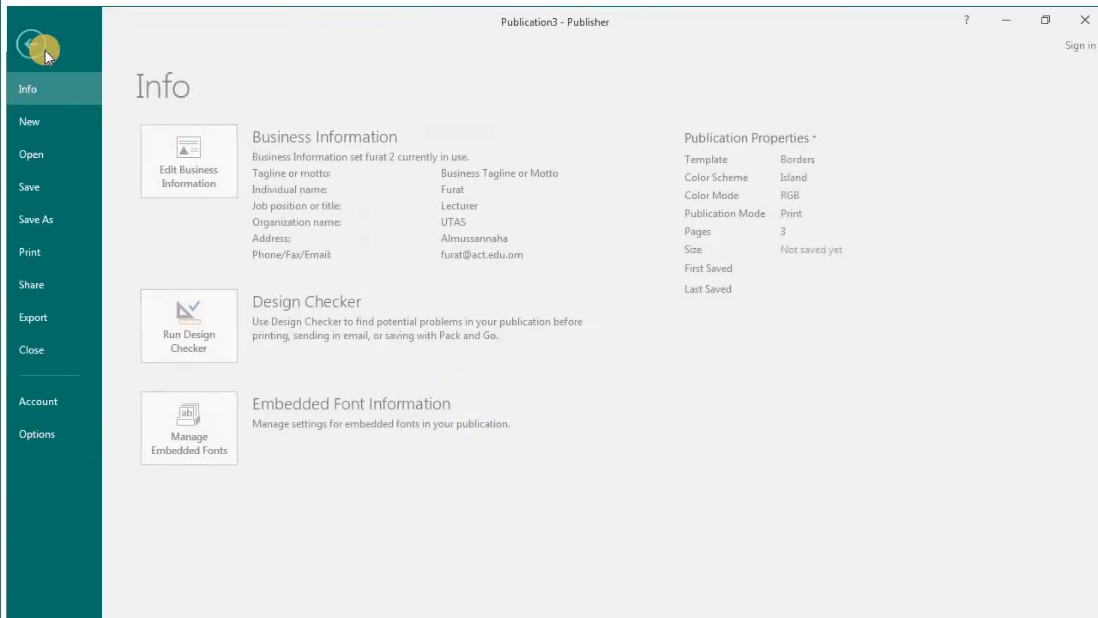
click(50, 228)
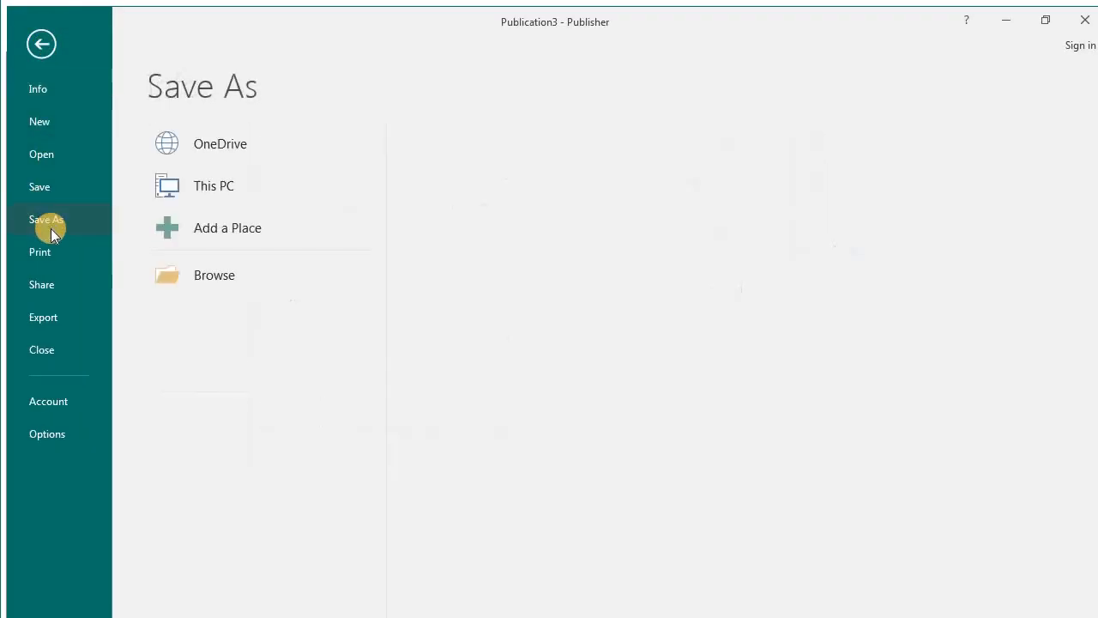
click(206, 192)
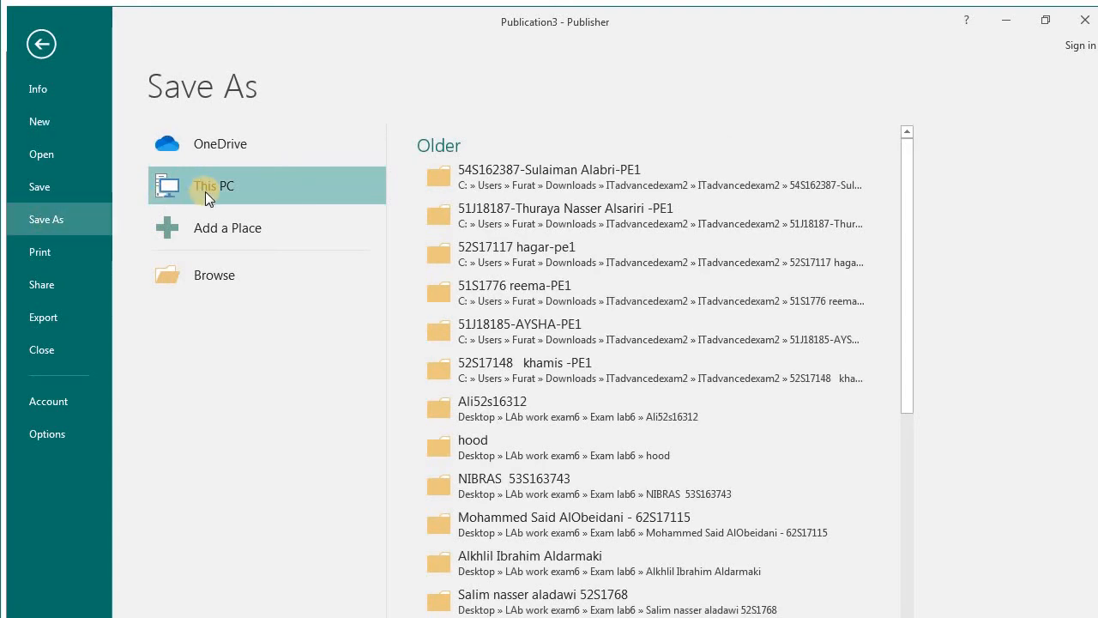
double_click(205, 191)
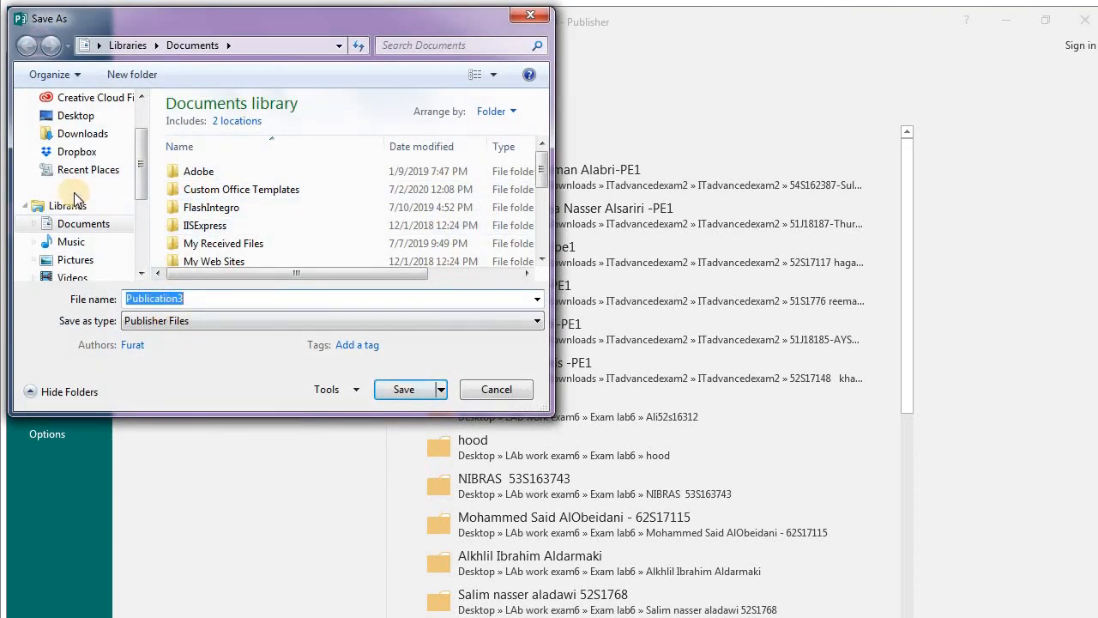
click(73, 120)
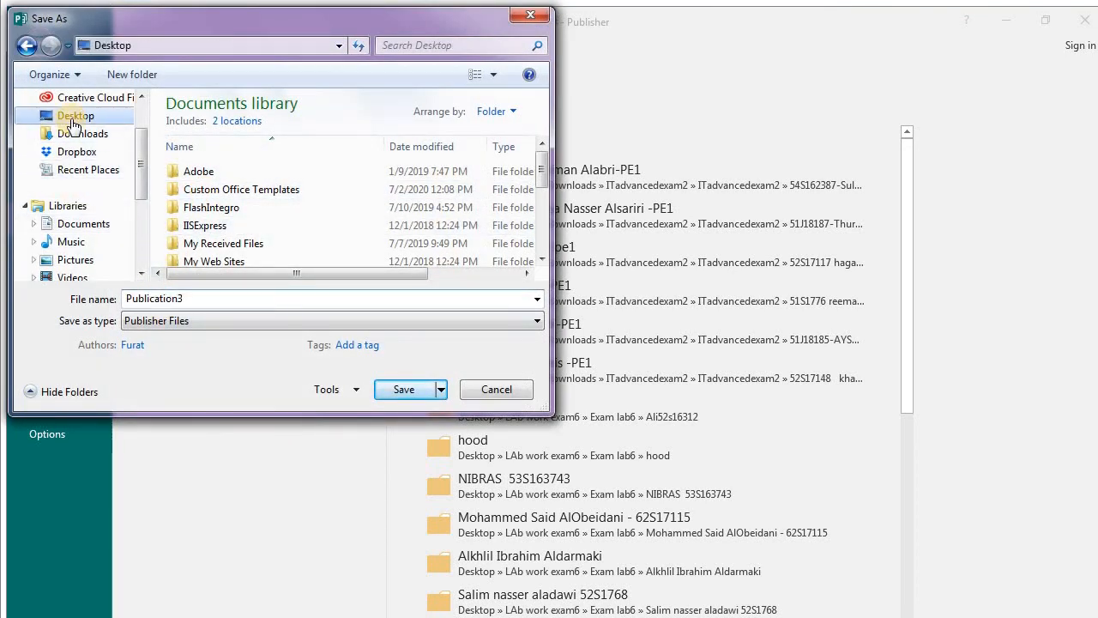
Step: Name the file "design", review the available file types, and save it in the Publisher Files format
double_click(160, 299)
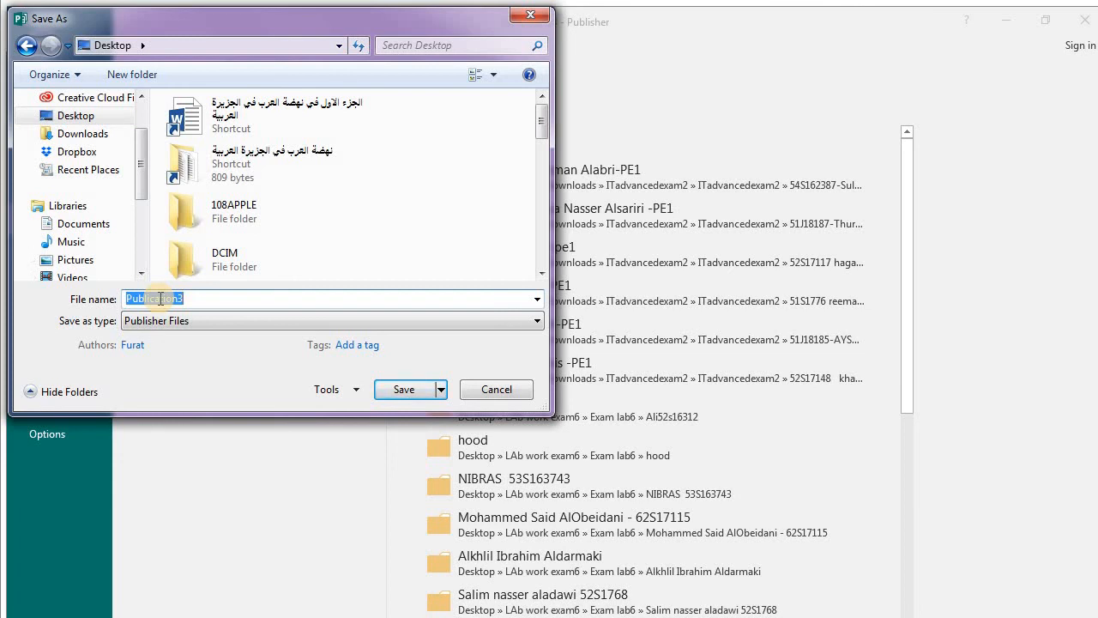
text(design)
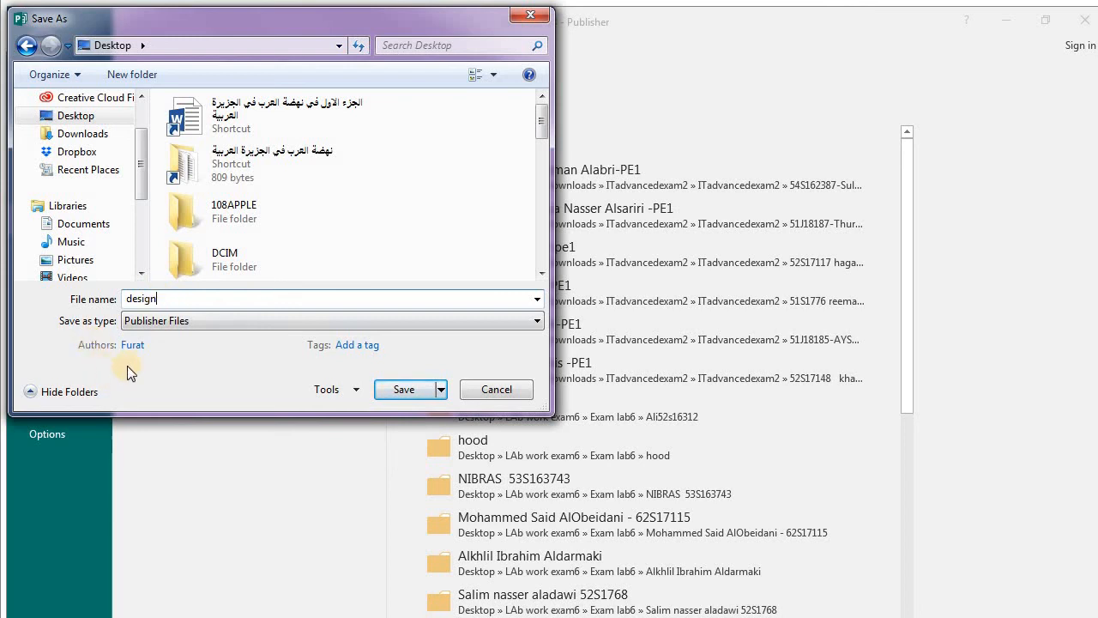
click(161, 323)
click(163, 325)
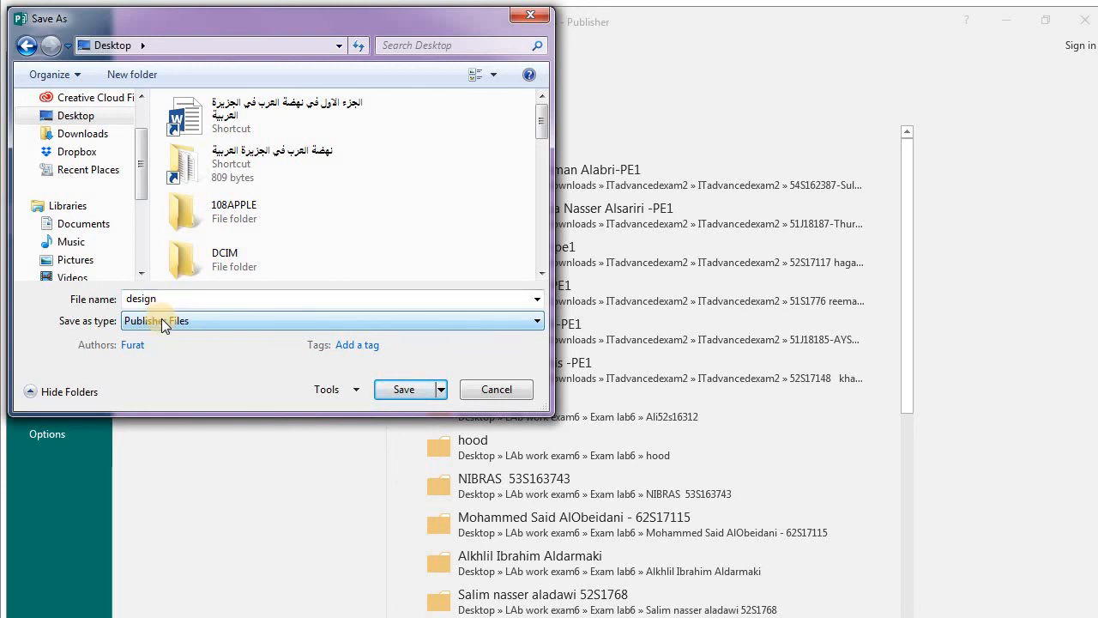
click(293, 324)
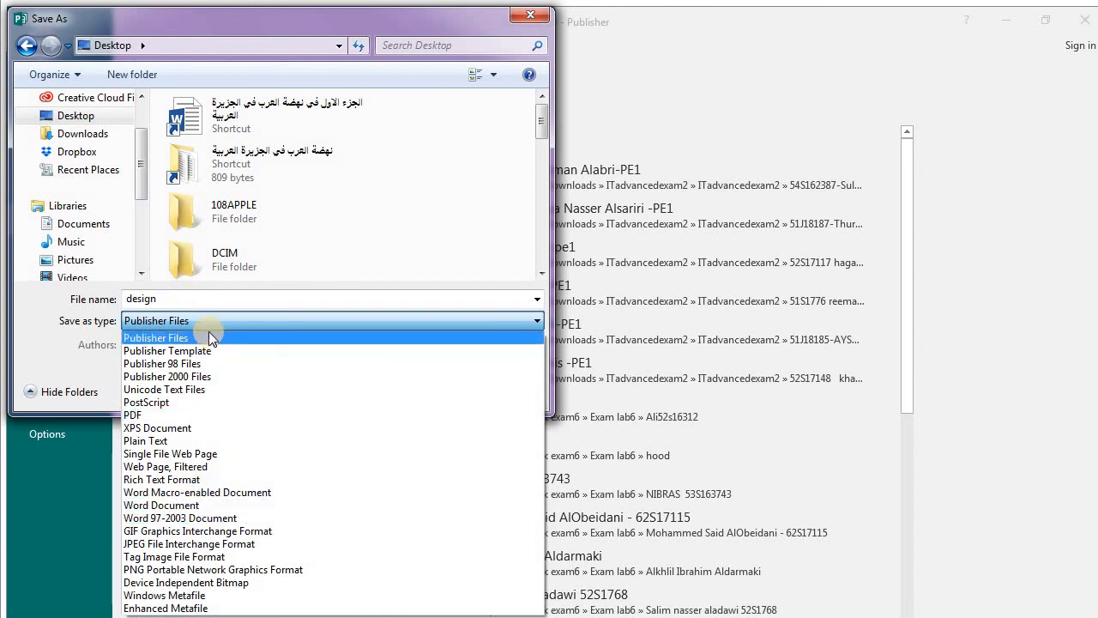
click(746, 89)
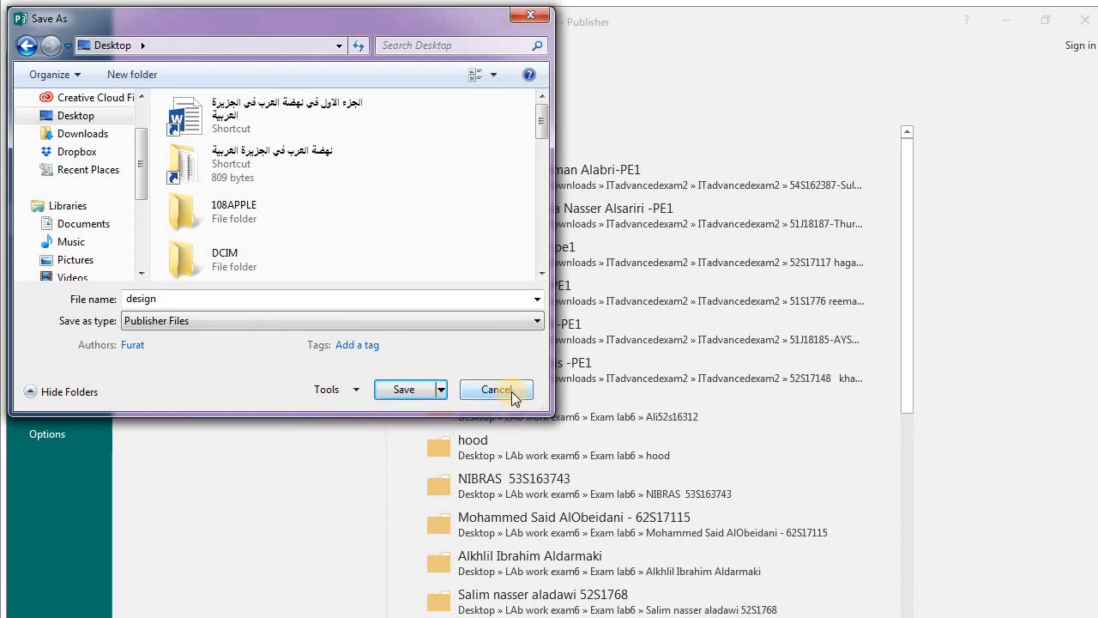
click(422, 388)
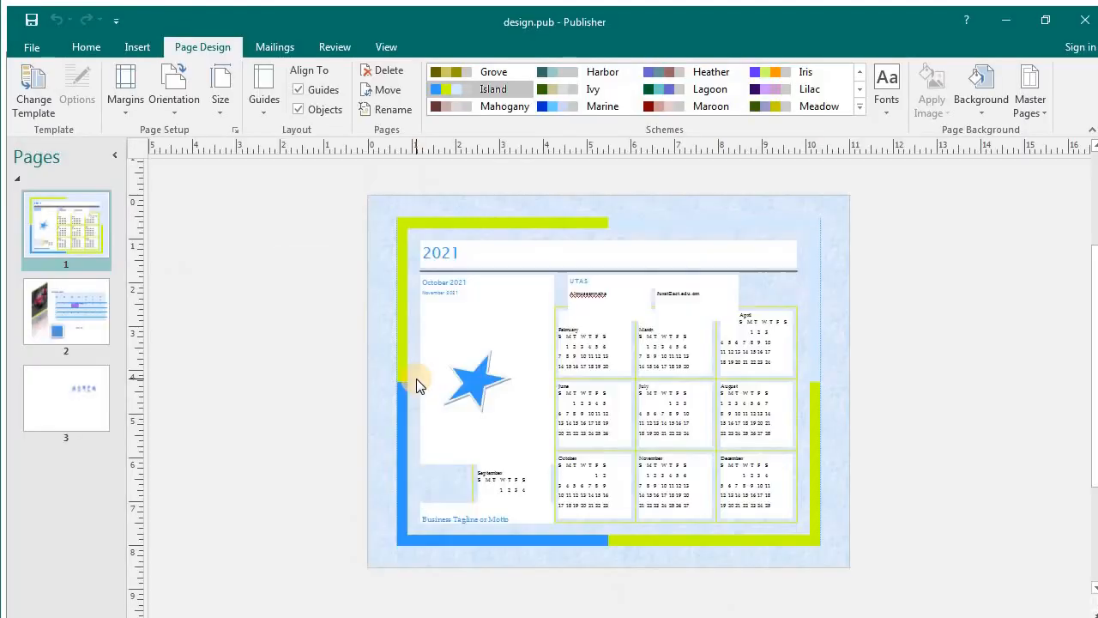
Step: Close the design publication, and close the other open October 2021 calendar publication without saving its changes
click(1088, 21)
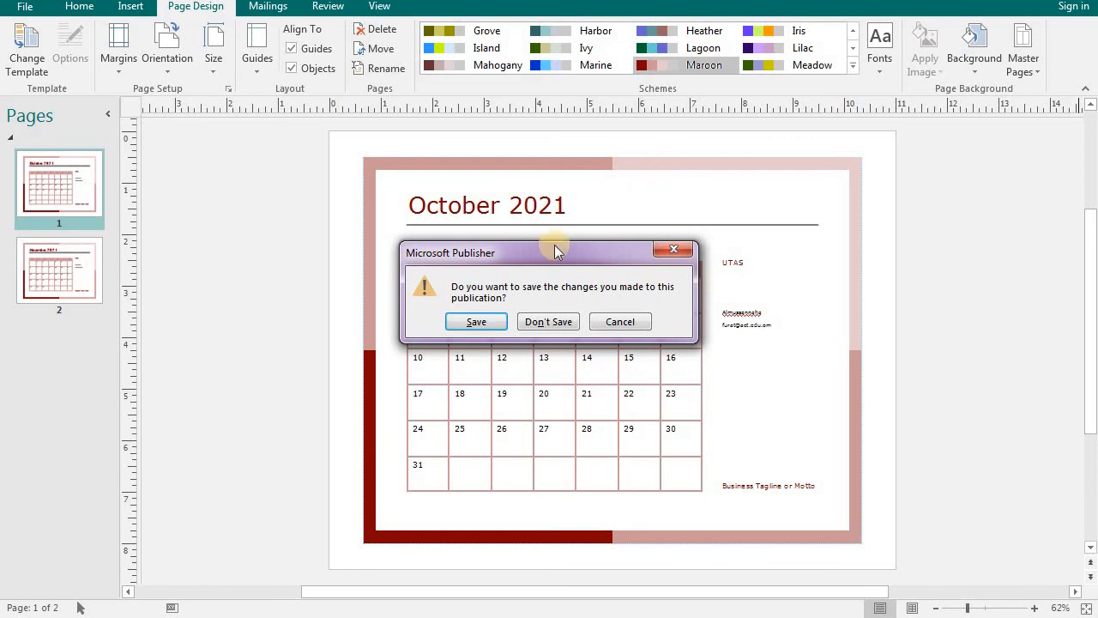
click(476, 322)
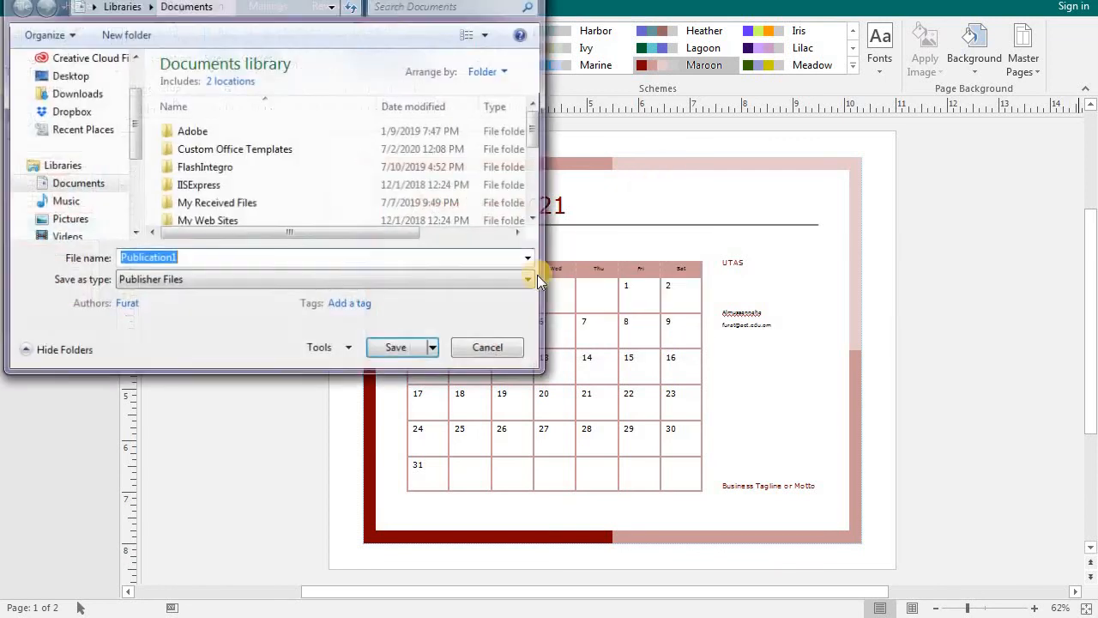
click(489, 349)
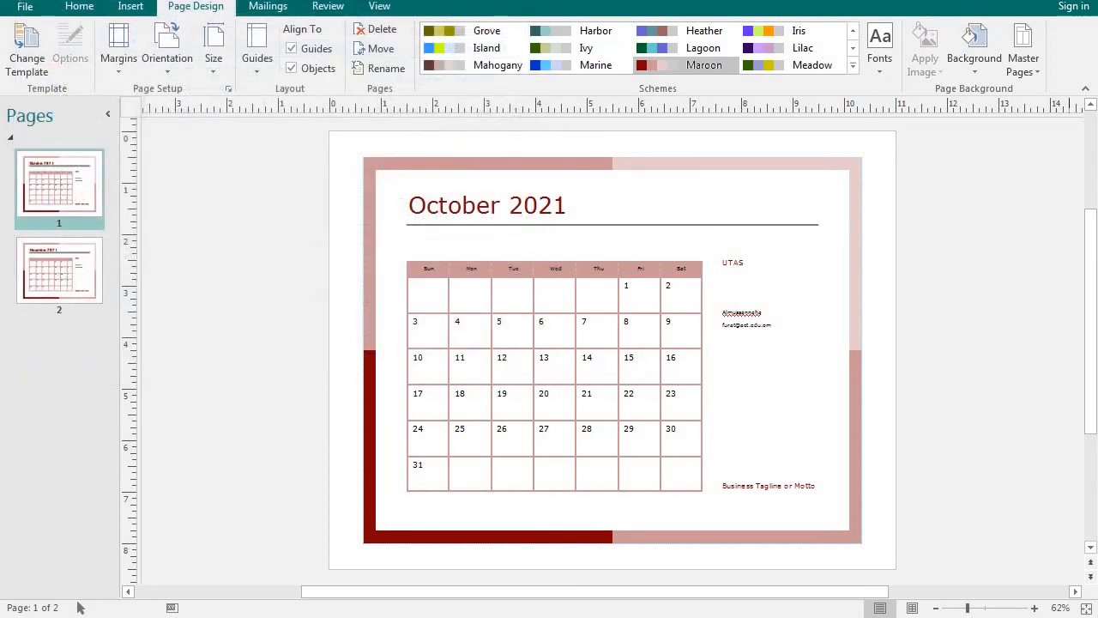
click(553, 323)
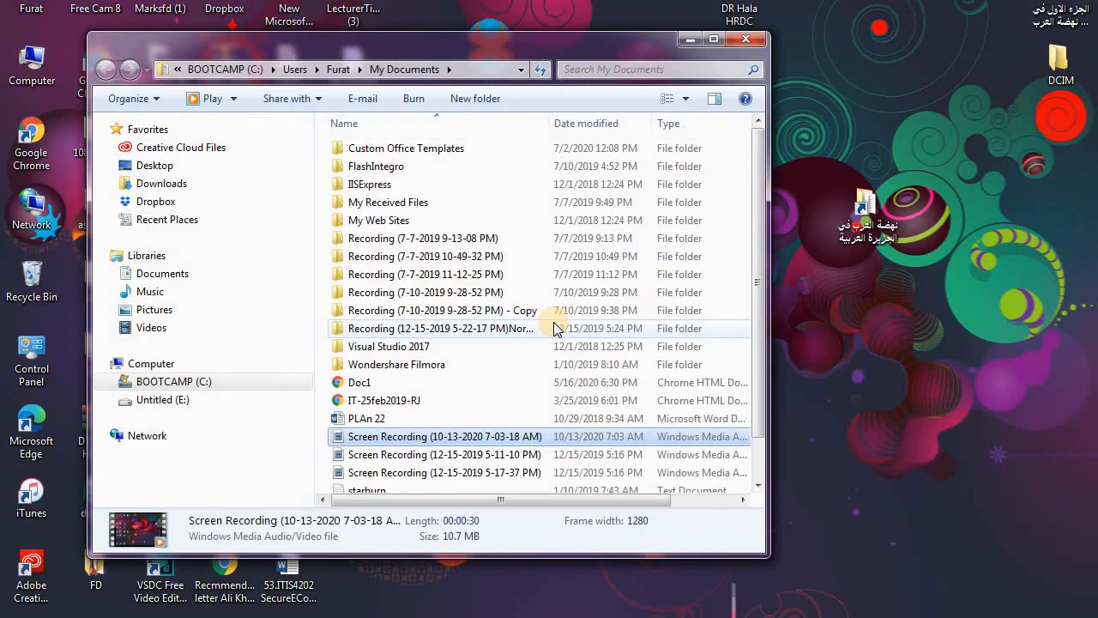